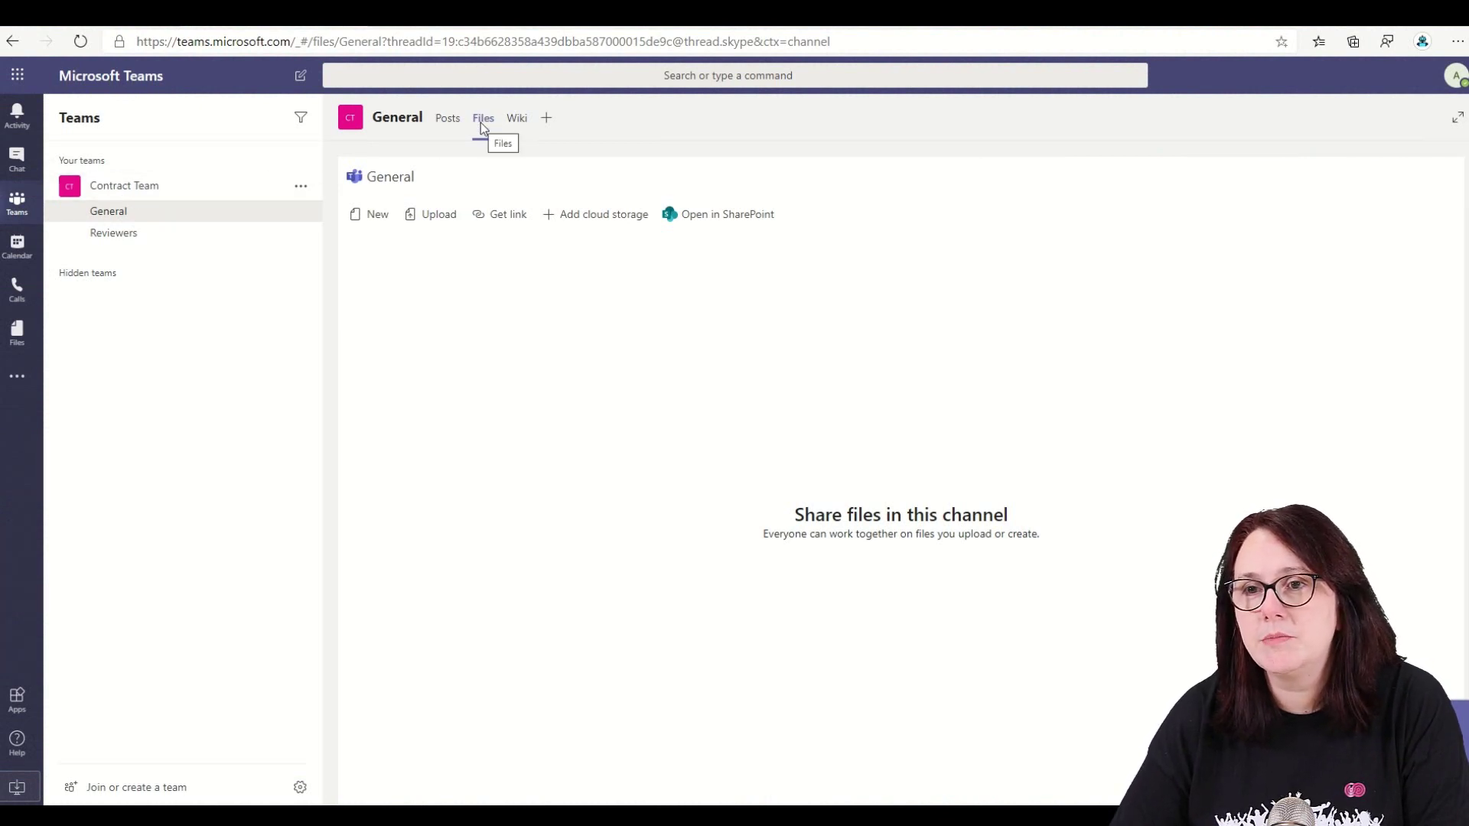
- From the channel's files in SharePoint, add a document library named Templates to the Contract Team site
{"action": "left_click", "coordinate": [733, 216]}
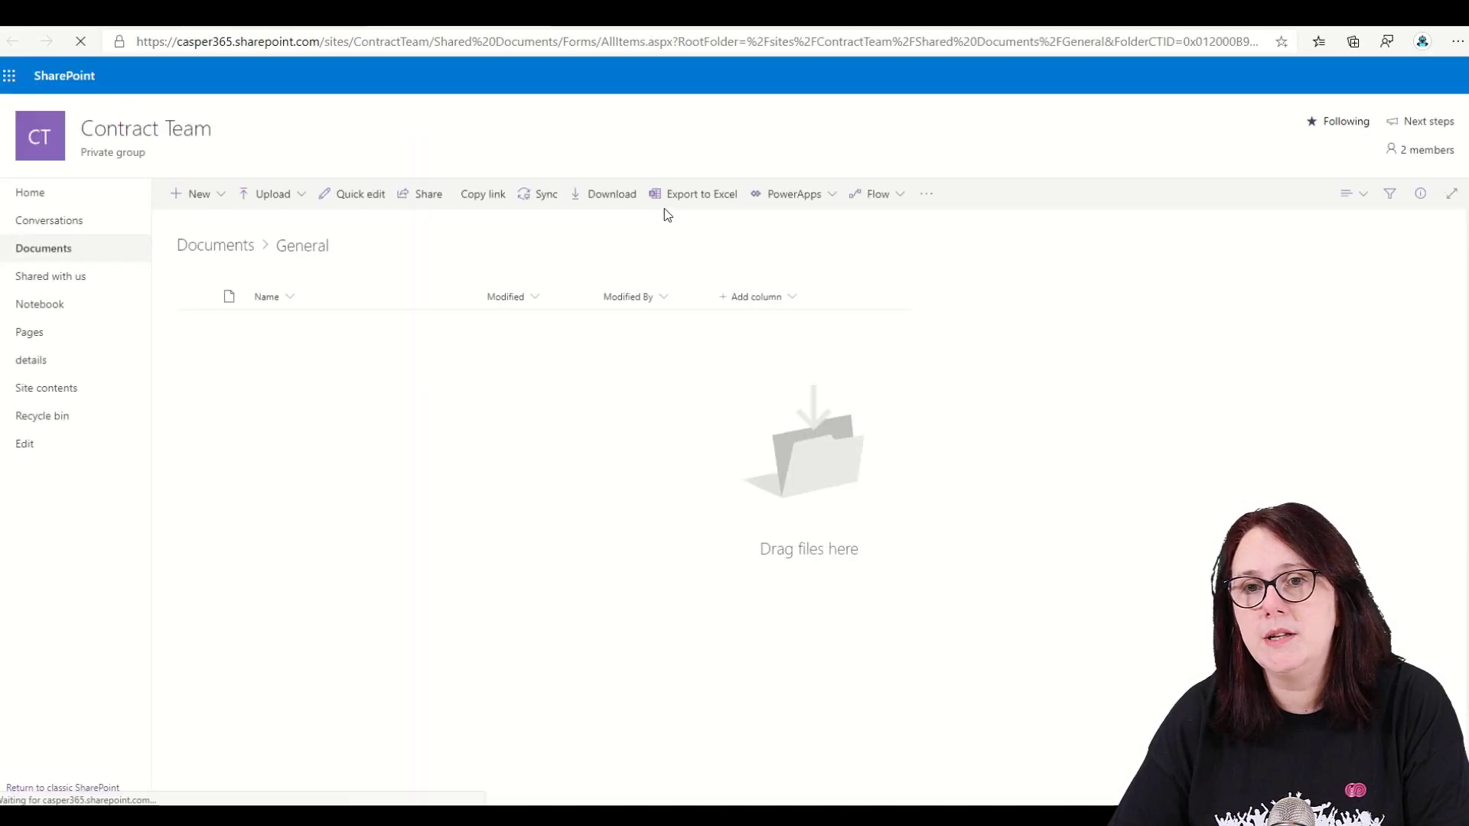
{"action": "left_click", "coordinate": [224, 200]}
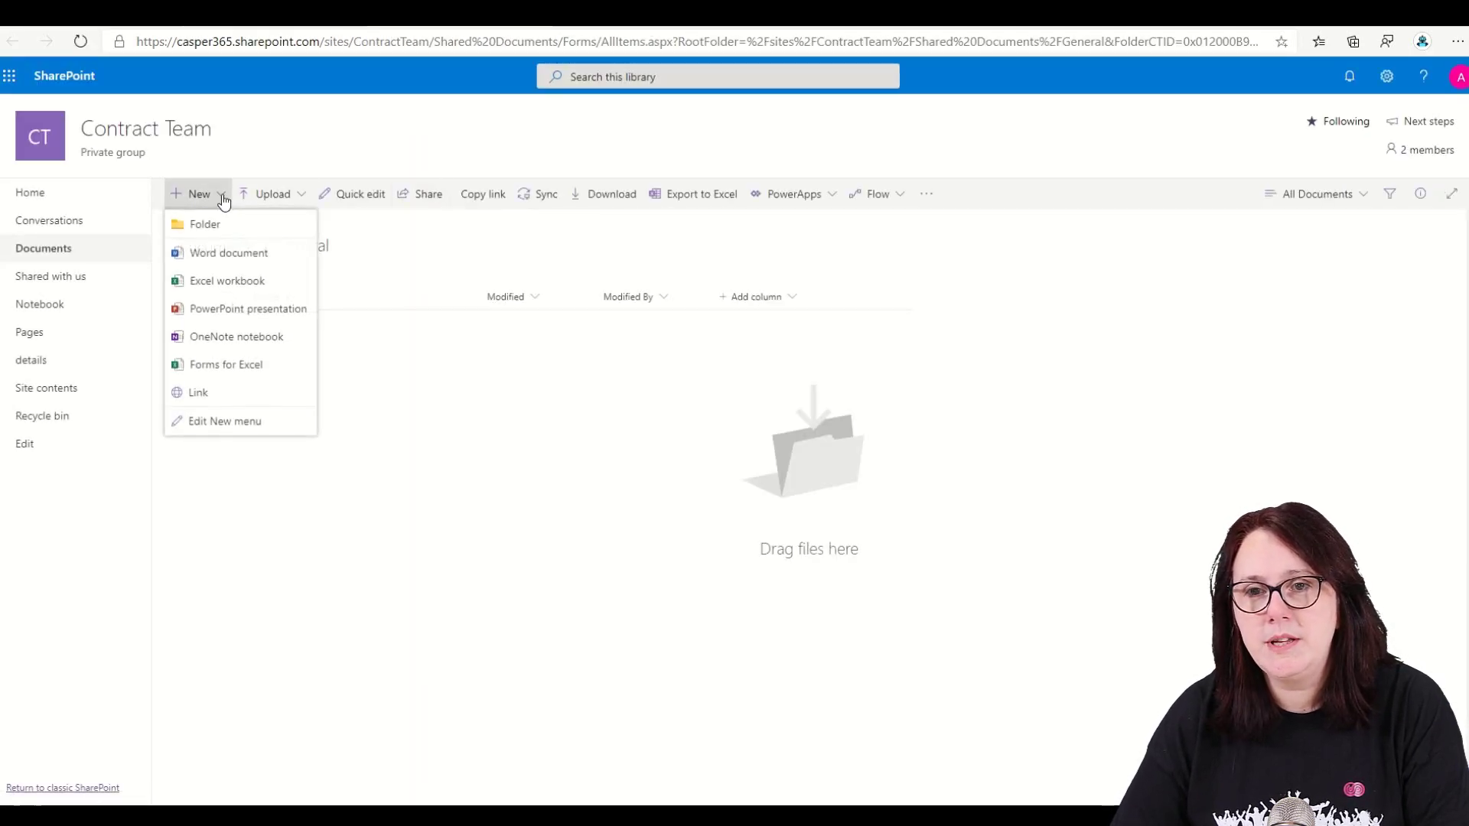
{"action": "left_click", "coordinate": [48, 138]}
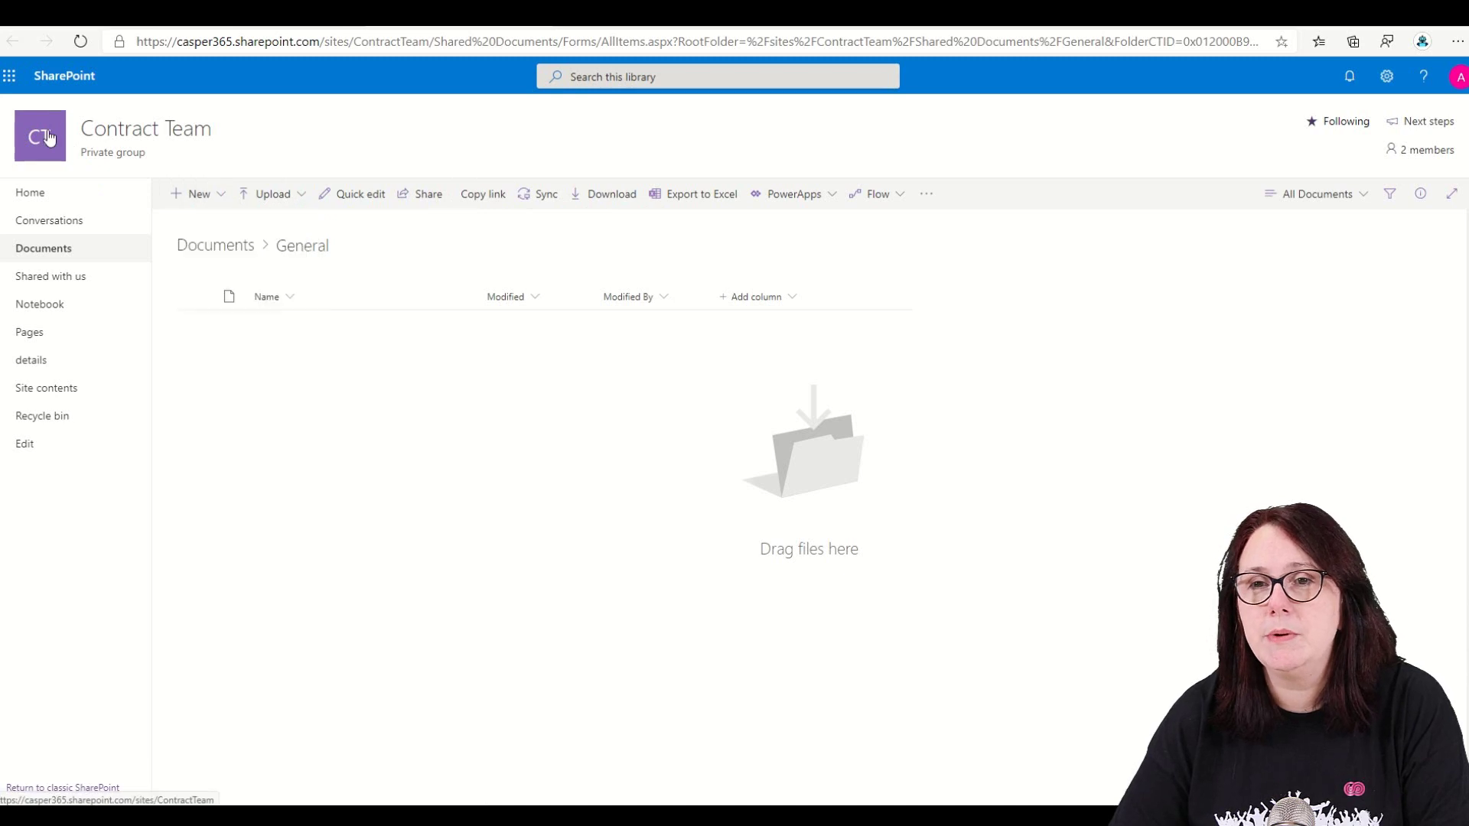
{"action": "left_click", "coordinate": [220, 201]}
{"action": "left_click", "coordinate": [226, 247]}
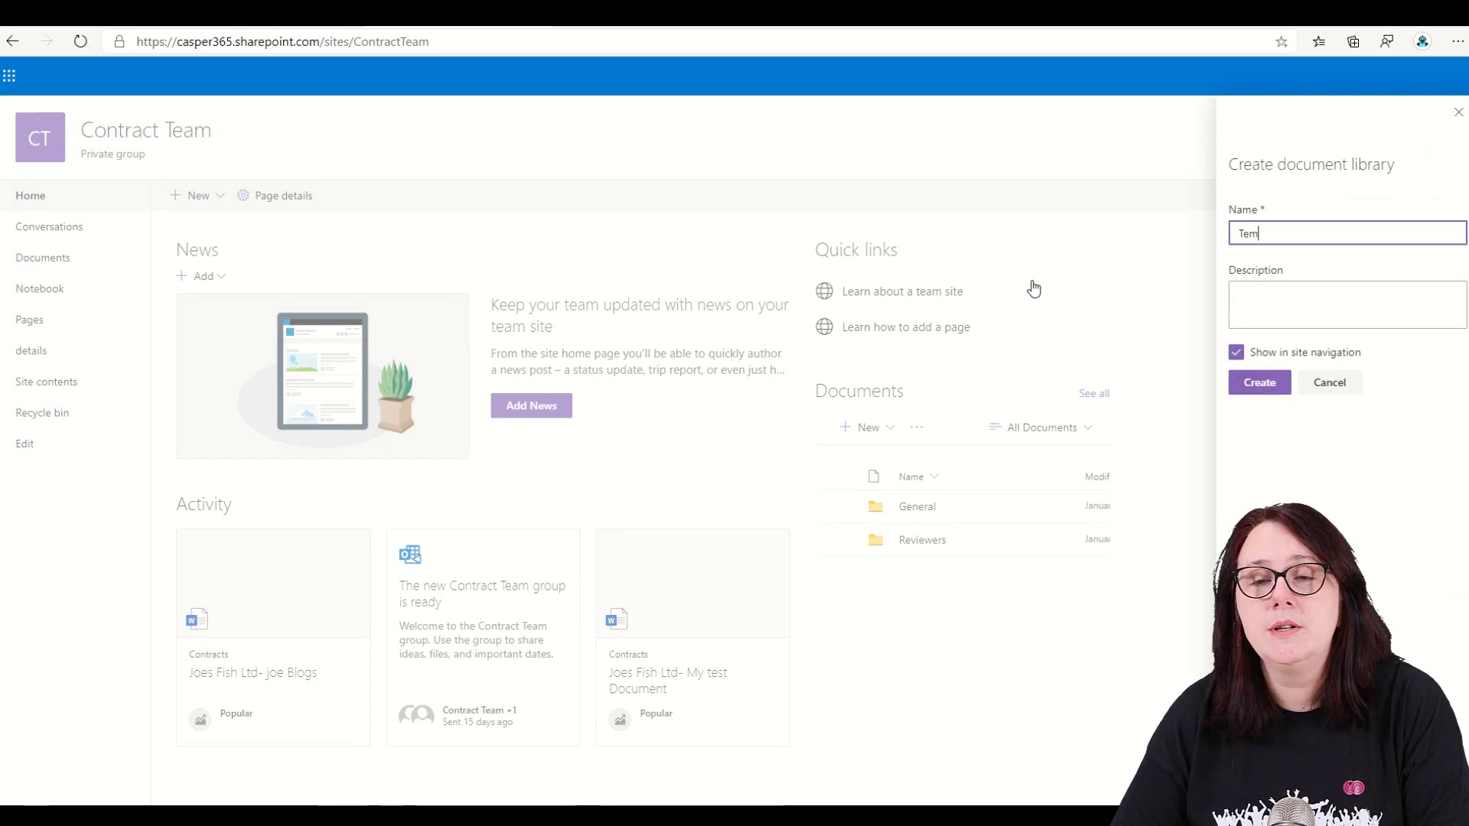
{"action": "type", "text": "Templates"}
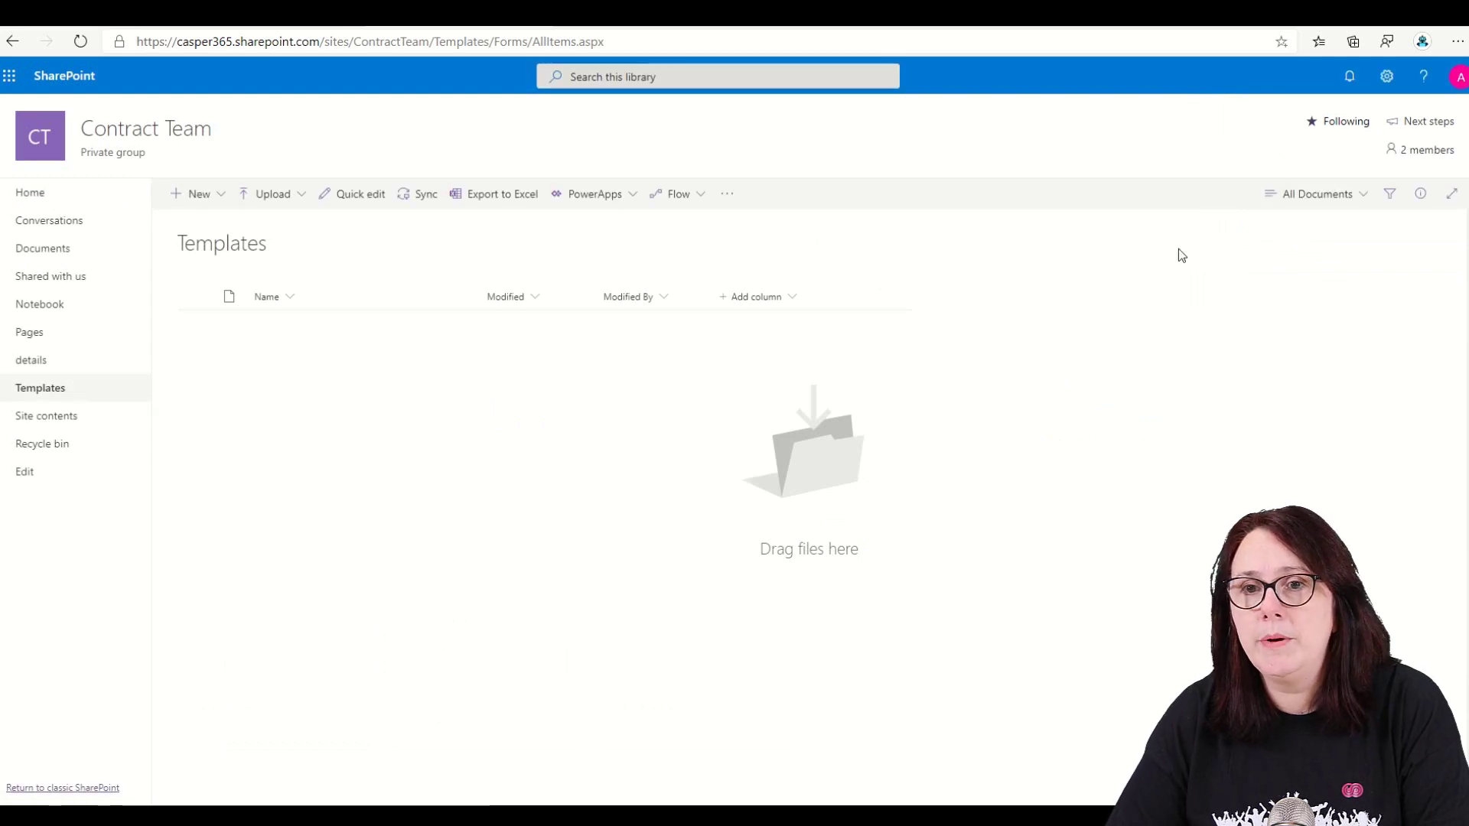
- Upload the files simple document.docx and Word SOW.docx from the computer into Templates
{"action": "left_click", "coordinate": [201, 198]}
{"action": "left_click", "coordinate": [267, 195]}
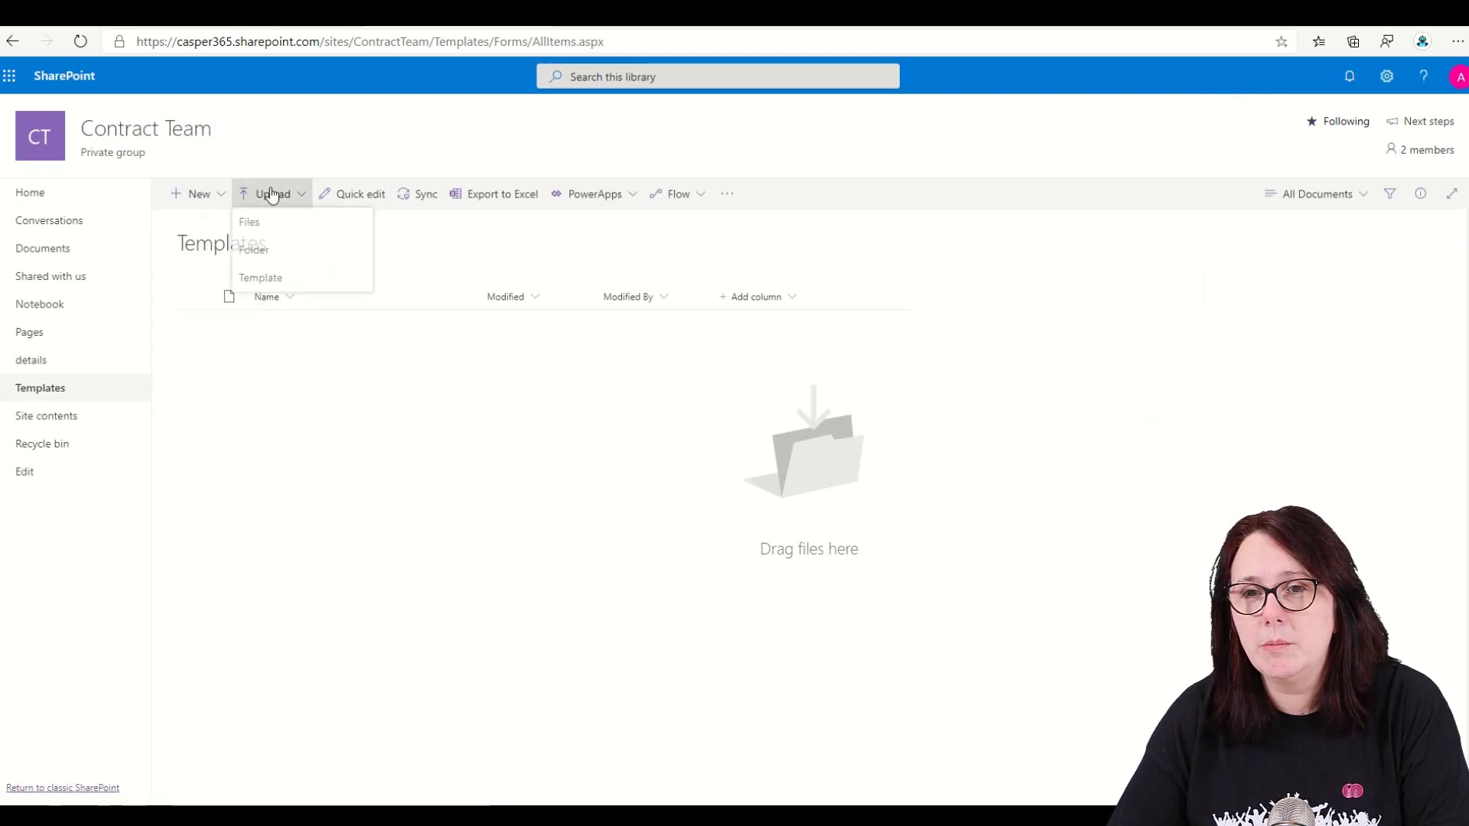
{"action": "left_click", "coordinate": [264, 225]}
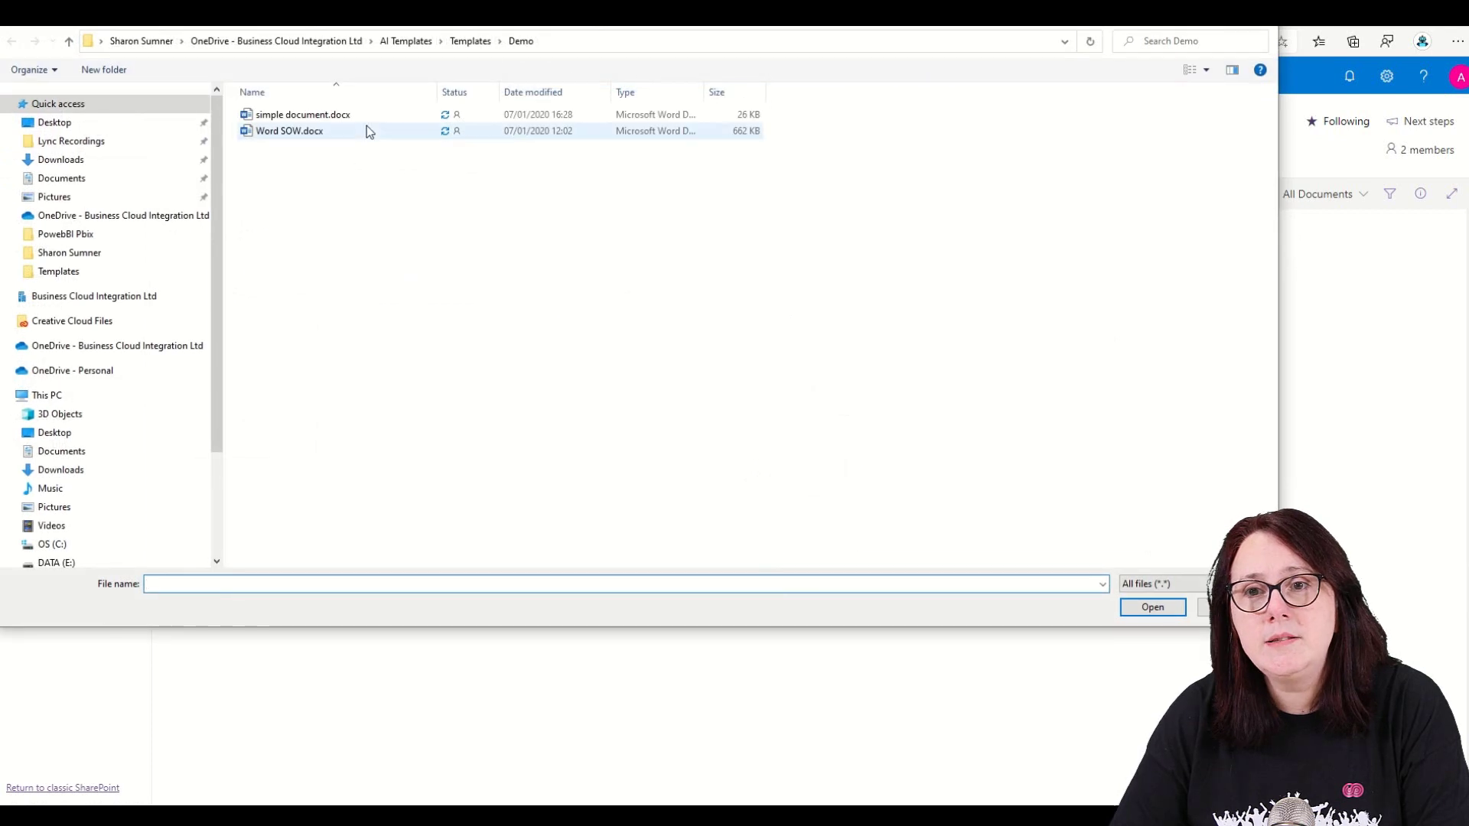
{"action": "left_click", "coordinate": [370, 119]}
{"action": "left_click", "coordinate": [370, 127], "text": "ctrl"}
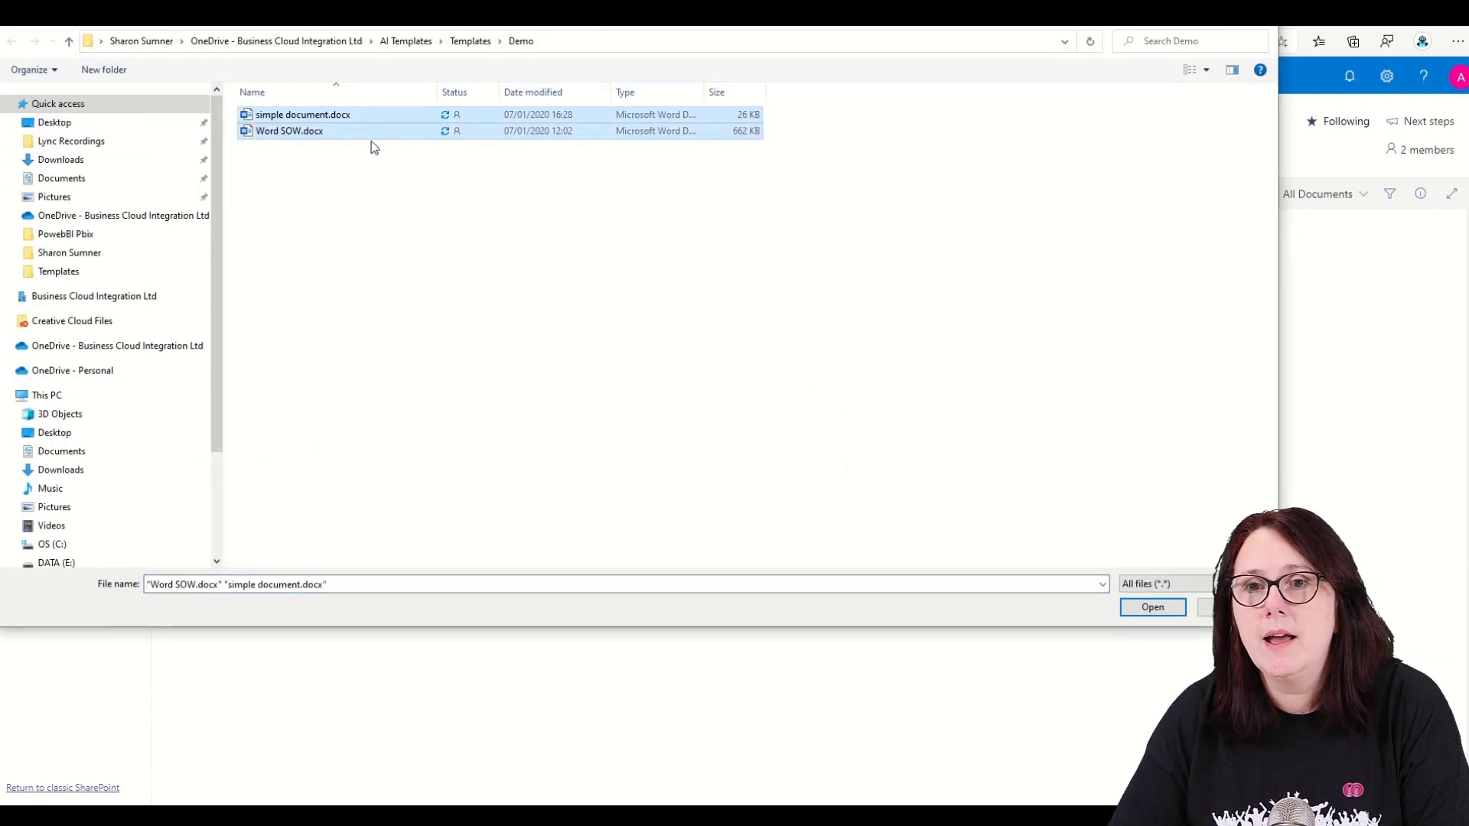
{"action": "left_click", "coordinate": [1151, 608]}
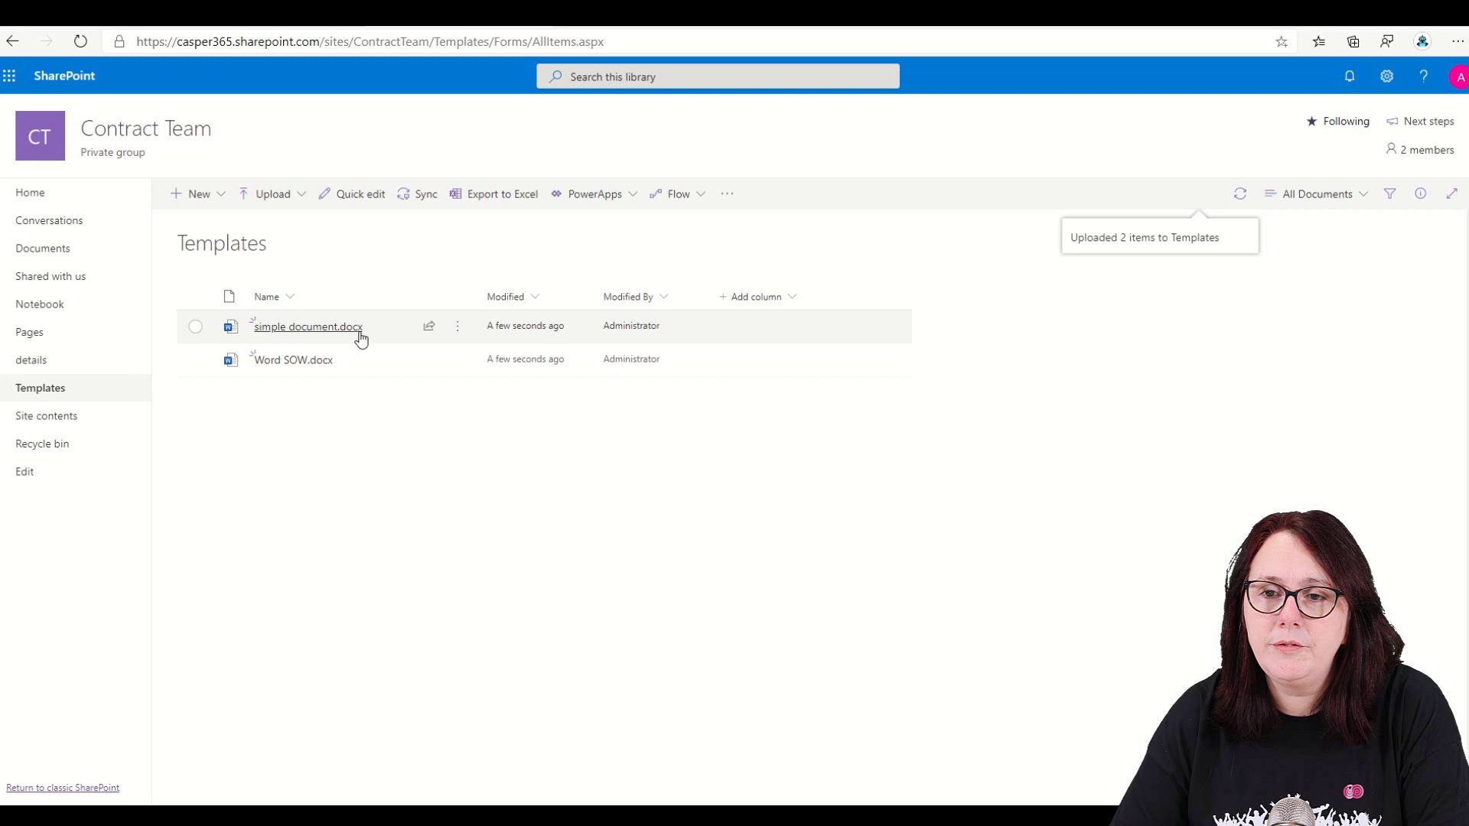
- Open simple document.docx in the desktop Word app
{"action": "right_click", "coordinate": [359, 339]}
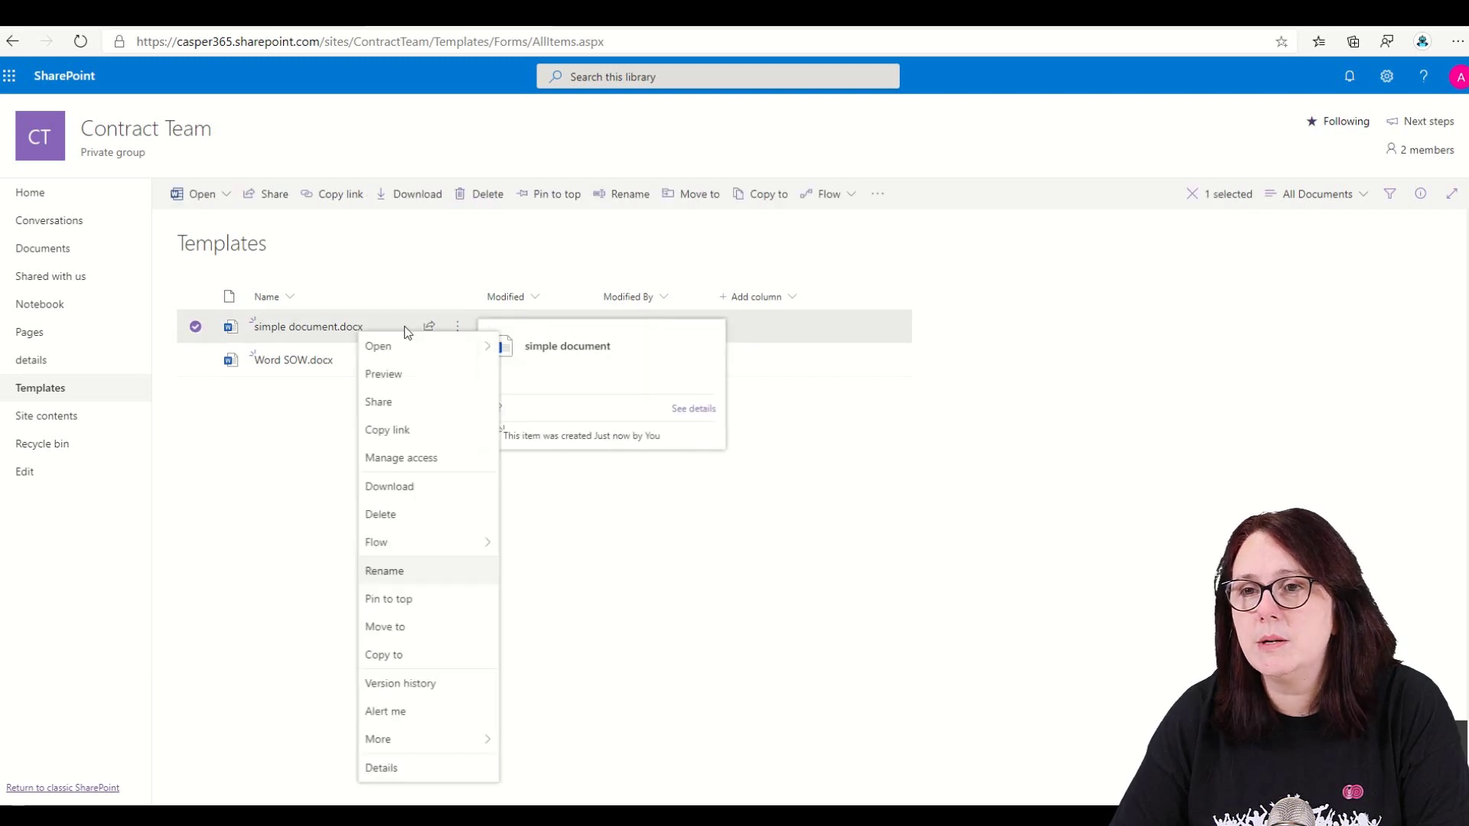
{"action": "mouse_move", "coordinate": [449, 352]}
{"action": "left_click", "coordinate": [575, 380]}
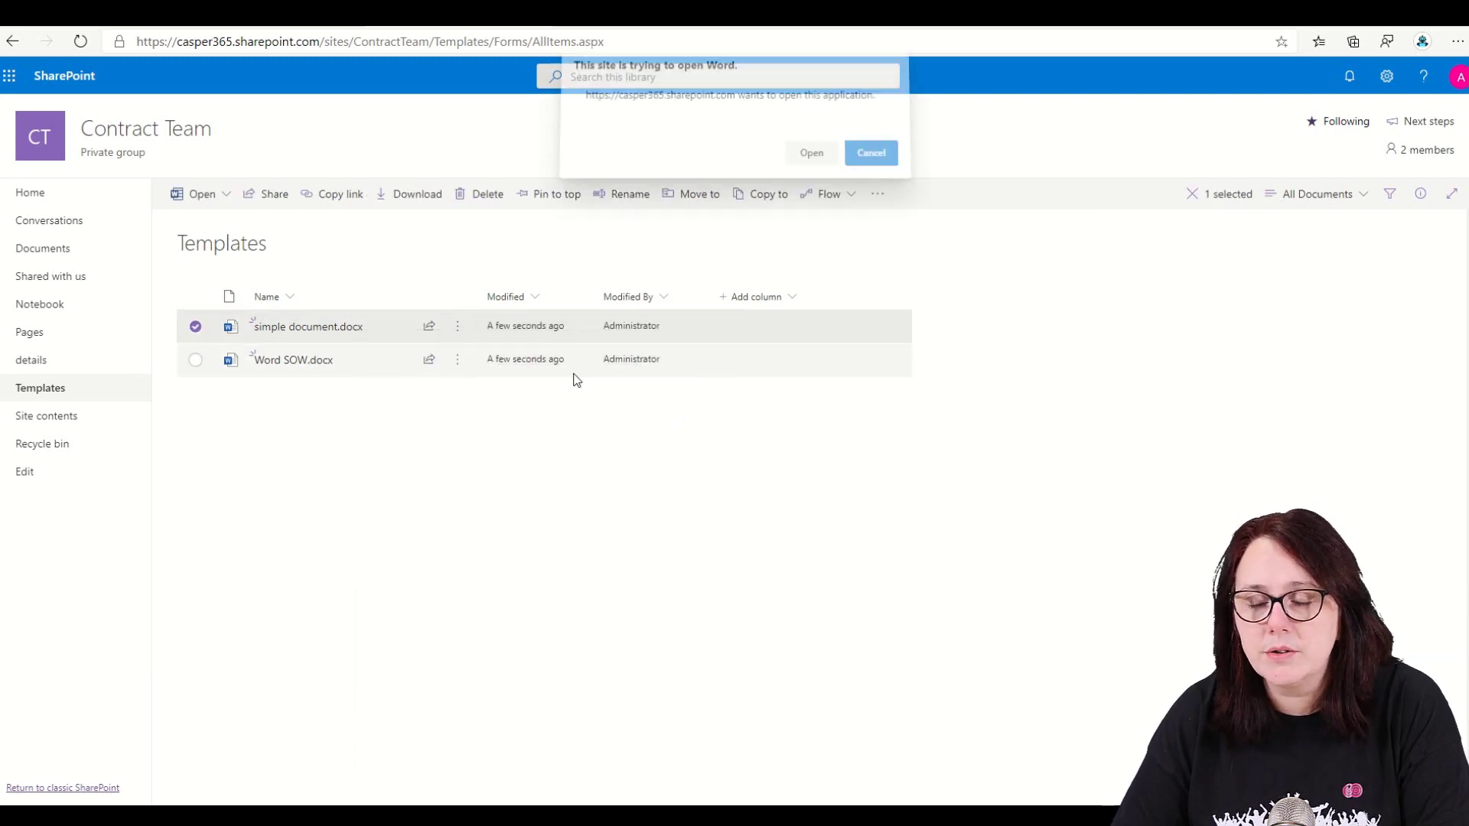
{"action": "left_click", "coordinate": [812, 160]}
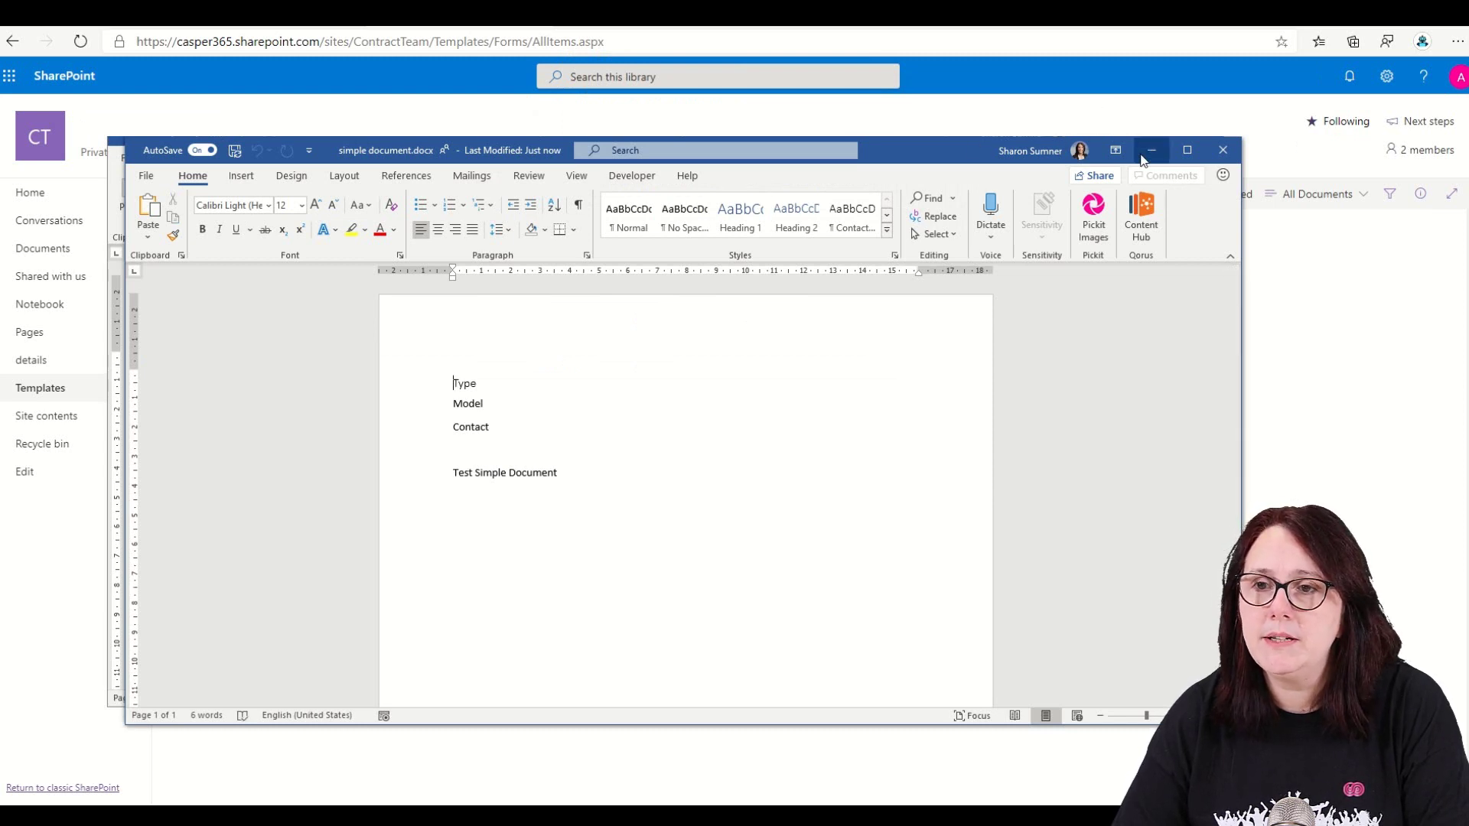
- Turn on Design Mode to review the Type, Model and Contact content controls, then close Word
{"action": "left_click", "coordinate": [628, 176]}
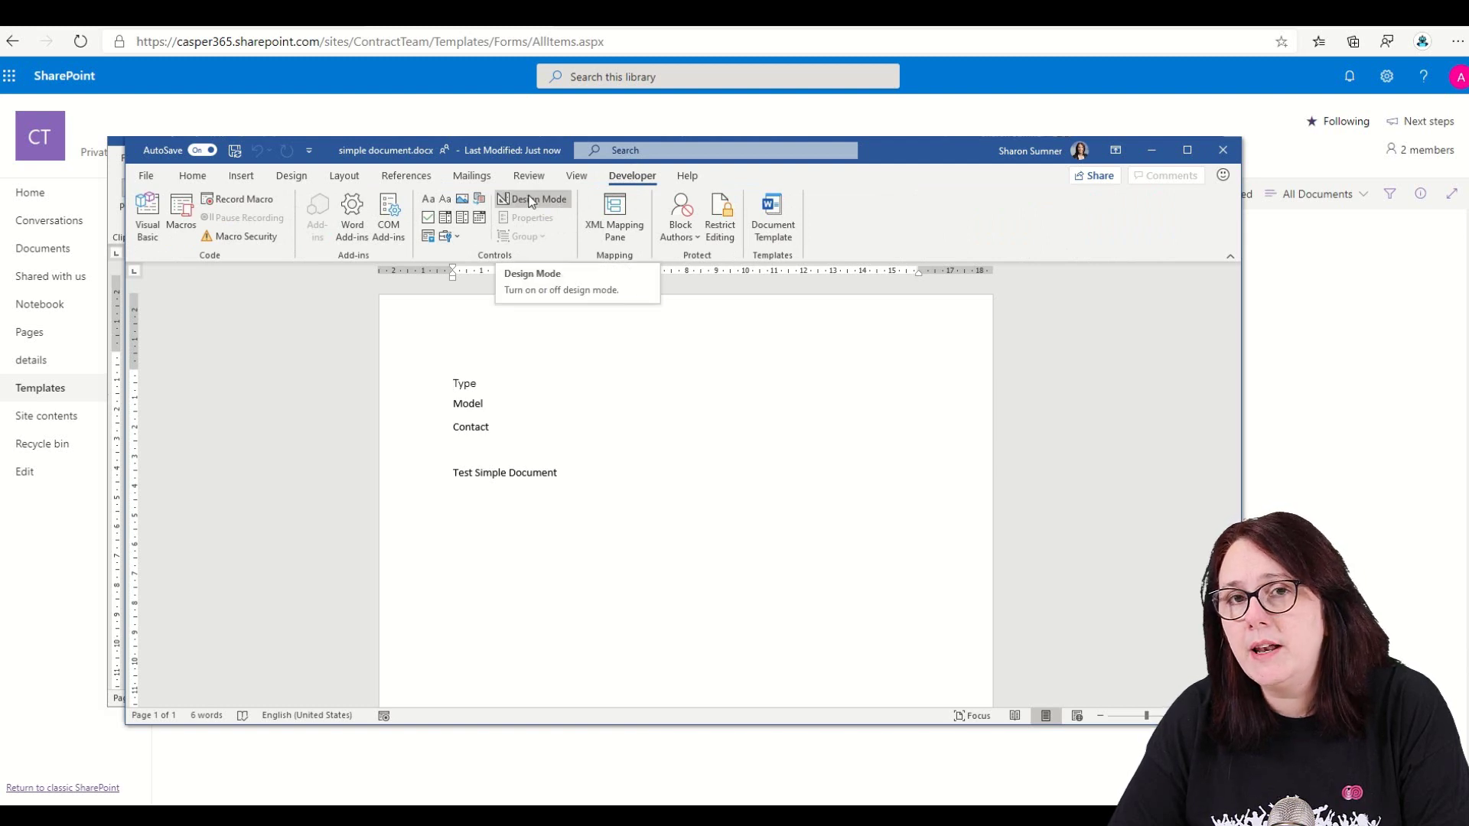
{"action": "left_click", "coordinate": [529, 202]}
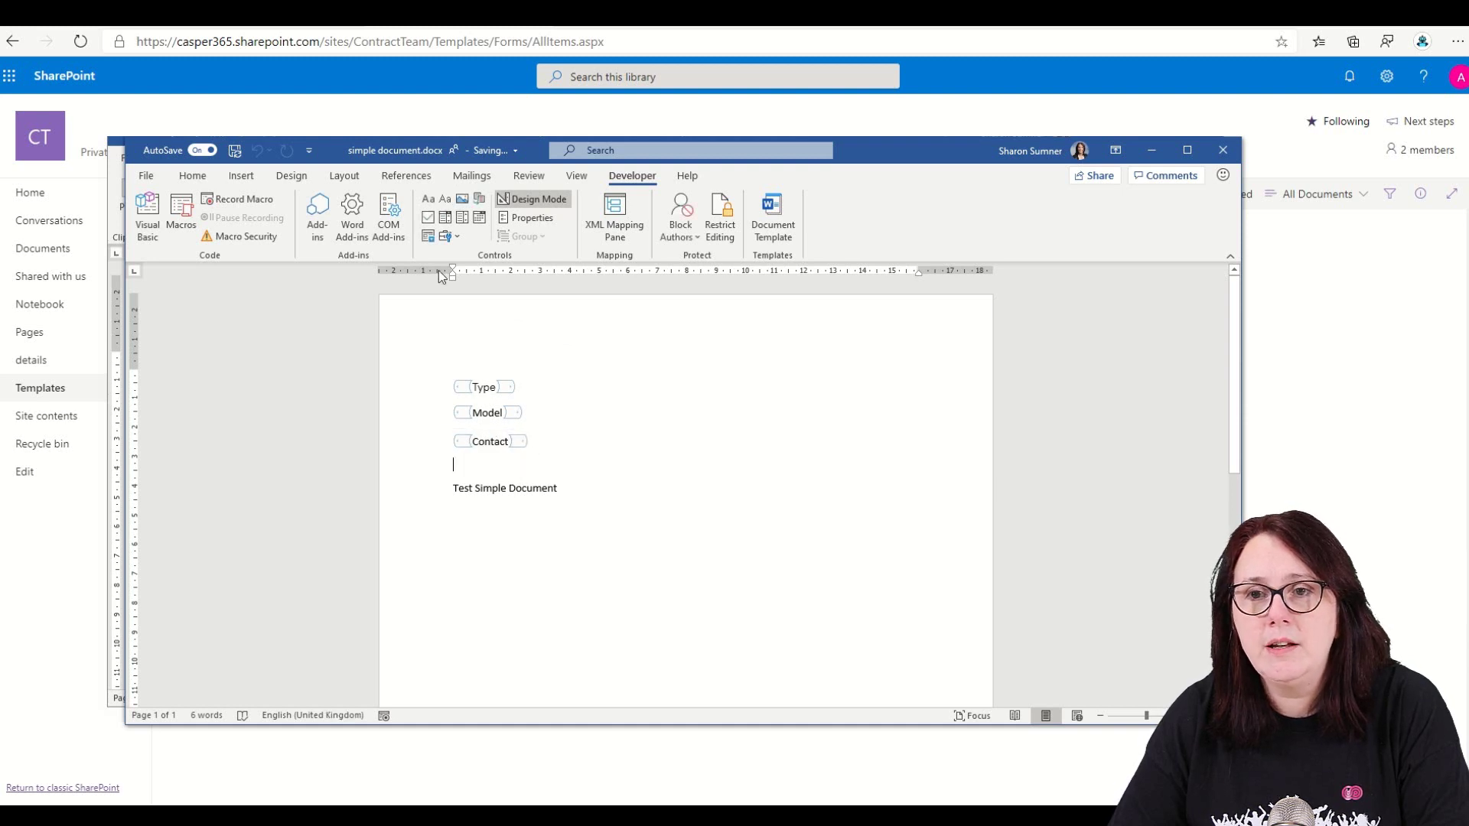
{"action": "left_click", "coordinate": [430, 202]}
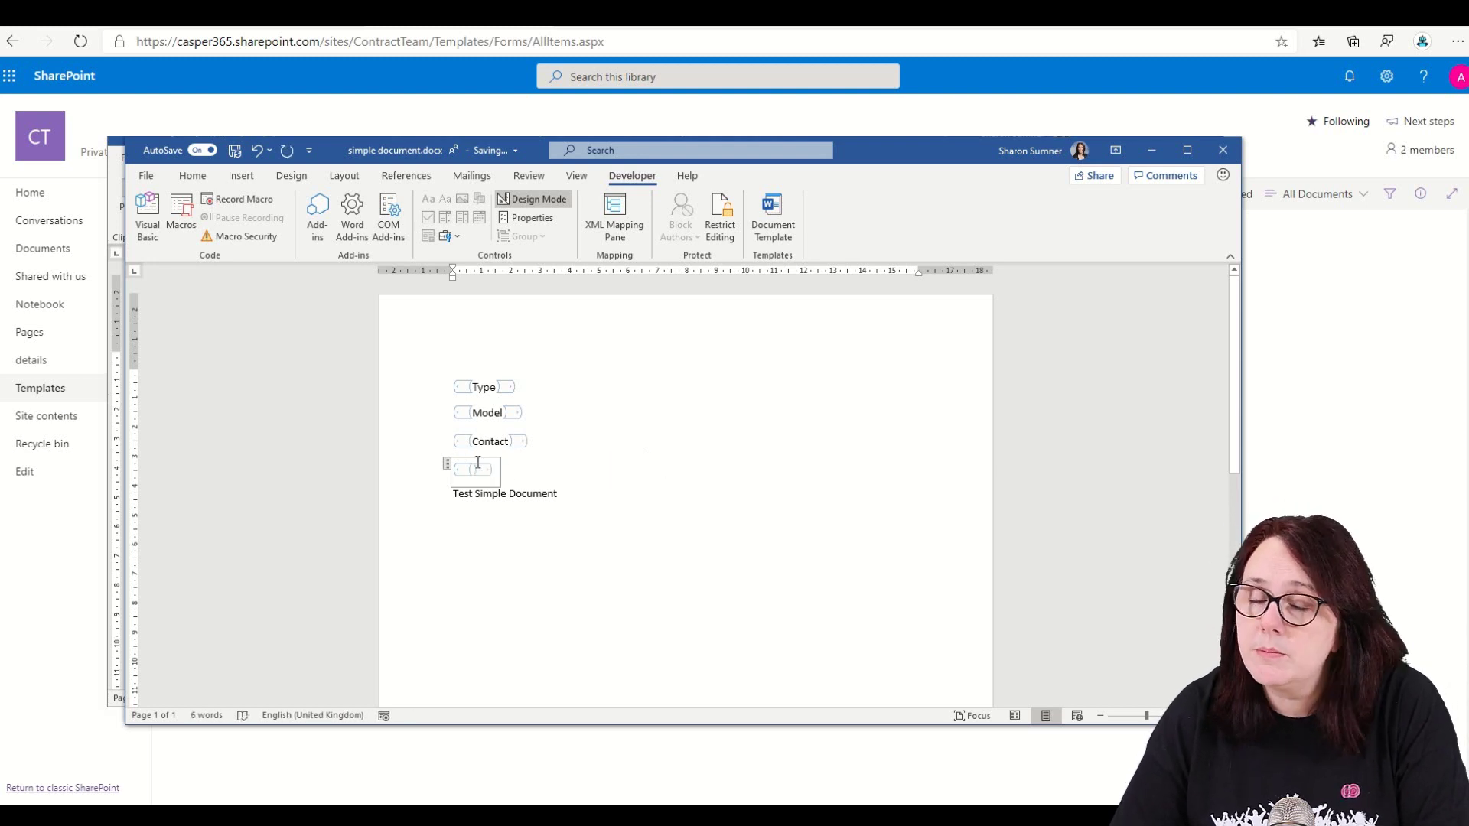
{"action": "key", "text": "Delete"}
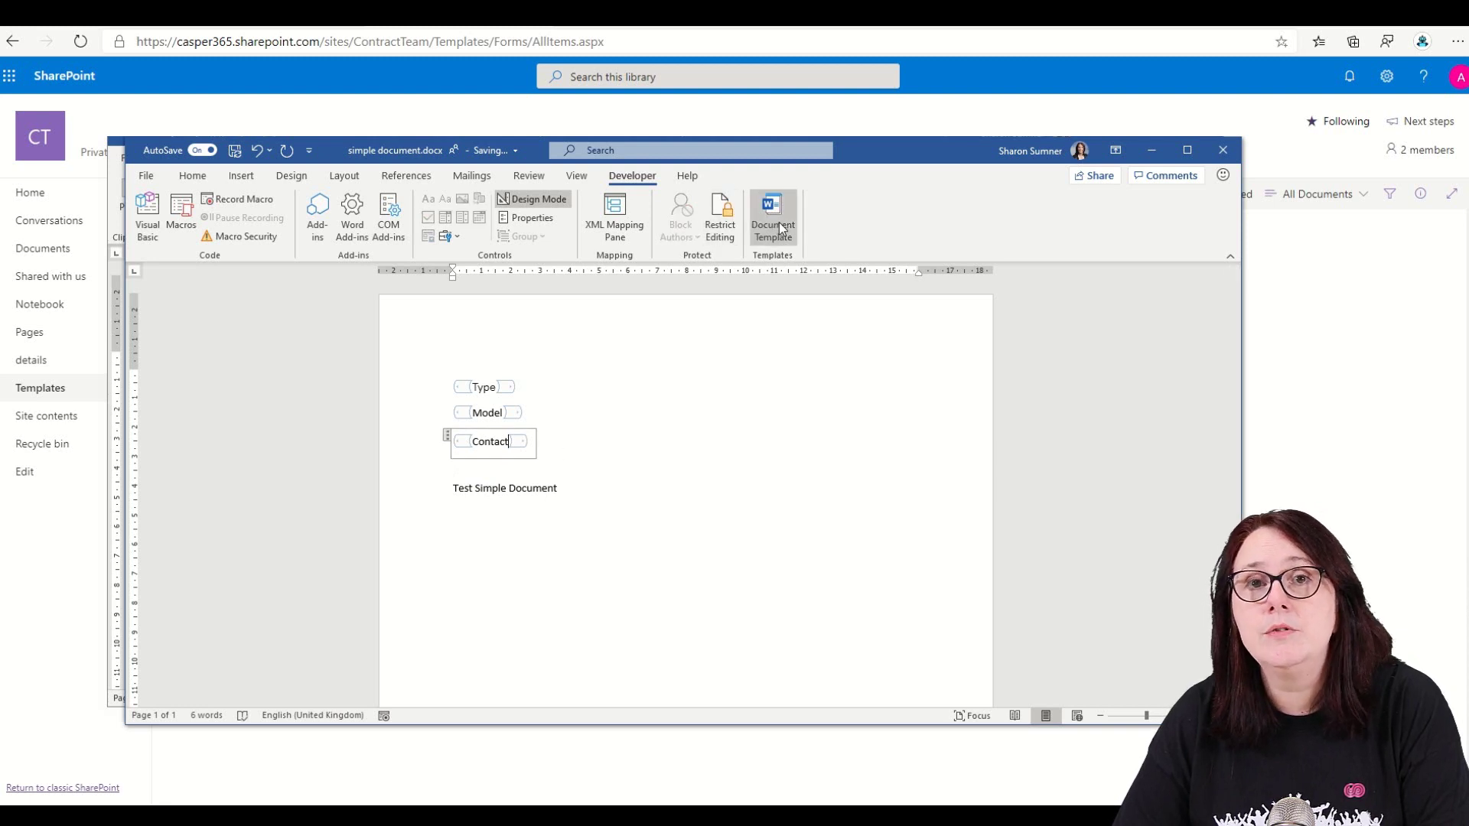
{"action": "left_click", "coordinate": [1217, 144]}
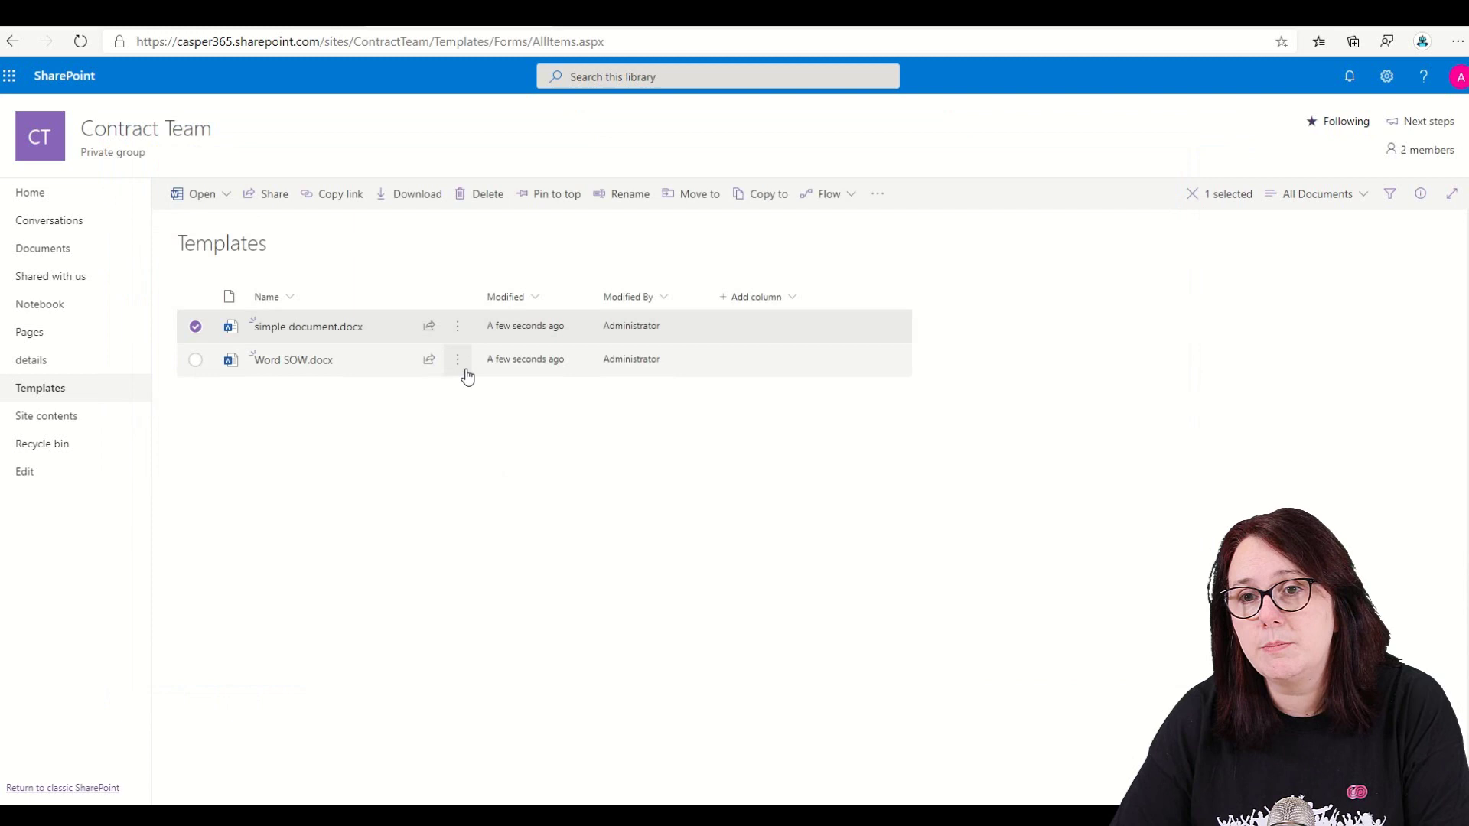
- Open Word SOW.docx in the desktop Word app and return to the top of the document
{"action": "left_click", "coordinate": [457, 361]}
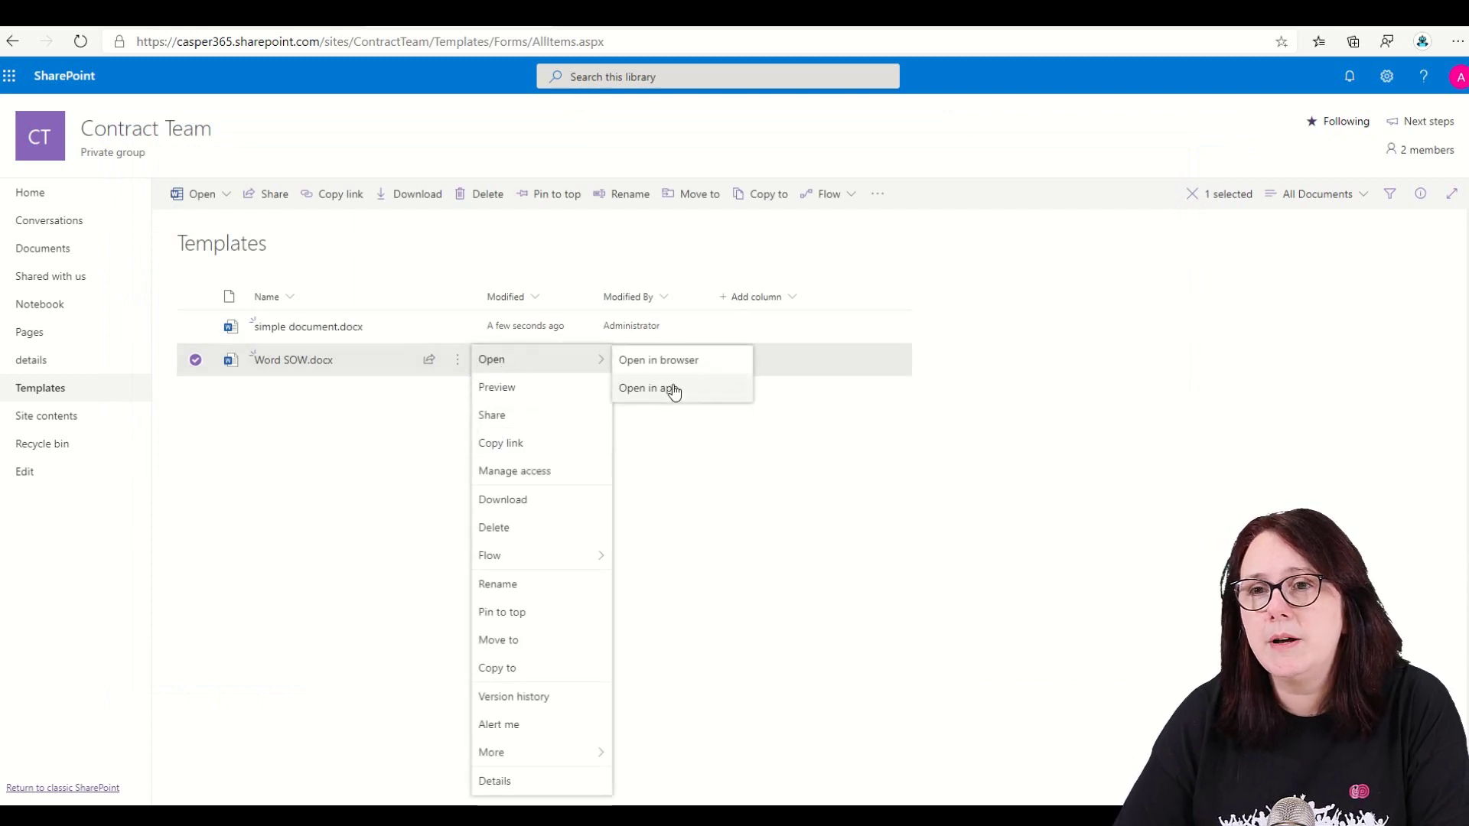
{"action": "left_click", "coordinate": [672, 388]}
{"action": "left_click", "coordinate": [811, 161]}
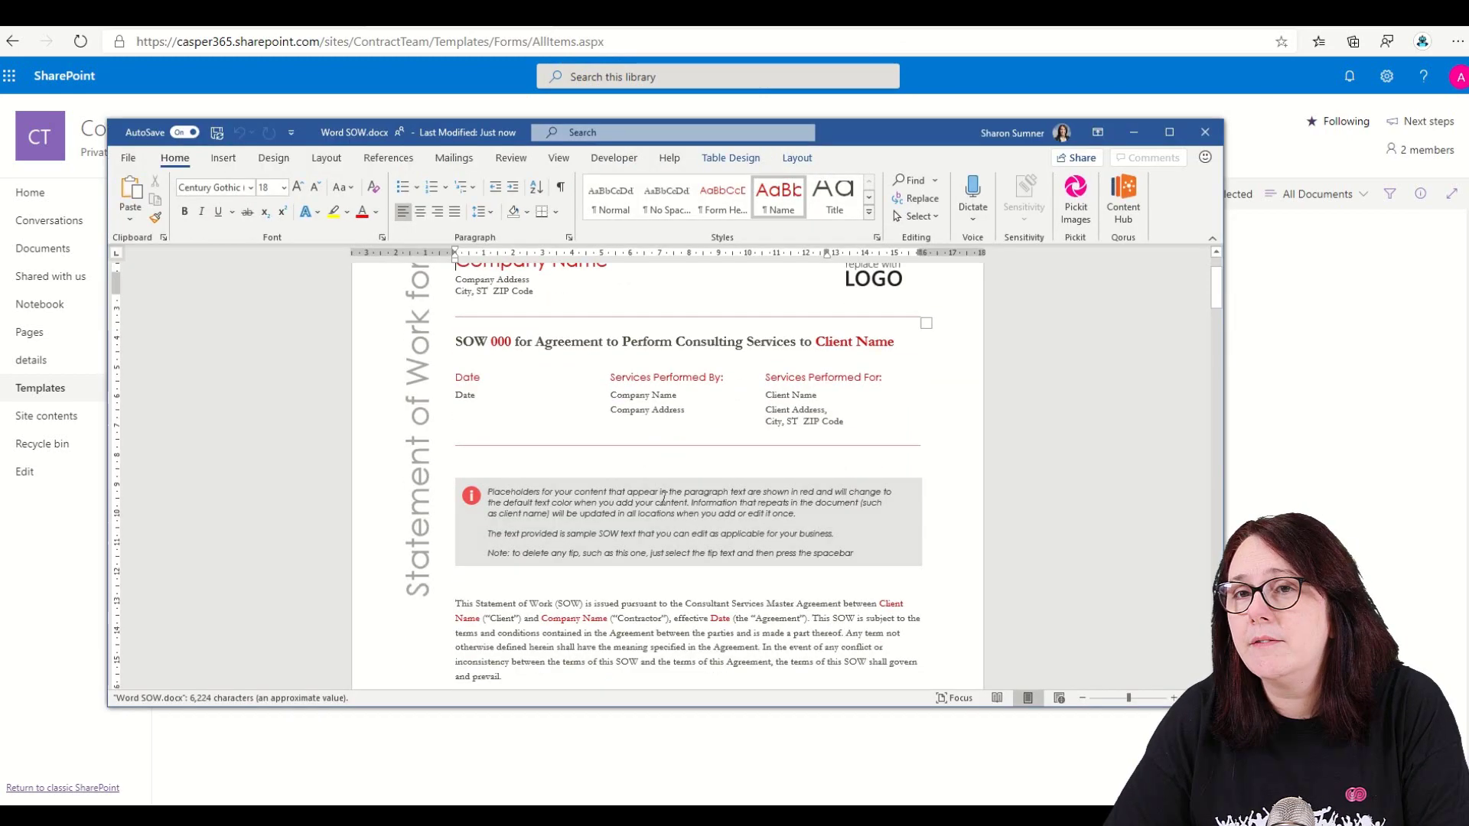
{"action": "scroll", "coordinate": [664, 498], "scroll_direction": "down", "scroll_amount": 8}
{"action": "scroll", "coordinate": [663, 501], "scroll_direction": "up", "scroll_amount": 2}
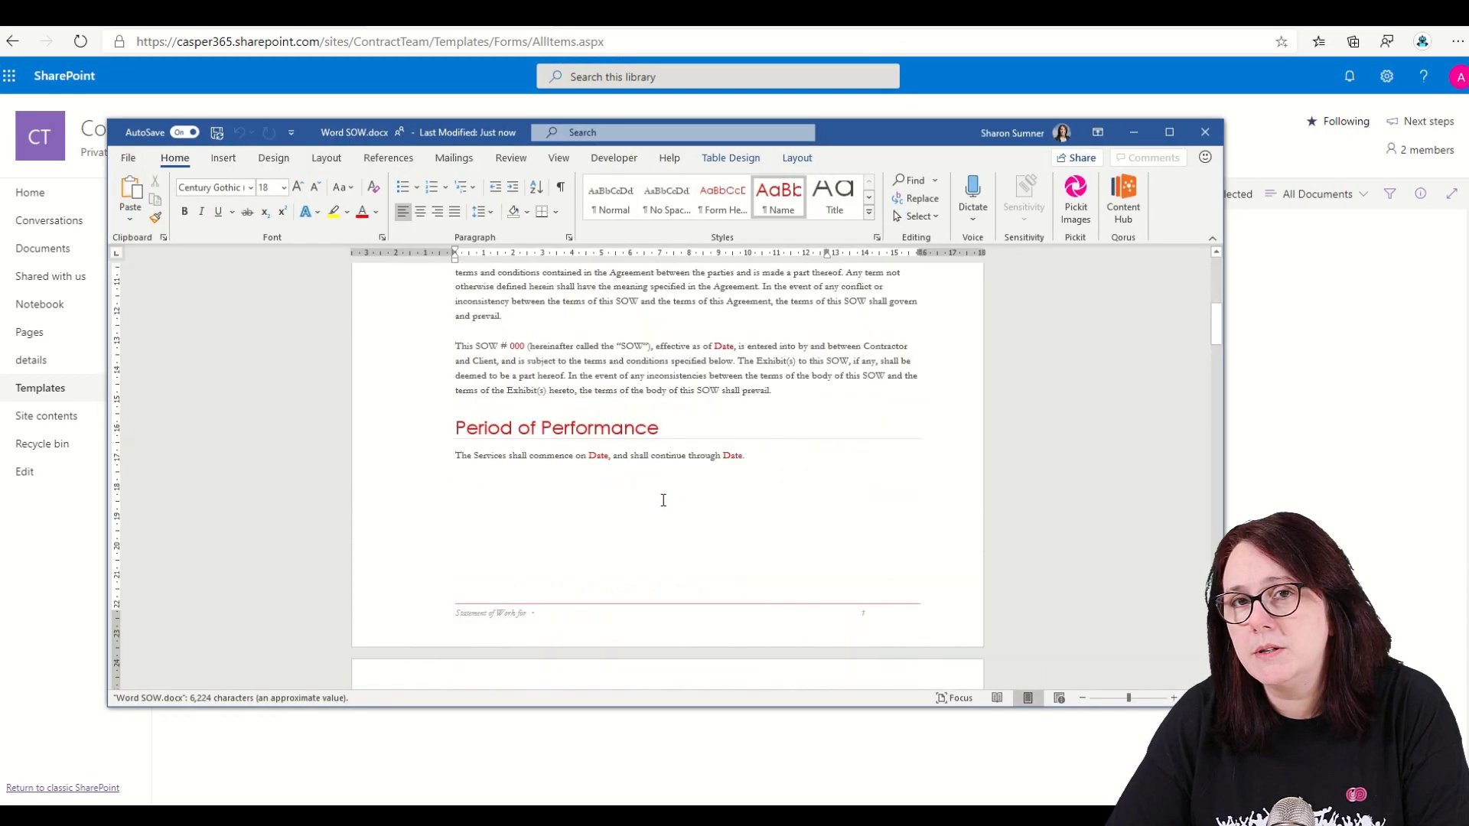
{"action": "key", "text": "ctrl+Home"}
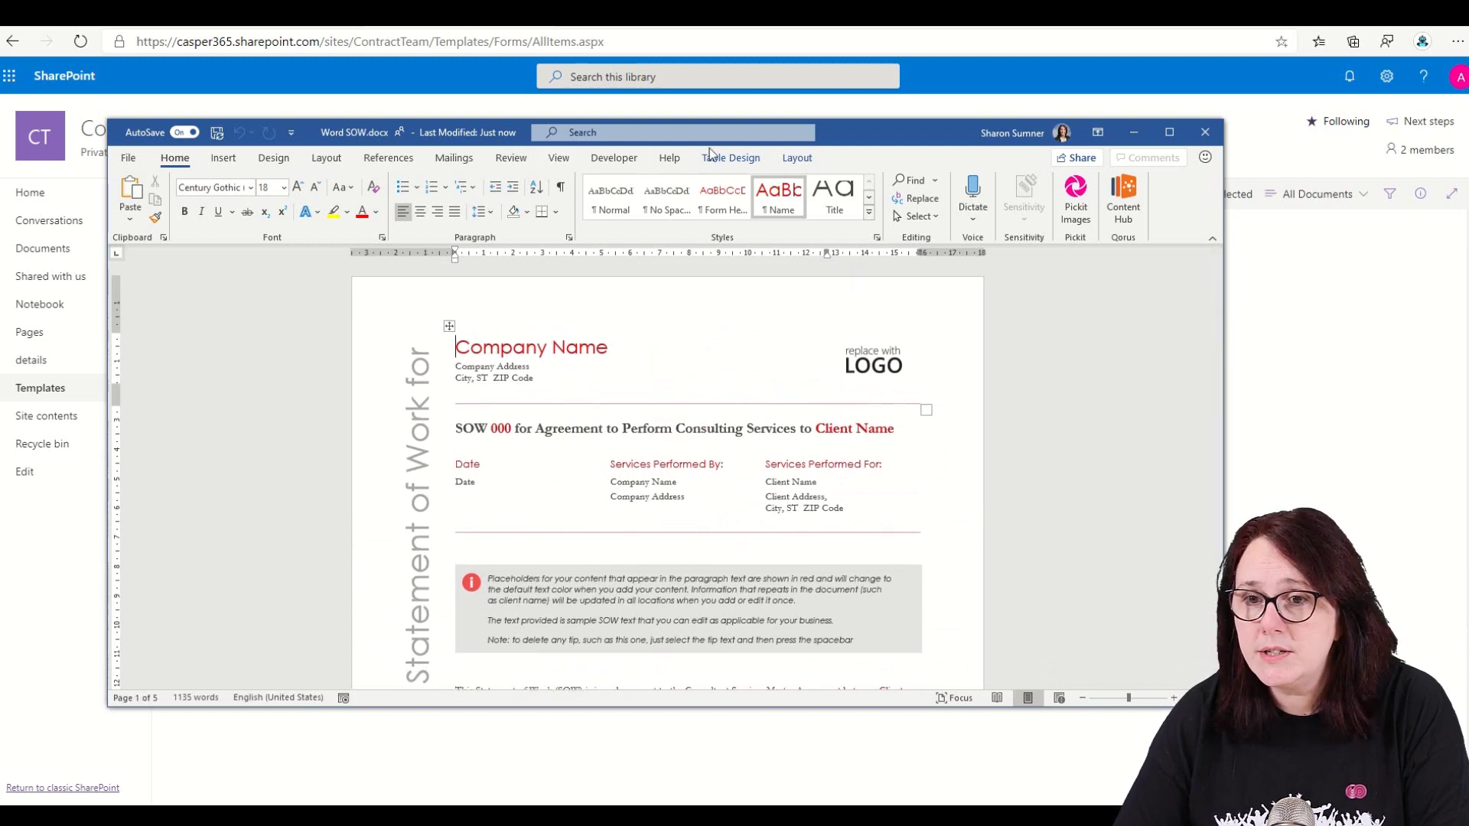
- Enable the Developer tab through Customize the Ribbon, turn on Design Mode, then close Word
{"action": "left_click", "coordinate": [609, 159]}
{"action": "right_click", "coordinate": [879, 207]}
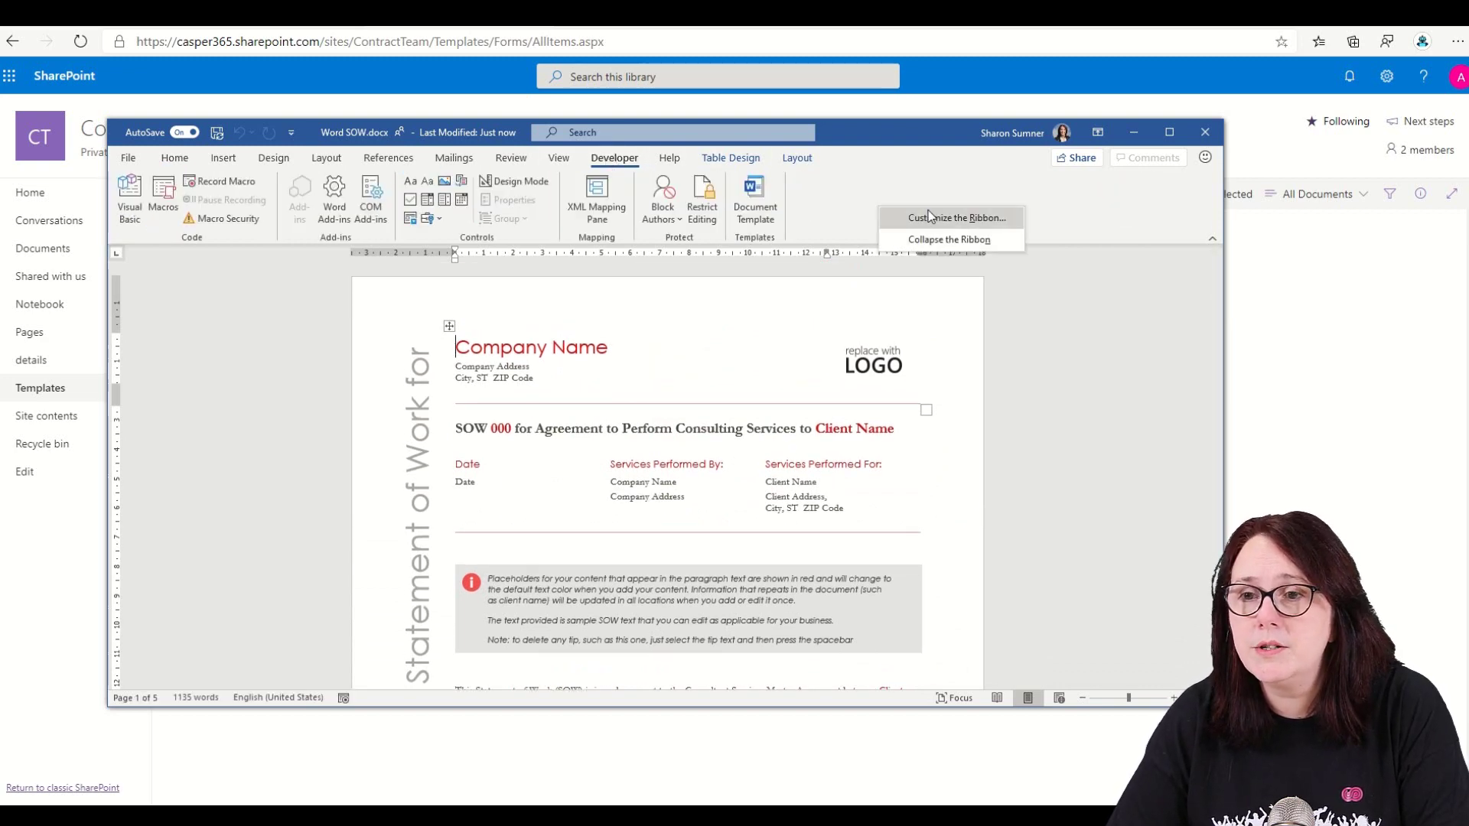
{"action": "left_click", "coordinate": [932, 221]}
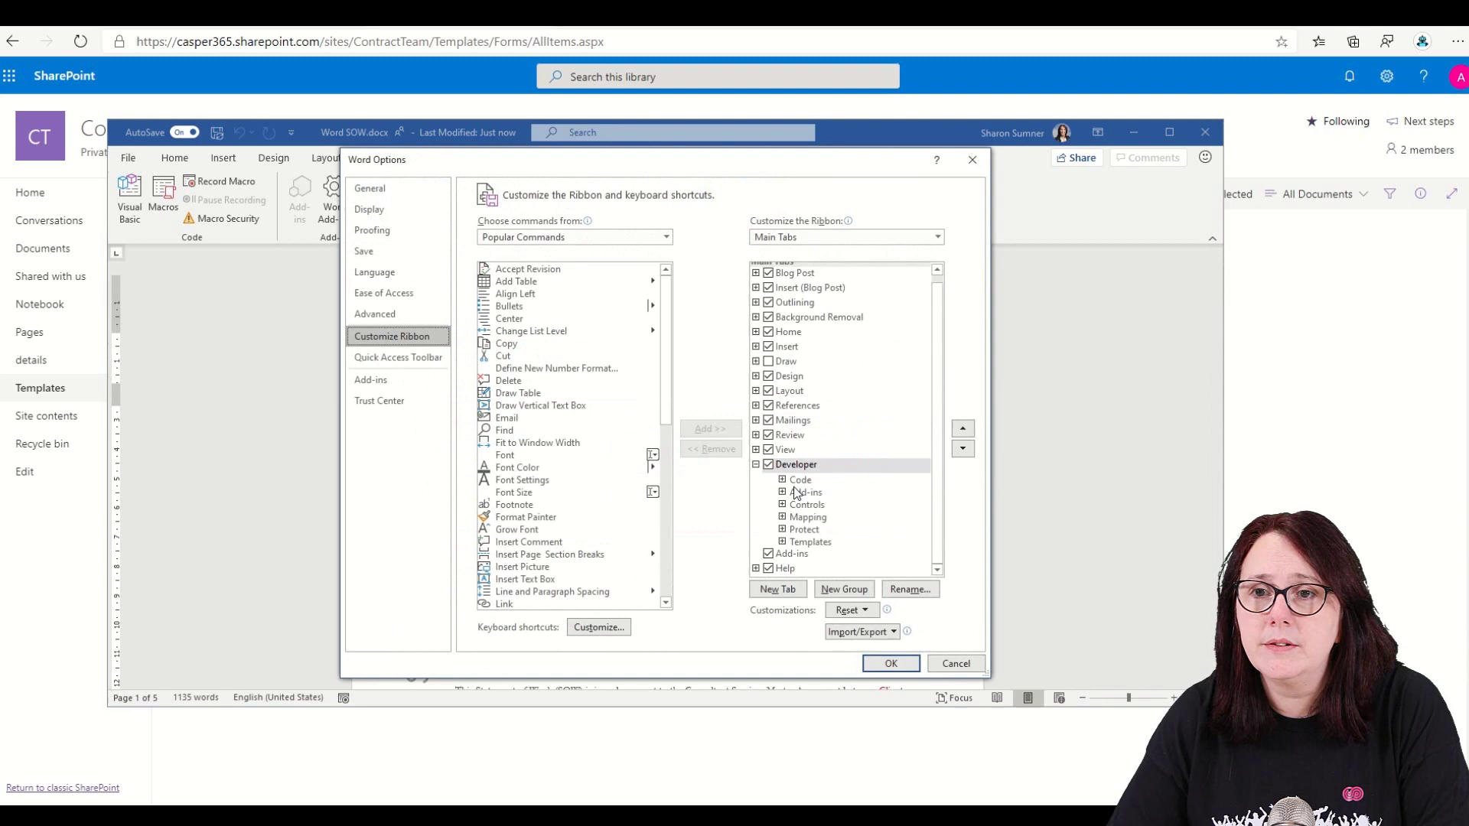
{"action": "left_click", "coordinate": [892, 663]}
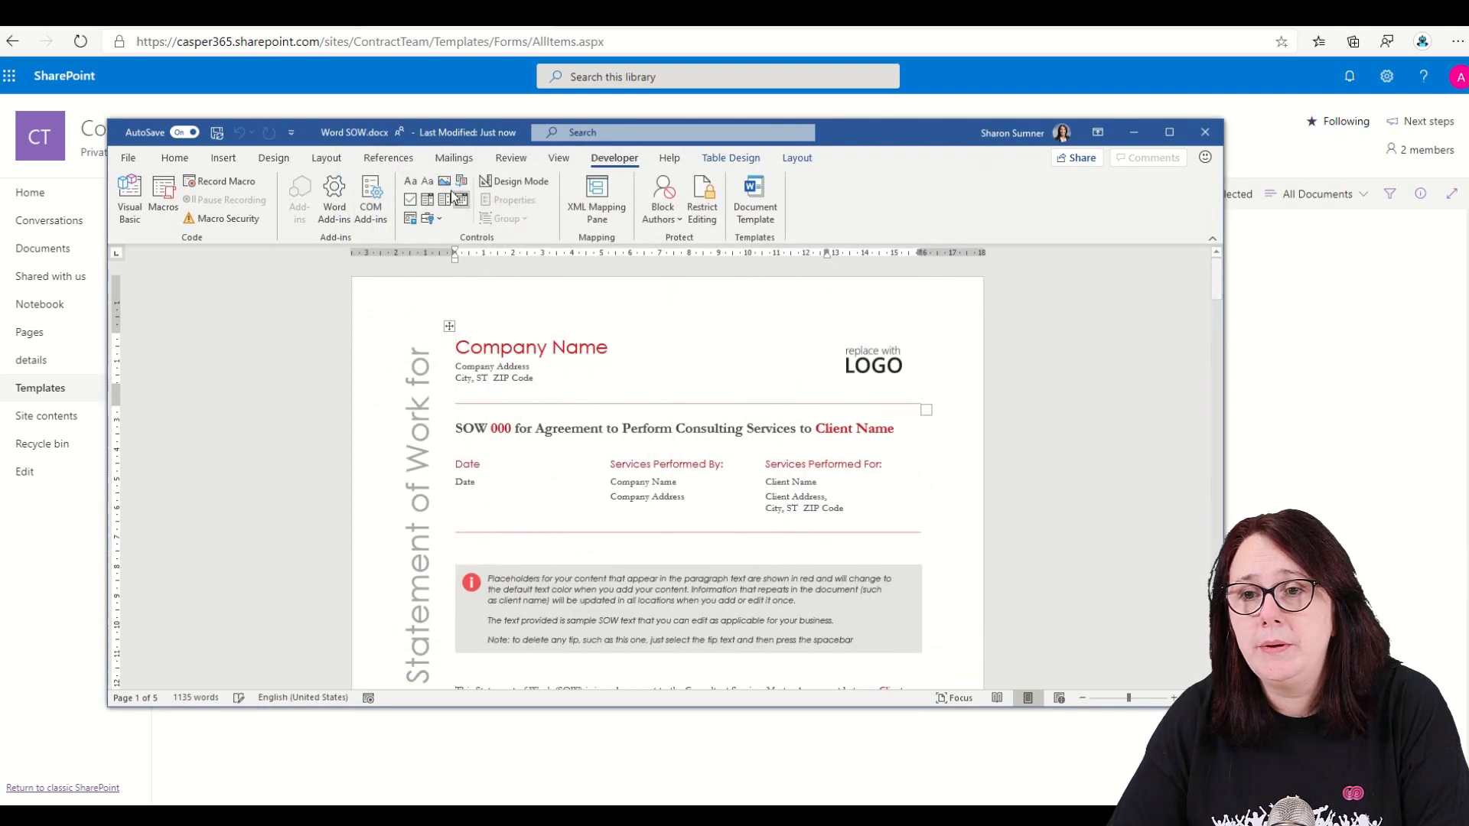
{"action": "left_click", "coordinate": [516, 180]}
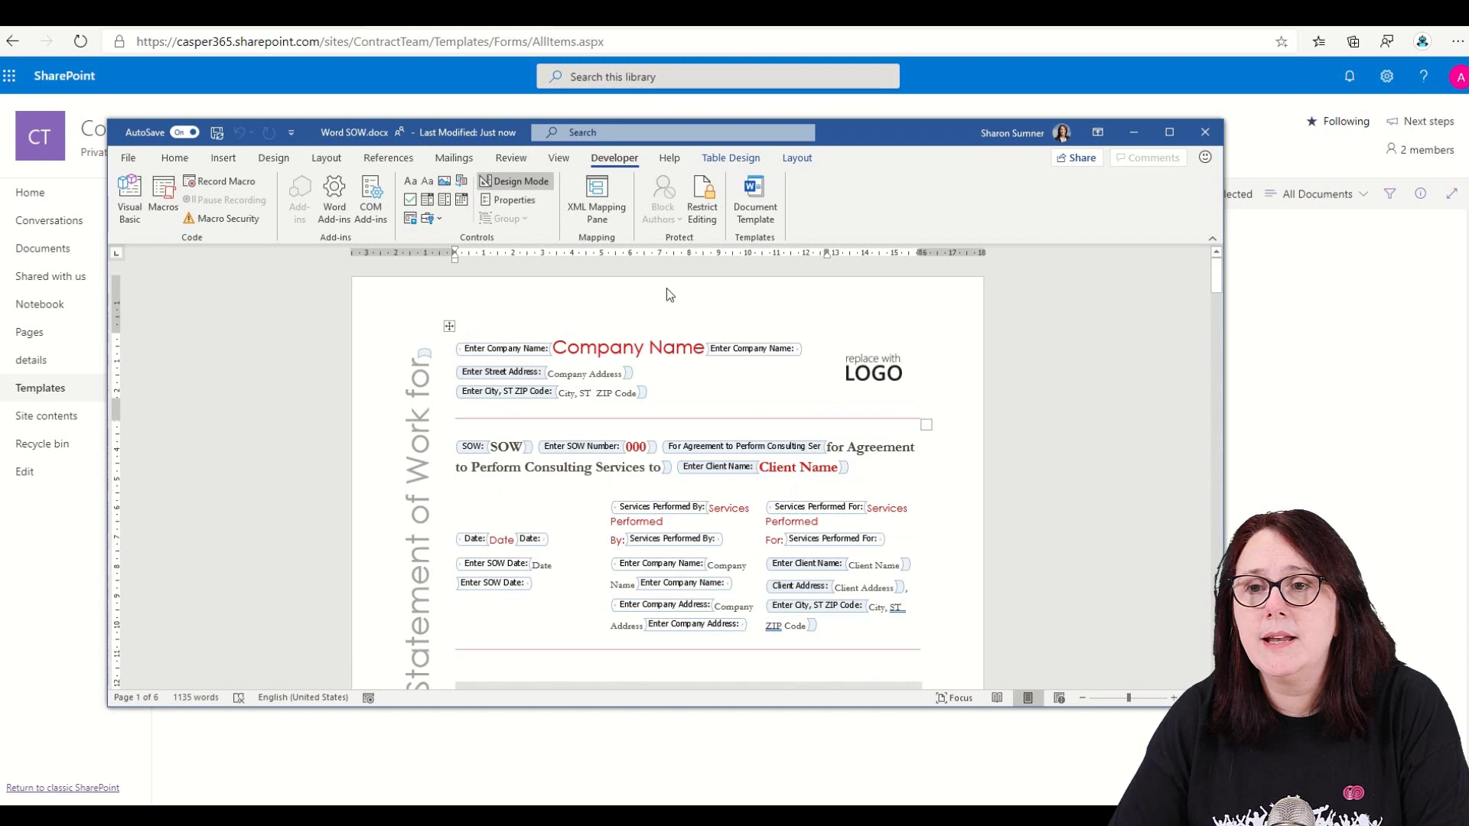
{"action": "left_click", "coordinate": [1210, 139]}
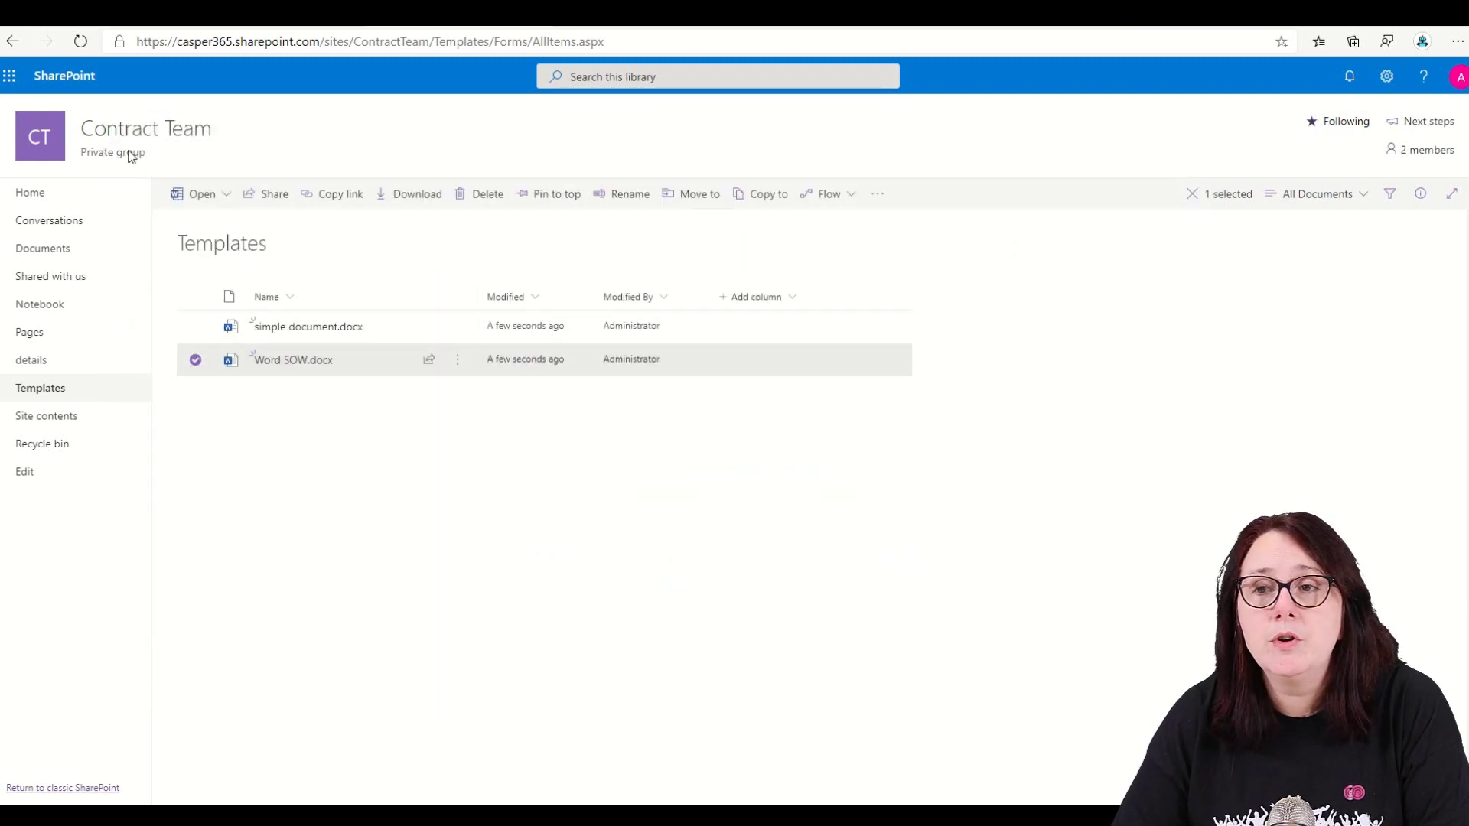
- From the site home, create a document library named Contracts with the description 'Completed Contracts'
{"action": "left_click", "coordinate": [74, 145]}
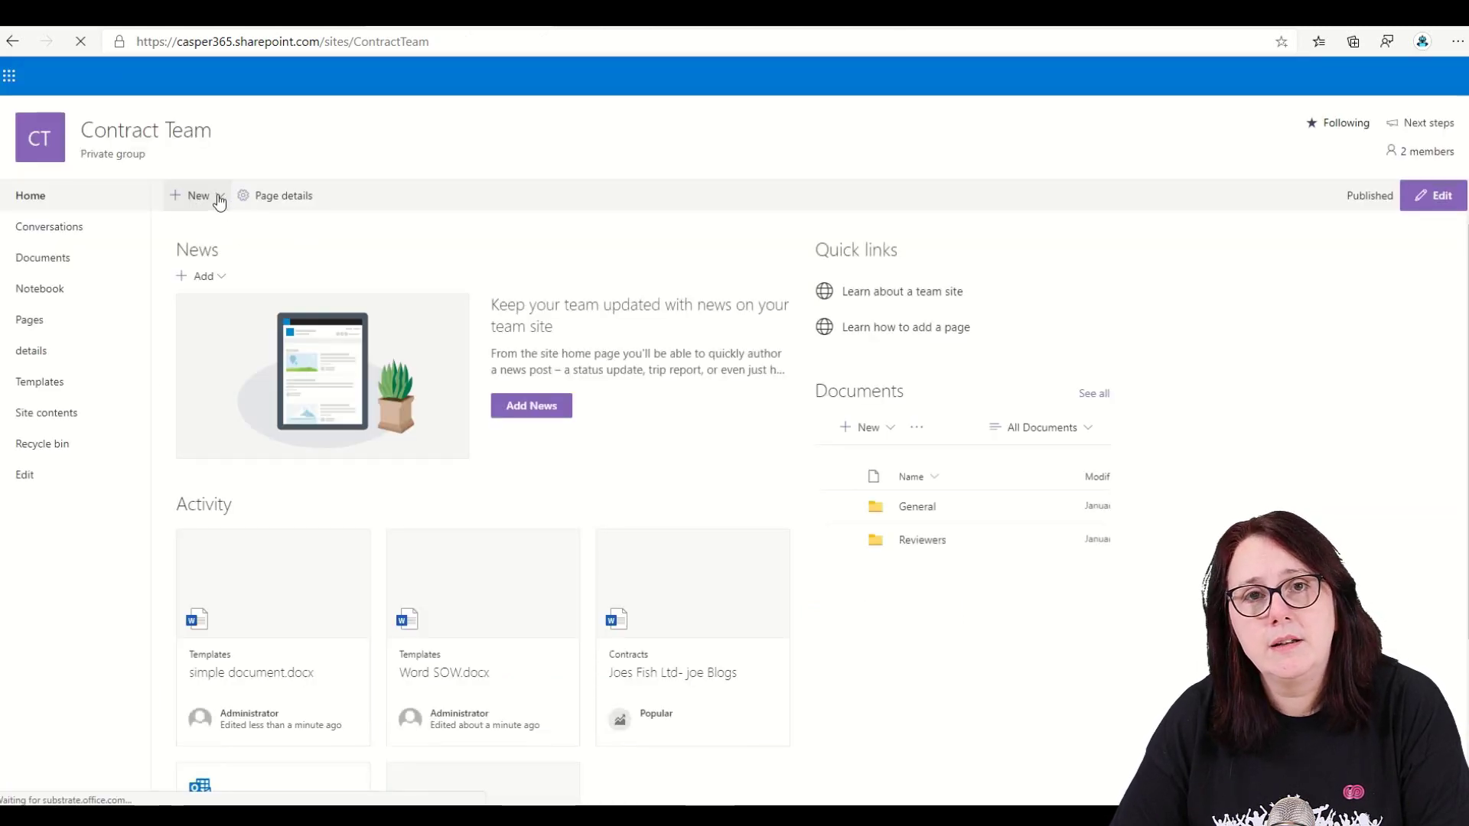
{"action": "left_click", "coordinate": [218, 196]}
{"action": "left_click", "coordinate": [212, 250]}
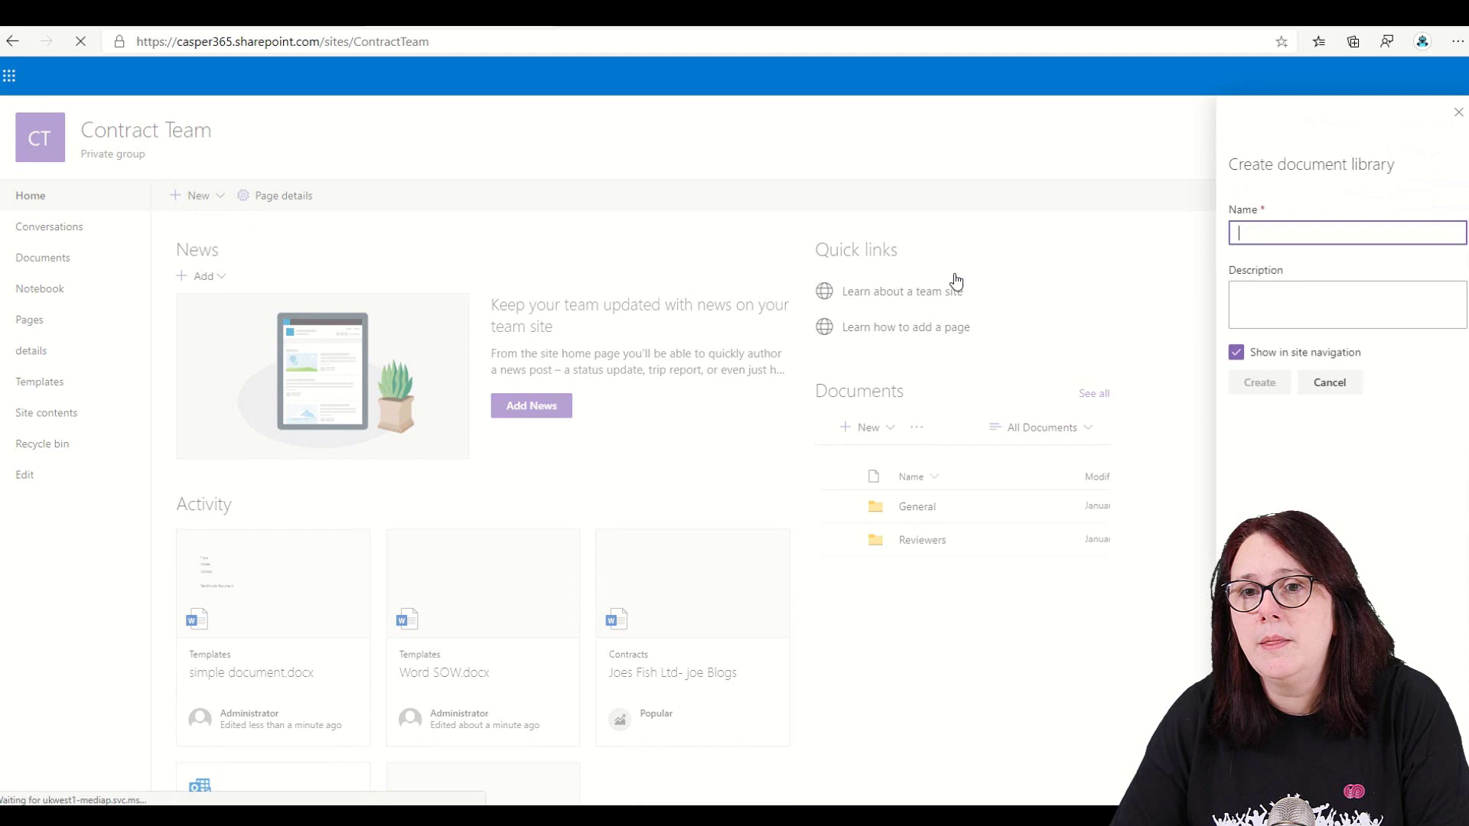
{"action": "type", "text": "Contracts"}
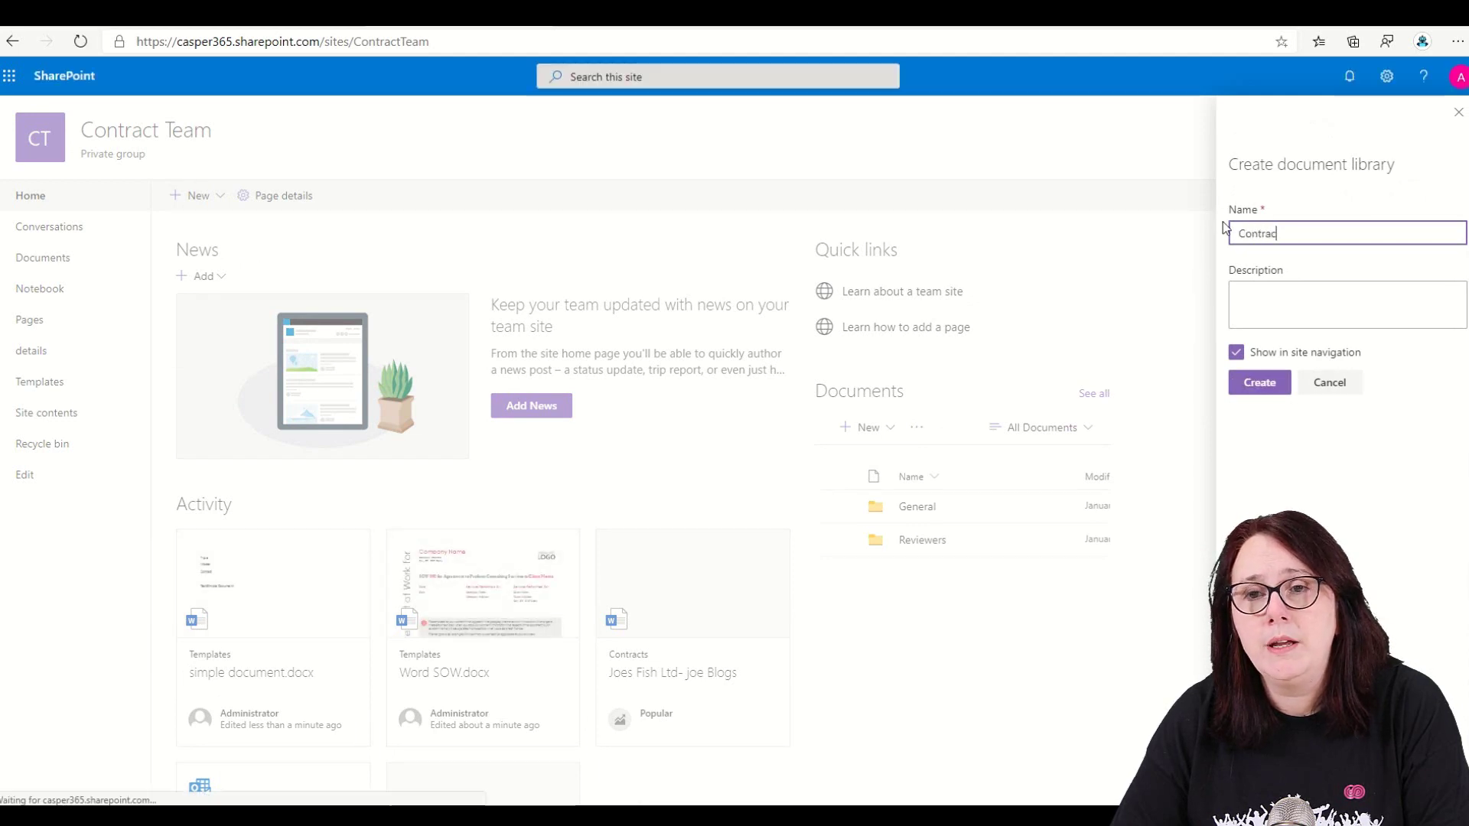
{"action": "left_click", "coordinate": [1340, 291]}
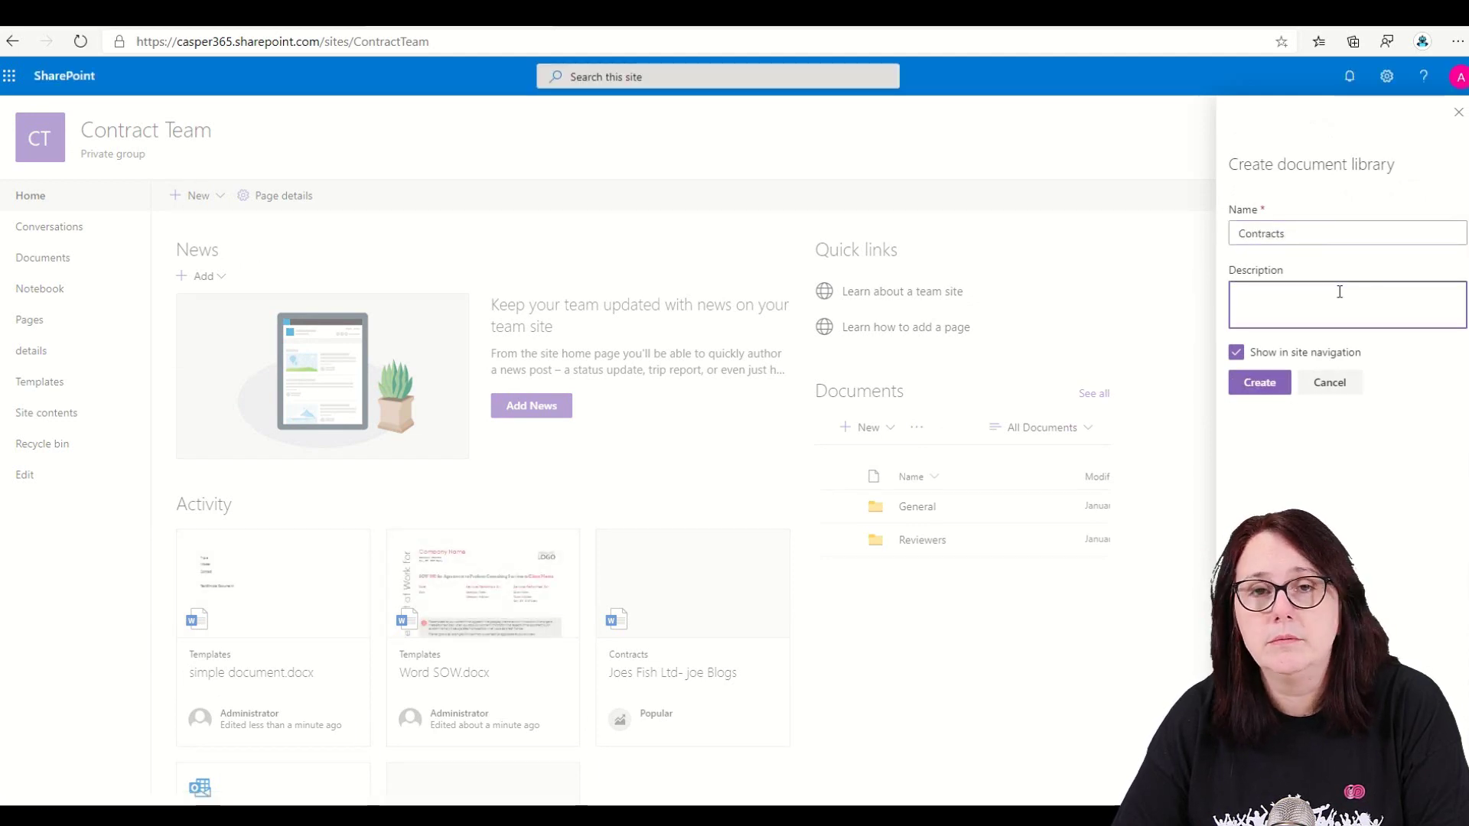
{"action": "type", "text": "Compleed Com"}
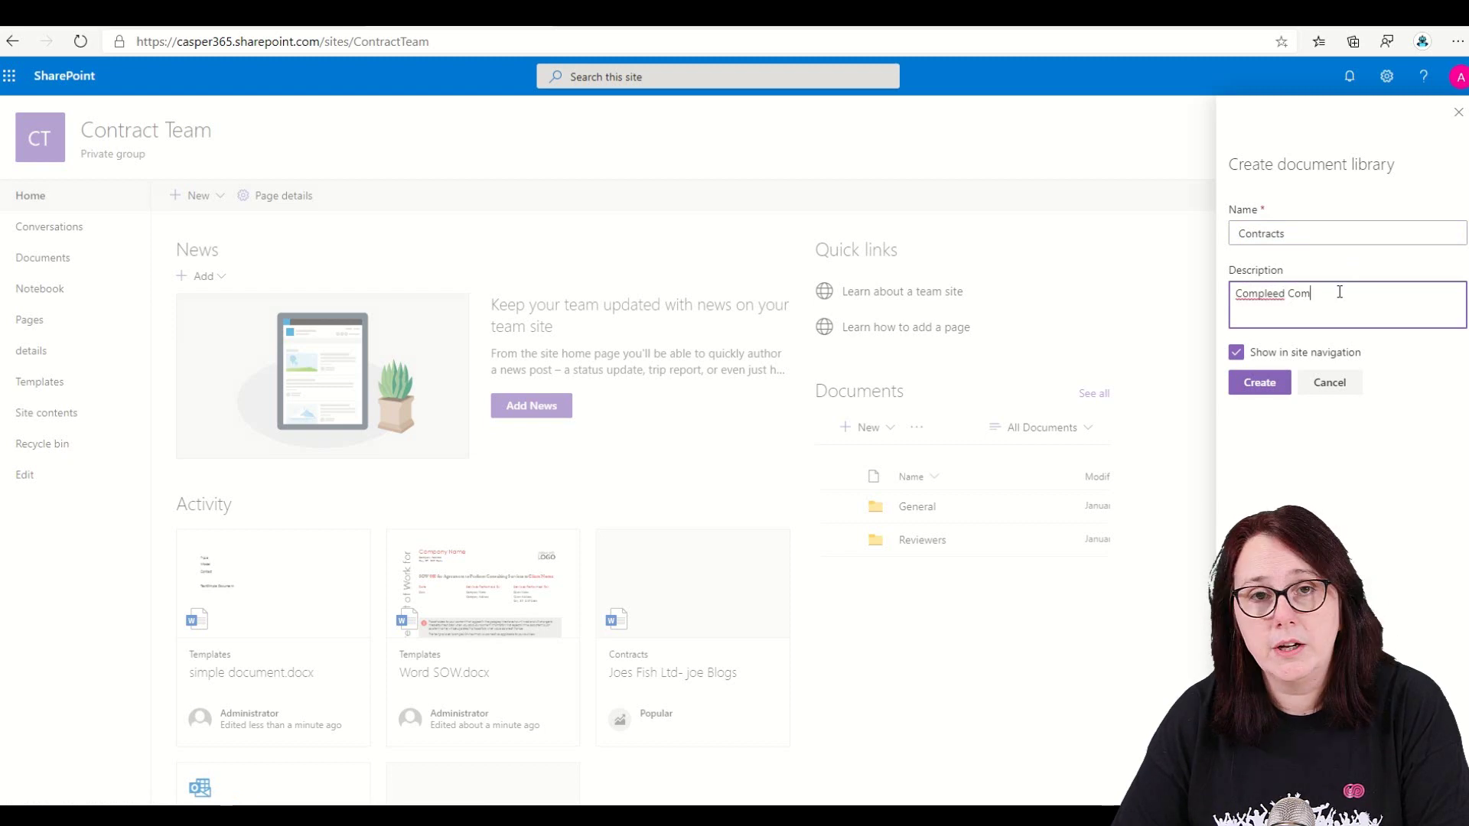
{"action": "type", "text": "tracts"}
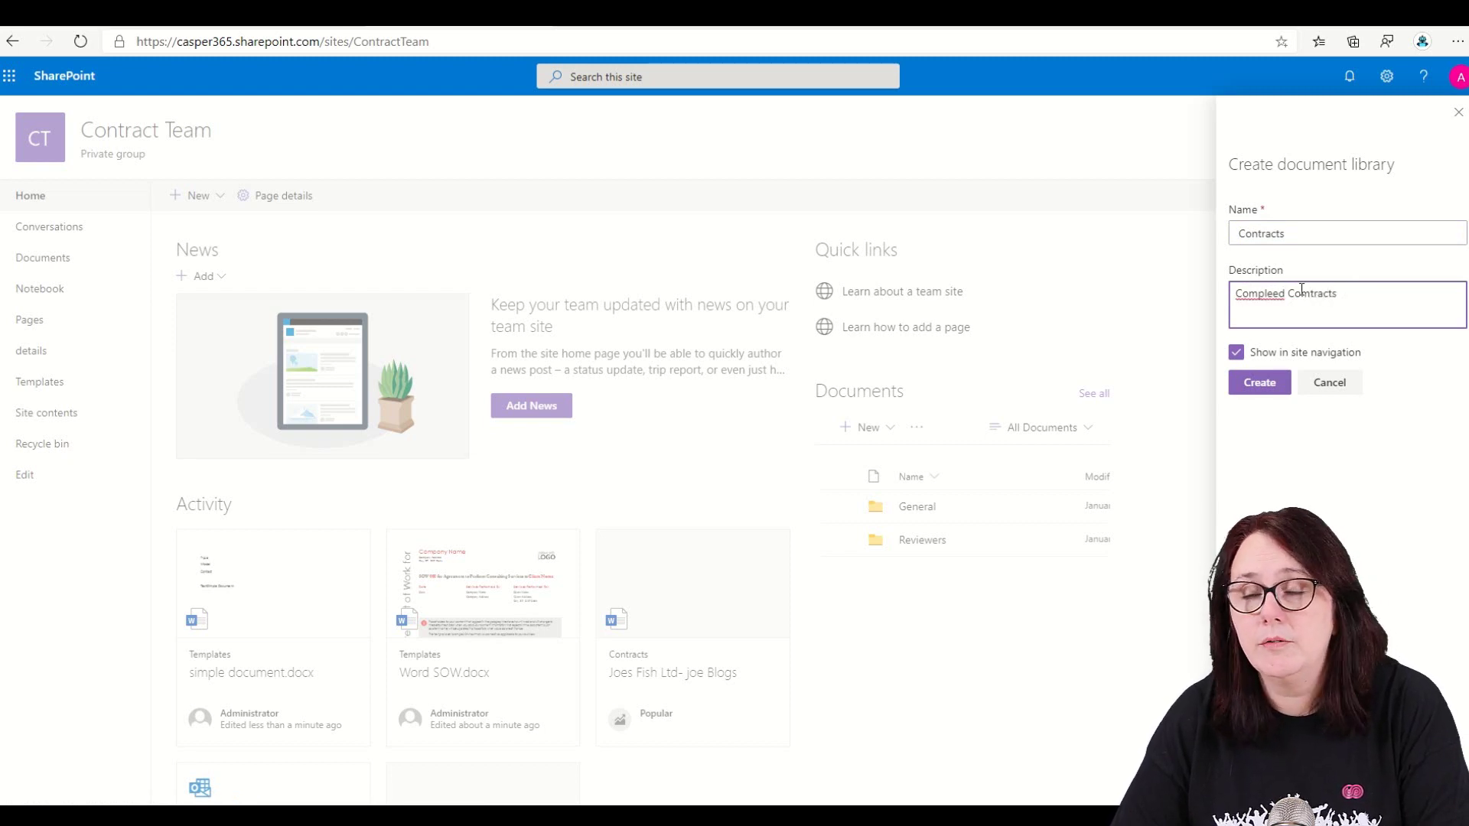
{"action": "left_click", "coordinate": [1280, 296]}
{"action": "type", "text": "t"}
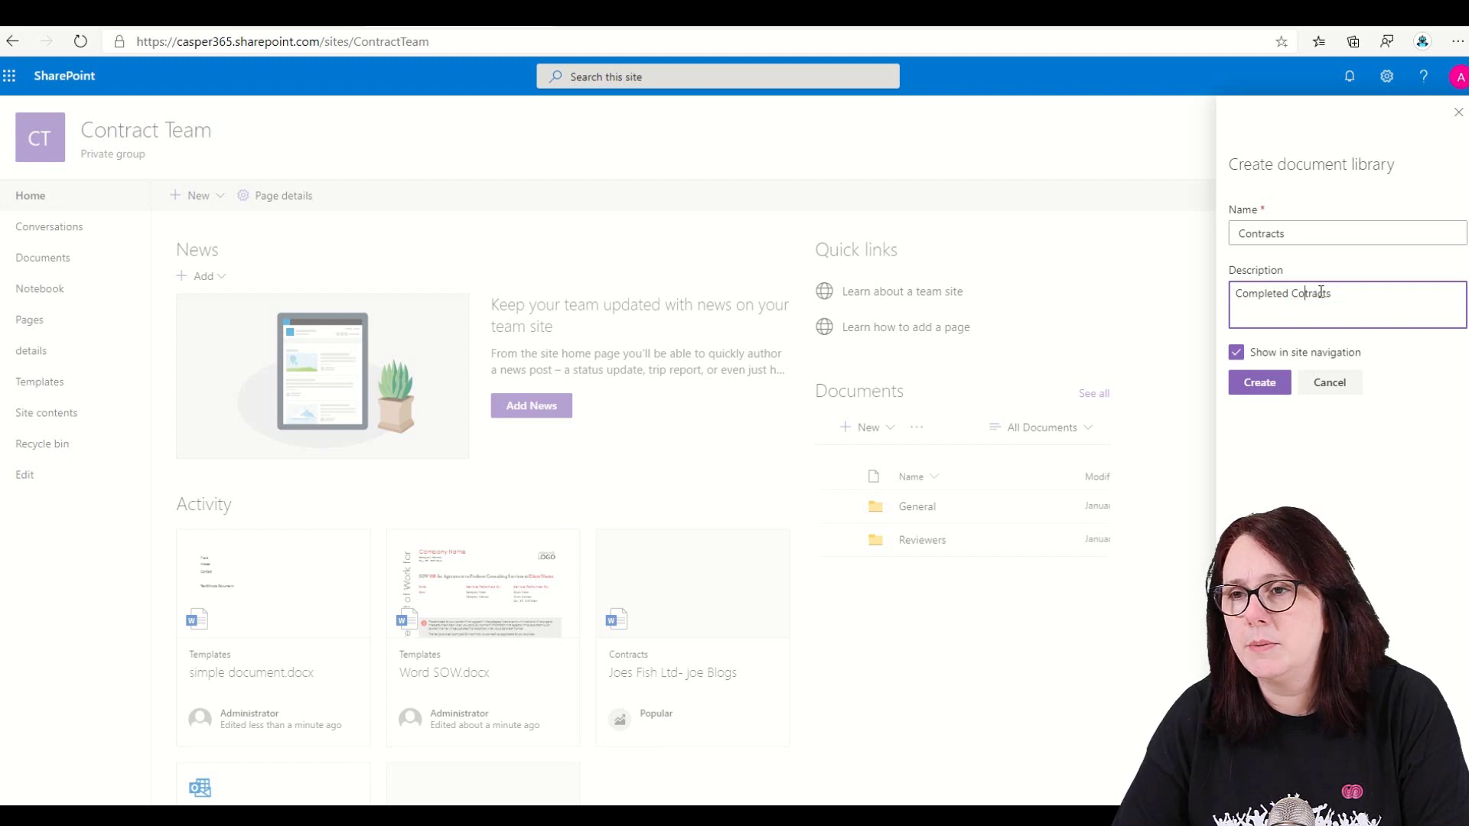
{"action": "left_click", "coordinate": [1274, 388]}
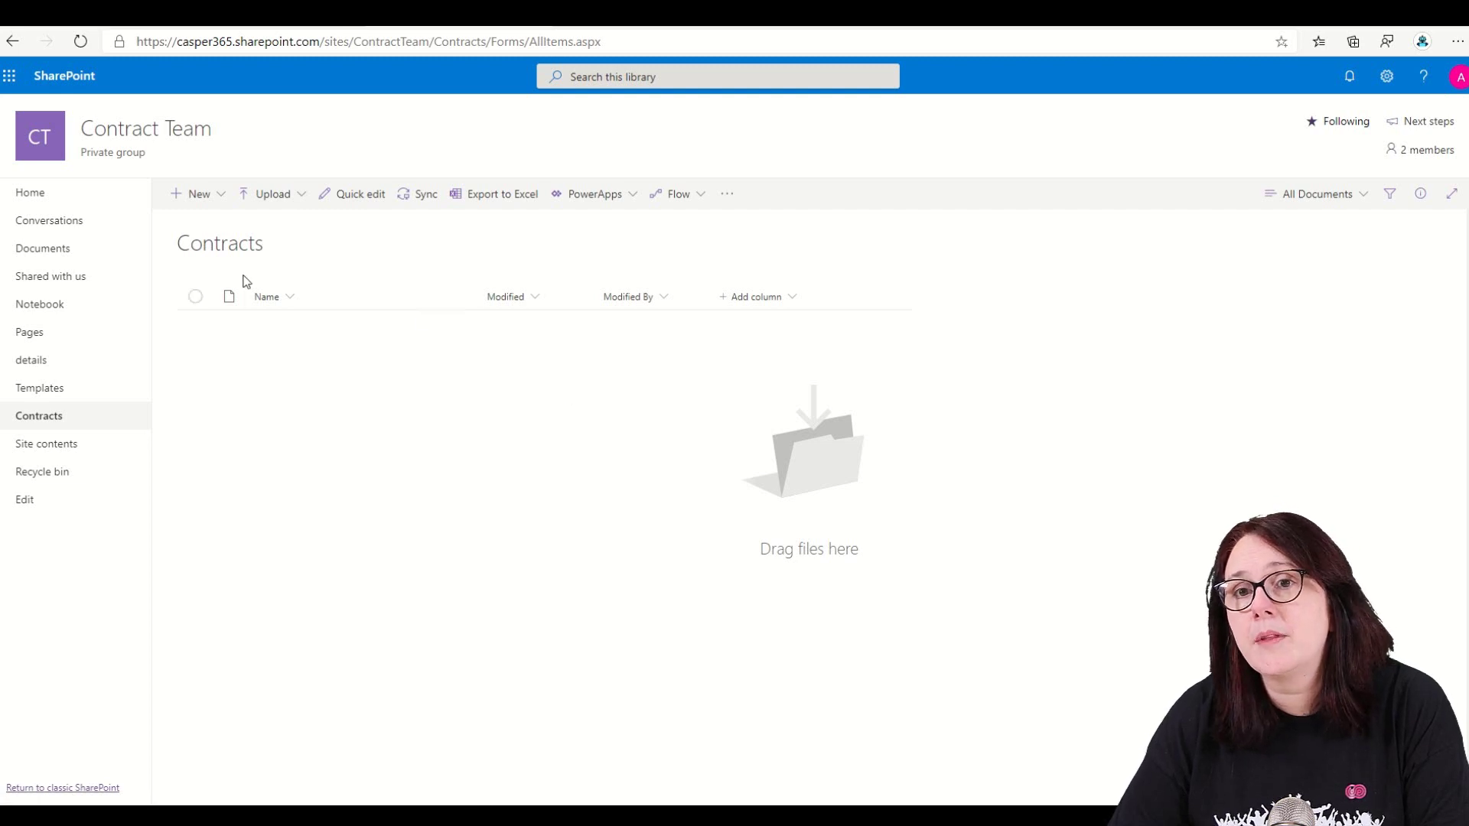
- Create a new list named Contract Details from the Contract Team site home
{"action": "left_click", "coordinate": [115, 134]}
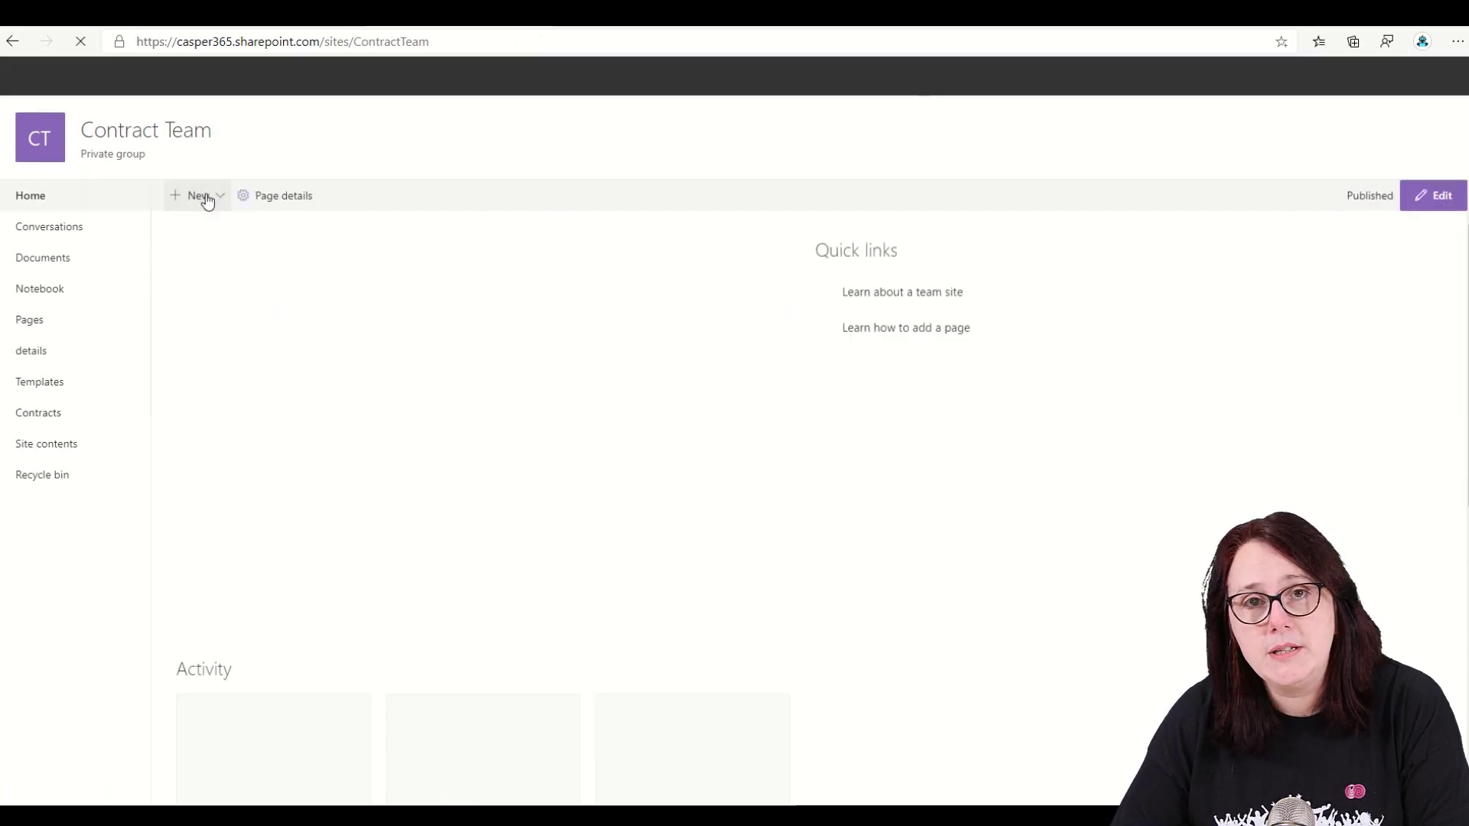
{"action": "left_click", "coordinate": [201, 196]}
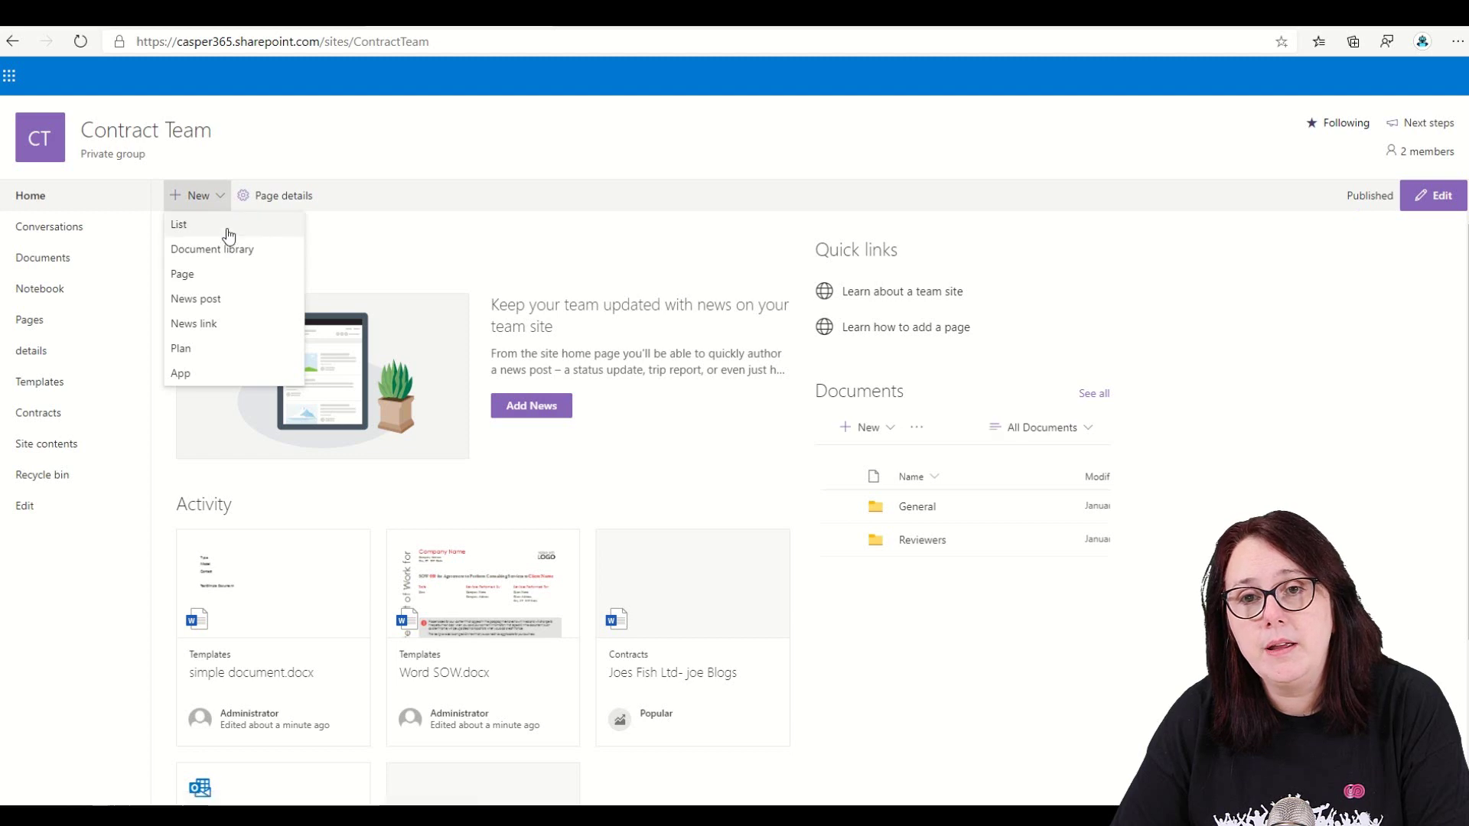
{"action": "left_click", "coordinate": [224, 223]}
{"action": "type", "text": "Cont"}
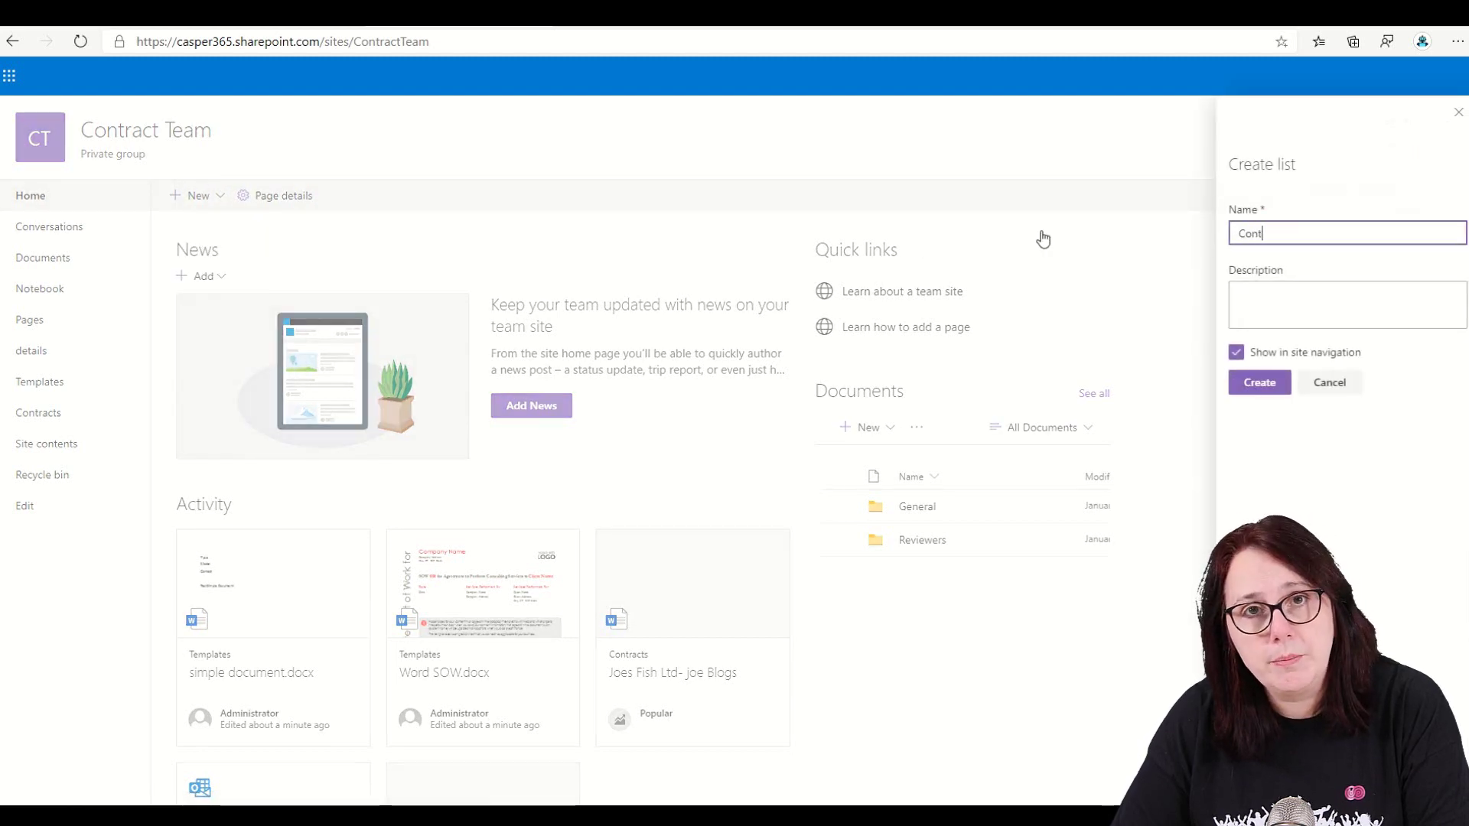
{"action": "type", "text": "ract Details"}
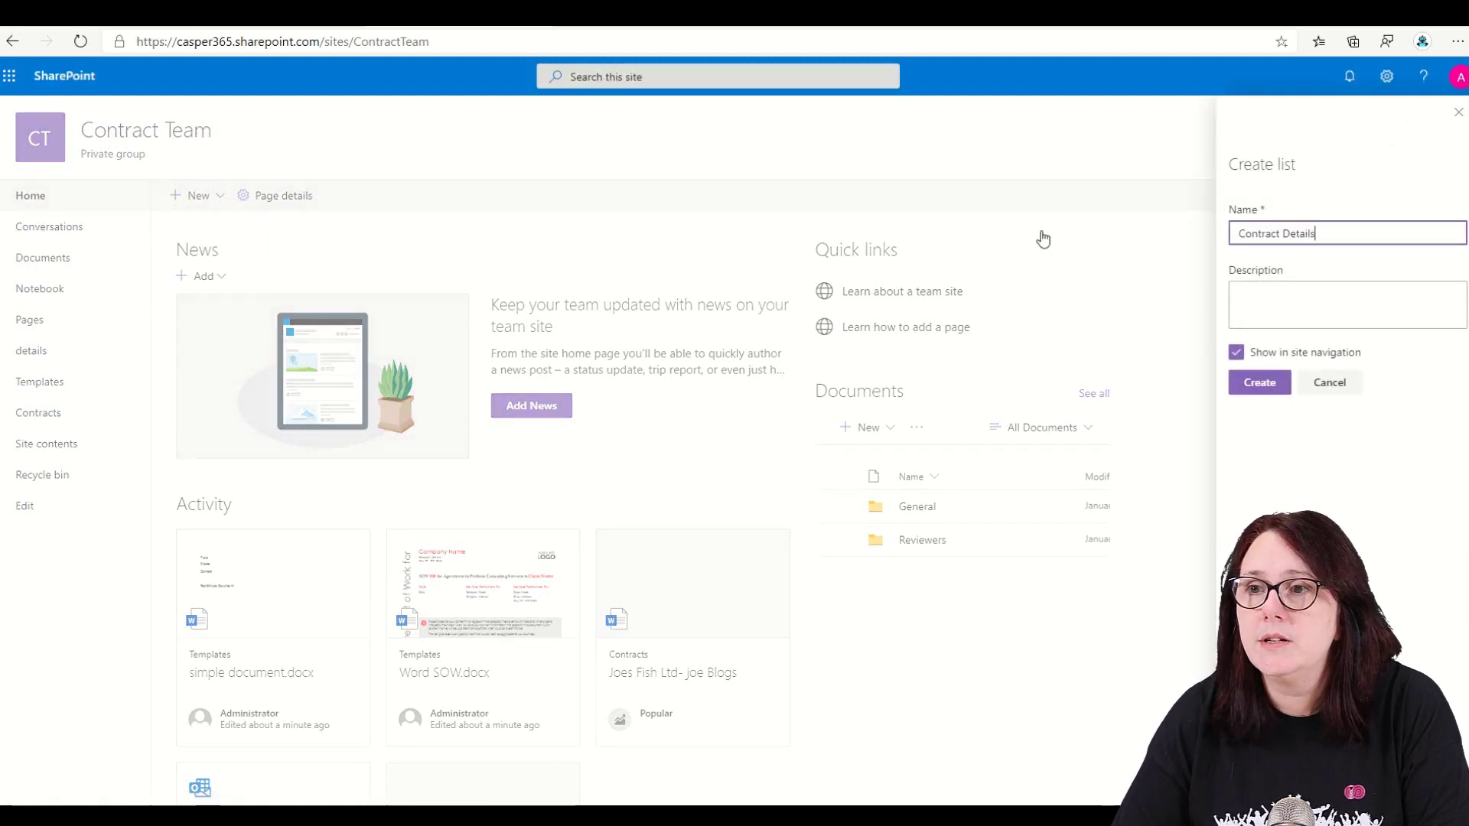
{"action": "left_click", "coordinate": [1276, 382]}
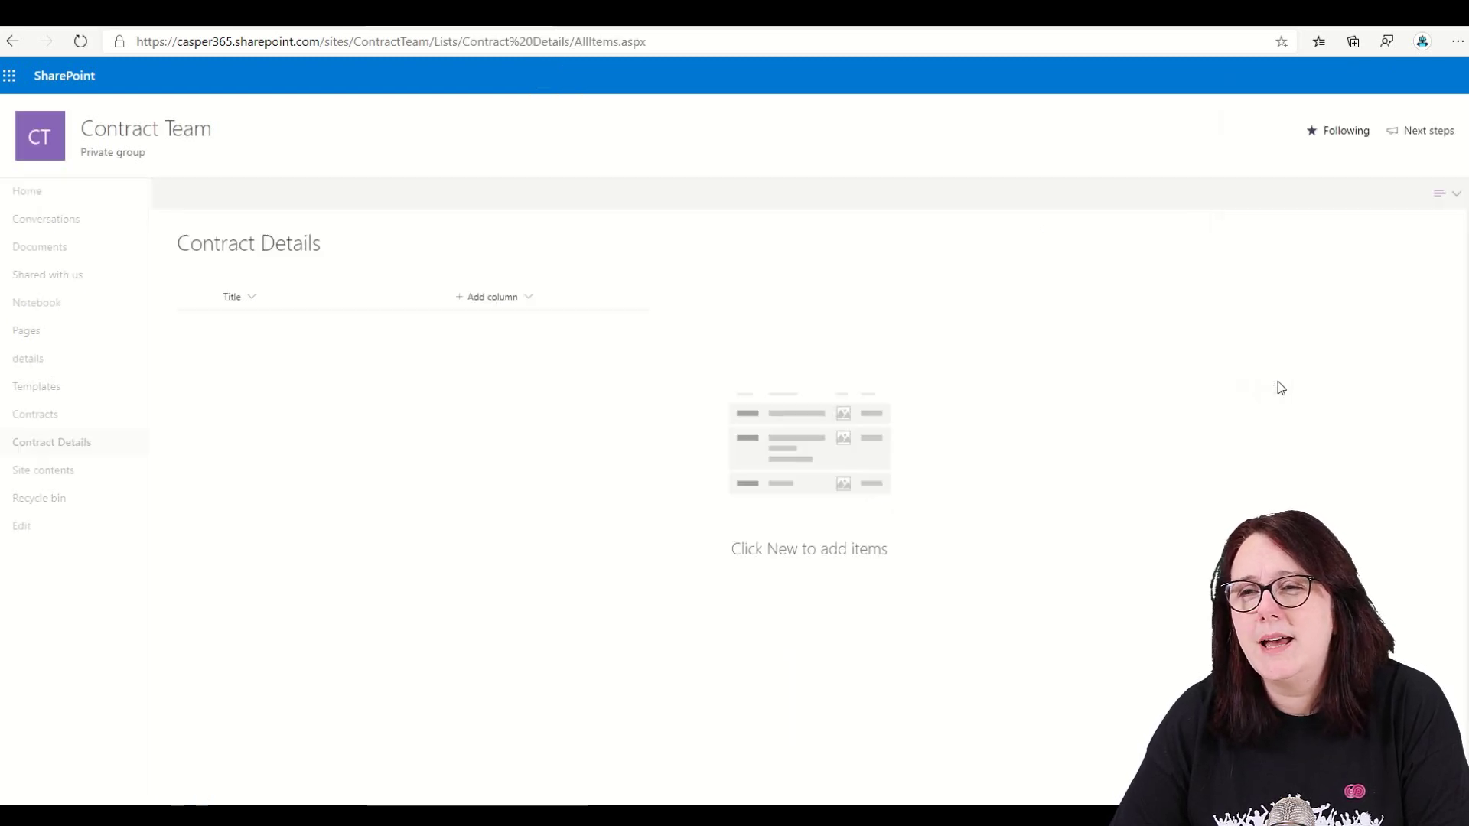
- Add two single line of text columns, Company Name and Contact Name, to the list
{"action": "left_click", "coordinate": [532, 308]}
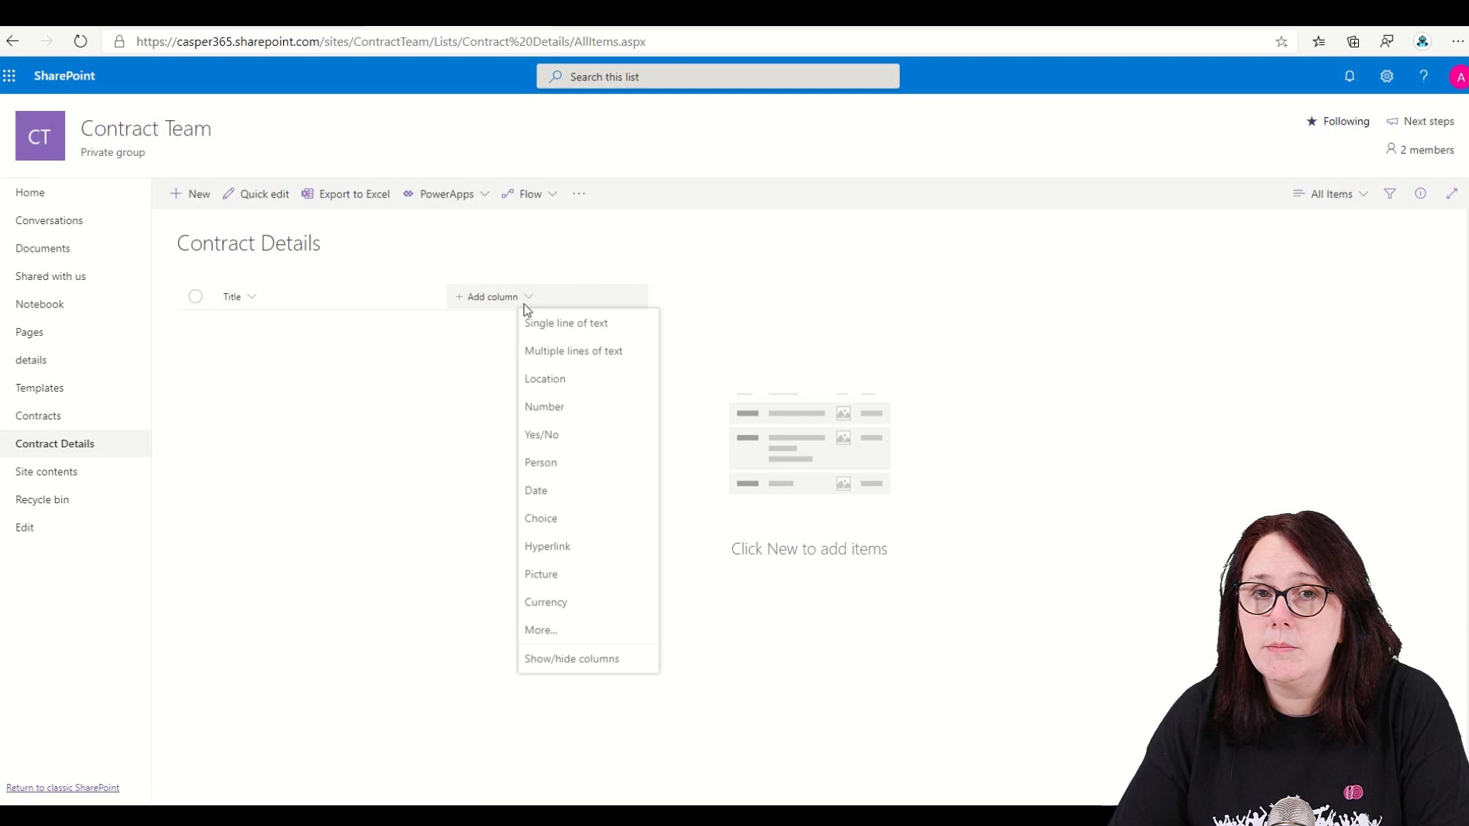
{"action": "left_click", "coordinate": [575, 322]}
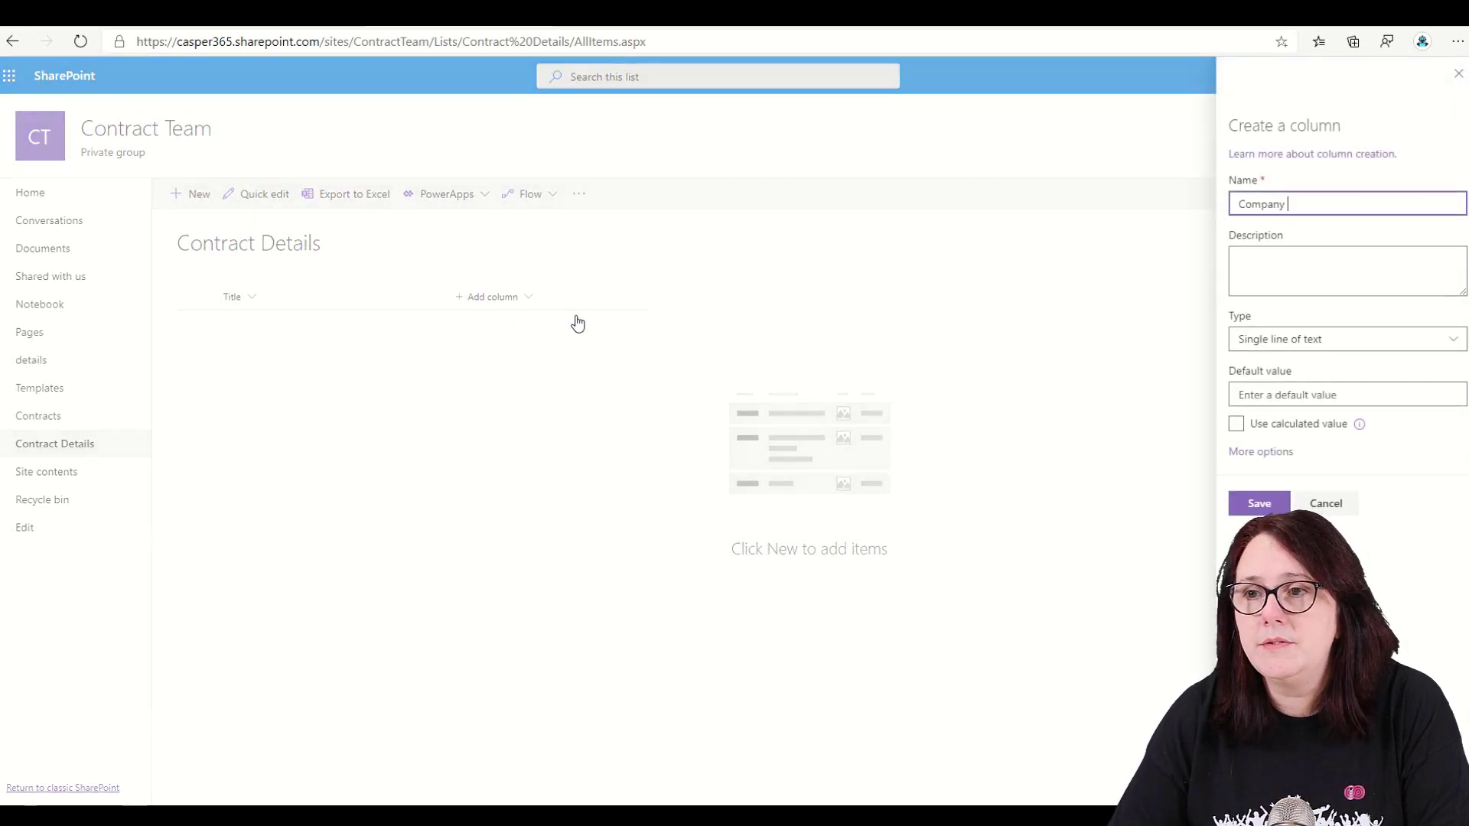
{"action": "type", "text": "Company Name"}
{"action": "left_click", "coordinate": [1259, 503]}
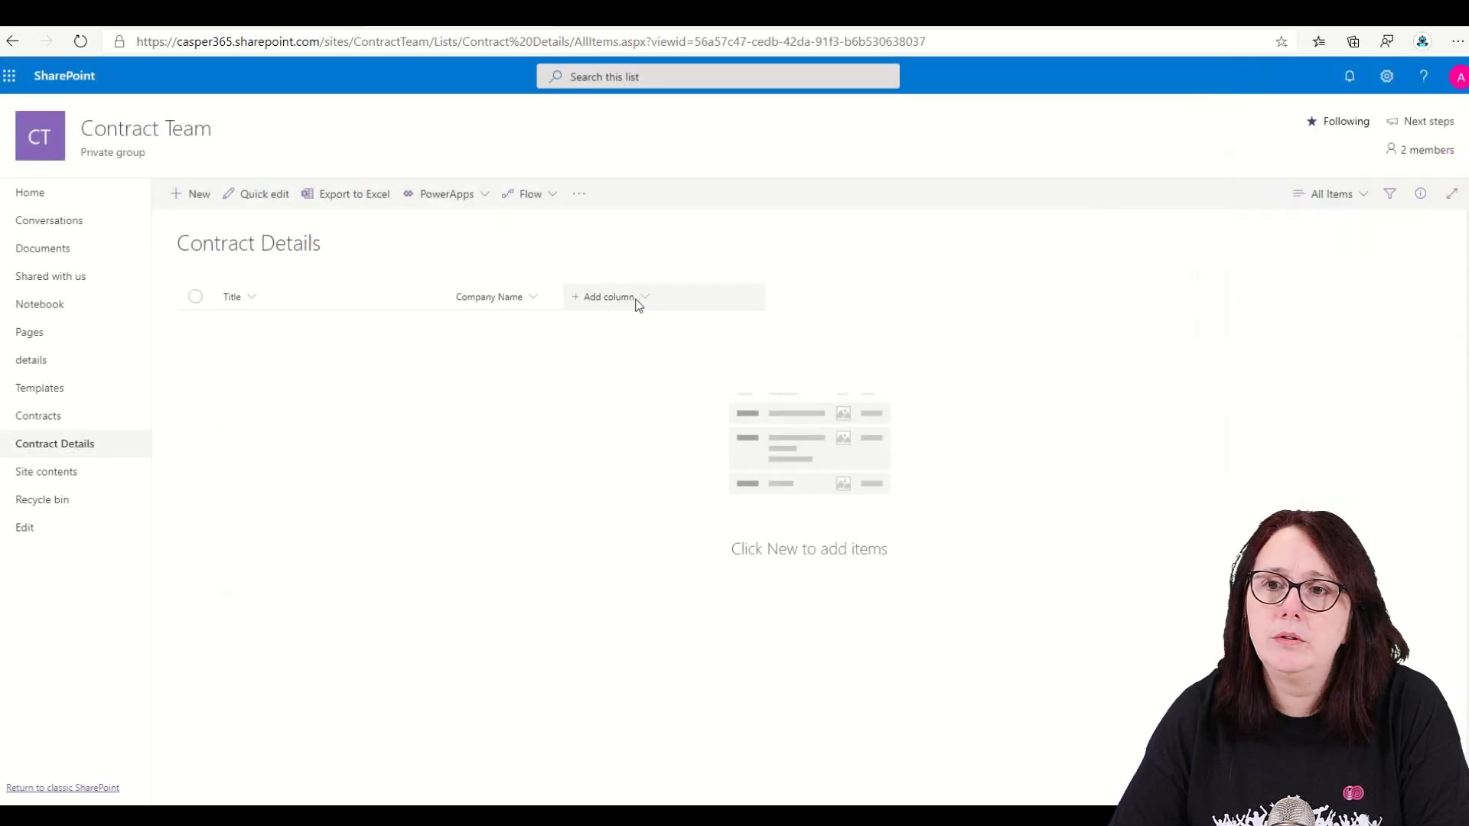
{"action": "left_click", "coordinate": [638, 305]}
{"action": "left_click", "coordinate": [660, 323]}
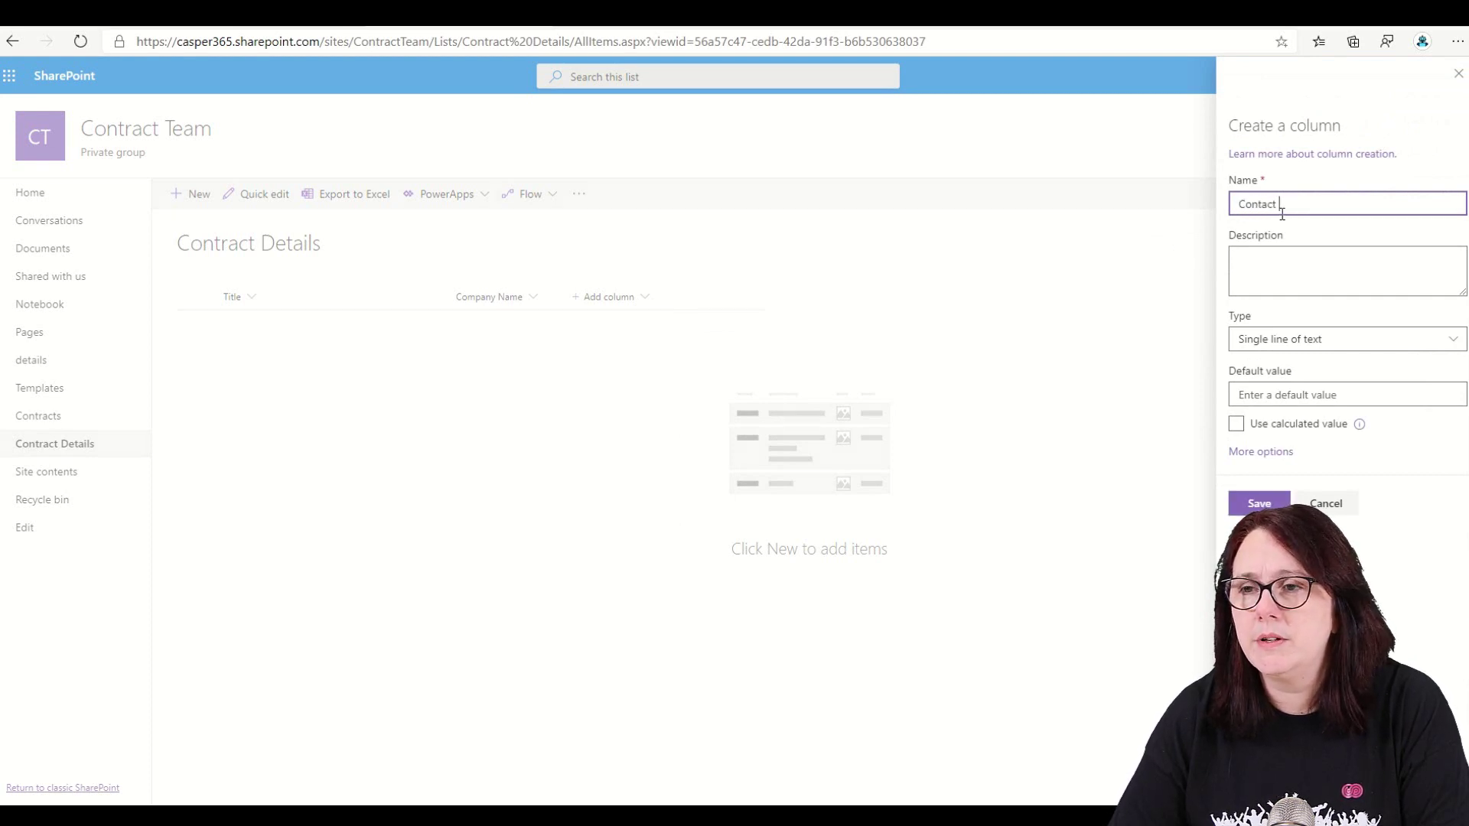
{"action": "left_click", "coordinate": [1260, 503]}
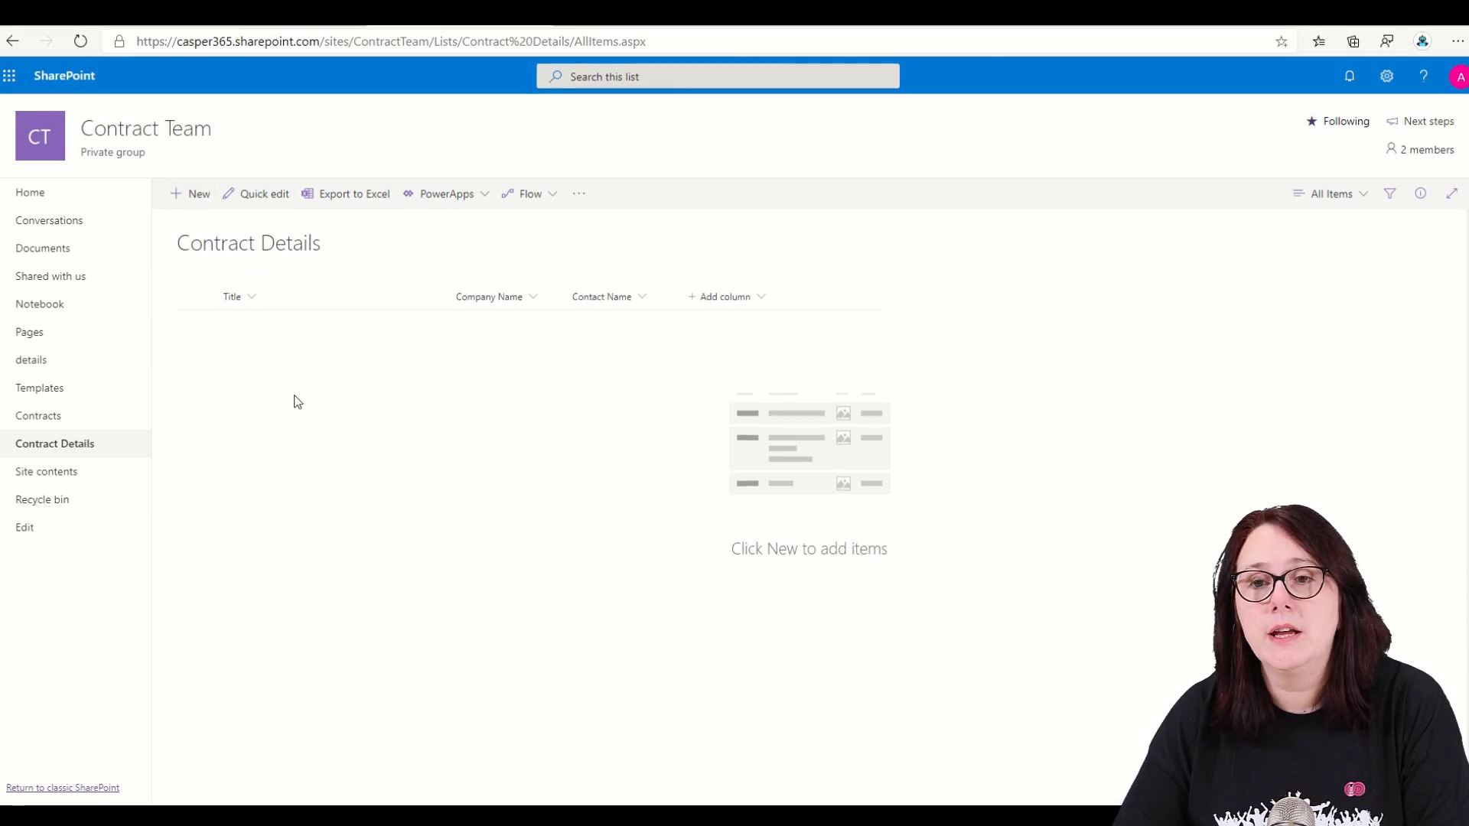
- Open Power Automate from the app launcher and start a new automated flow
{"action": "left_click", "coordinate": [9, 75]}
{"action": "left_click", "coordinate": [60, 363]}
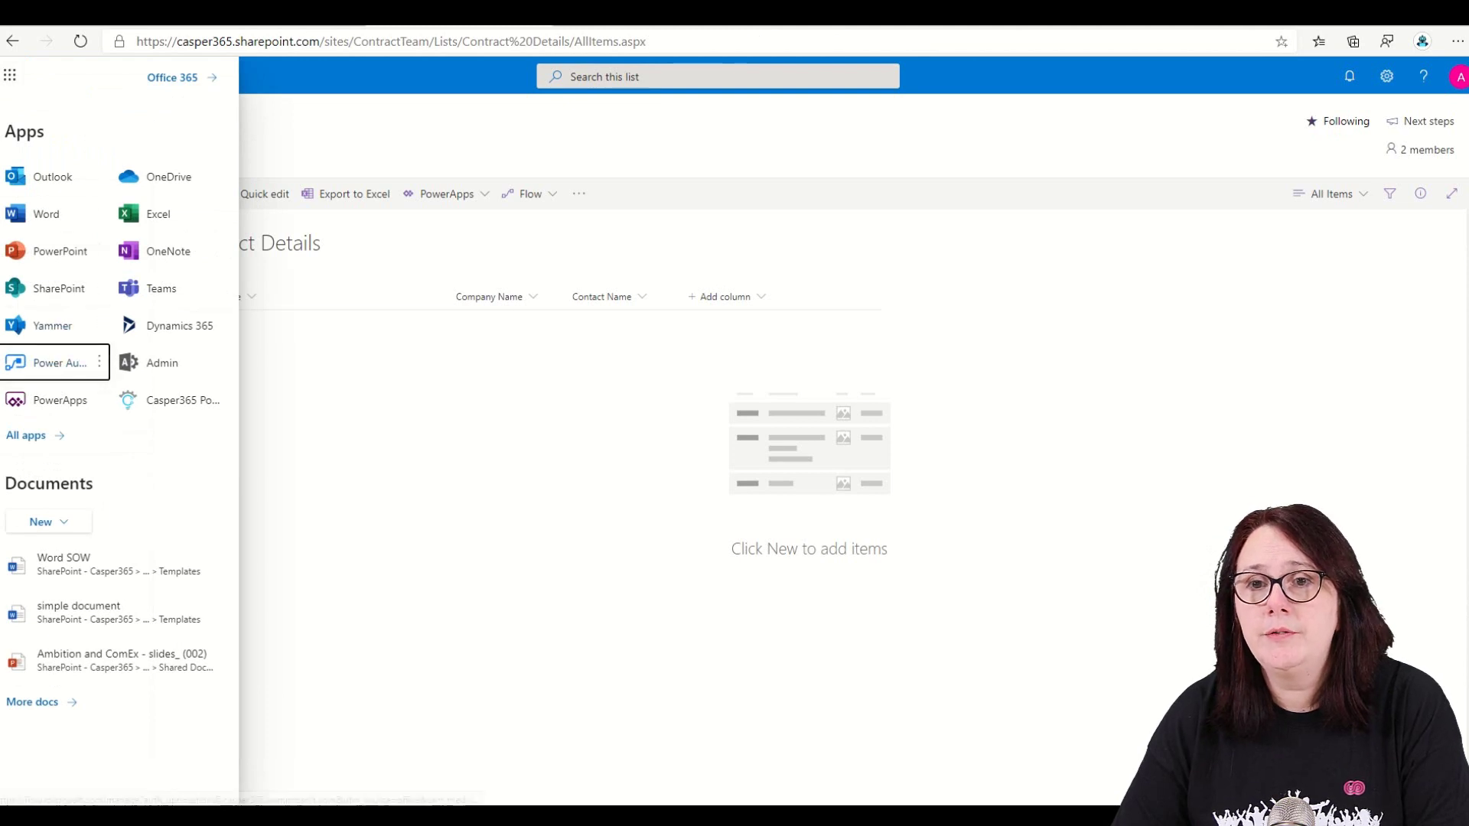
{"action": "left_click", "coordinate": [49, 241]}
{"action": "left_click", "coordinate": [300, 255]}
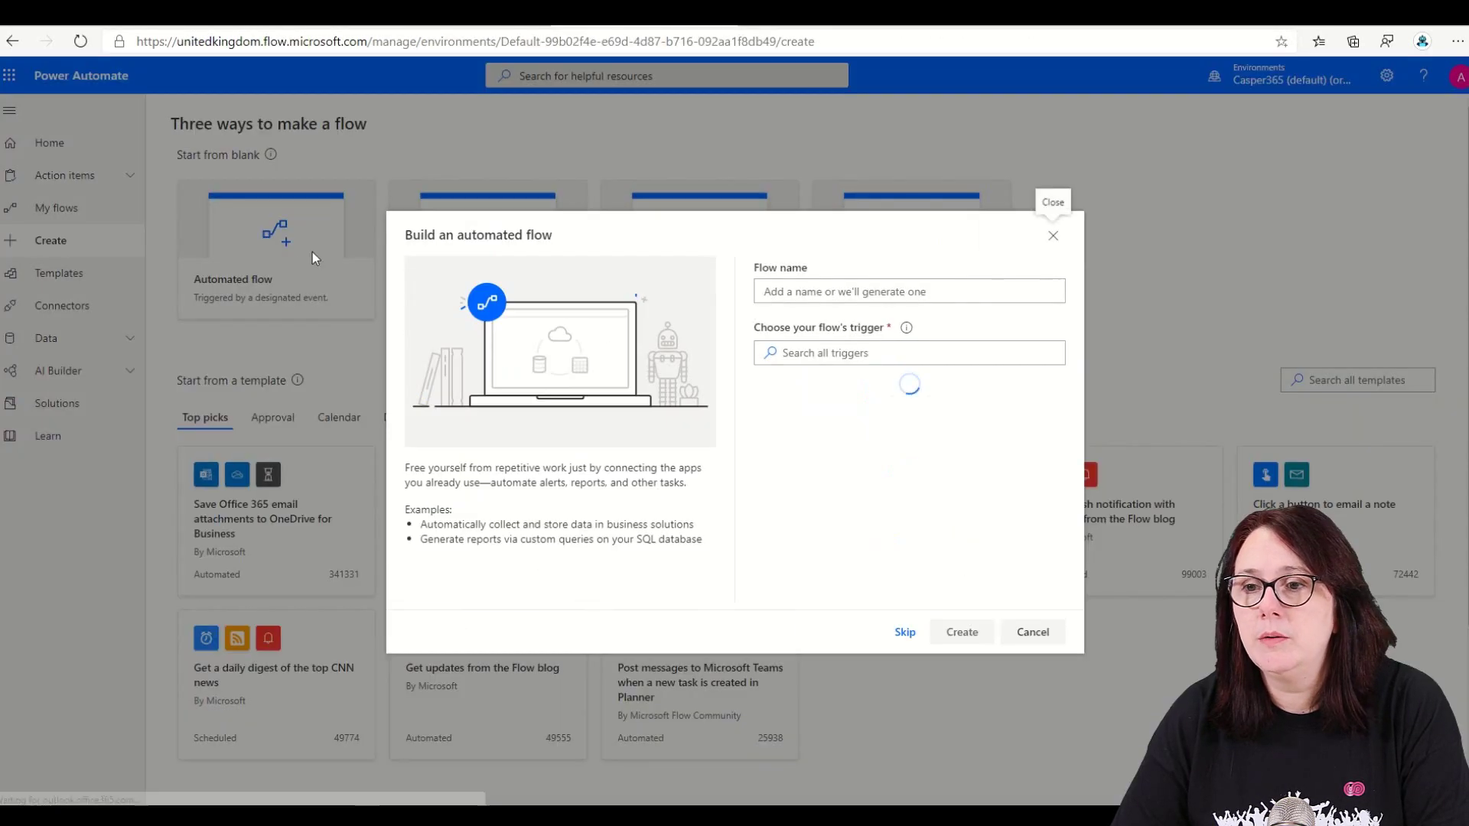
- Skip the wizard and use the SharePoint 'When an item is created or modified' trigger
{"action": "left_click", "coordinate": [911, 633]}
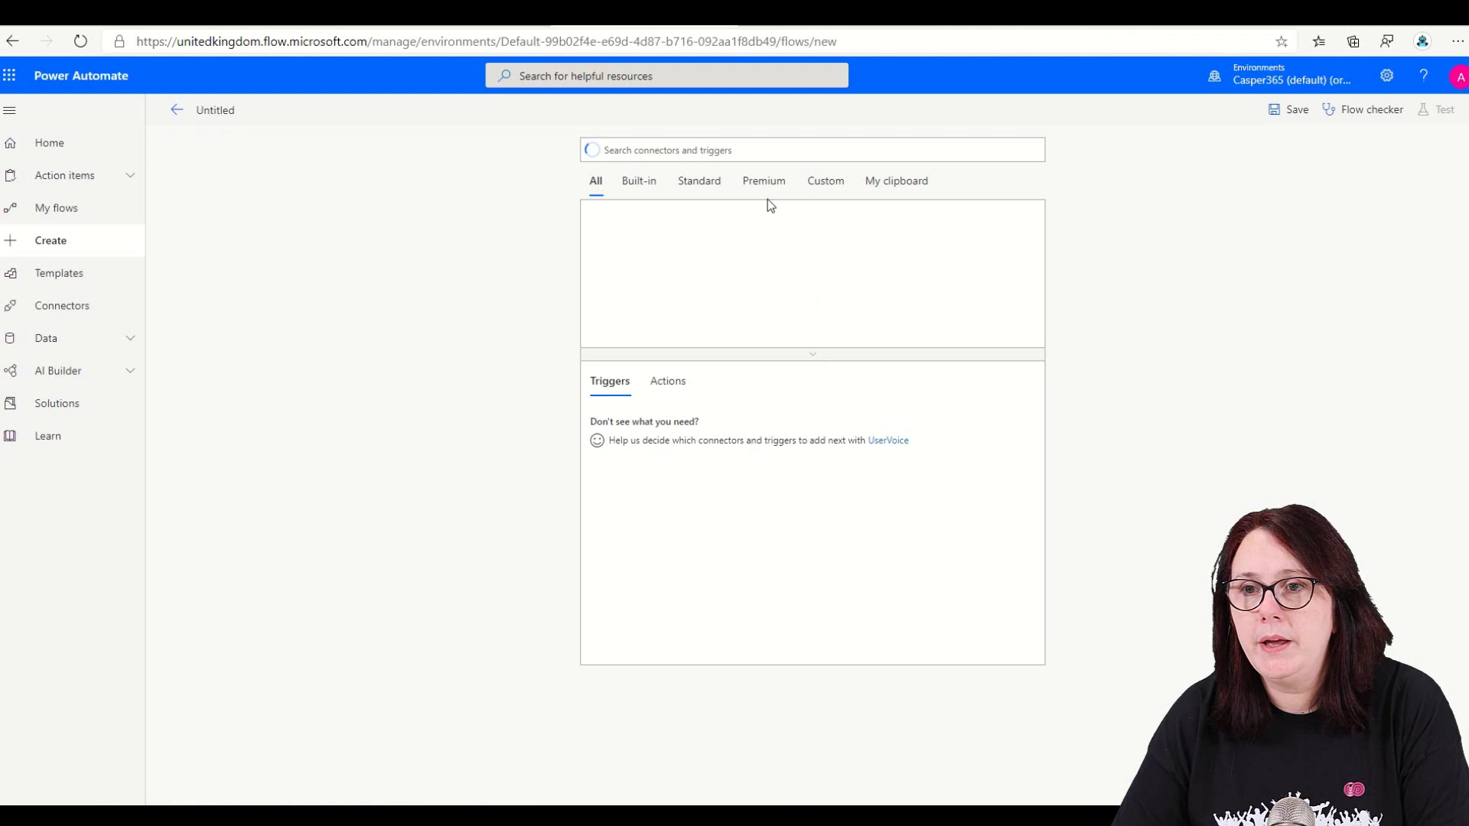
{"action": "left_click", "coordinate": [753, 150]}
{"action": "type", "text": "sharepoint"}
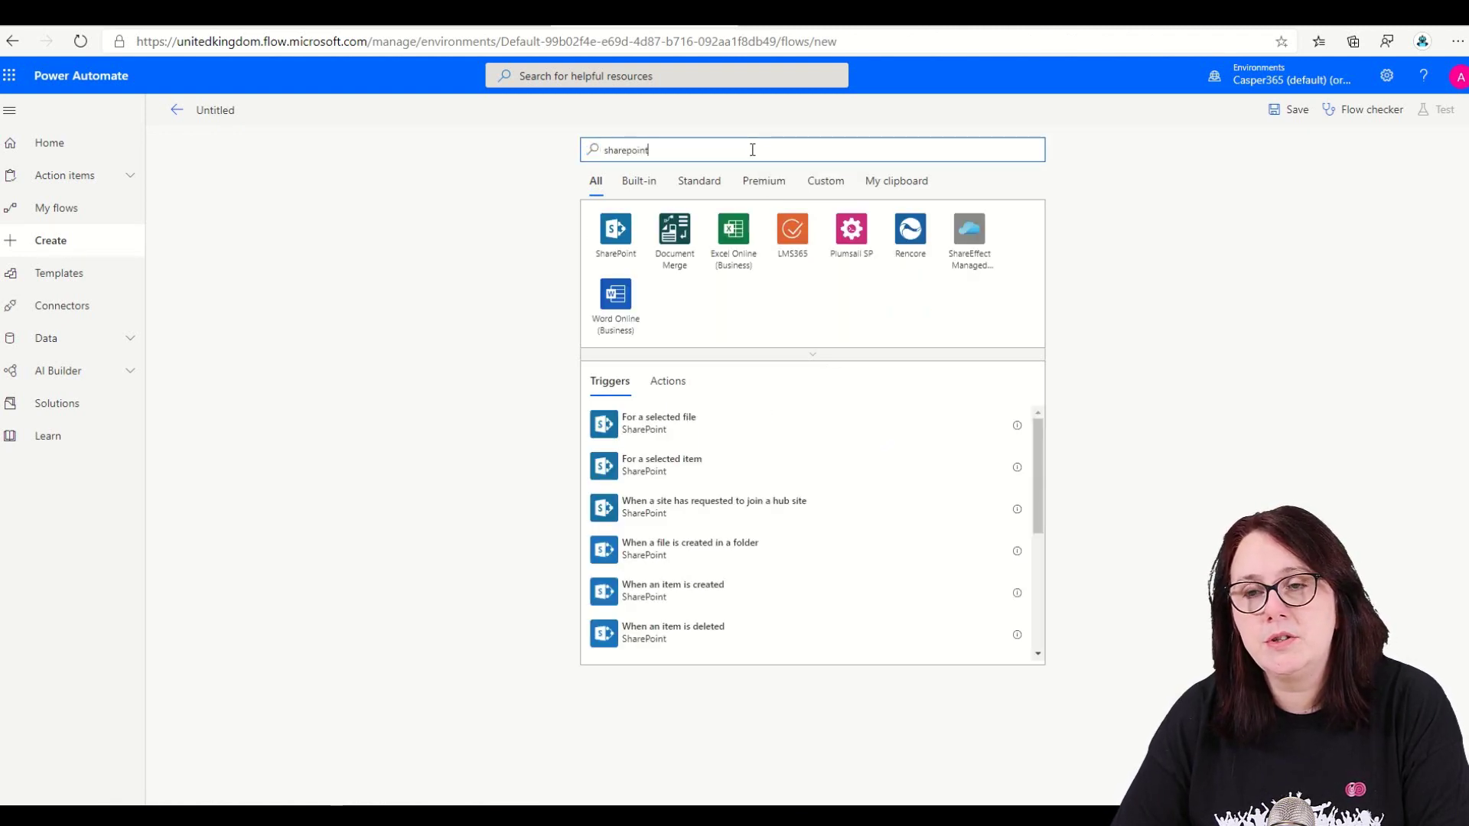
{"action": "scroll", "coordinate": [771, 533], "scroll_direction": "down", "scroll_amount": 5}
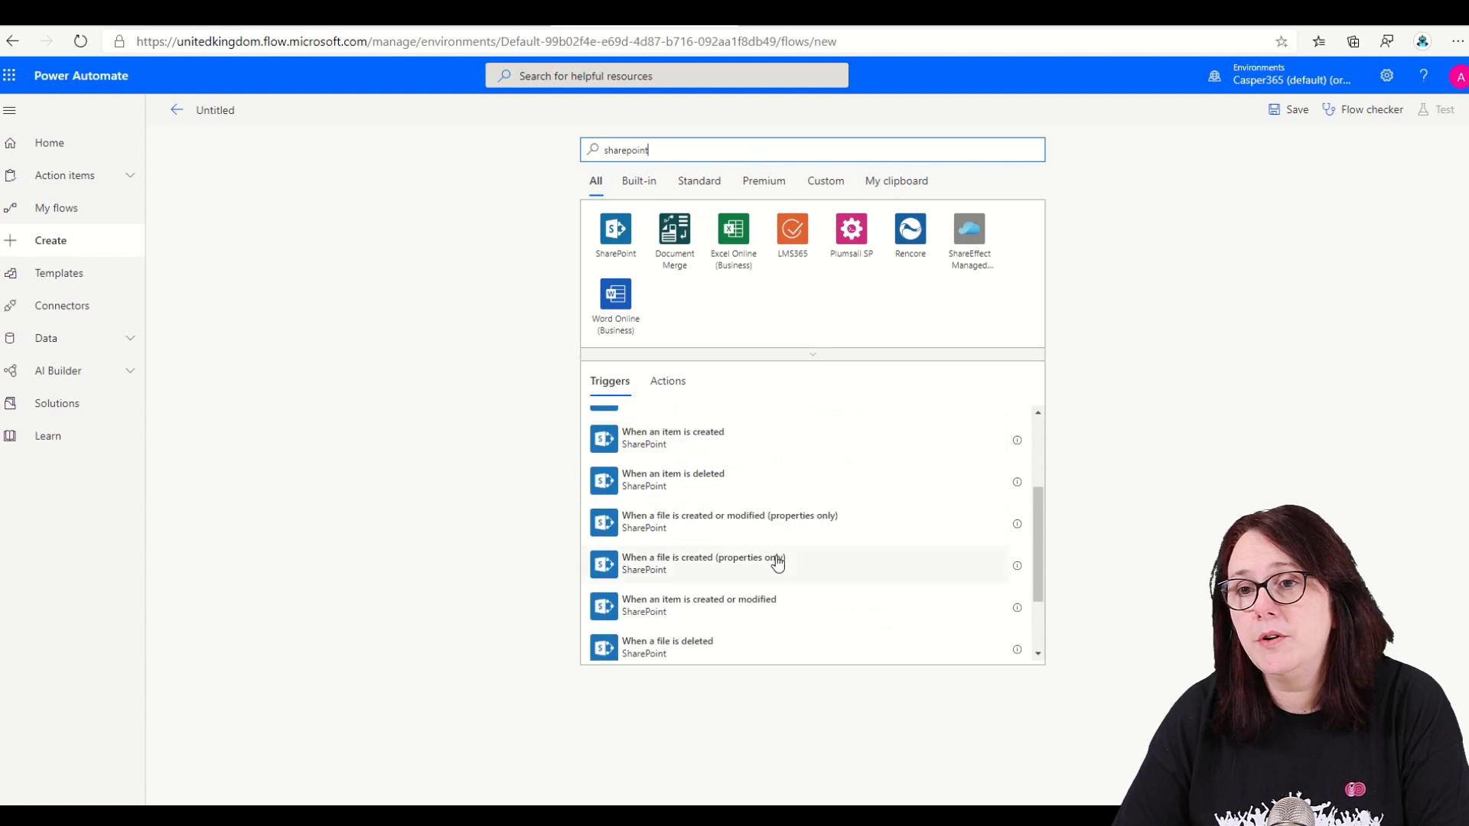
{"action": "left_click", "coordinate": [662, 571]}
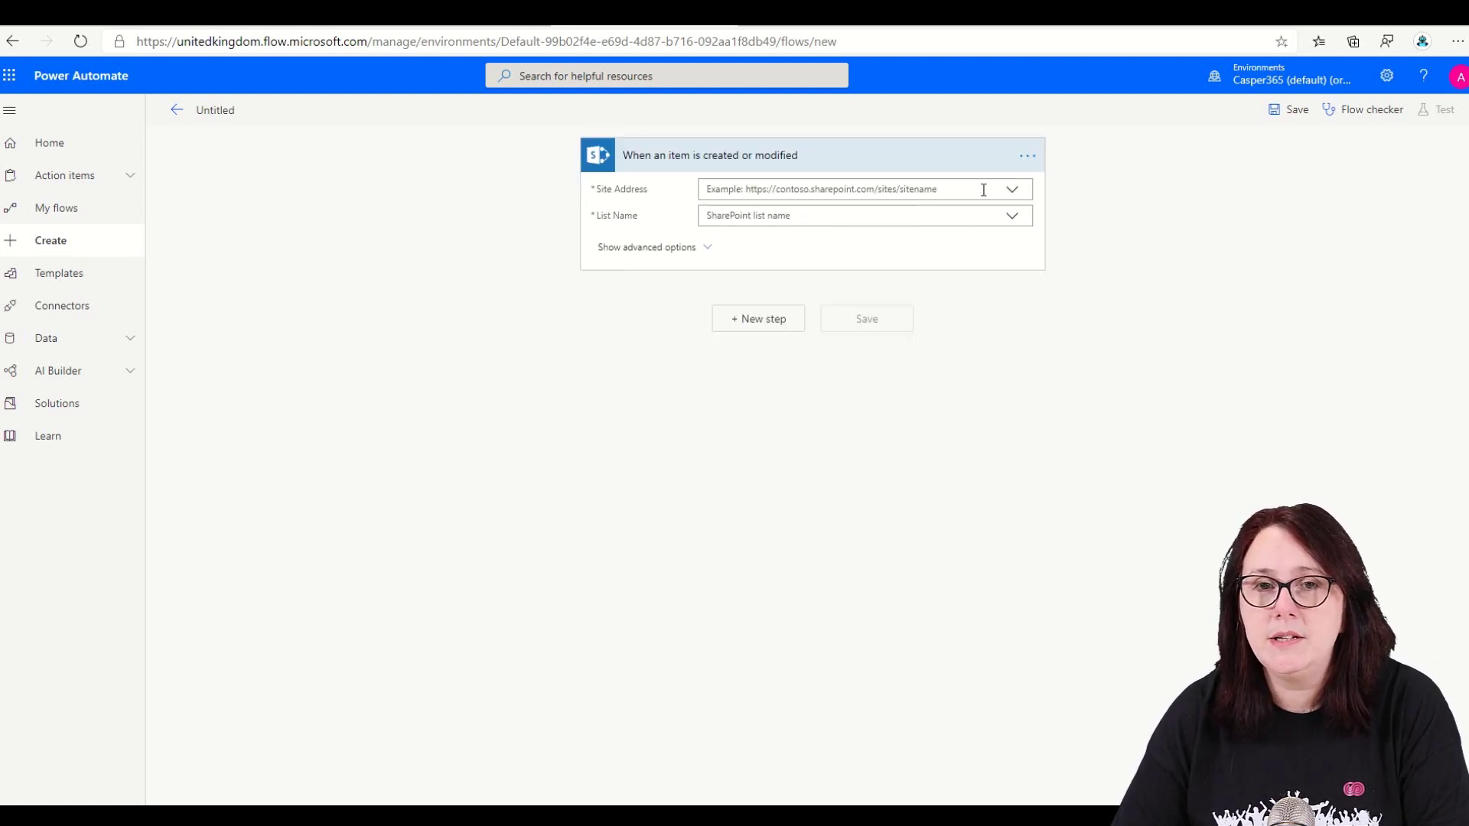
- Point the trigger at the Contract Team site's Contract Details list
{"action": "left_click", "coordinate": [1013, 192]}
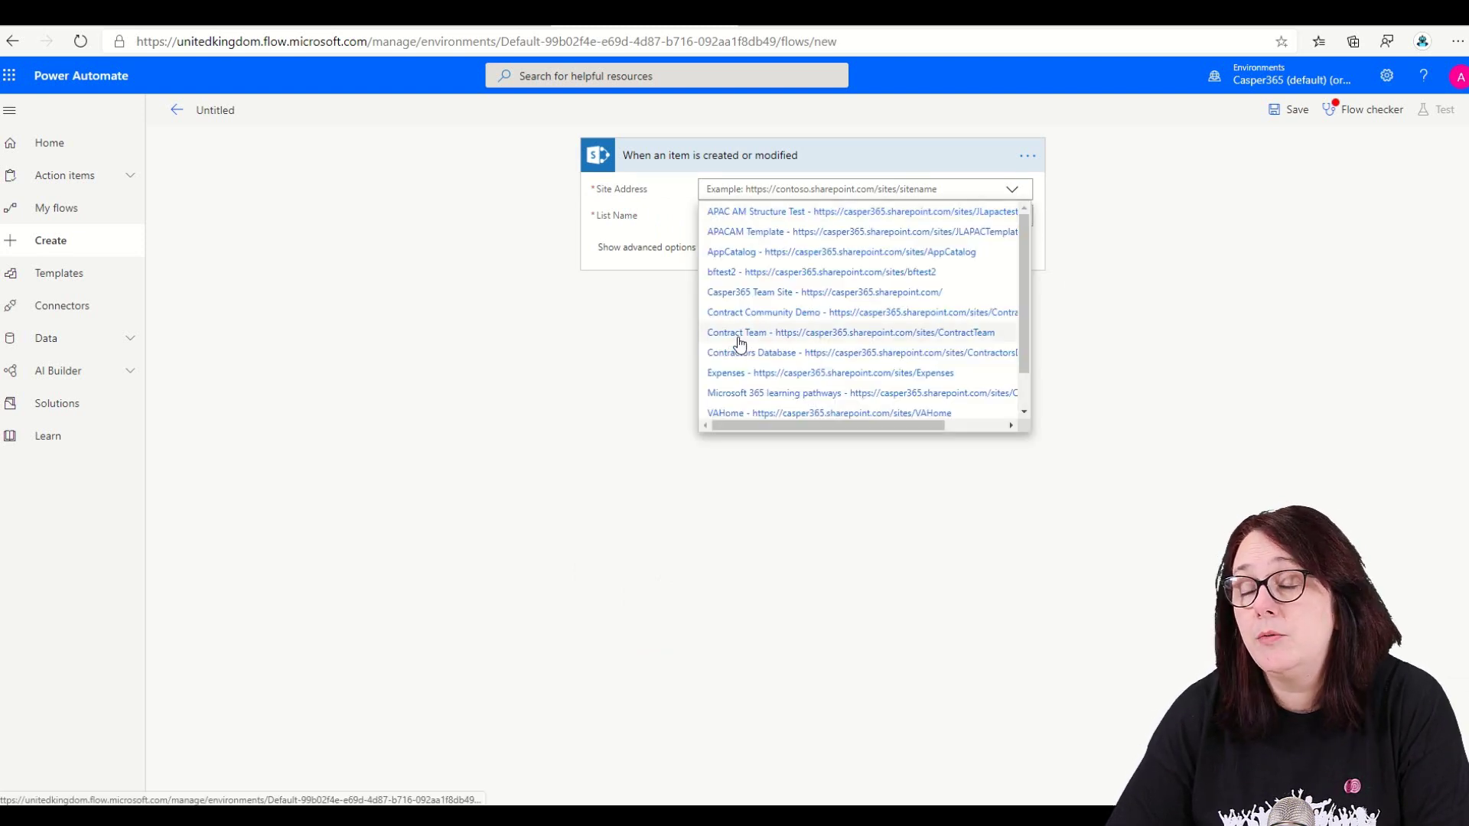
{"action": "left_click", "coordinate": [738, 334]}
{"action": "left_click", "coordinate": [743, 215]}
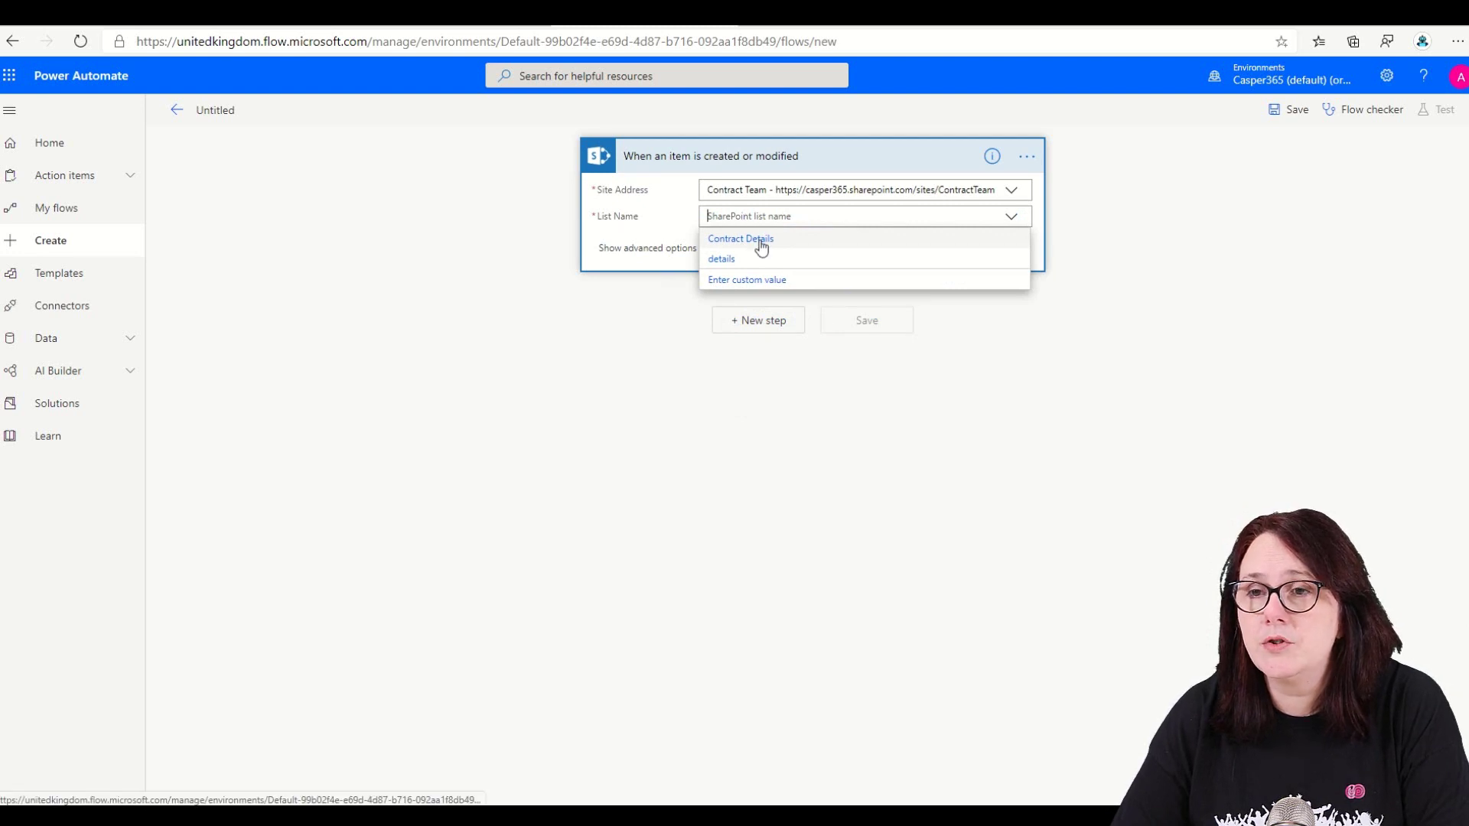
{"action": "left_click", "coordinate": [762, 240]}
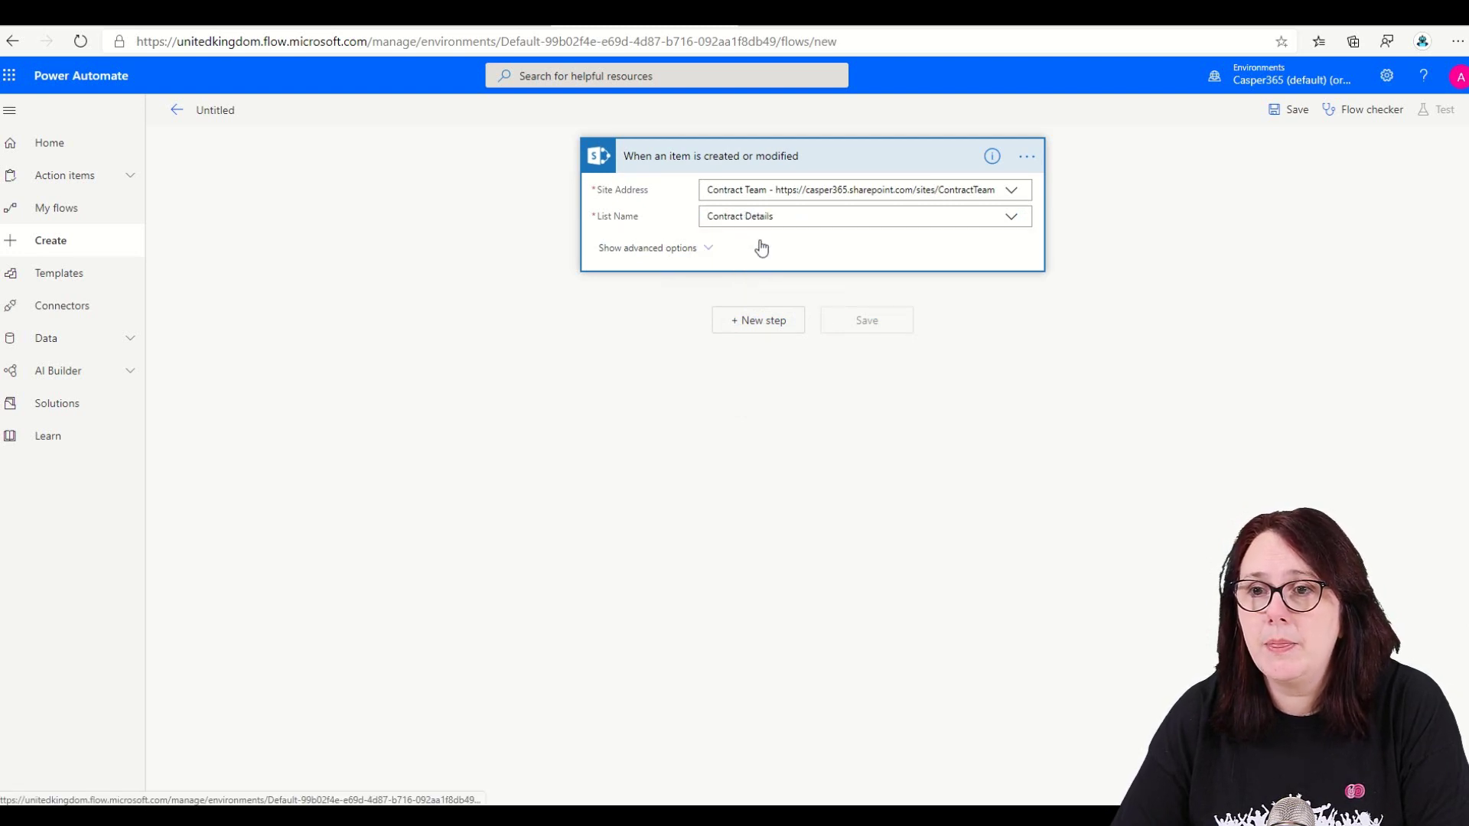
{"action": "left_click", "coordinate": [769, 323]}
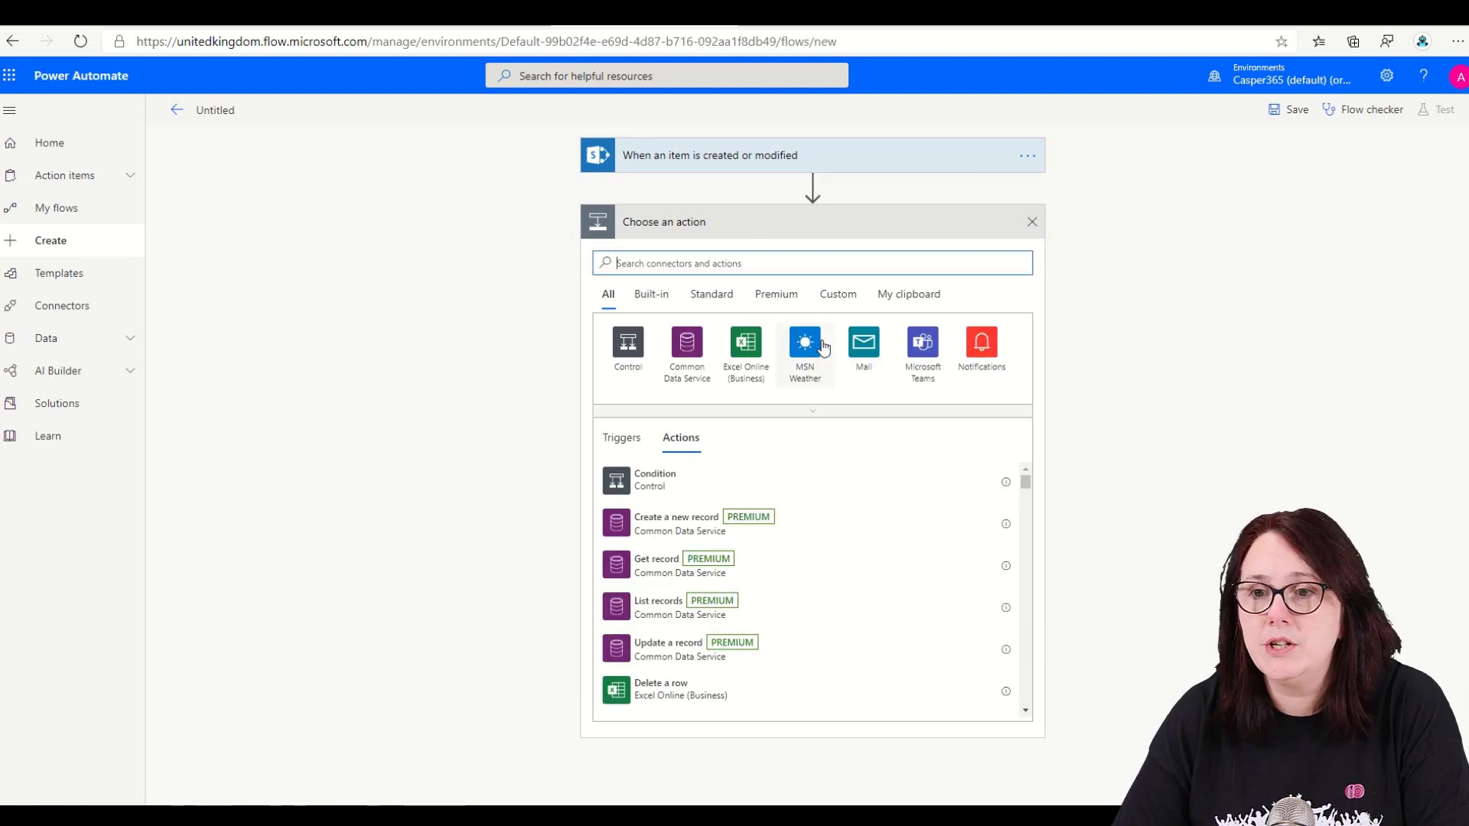
- Add a Populate a Microsoft Word template action using location Group - Contract Team and library Templates
{"action": "type", "text": "create word"}
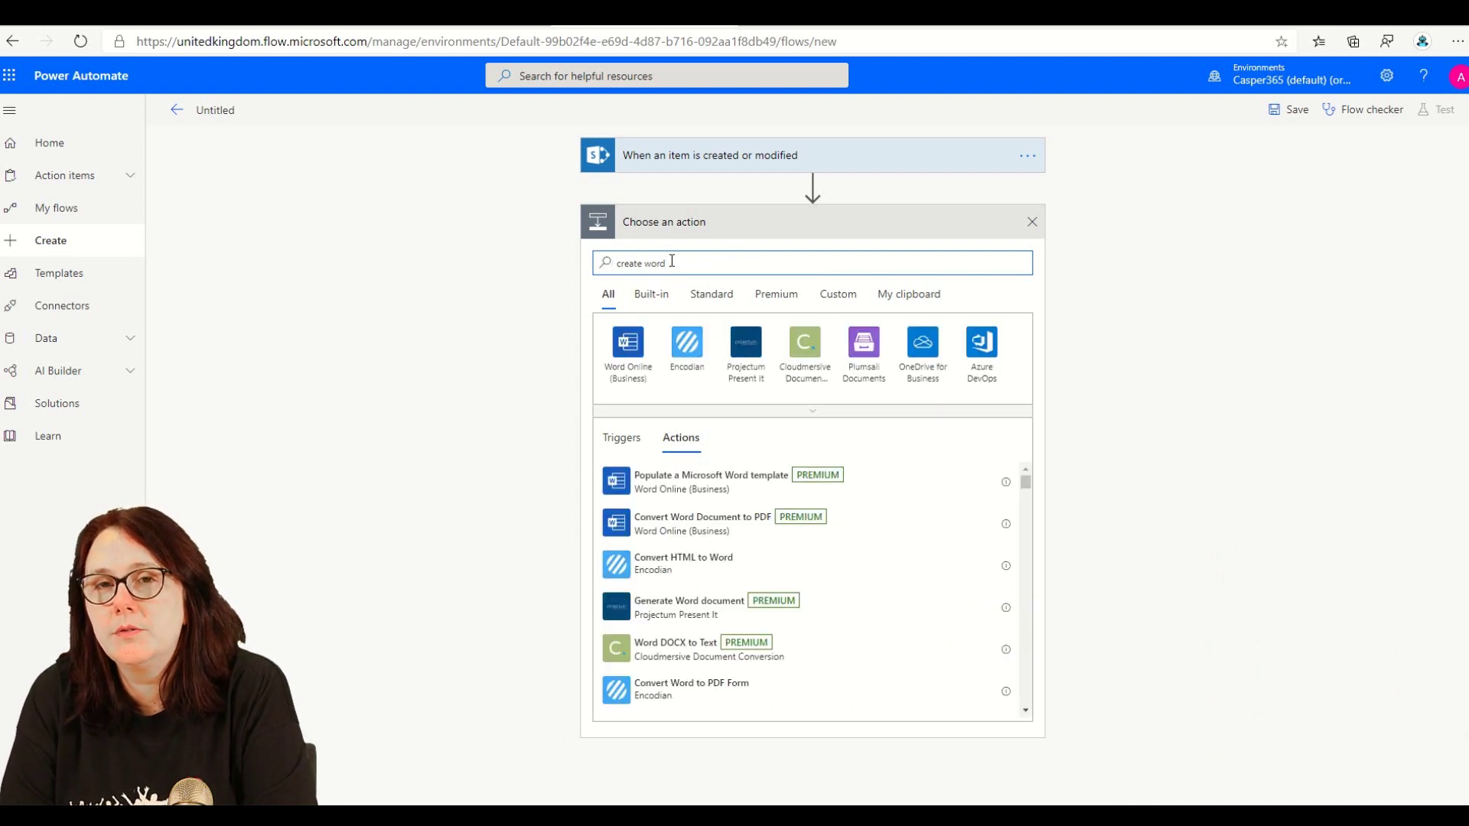
{"action": "left_click", "coordinate": [704, 488]}
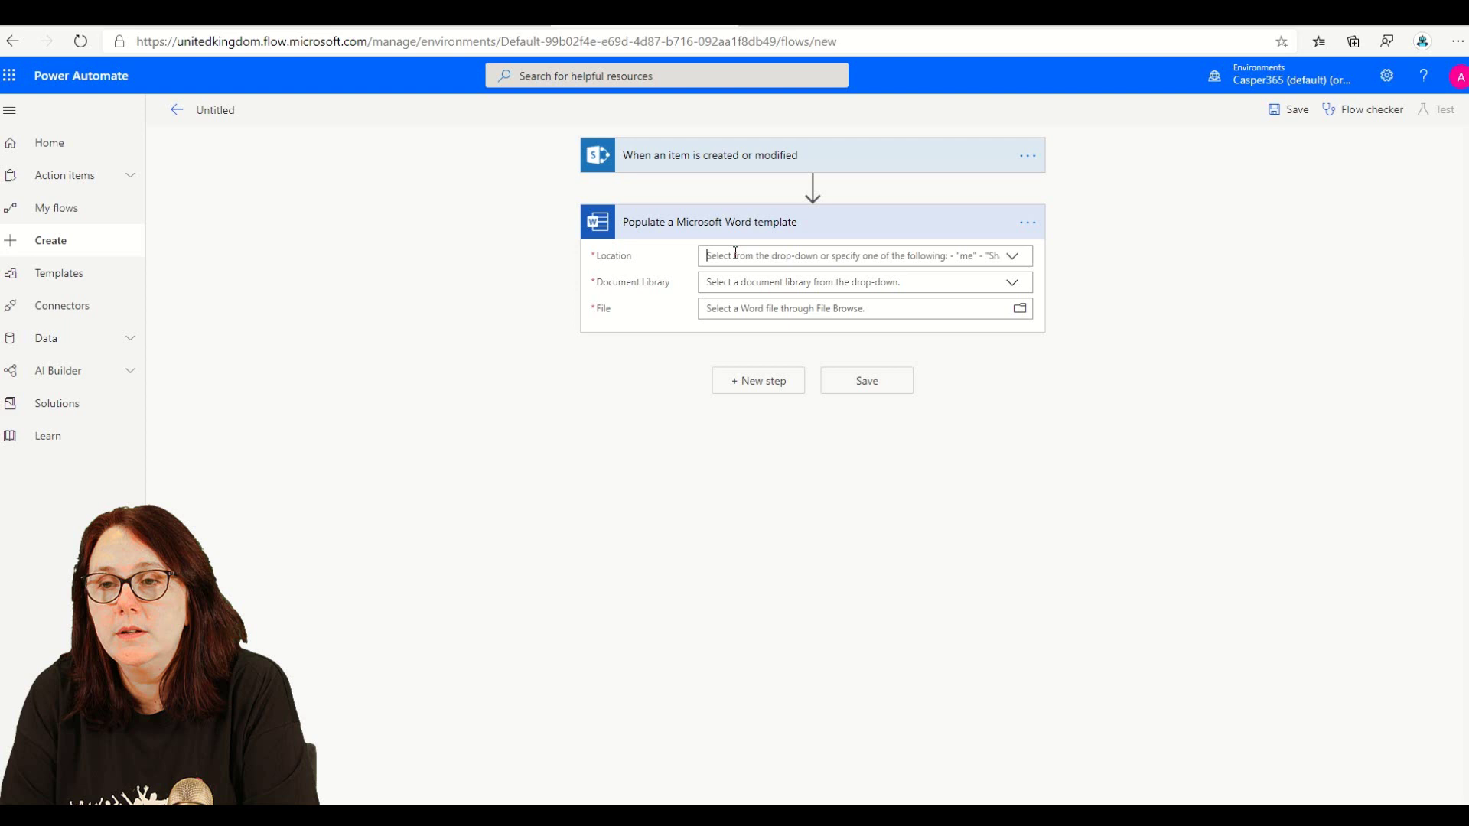
{"action": "left_click", "coordinate": [736, 254]}
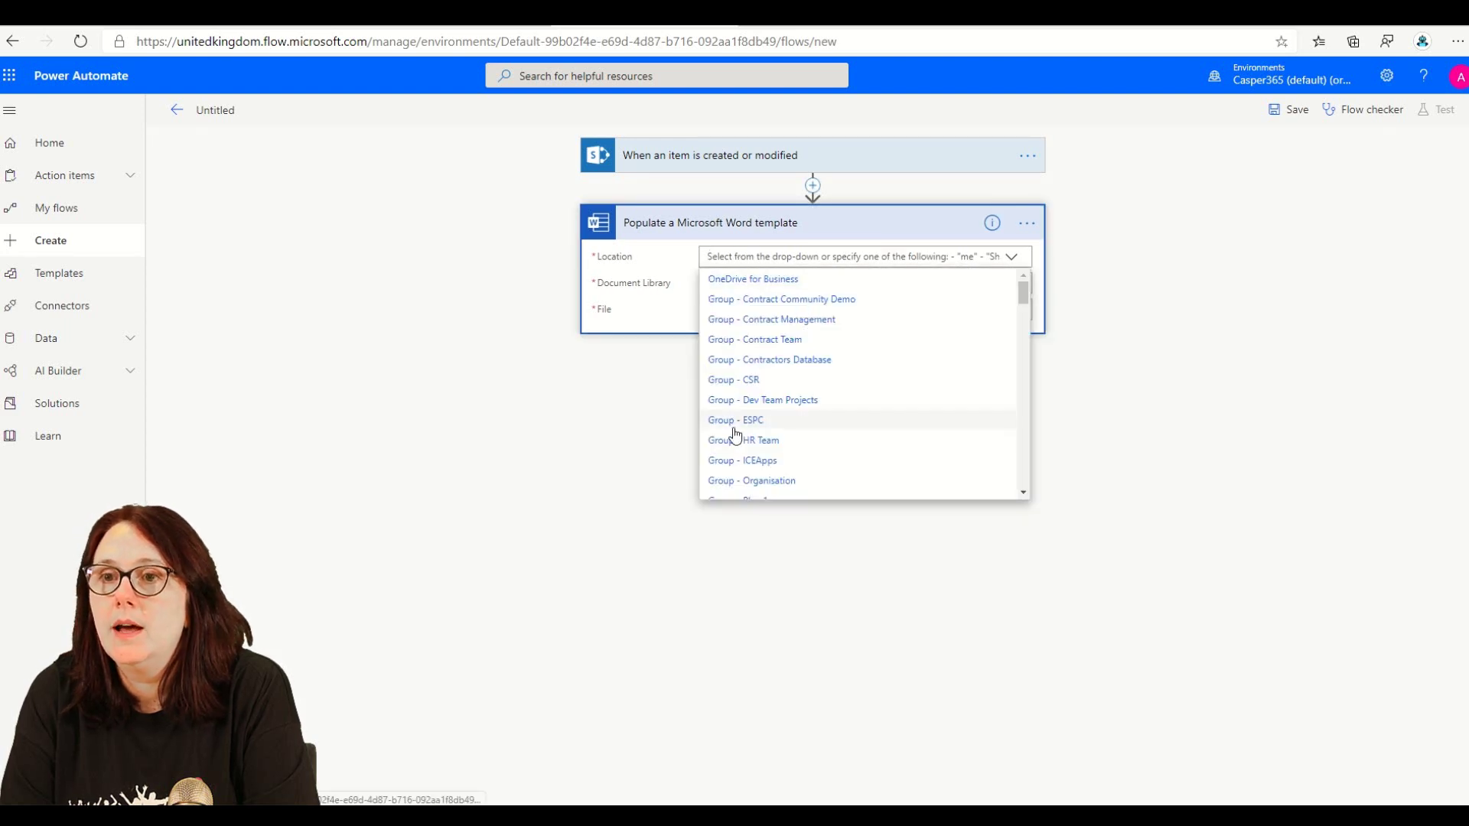
{"action": "left_click", "coordinate": [766, 342]}
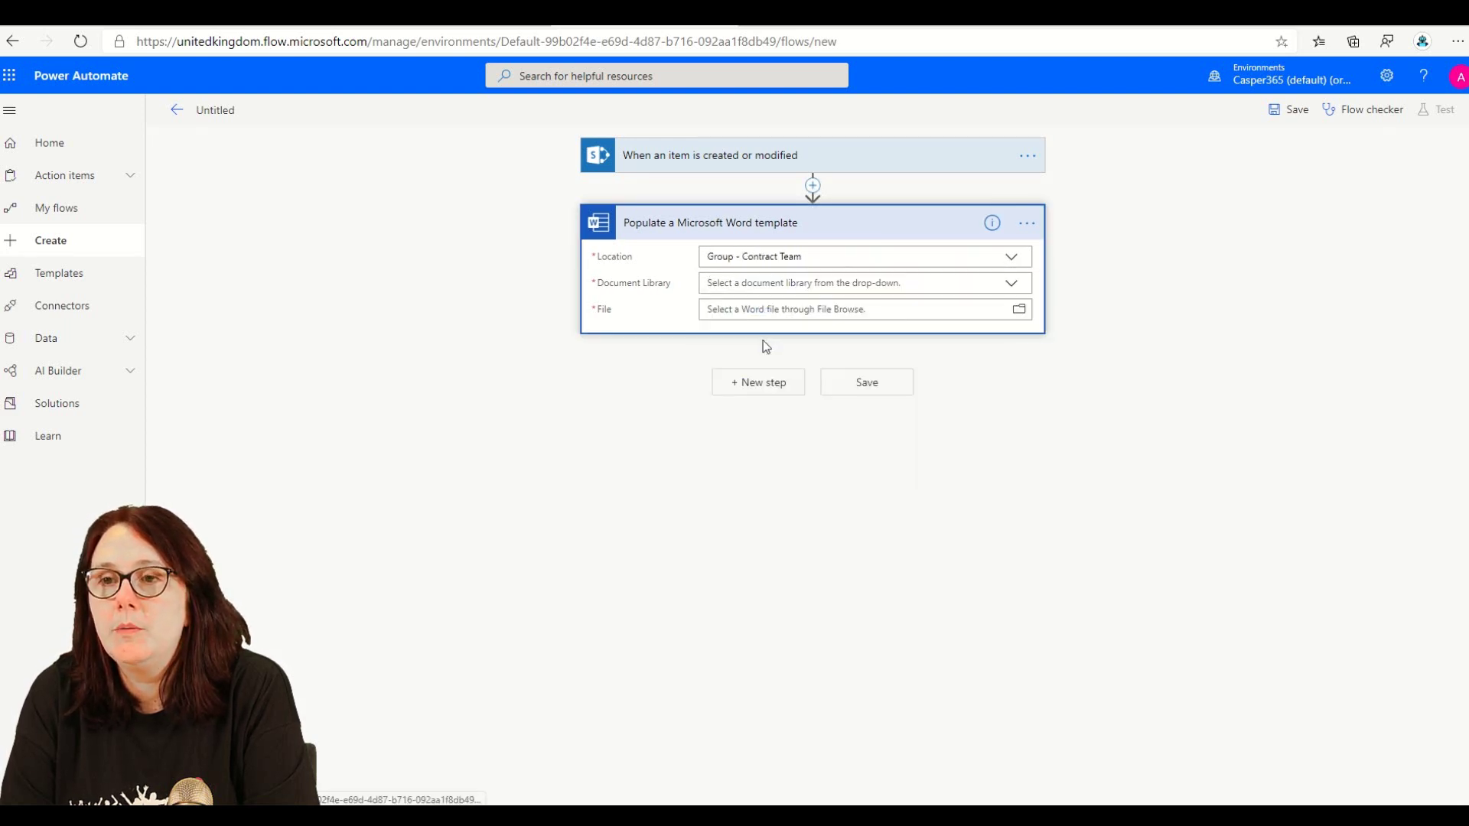
{"action": "left_click", "coordinate": [754, 284]}
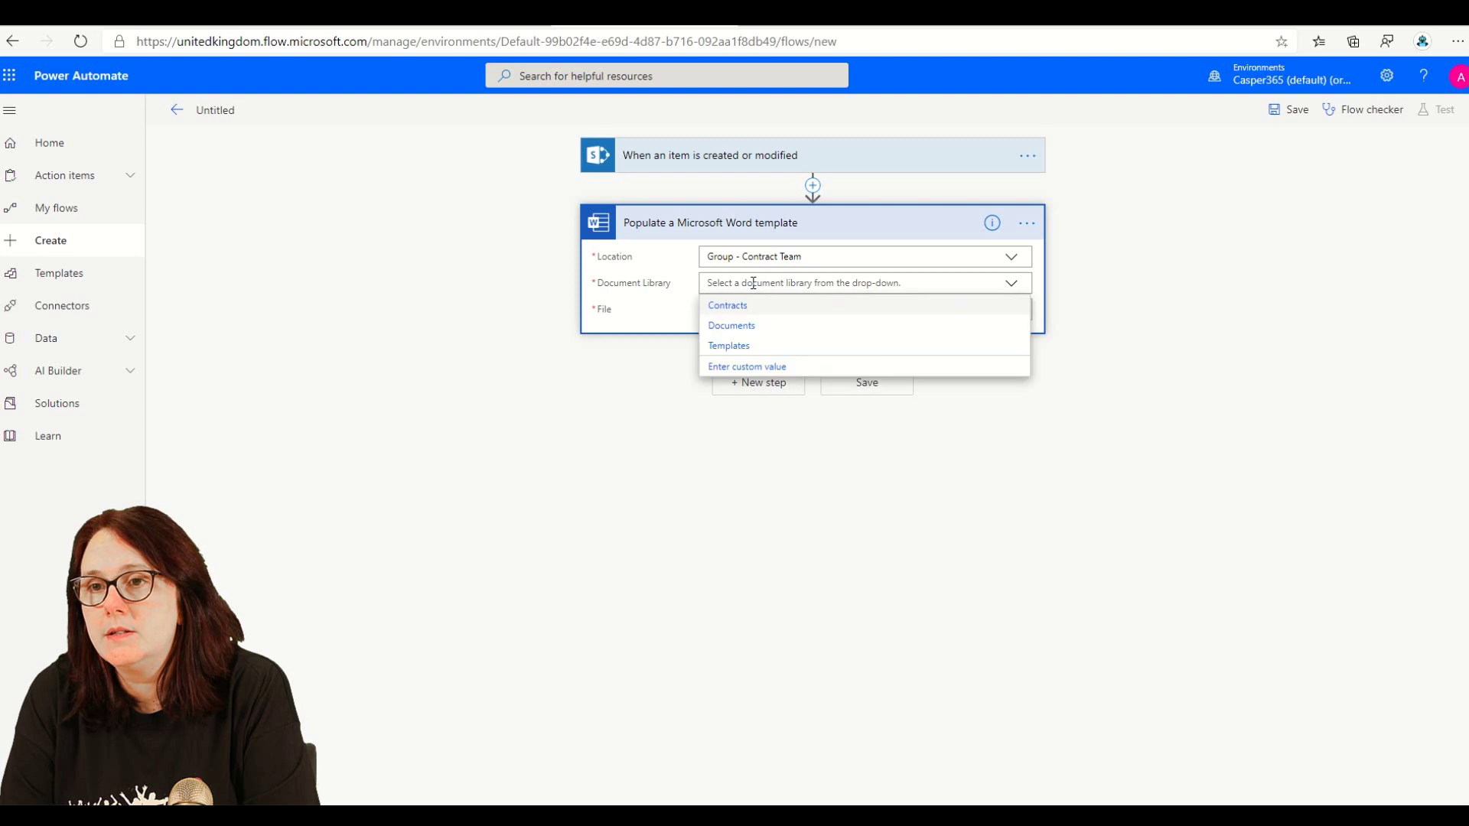
{"action": "left_click", "coordinate": [748, 346]}
- Set the template file to simple document.docx, replacing an initial choice of Word SOW.docx
{"action": "left_click", "coordinate": [754, 309]}
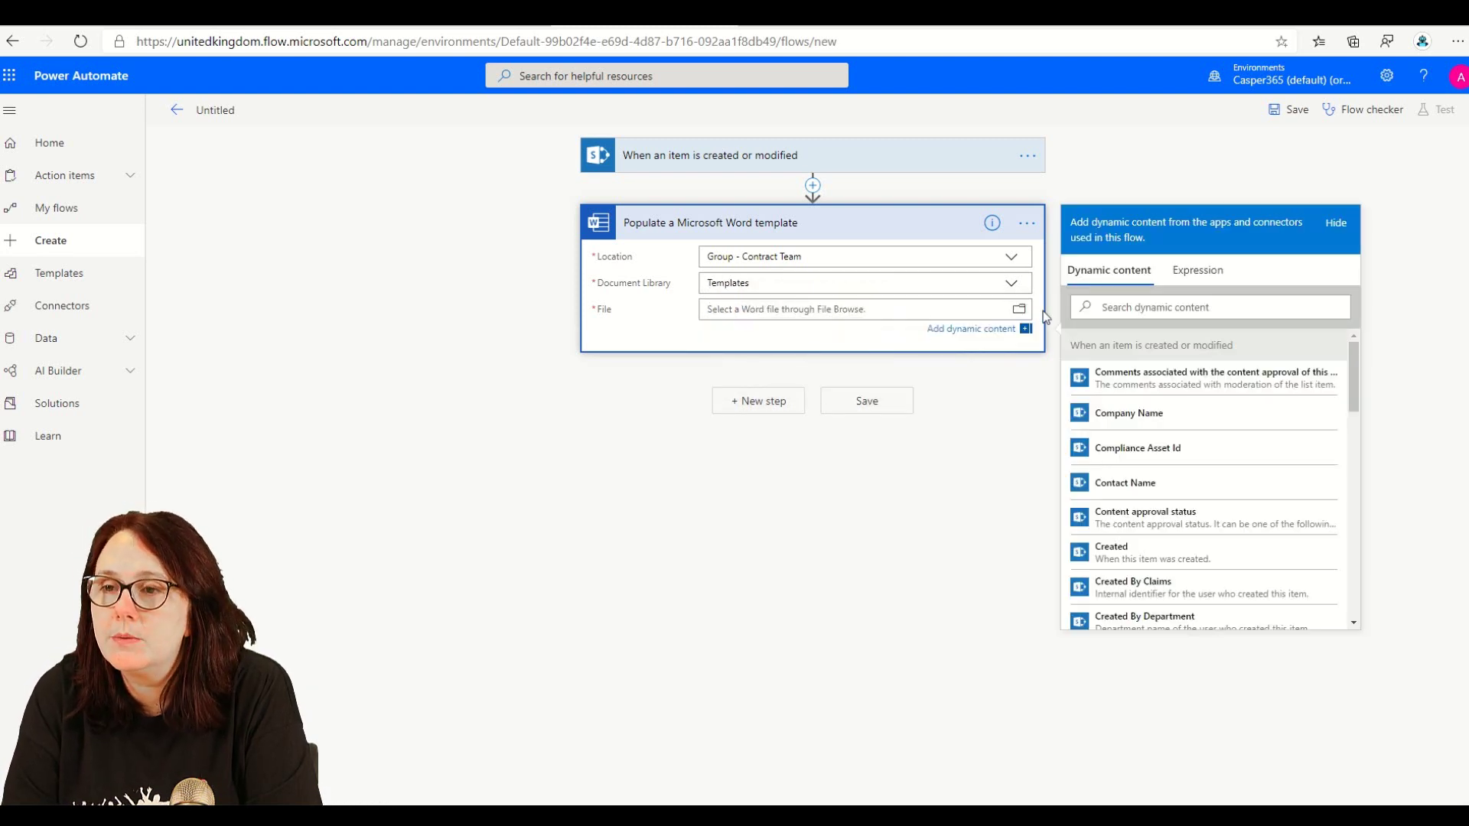
{"action": "left_click", "coordinate": [1019, 309]}
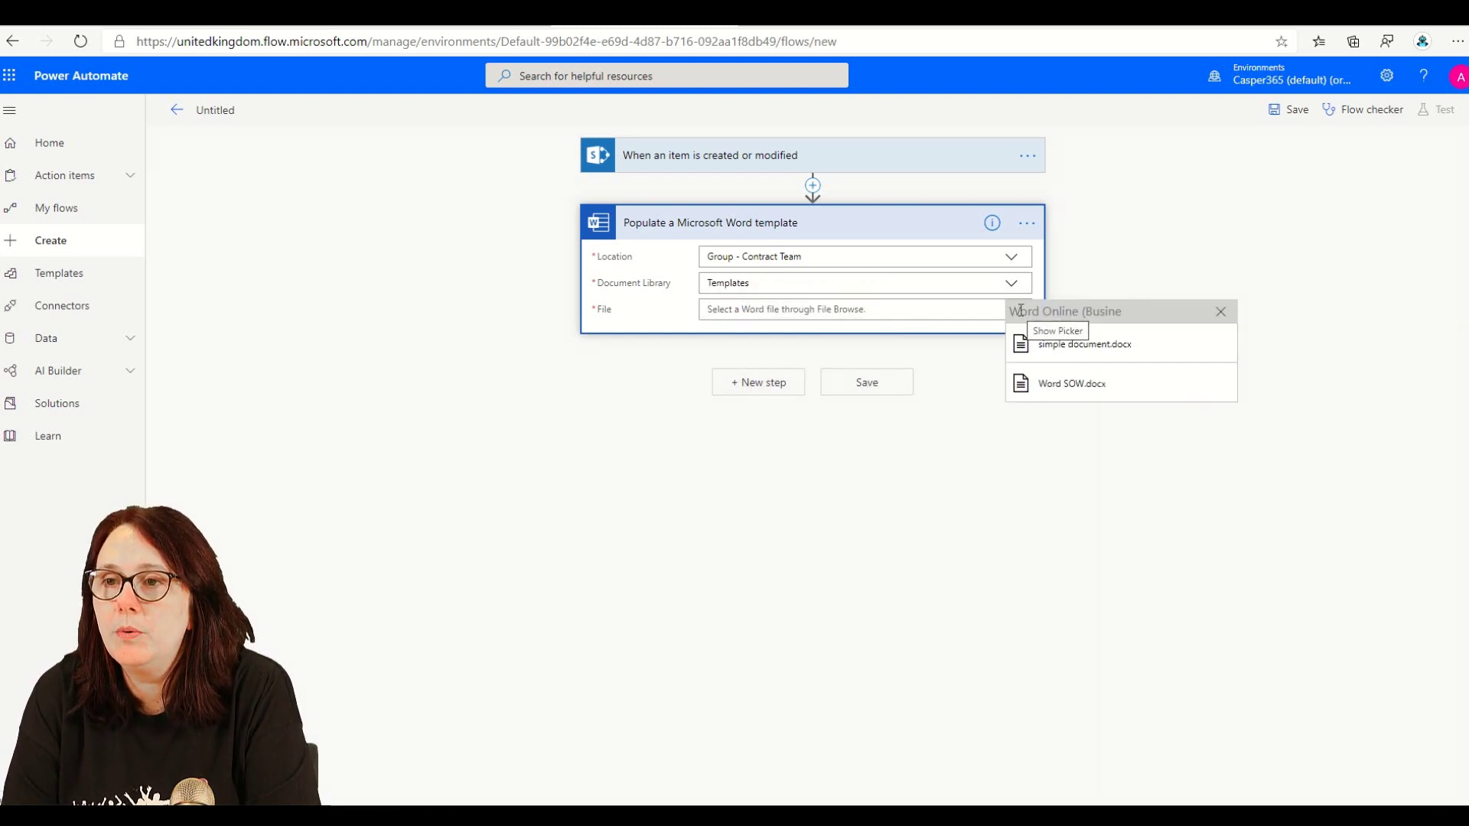
{"action": "left_click", "coordinate": [1082, 382]}
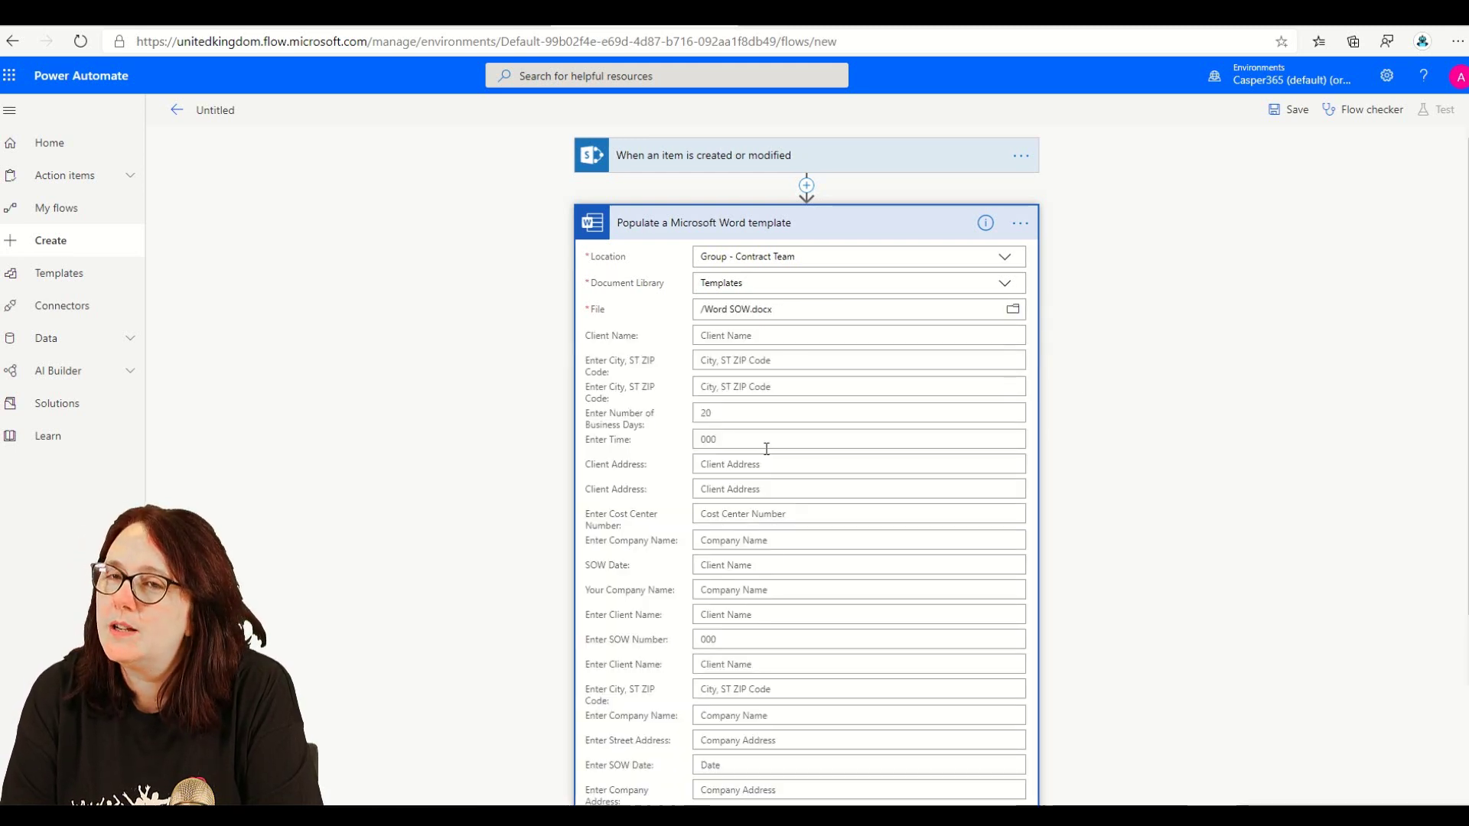
{"action": "left_click", "coordinate": [1013, 309]}
{"action": "left_click", "coordinate": [1076, 348]}
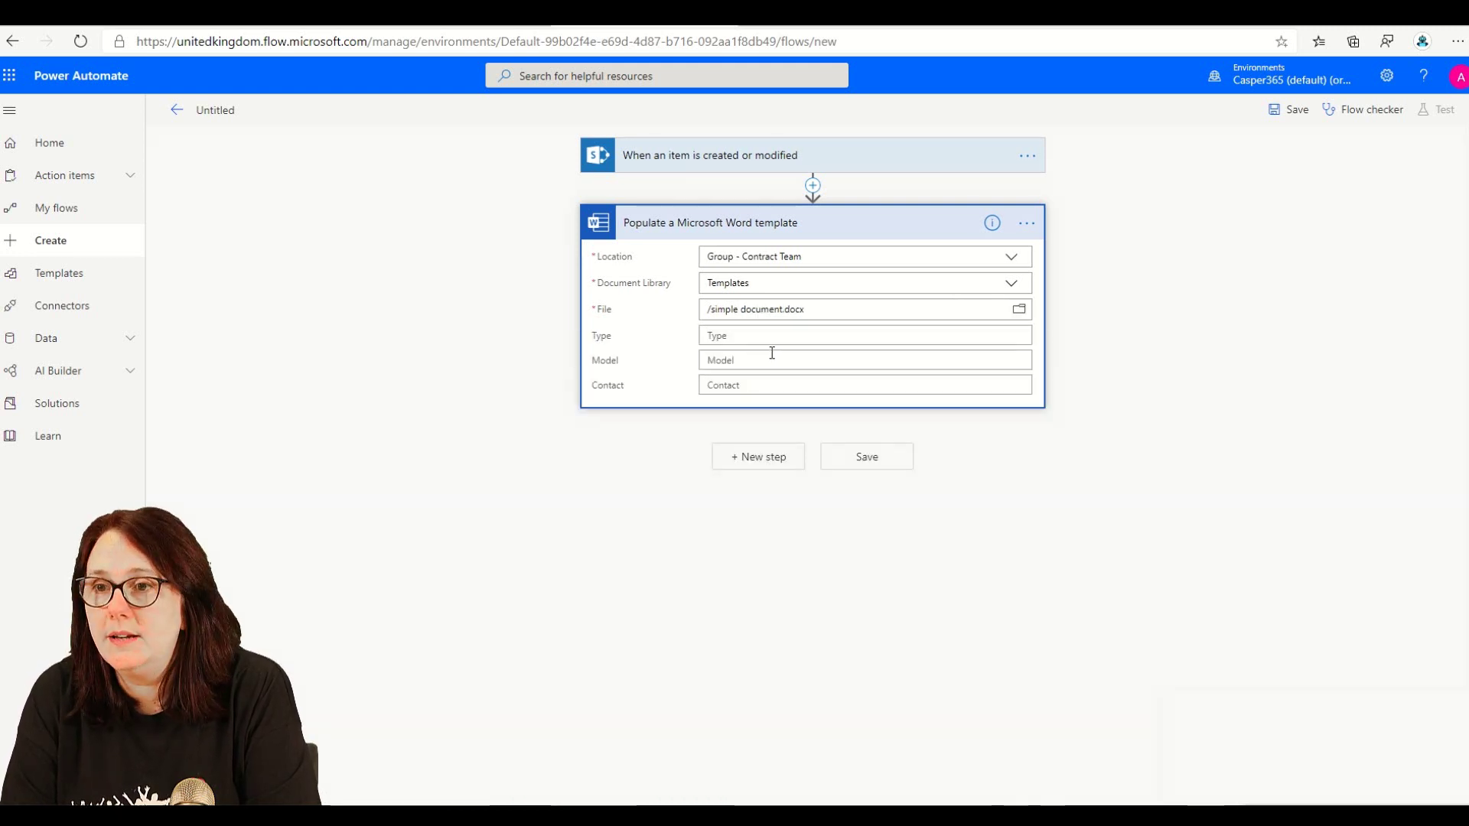
- Map Contact to Contact Name, Model to Company Name, and Type to Title
{"action": "left_click", "coordinate": [781, 336]}
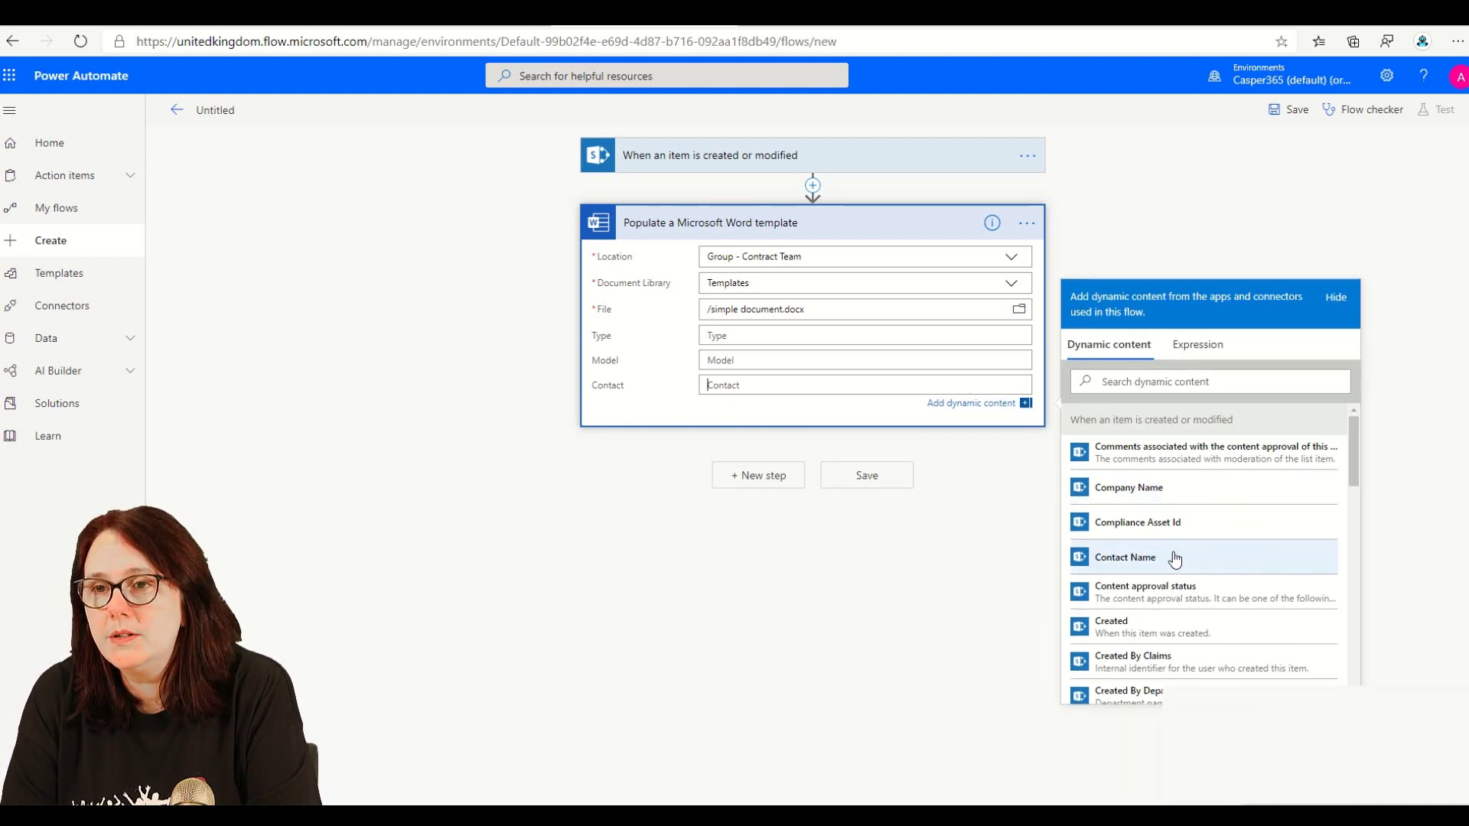
{"action": "left_click", "coordinate": [1174, 559]}
{"action": "left_click", "coordinate": [793, 365]}
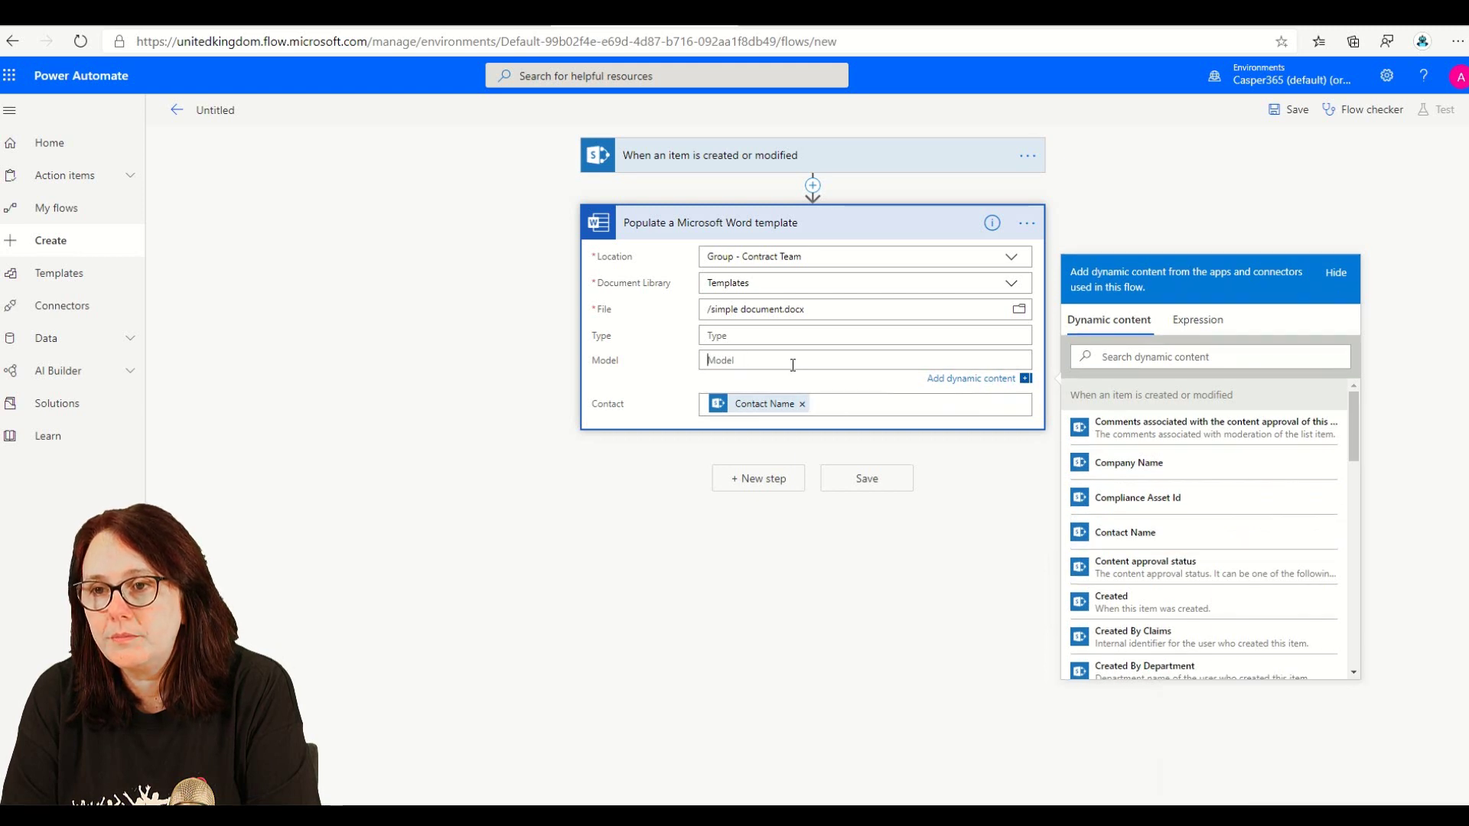
{"action": "left_click", "coordinate": [1175, 466]}
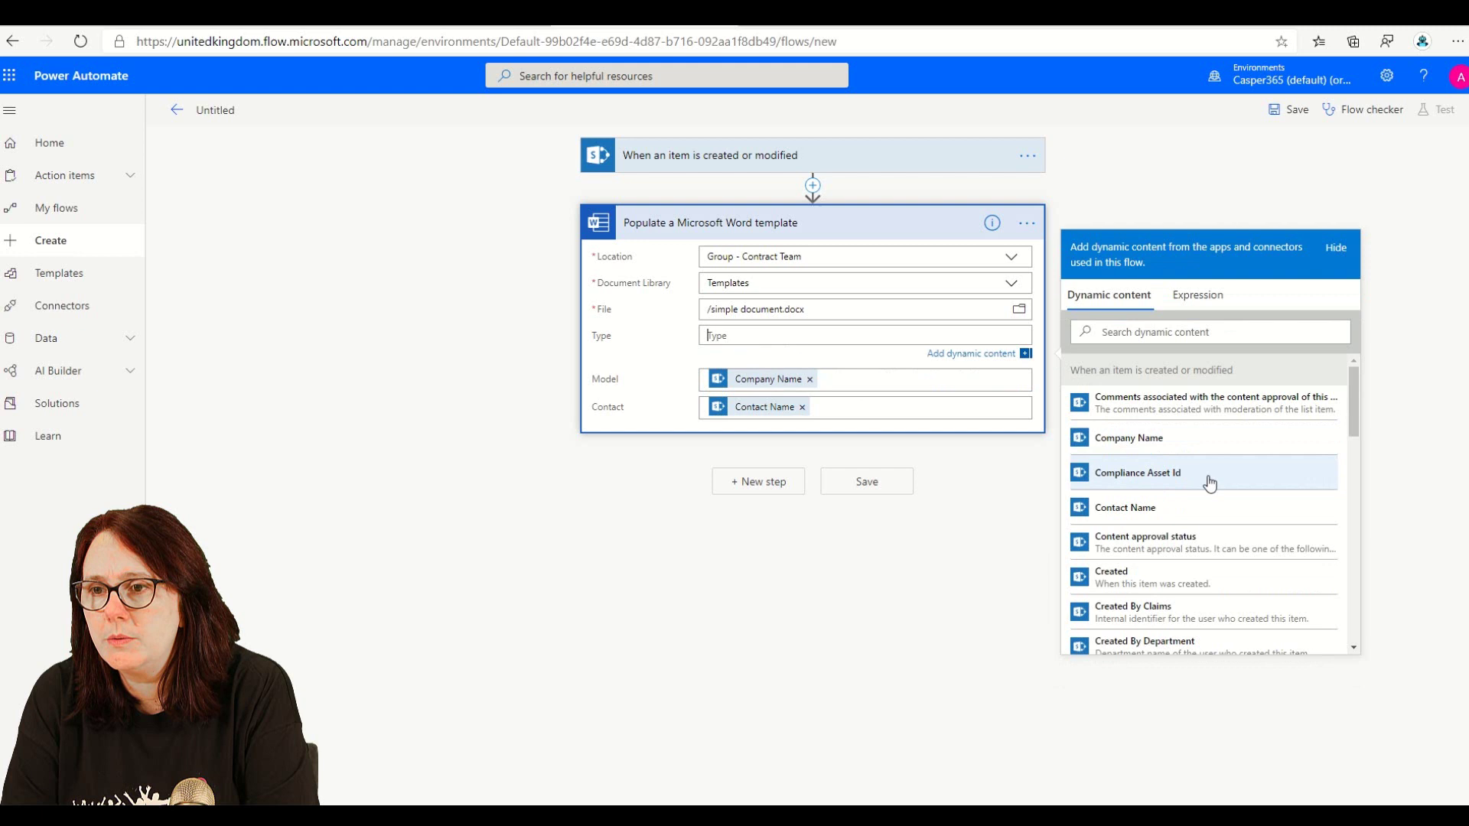
{"action": "scroll", "coordinate": [1202, 460], "scroll_direction": "down", "scroll_amount": 10}
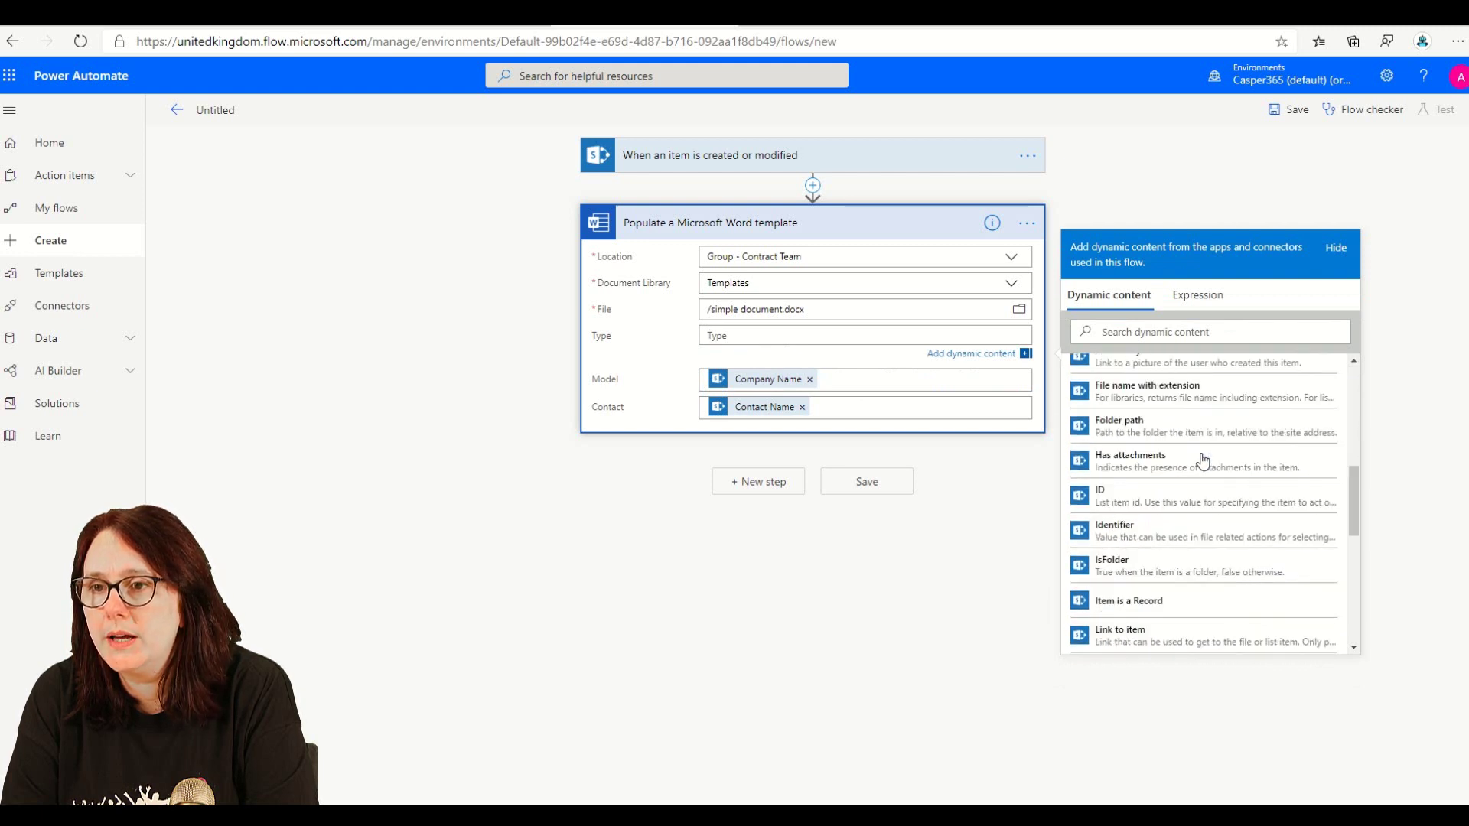
{"action": "scroll", "coordinate": [1117, 620], "scroll_direction": "down", "scroll_amount": 2}
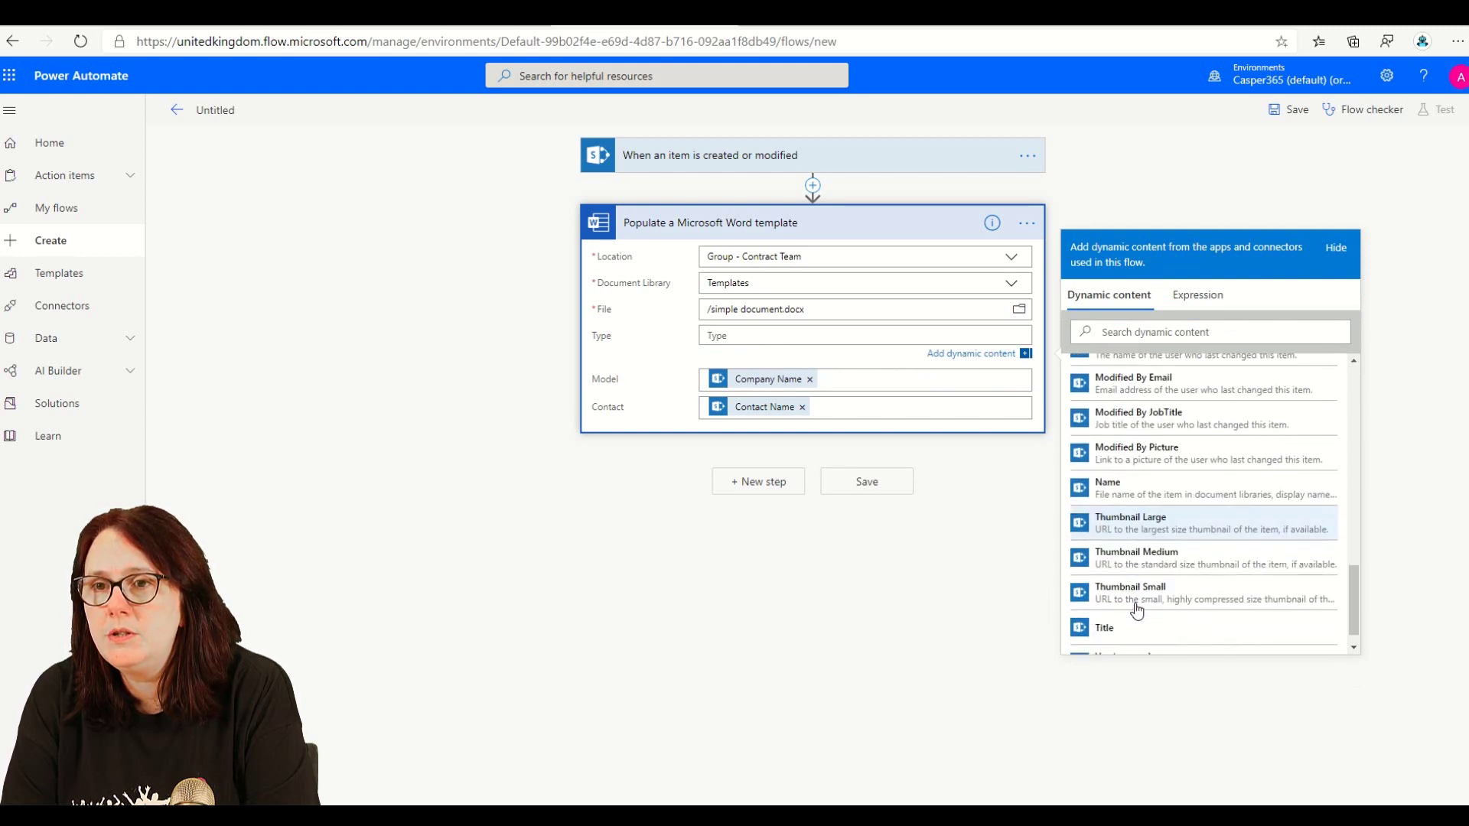
{"action": "left_click", "coordinate": [1124, 627]}
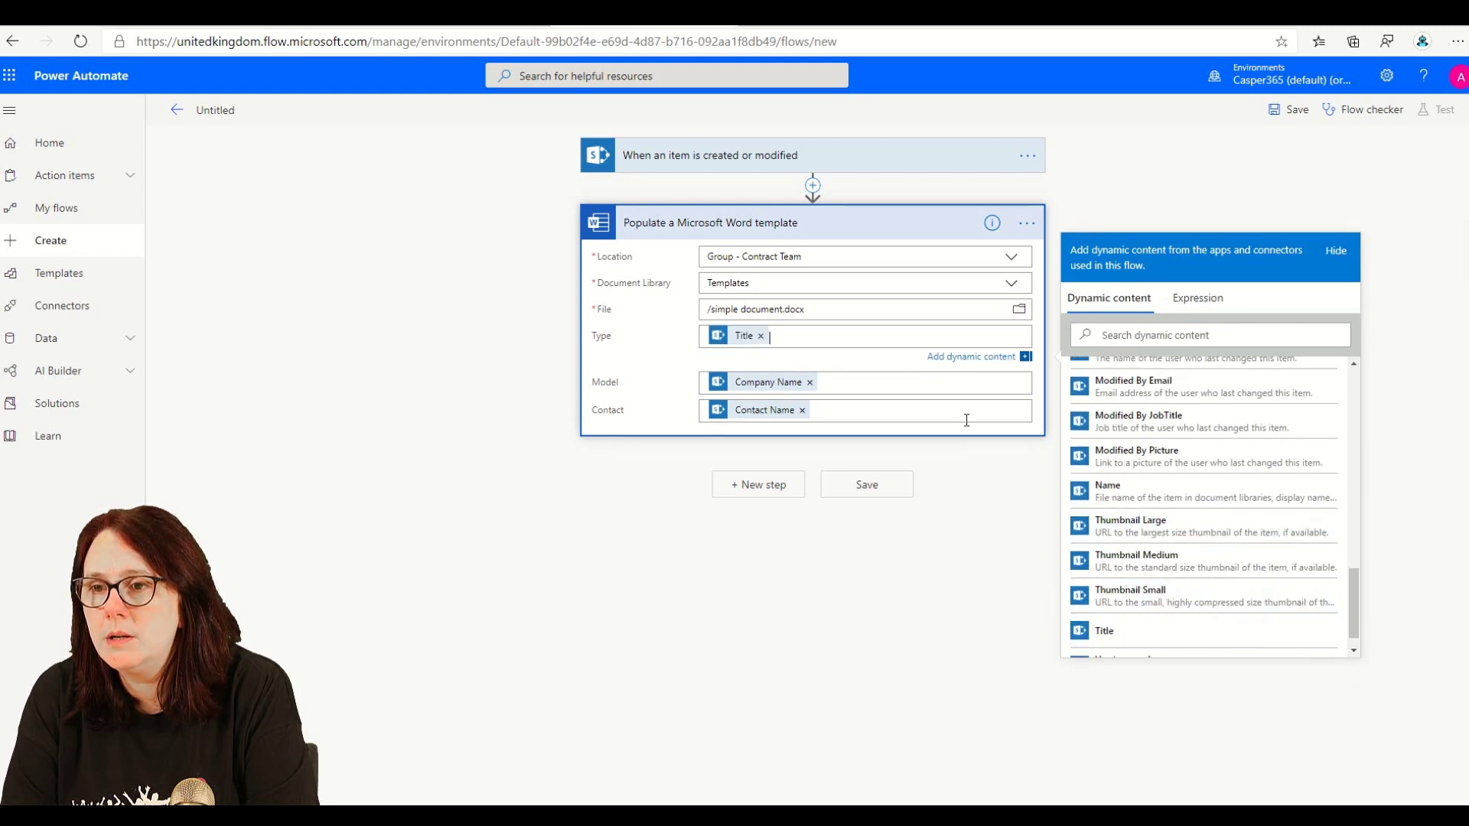
{"action": "left_click", "coordinate": [778, 490]}
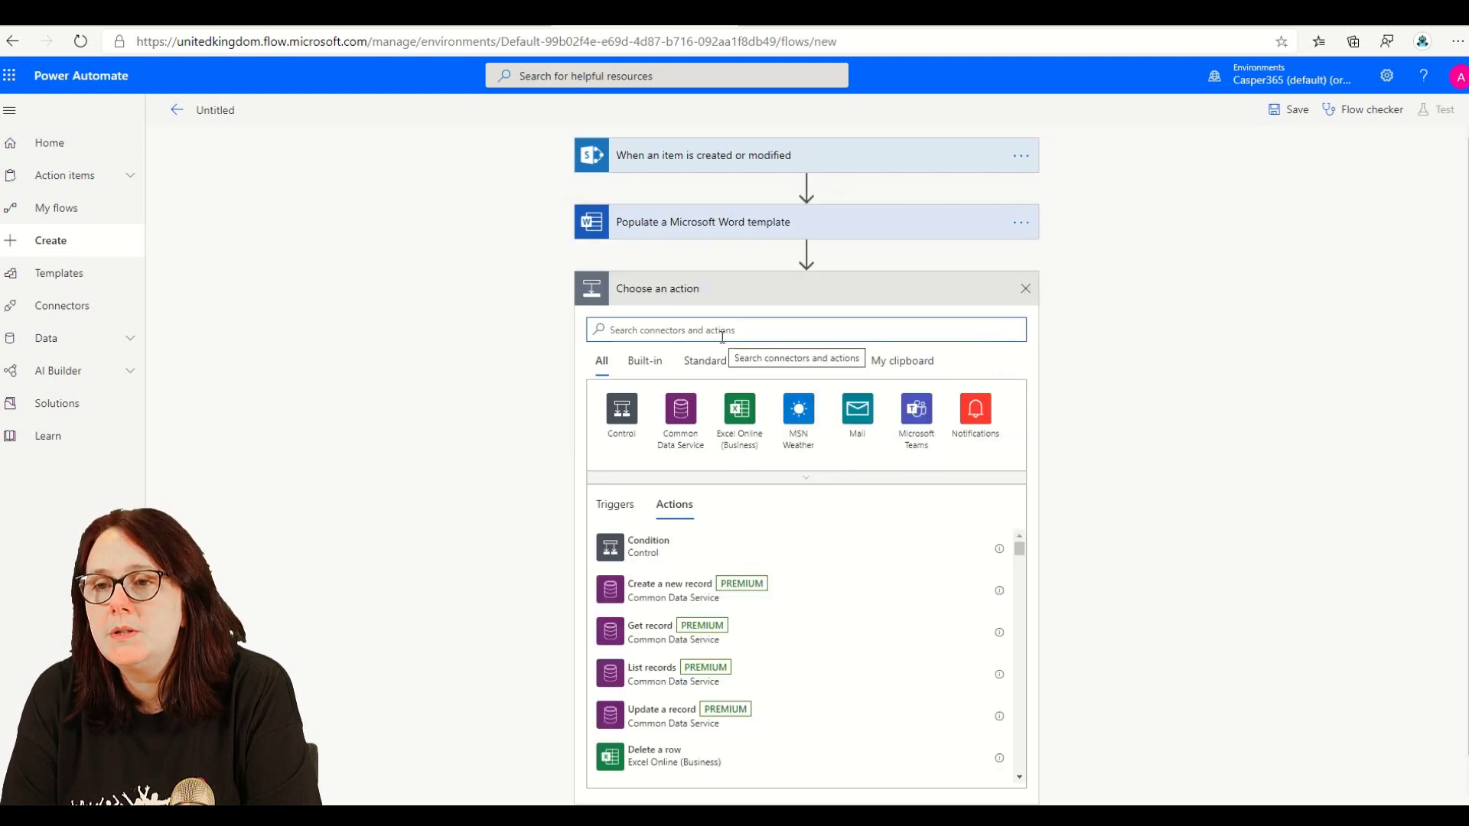
- Search the actions for 'create word', then 'file', and add SharePoint's Create file action
{"action": "type", "text": "create wo"}
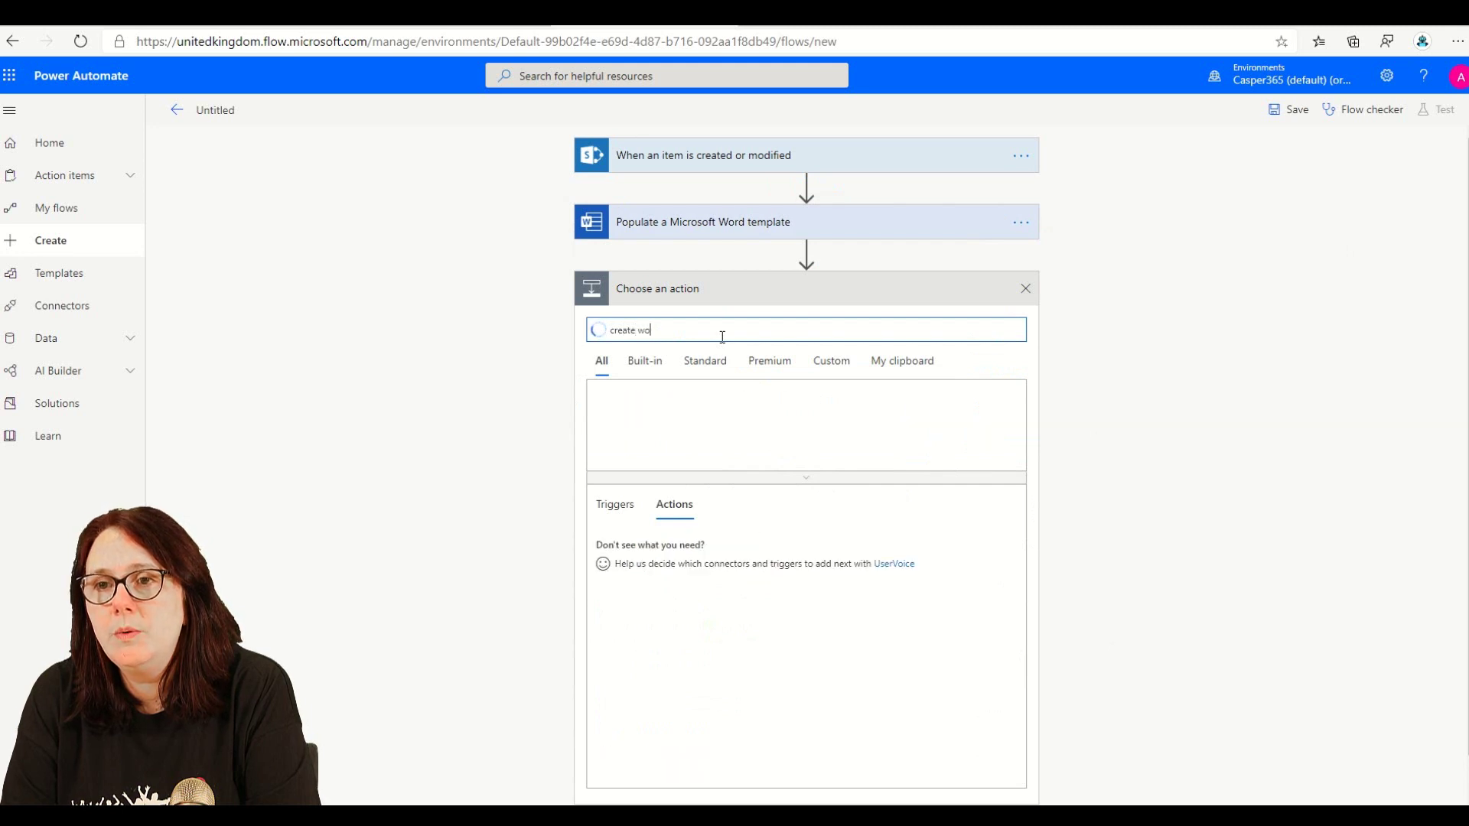
{"action": "type", "text": "rd"}
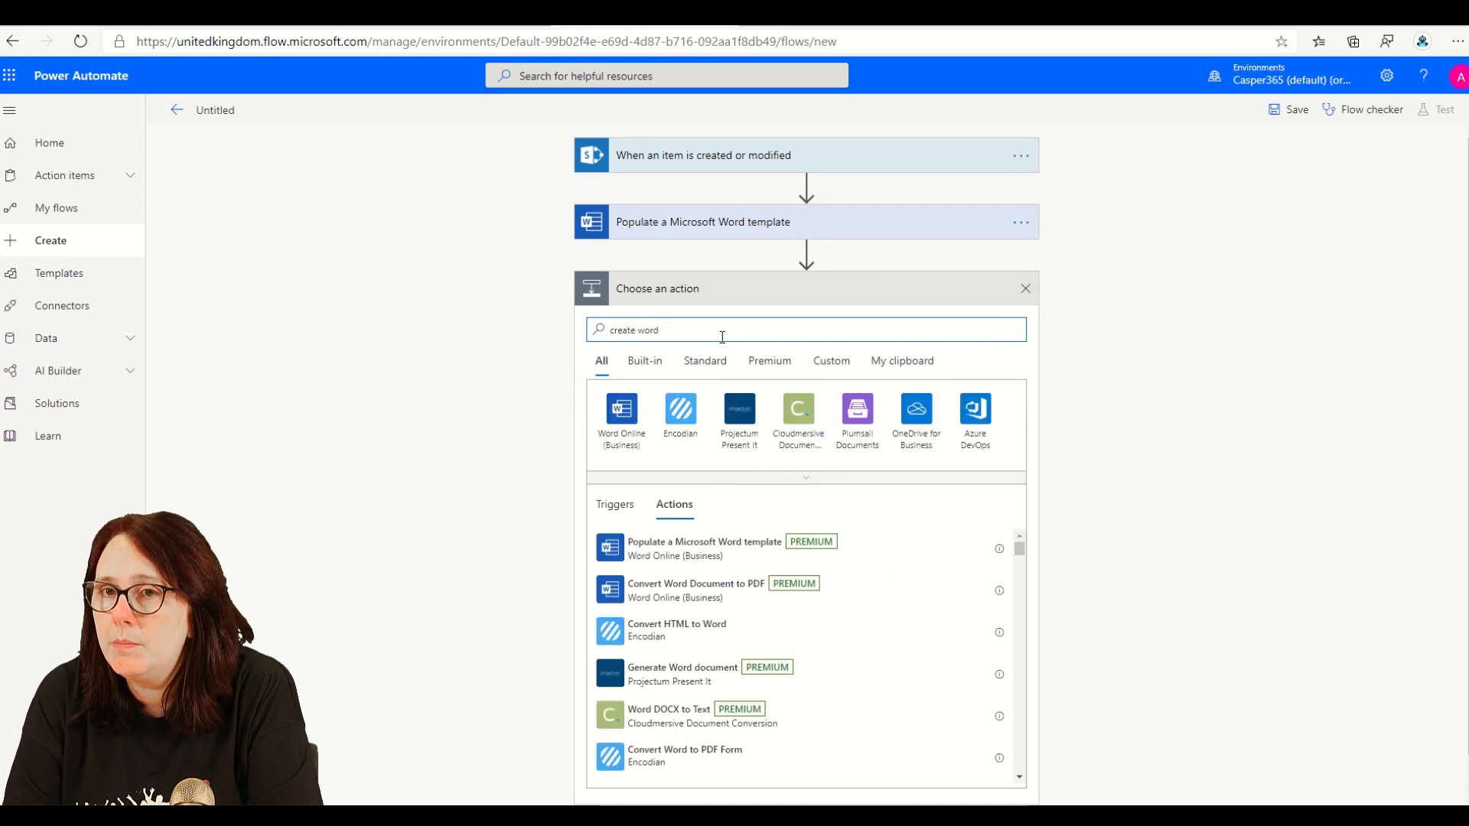
{"action": "scroll", "coordinate": [847, 546], "scroll_direction": "down", "scroll_amount": 5}
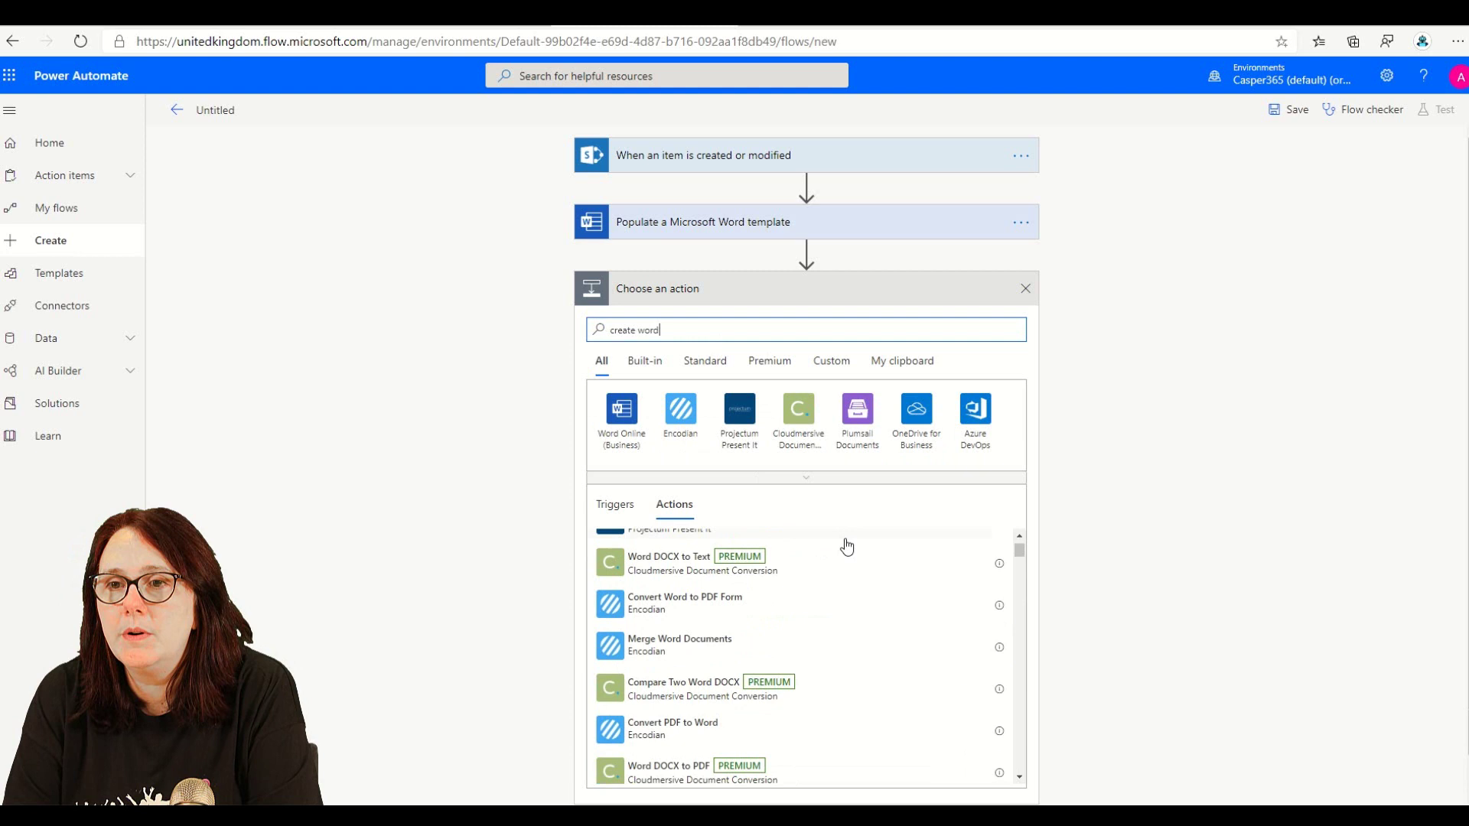
{"action": "scroll", "coordinate": [847, 546], "scroll_direction": "down", "scroll_amount": 5}
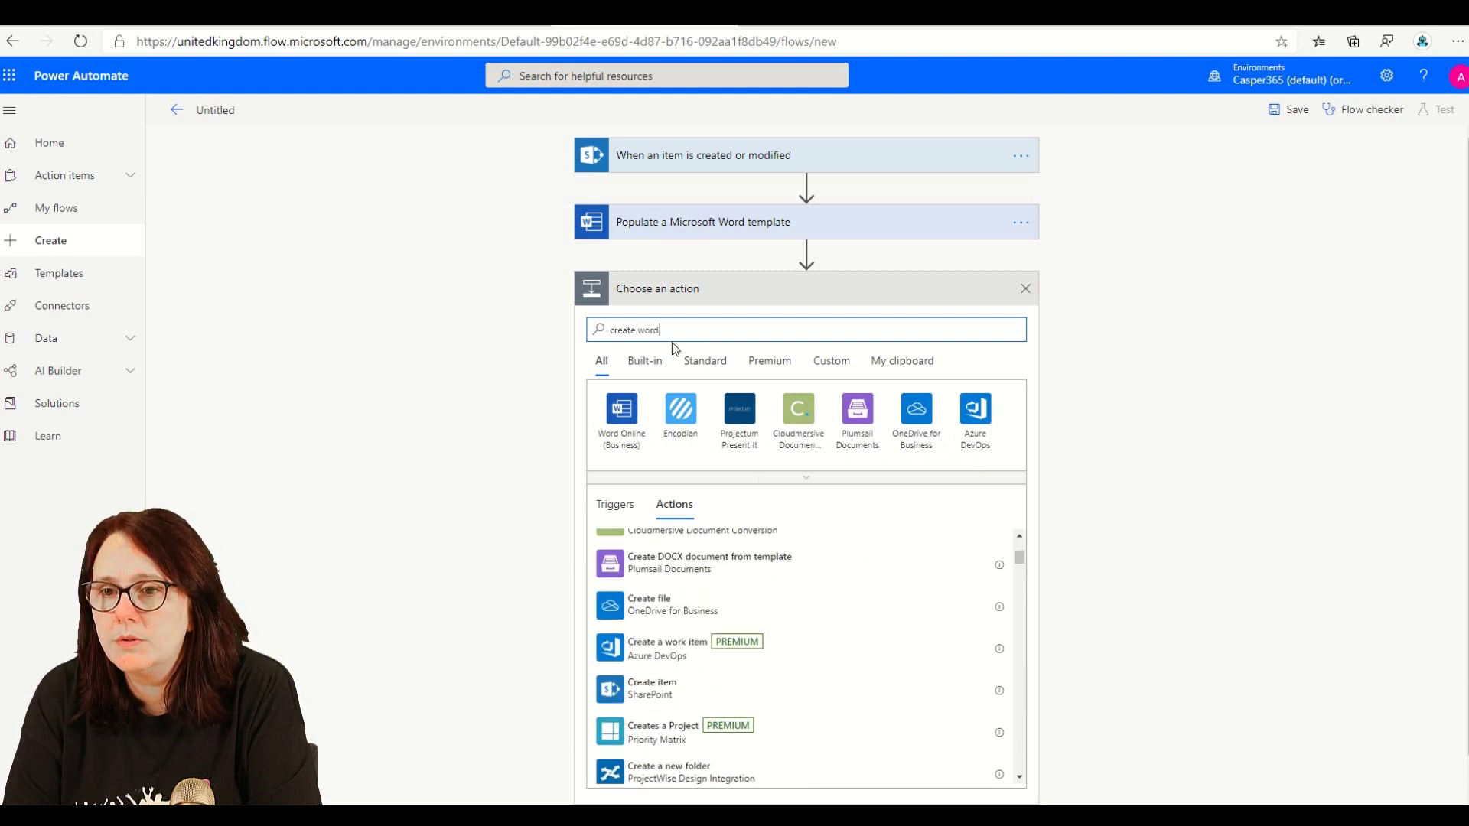
{"action": "type", "text": "file"}
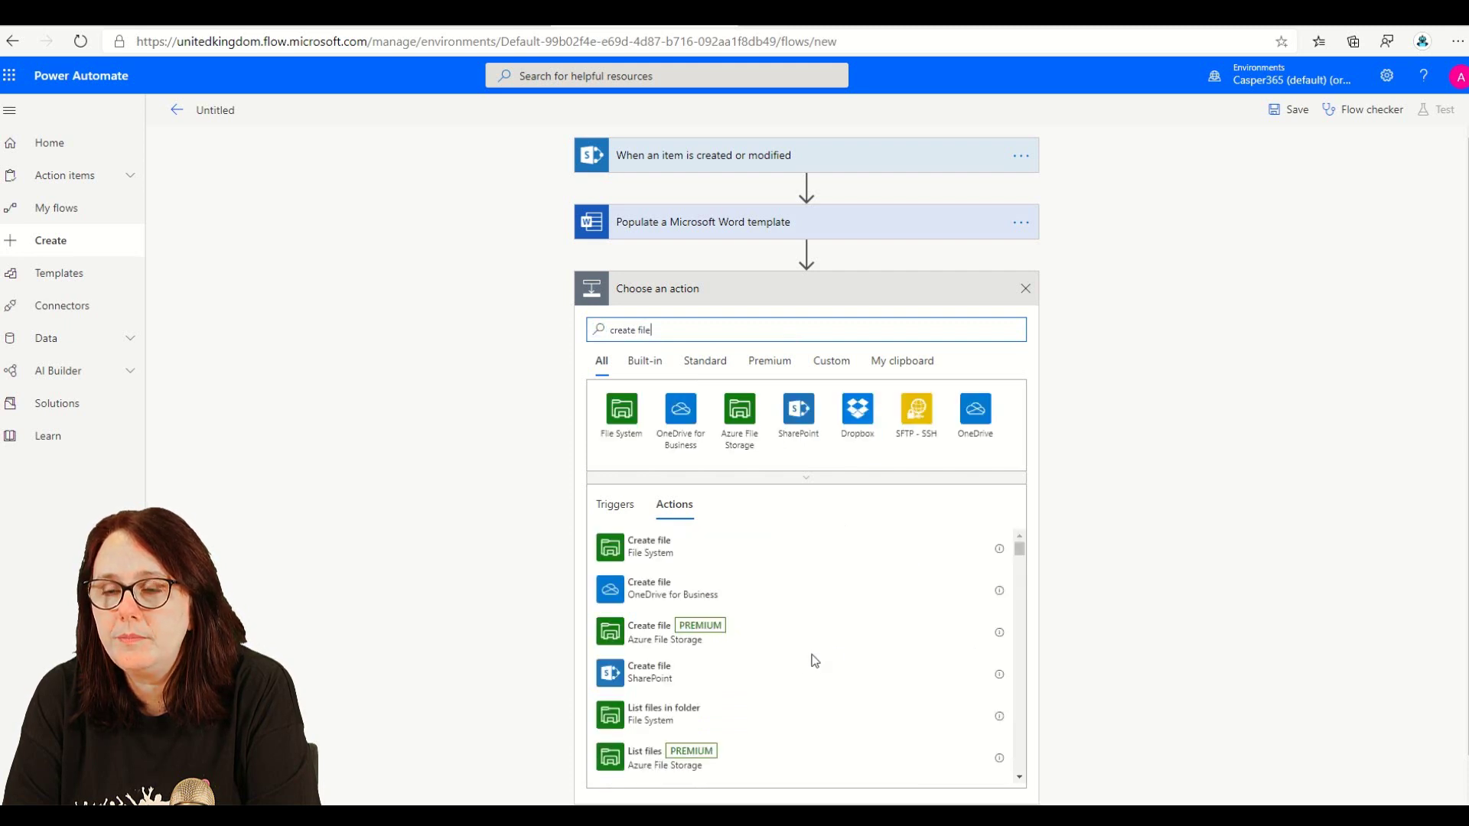
{"action": "left_click", "coordinate": [663, 679]}
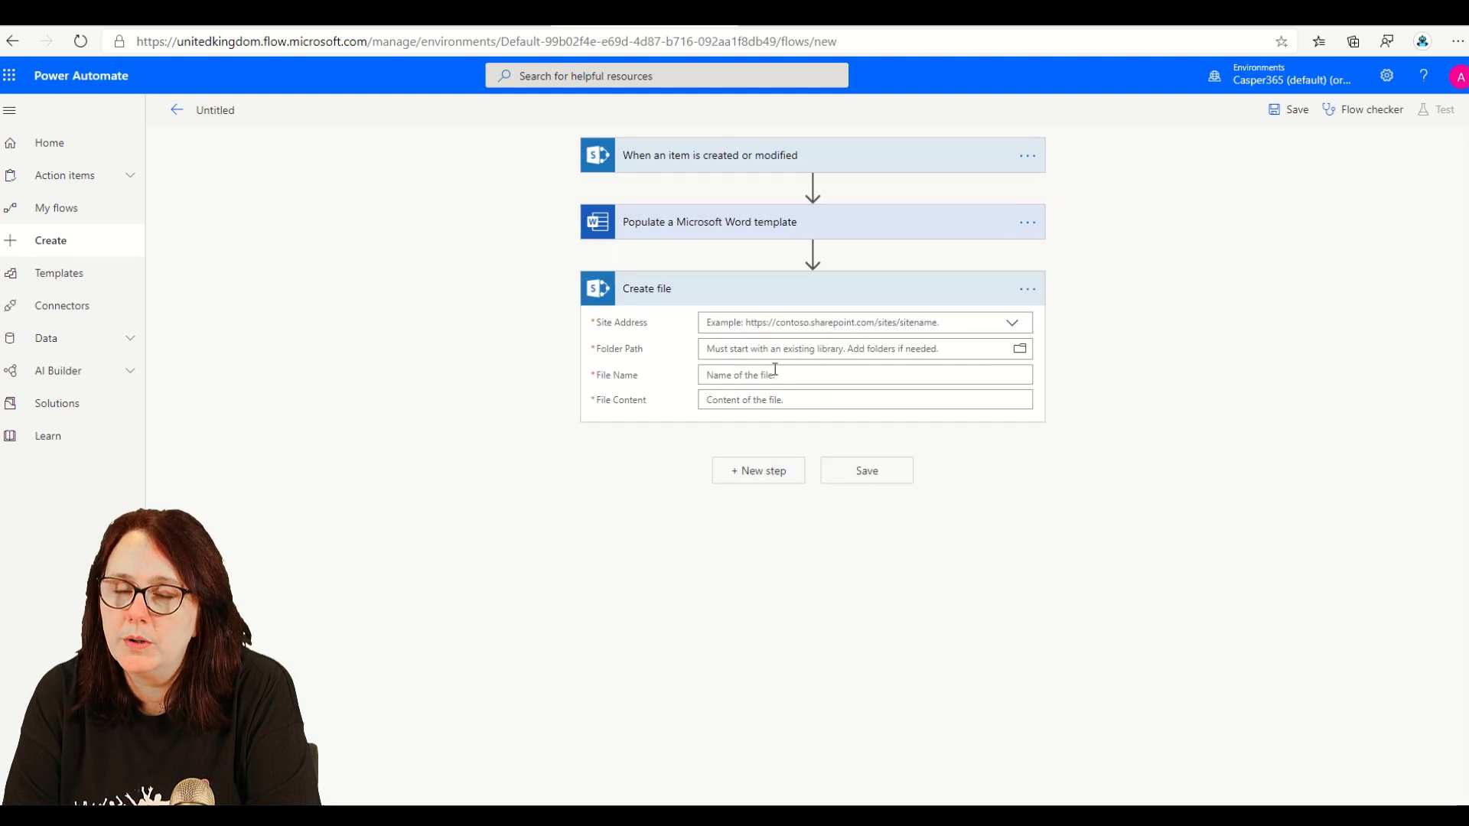
- Point Create file at the Contract Team site and its /Contracts folder
{"action": "left_click", "coordinate": [1012, 322]}
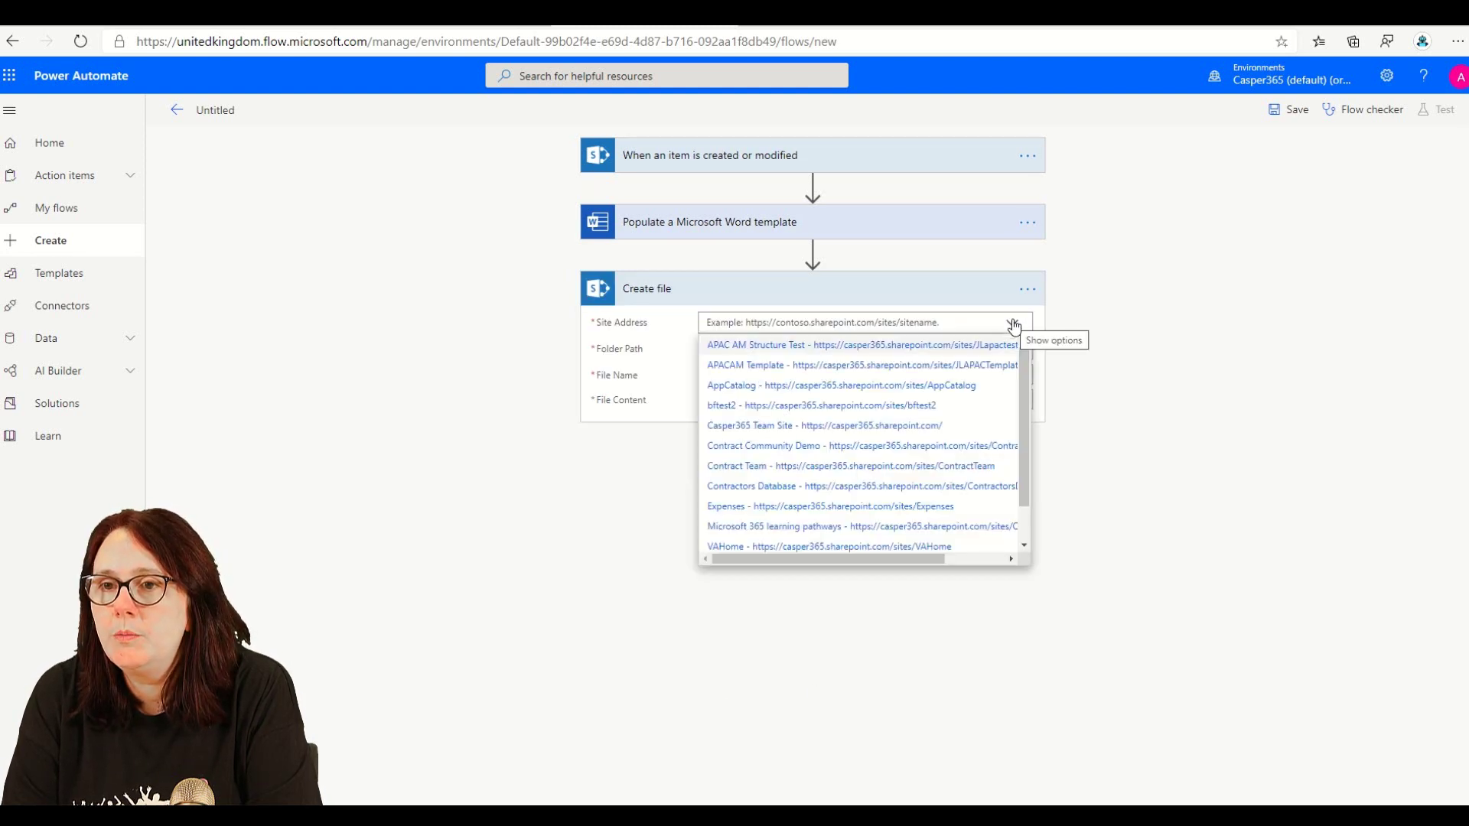
{"action": "left_click", "coordinate": [729, 426]}
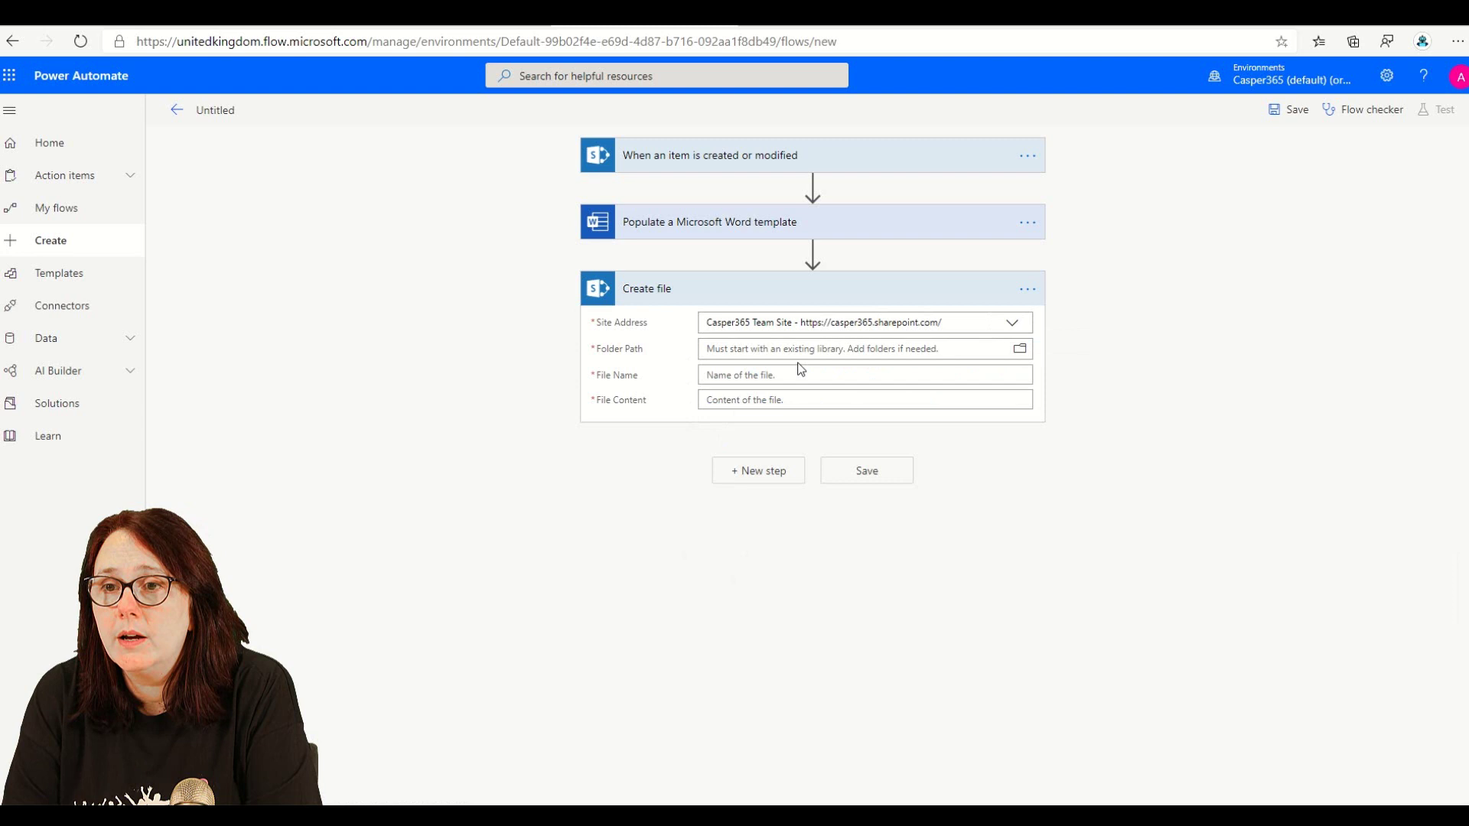
{"action": "left_click", "coordinate": [1012, 325]}
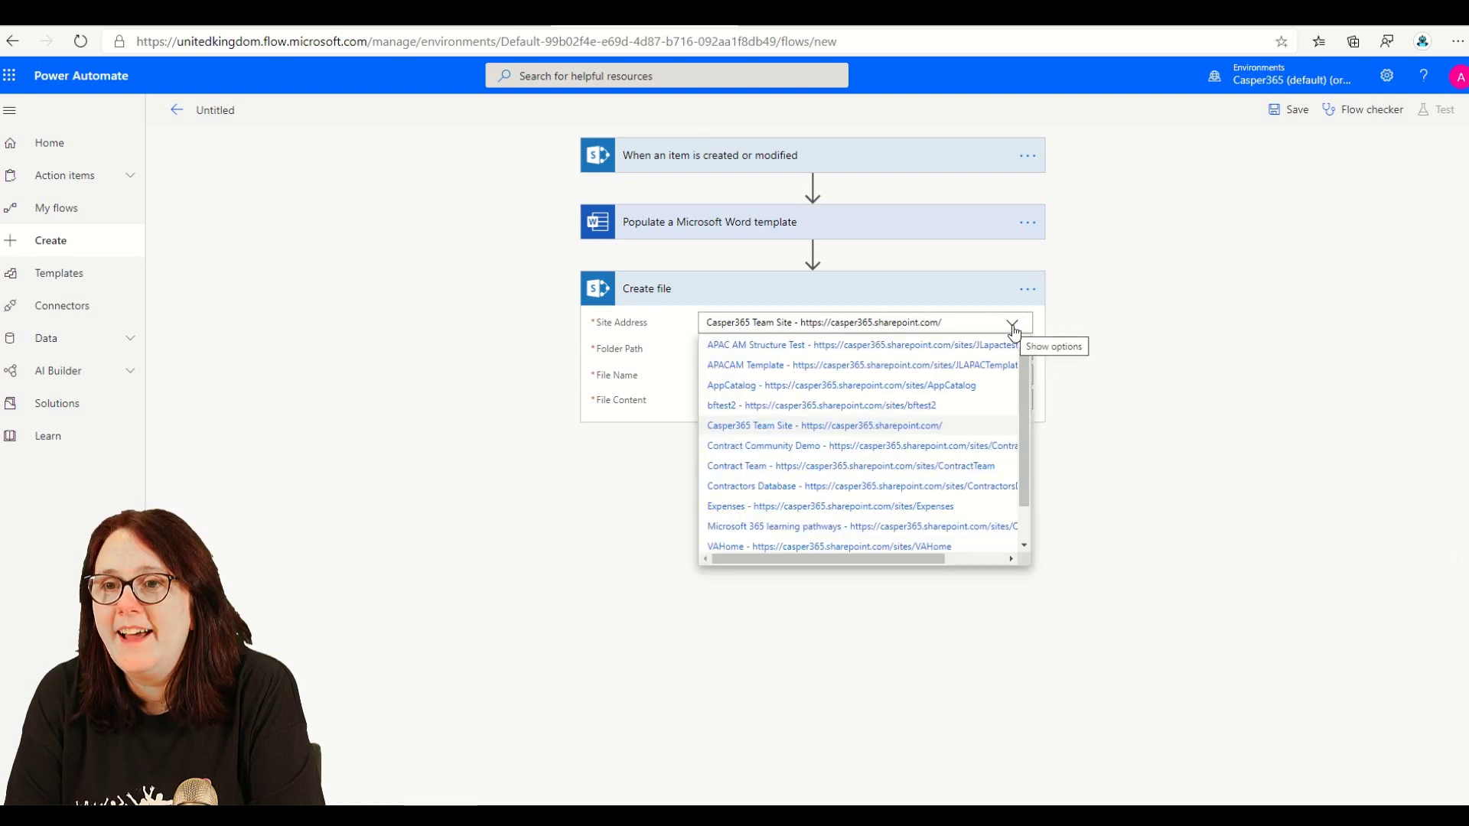
{"action": "left_click", "coordinate": [853, 467]}
{"action": "left_click", "coordinate": [829, 352]}
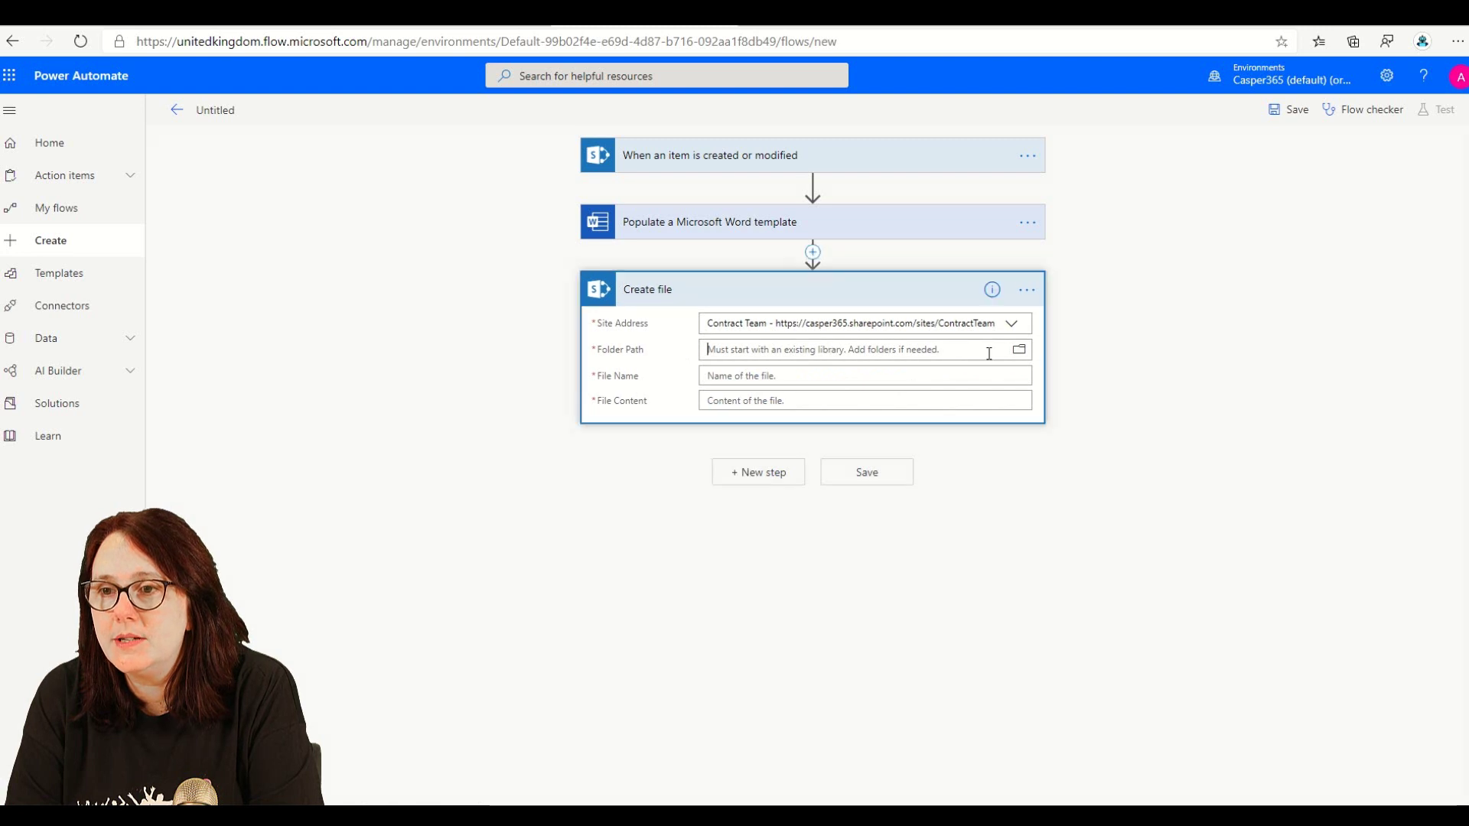
{"action": "left_click", "coordinate": [1020, 349]}
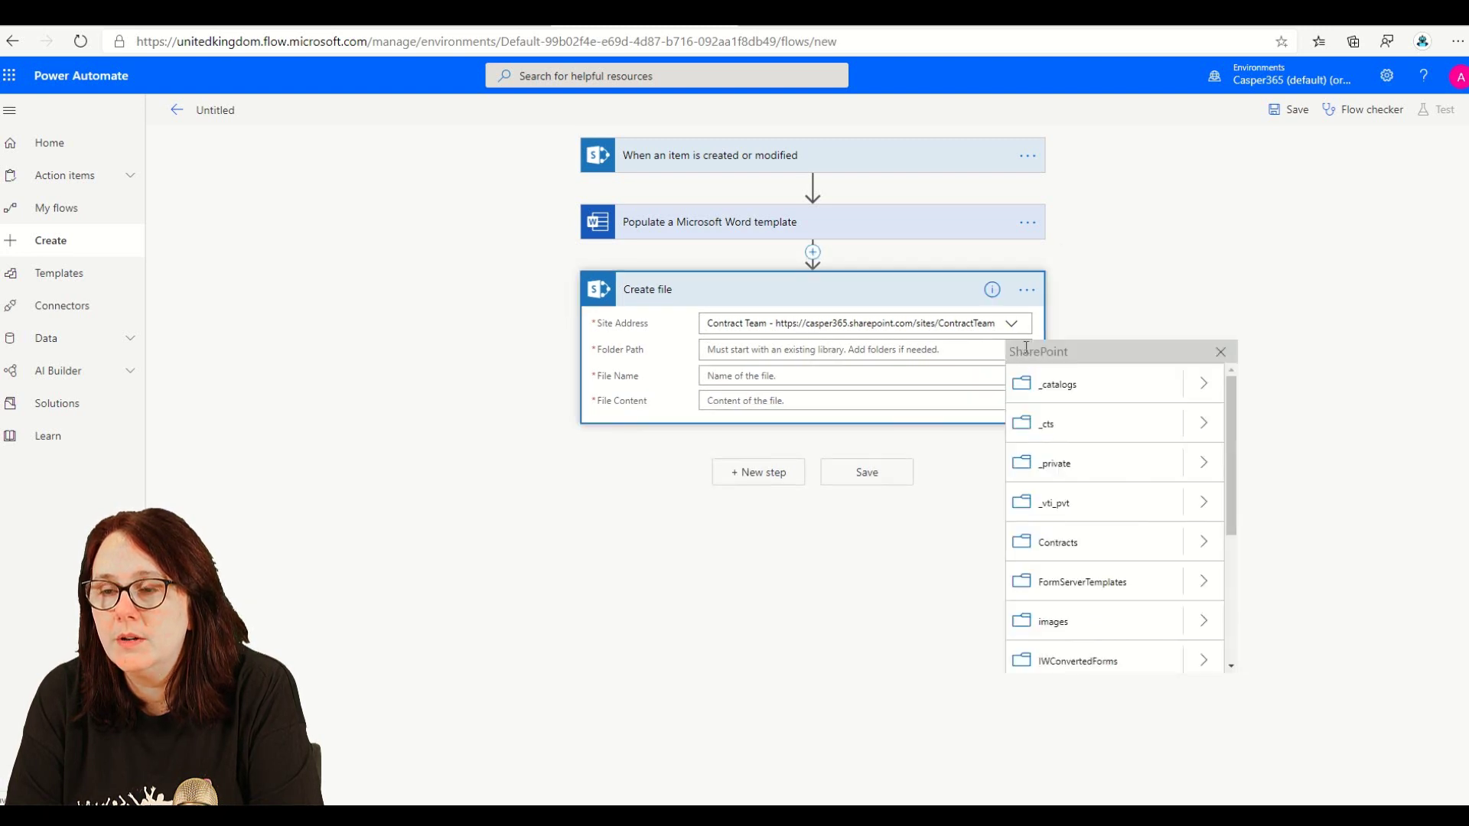
{"action": "left_click", "coordinate": [1059, 545]}
- Set the file name to the Company Name token followed by Contract.docx
{"action": "left_click", "coordinate": [747, 375]}
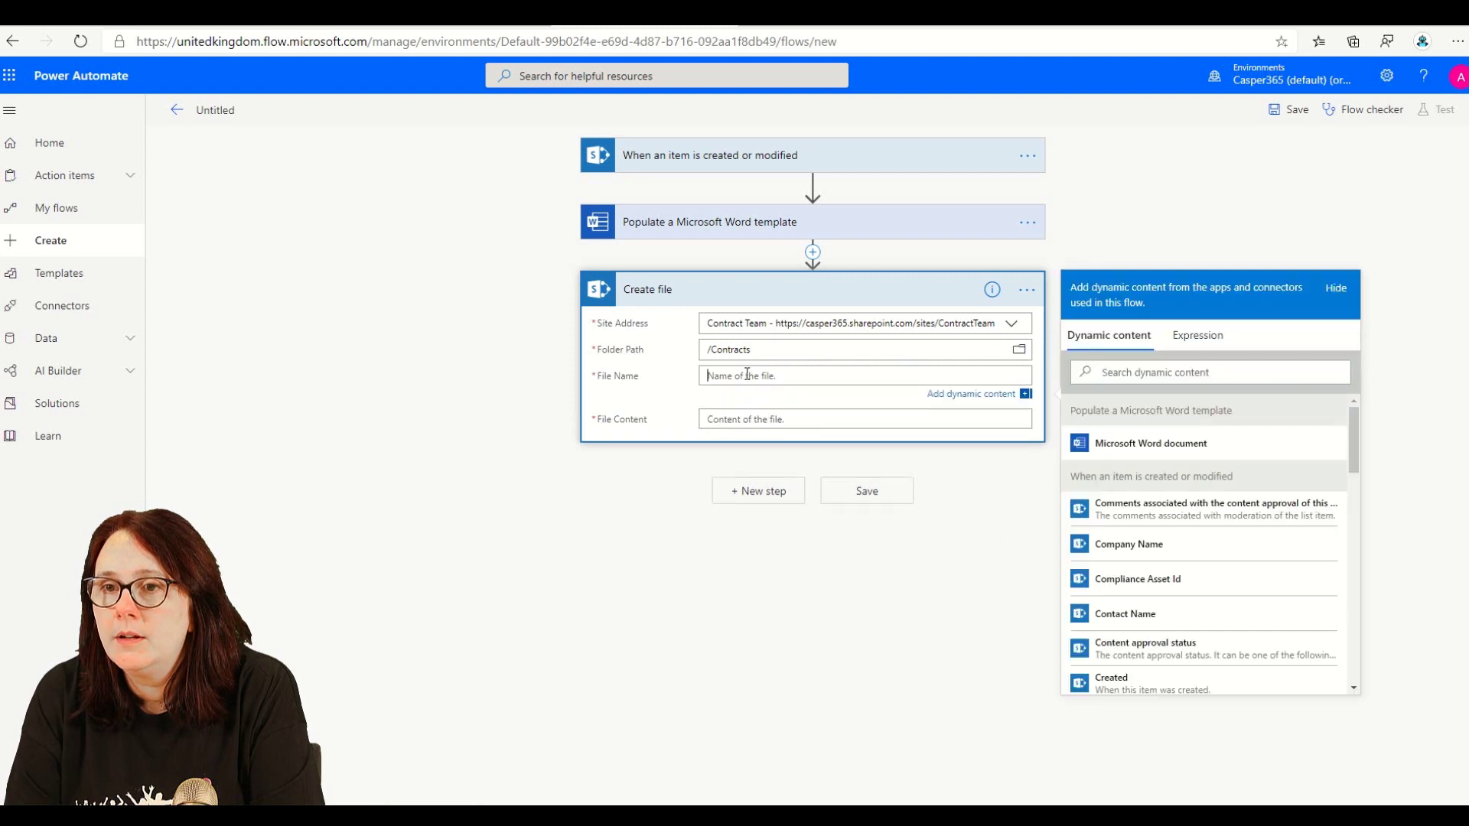
{"action": "scroll", "coordinate": [1224, 549], "scroll_direction": "down", "scroll_amount": 1}
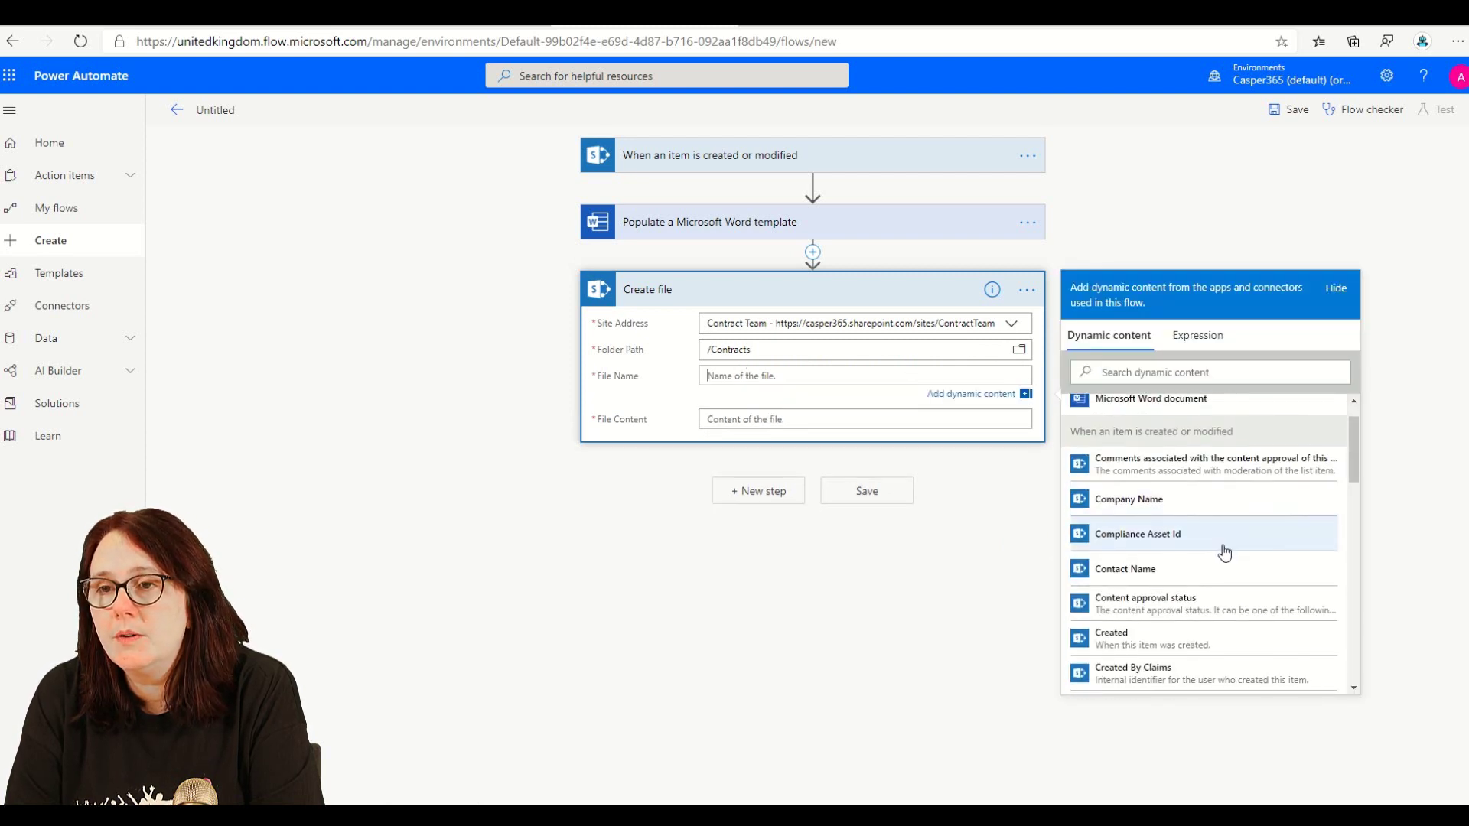
{"action": "left_click", "coordinate": [1173, 504]}
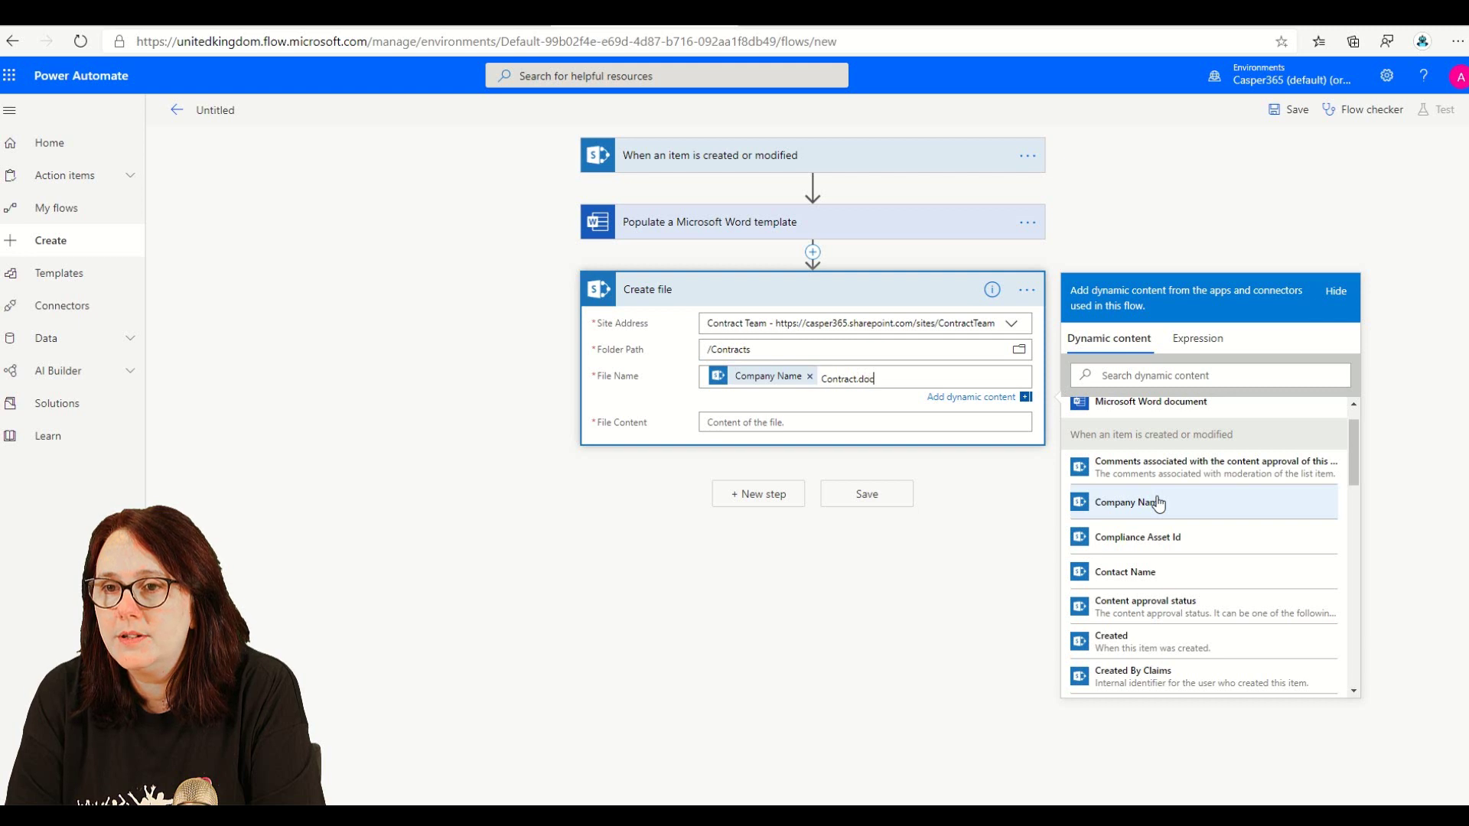
{"action": "key", "text": "shift+Left"}
{"action": "key", "text": "shift+Left"}
{"action": "key", "text": "shift+Left"}
{"action": "key", "text": "shift+Left"}
{"action": "key", "text": "shift+Left"}
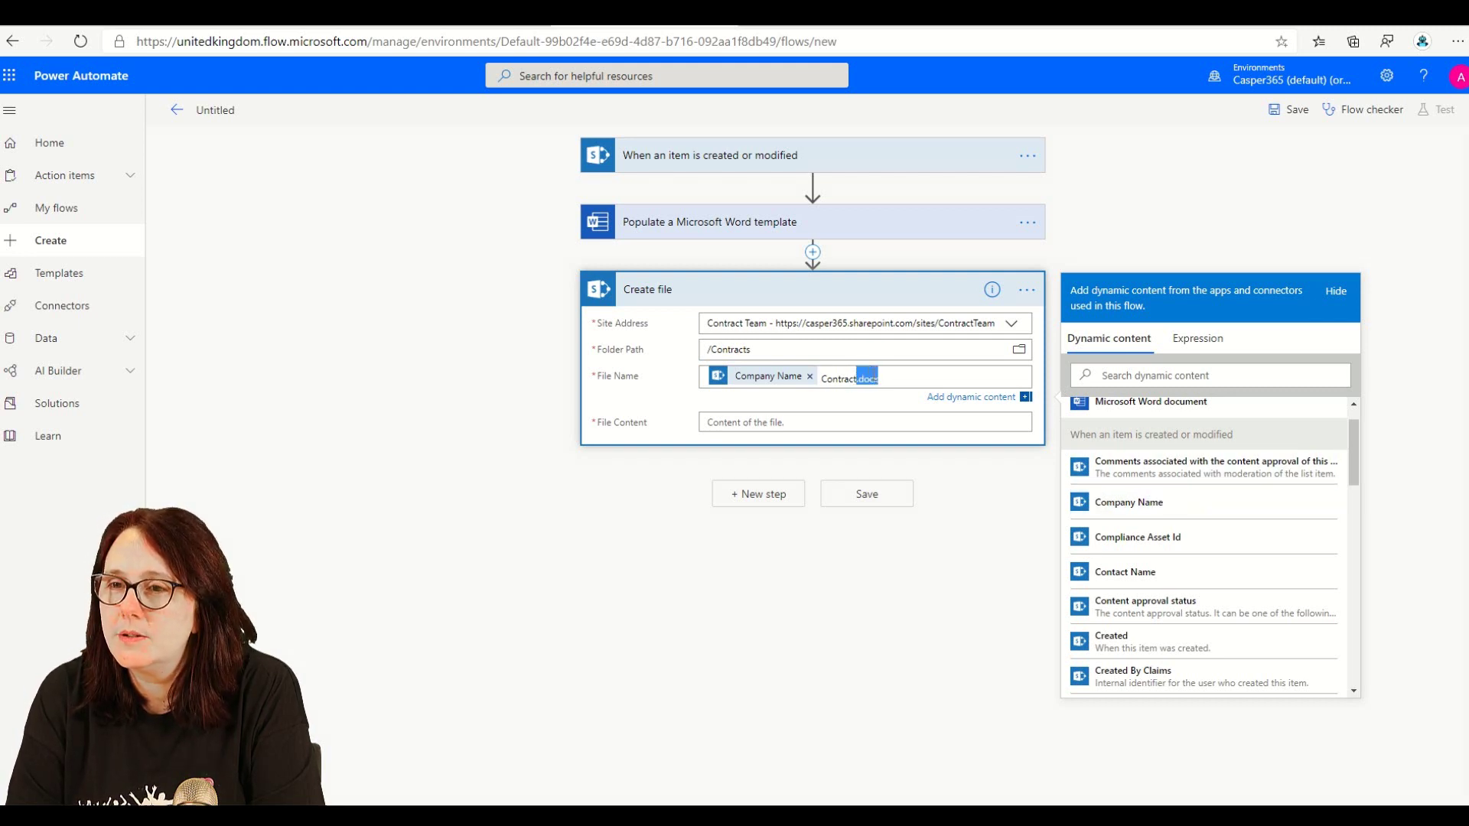
{"action": "left_click", "coordinate": [837, 417]}
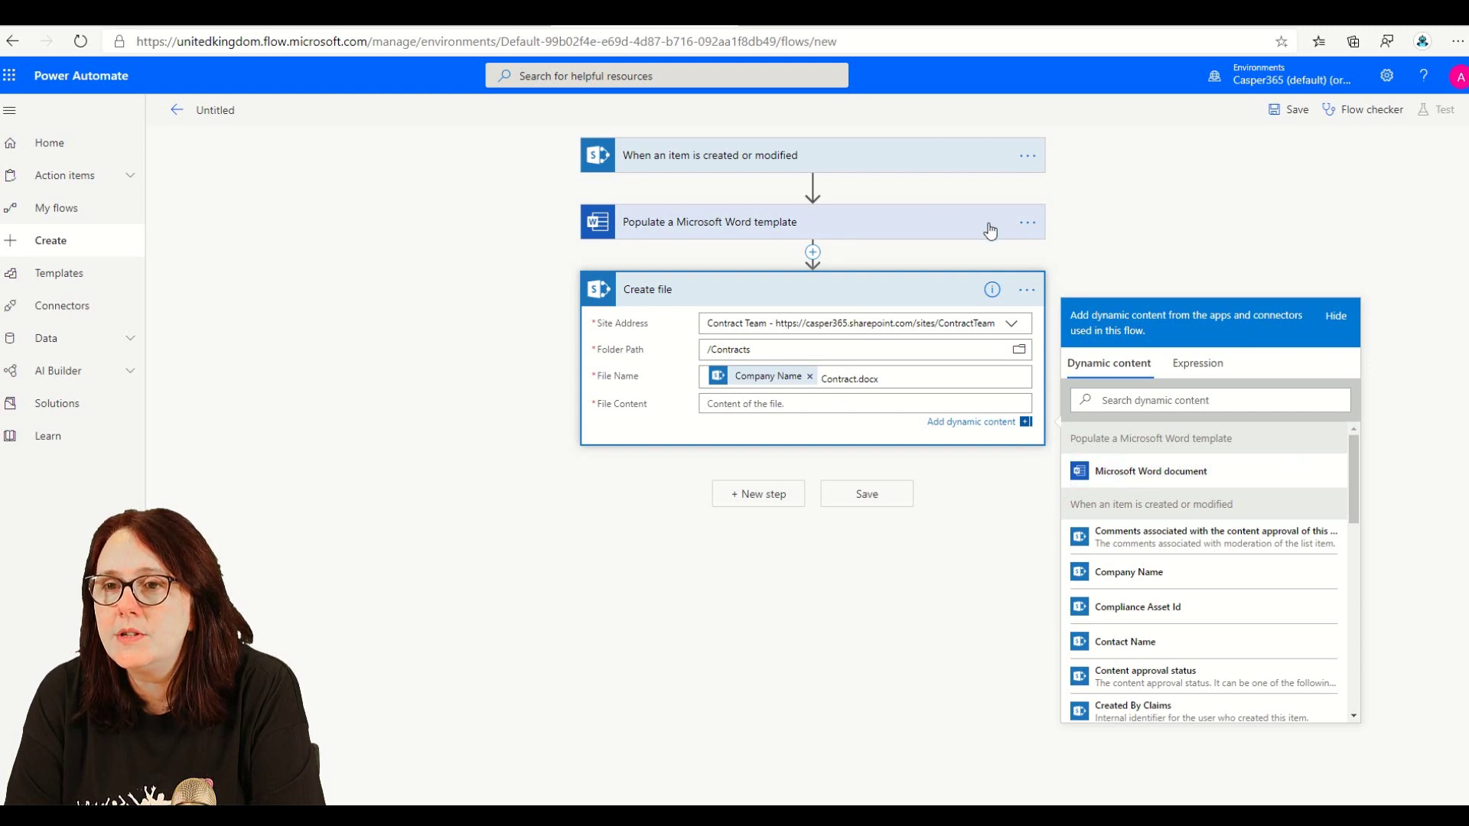
- Rename the Word template step to 'Add My Values to the Document Template'
{"action": "left_click", "coordinate": [1027, 222]}
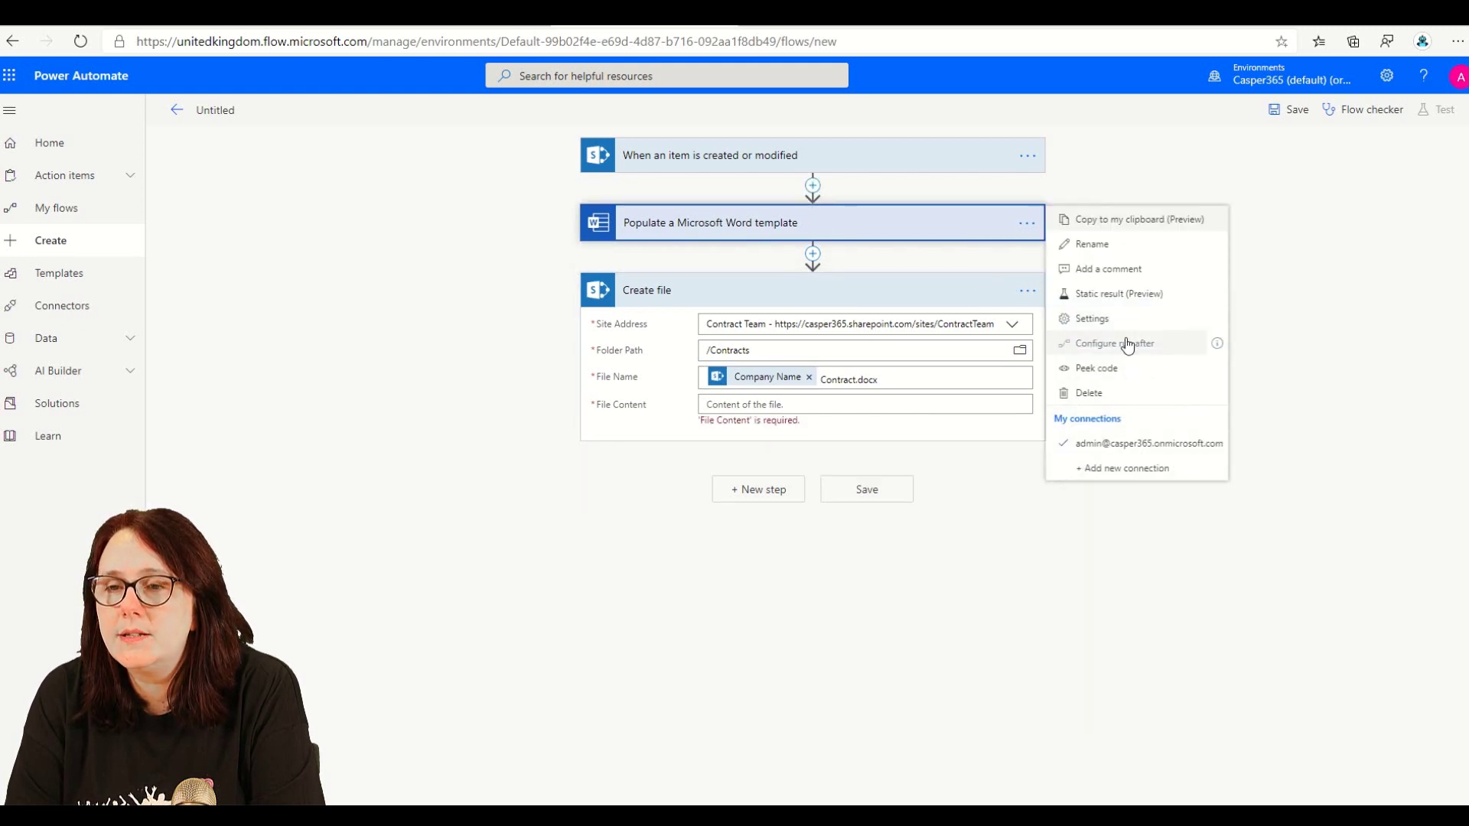
{"action": "left_click", "coordinate": [1110, 245]}
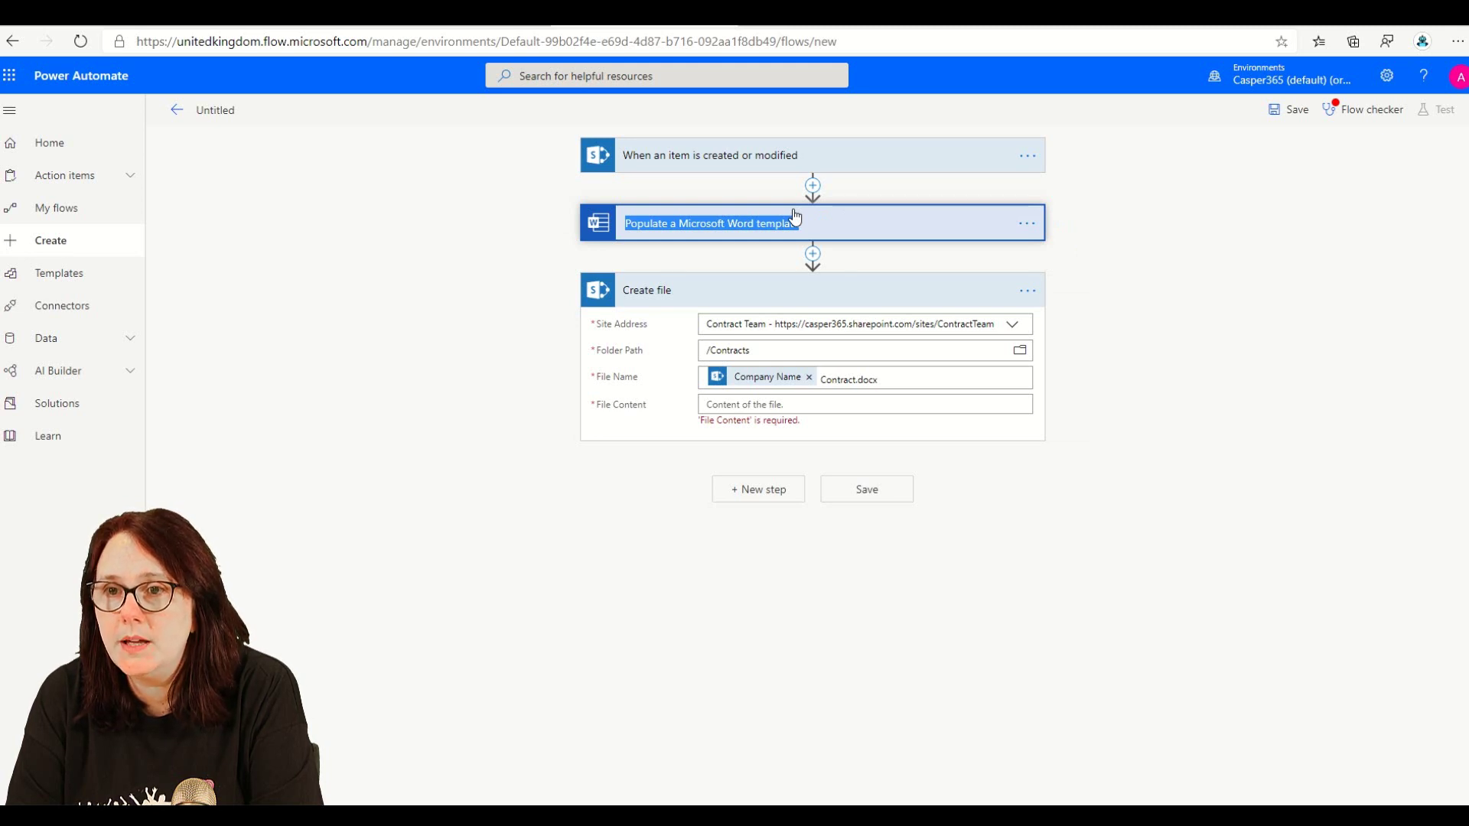
{"action": "type", "text": "Add My "}
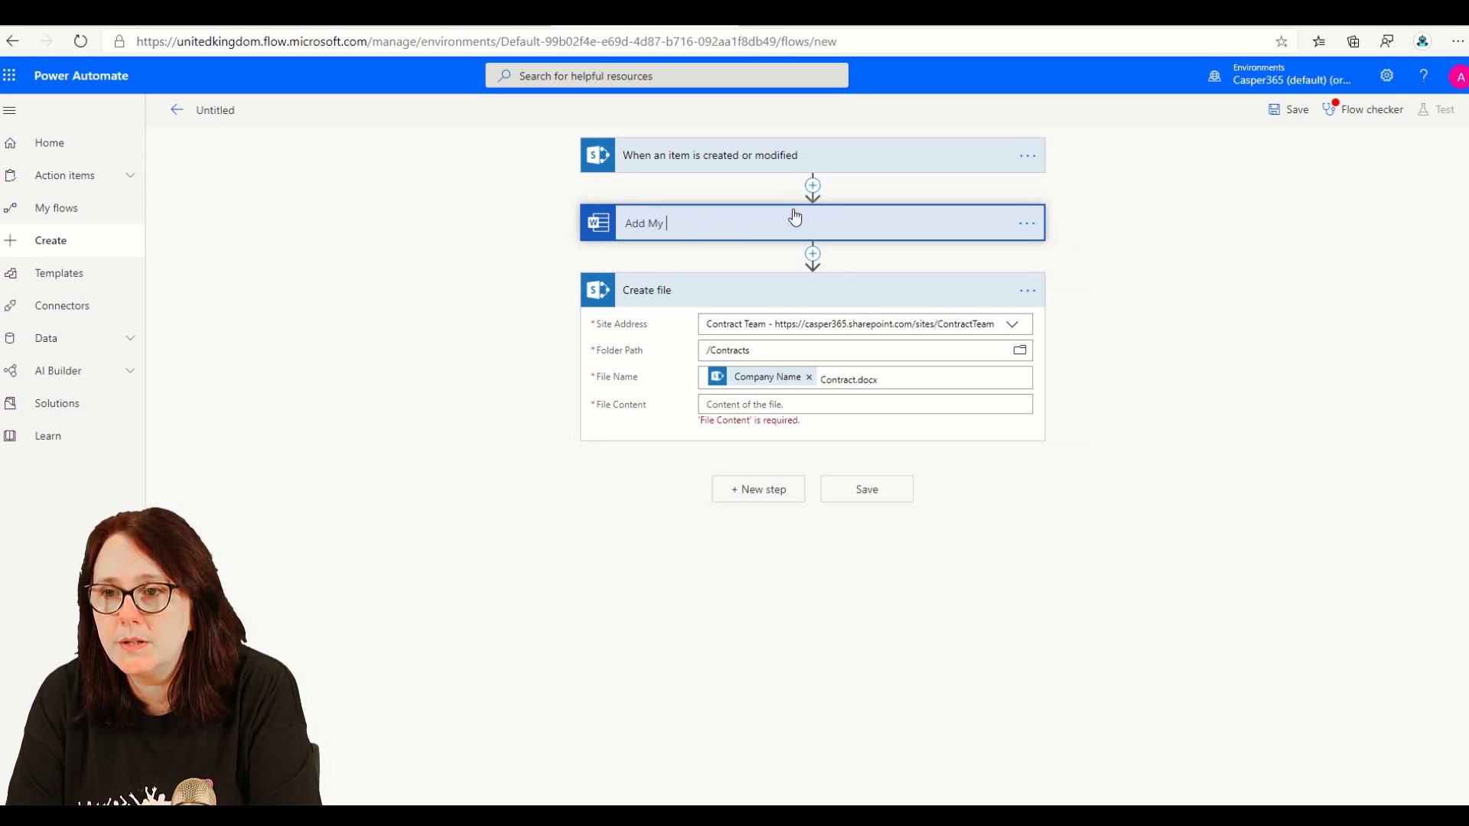
{"action": "type", "text": "Values to the Docuemnt"}
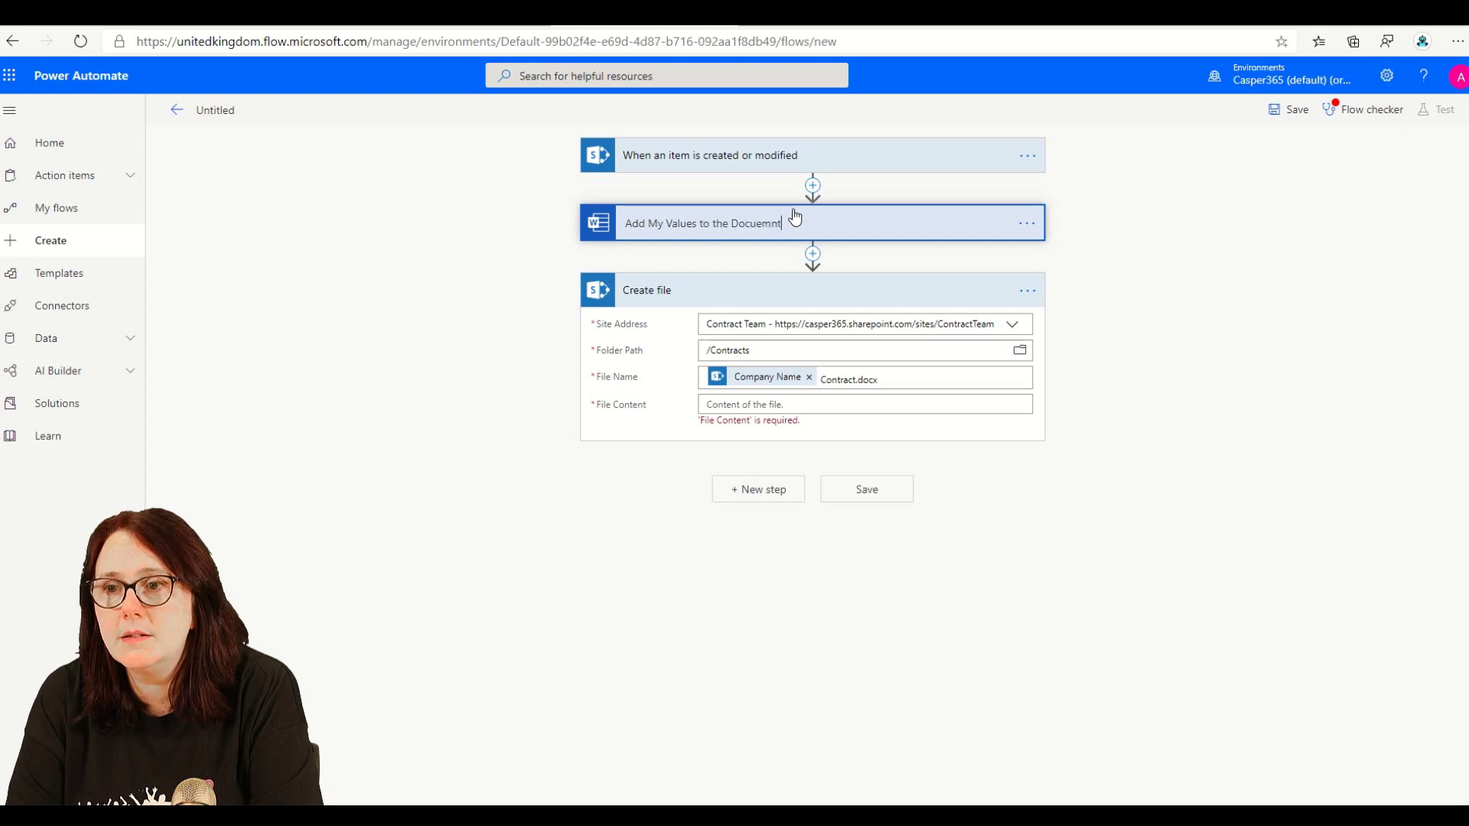
{"action": "key", "text": "BackSpace"}
{"action": "key", "text": "BackSpace"}
{"action": "key", "text": "BackSpace"}
{"action": "key", "text": "BackSpace"}
{"action": "type", "text": "ment Template"}
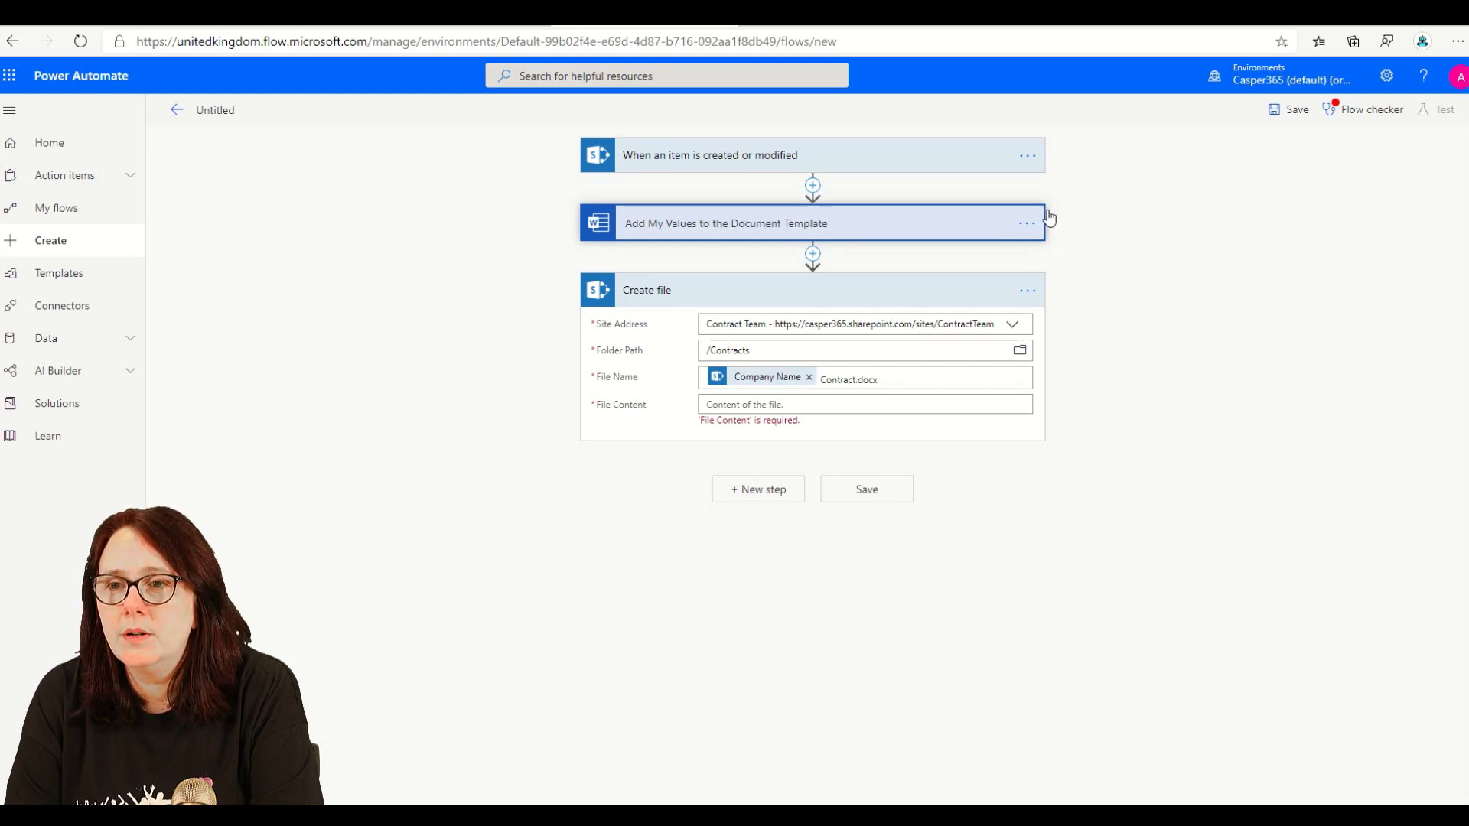
{"action": "left_click", "coordinate": [1049, 217]}
- Fill File Content with the Word step's generated document and save the flow
{"action": "left_click", "coordinate": [806, 395]}
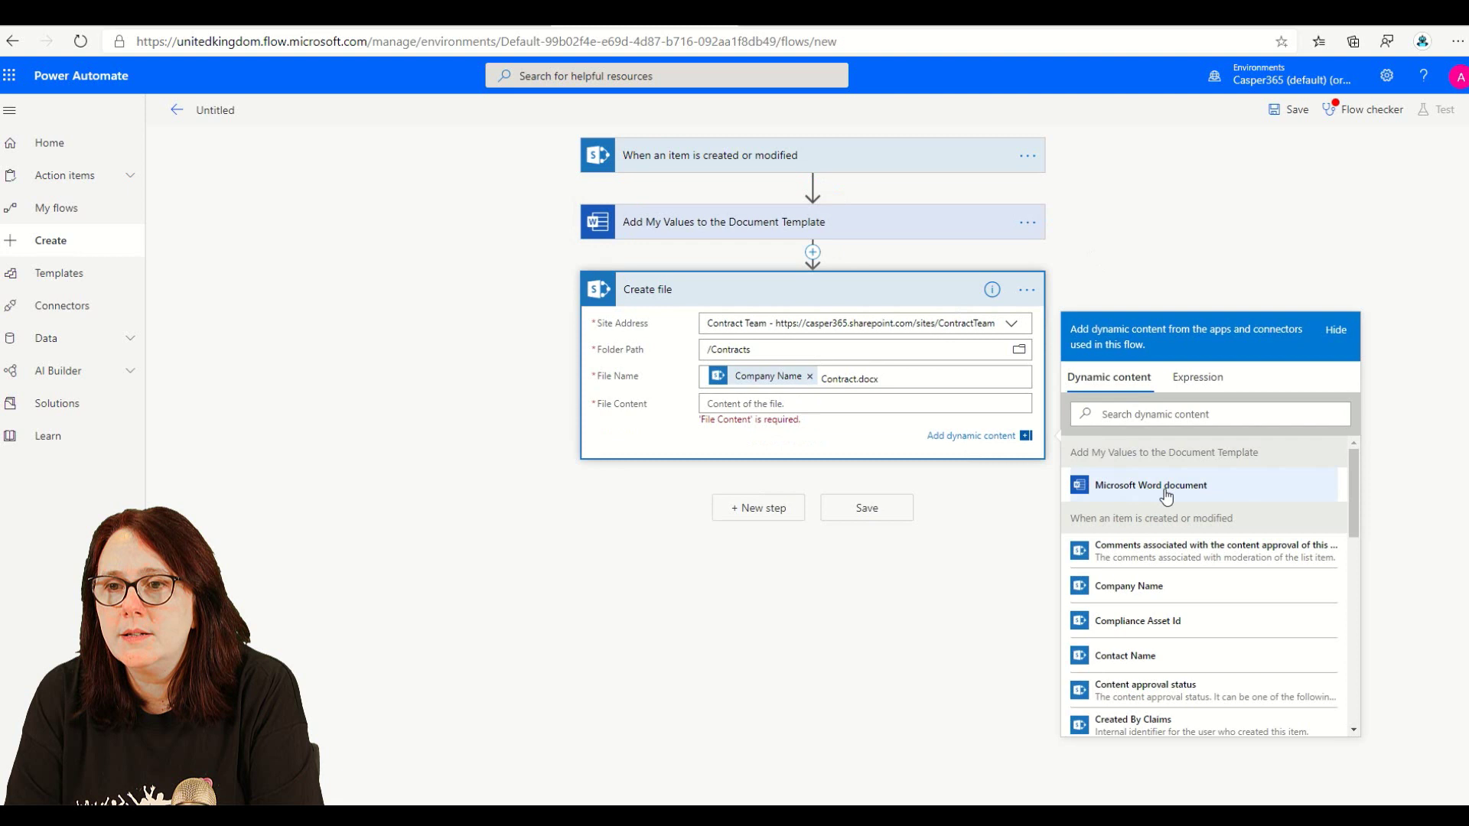
{"action": "left_click", "coordinate": [1193, 483]}
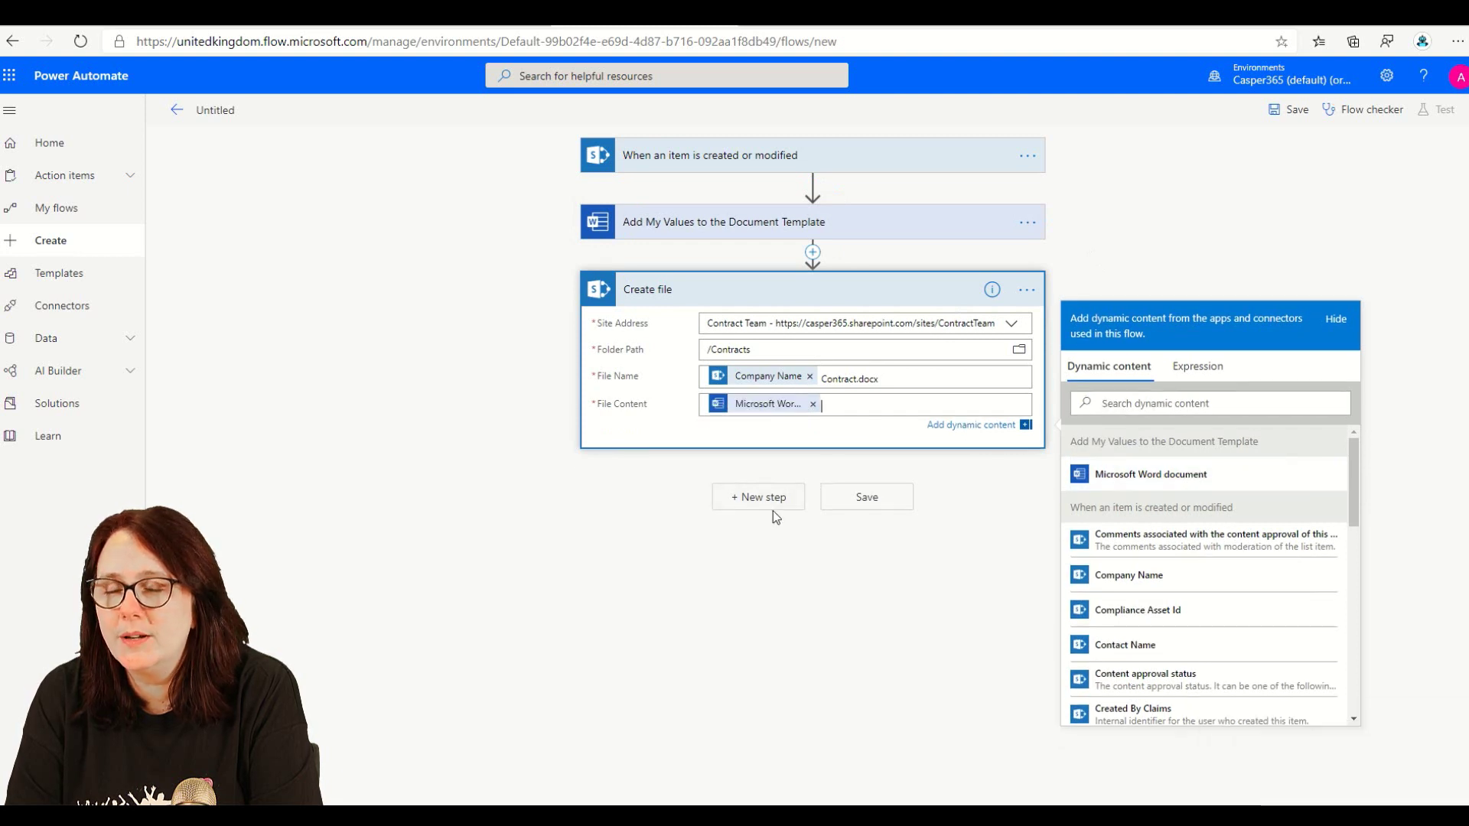
{"action": "left_click", "coordinate": [867, 499]}
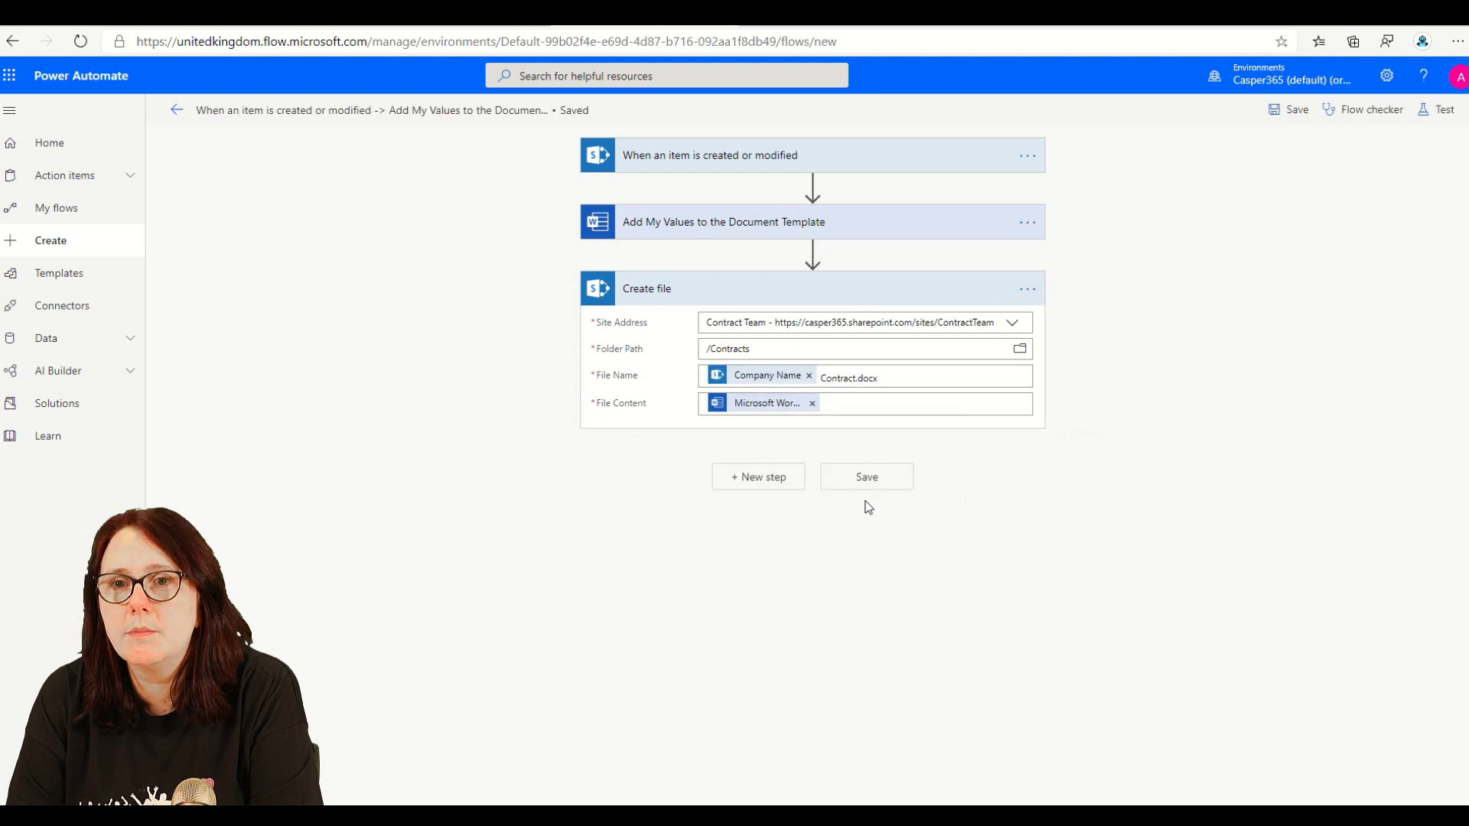
- Name the flow 'Create a Contract from Template', save it, and return to its details page
{"action": "left_click", "coordinate": [319, 111]}
{"action": "type", "text": "Crea"}
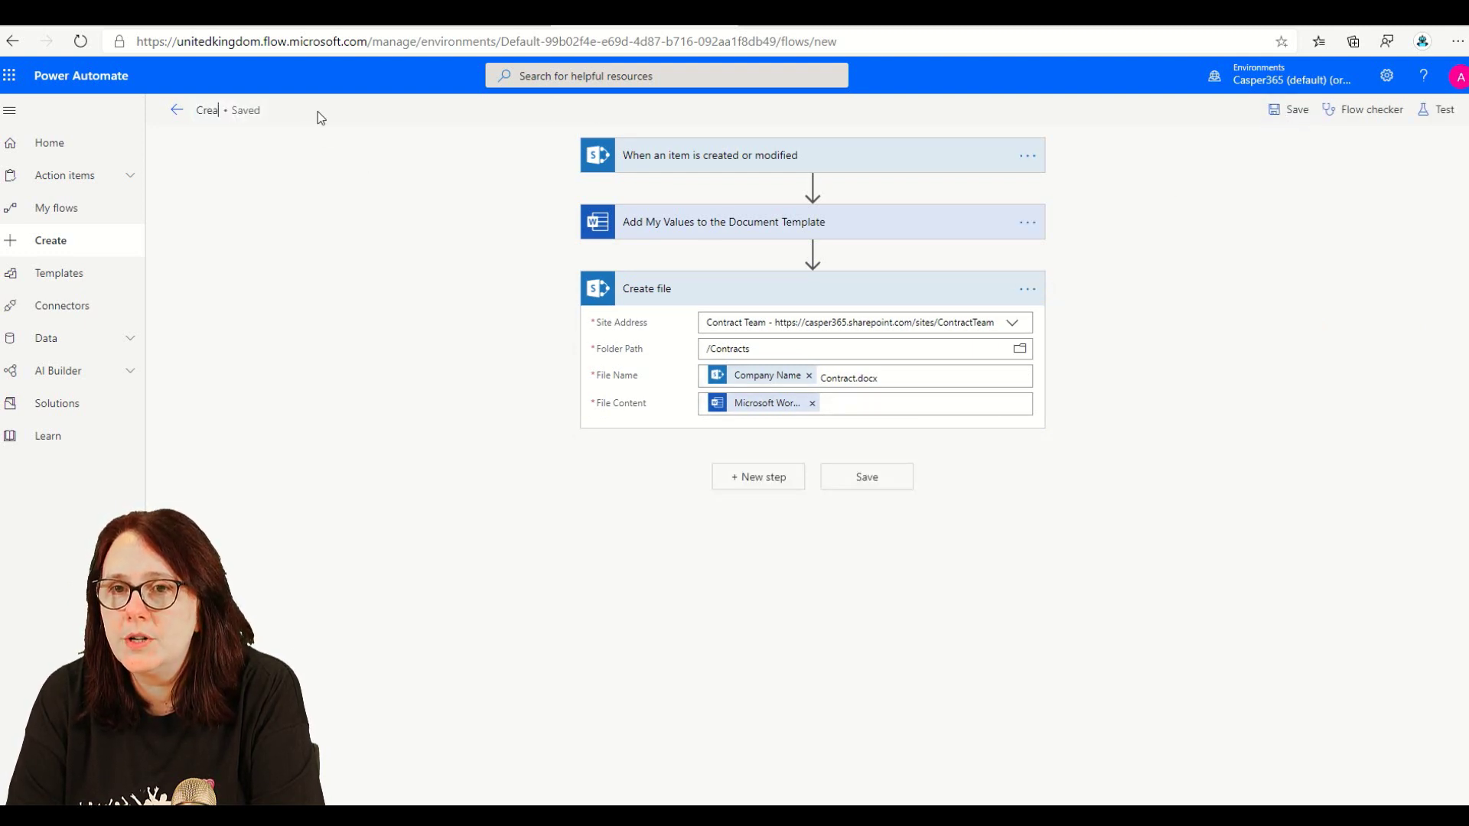
{"action": "type", "text": "te a C"}
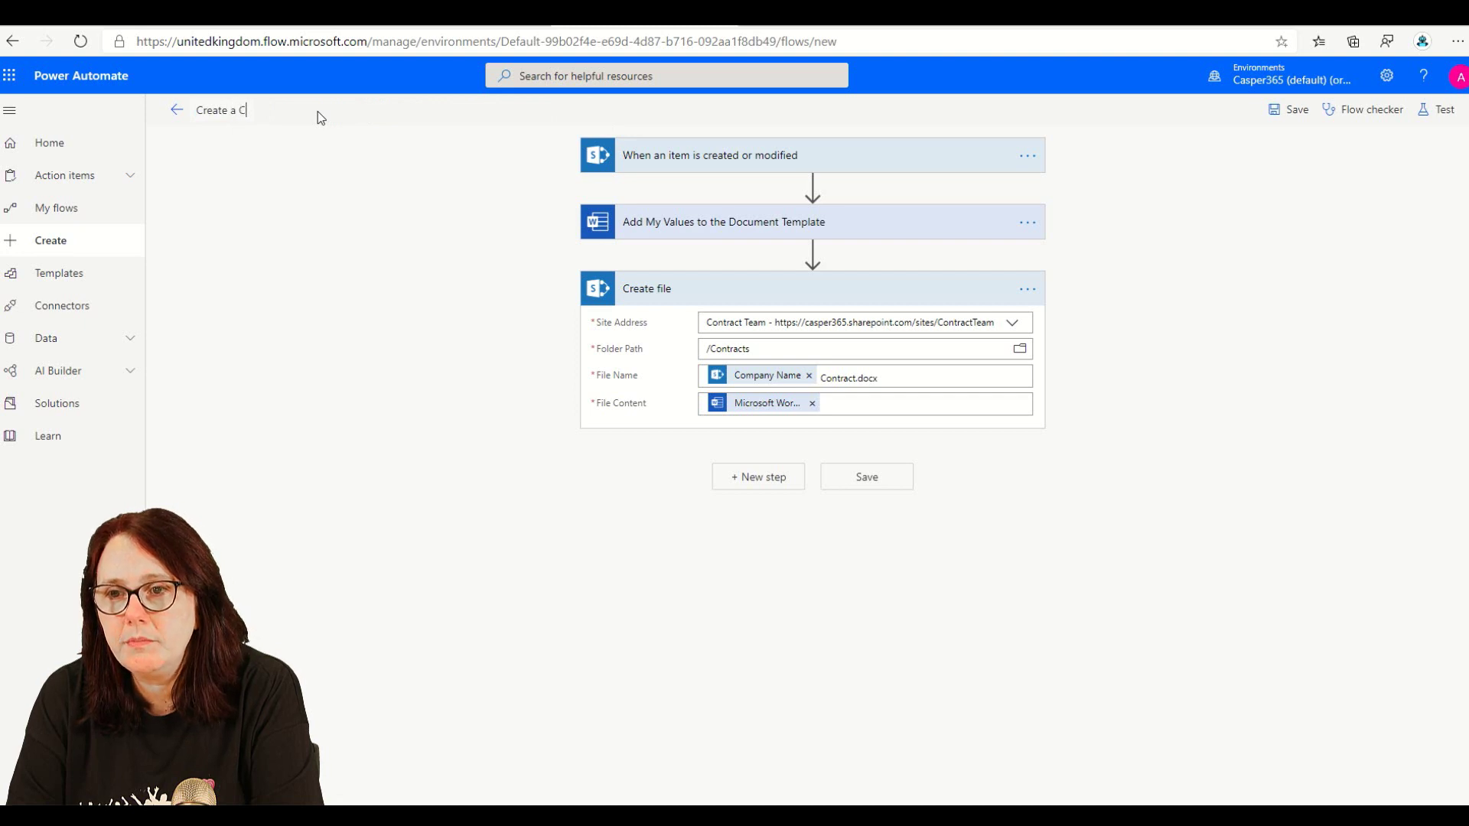
{"action": "type", "text": "ontract from Template"}
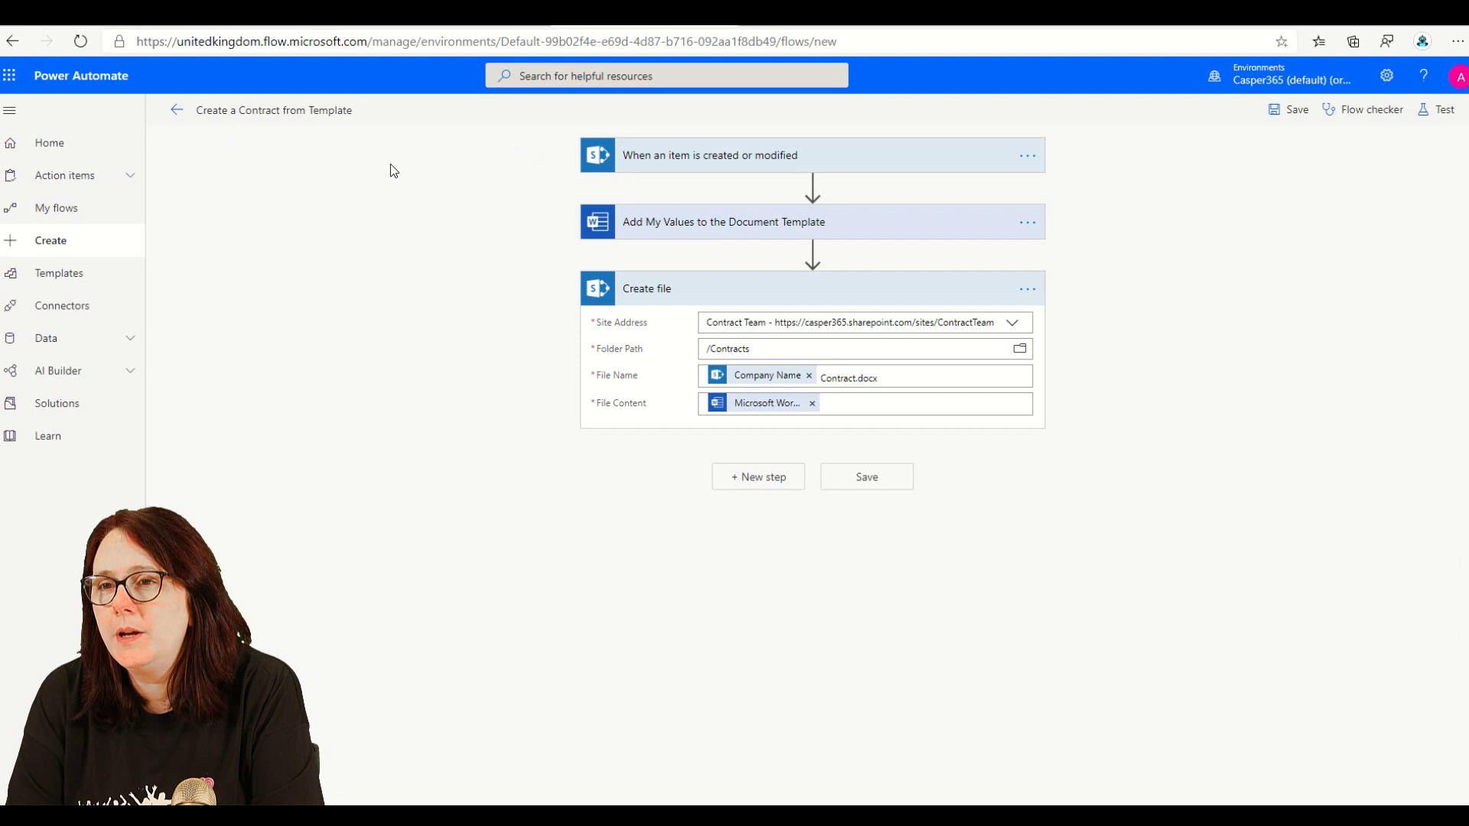
{"action": "left_click", "coordinate": [1285, 110]}
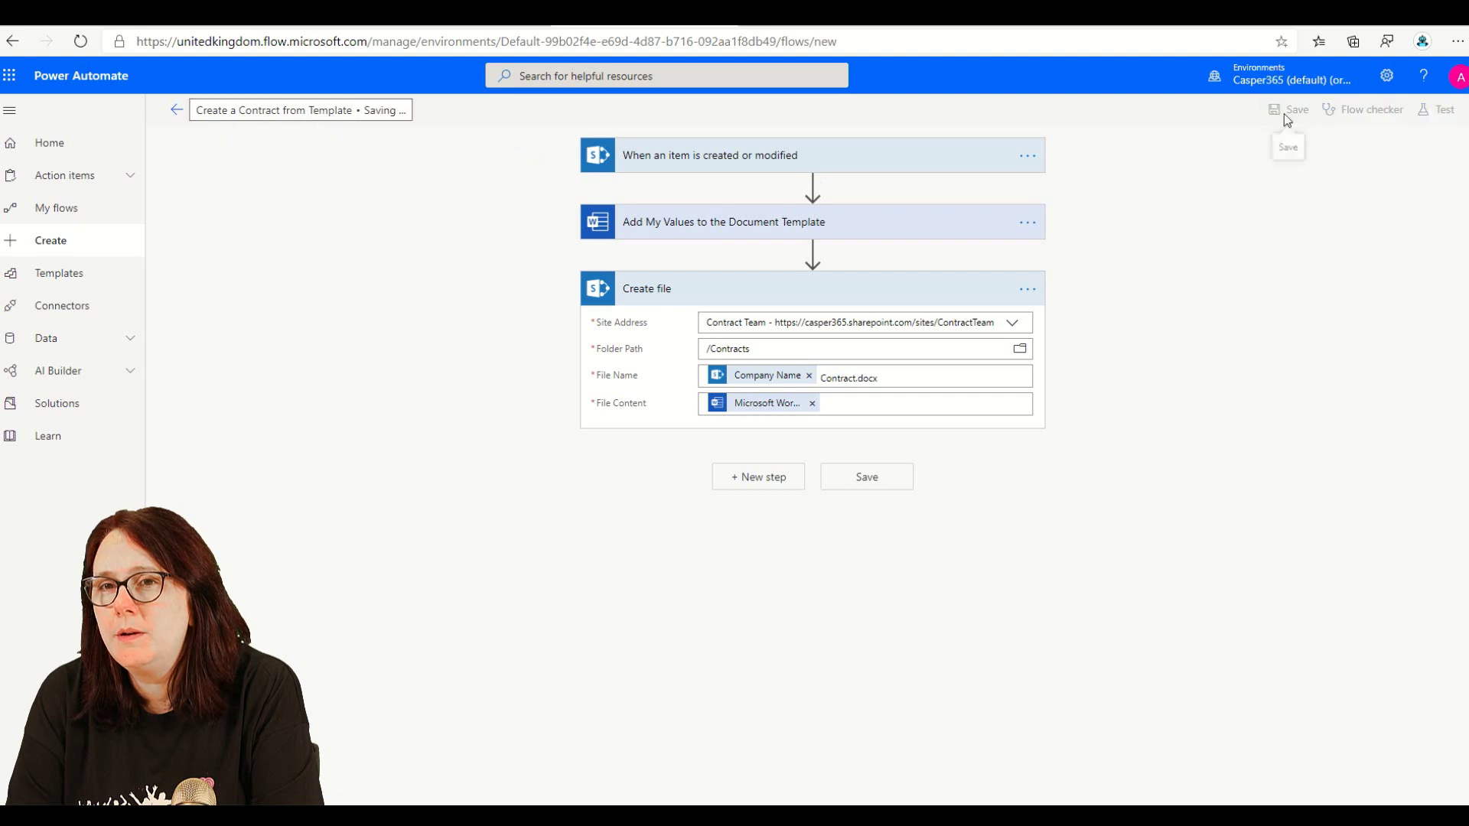
{"action": "left_click", "coordinate": [179, 112]}
{"action": "left_click", "coordinate": [807, 165]}
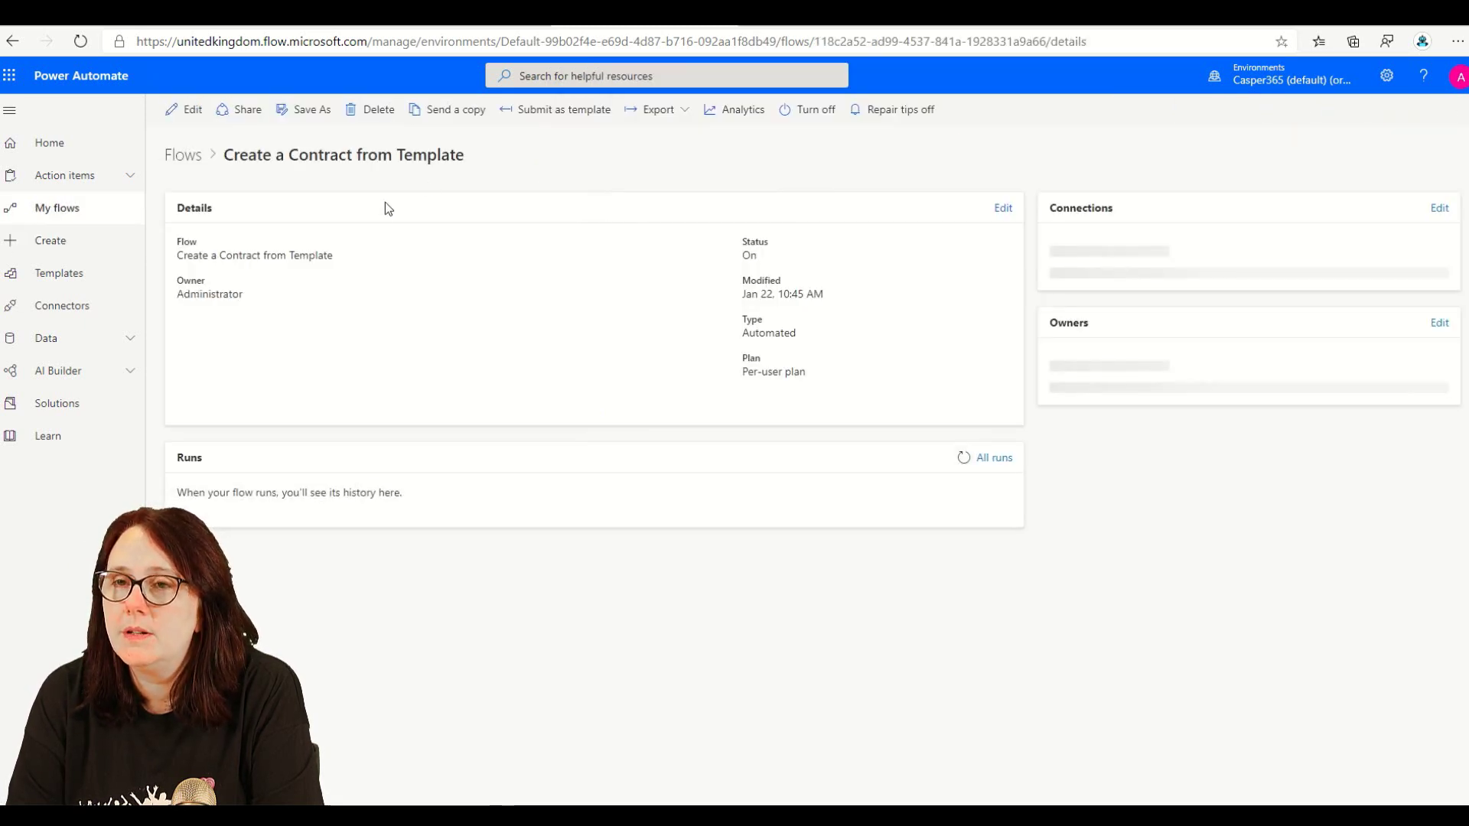
- Append 'Contract' after the Company Name token in Create file's File Name and save
{"action": "left_click", "coordinate": [187, 111]}
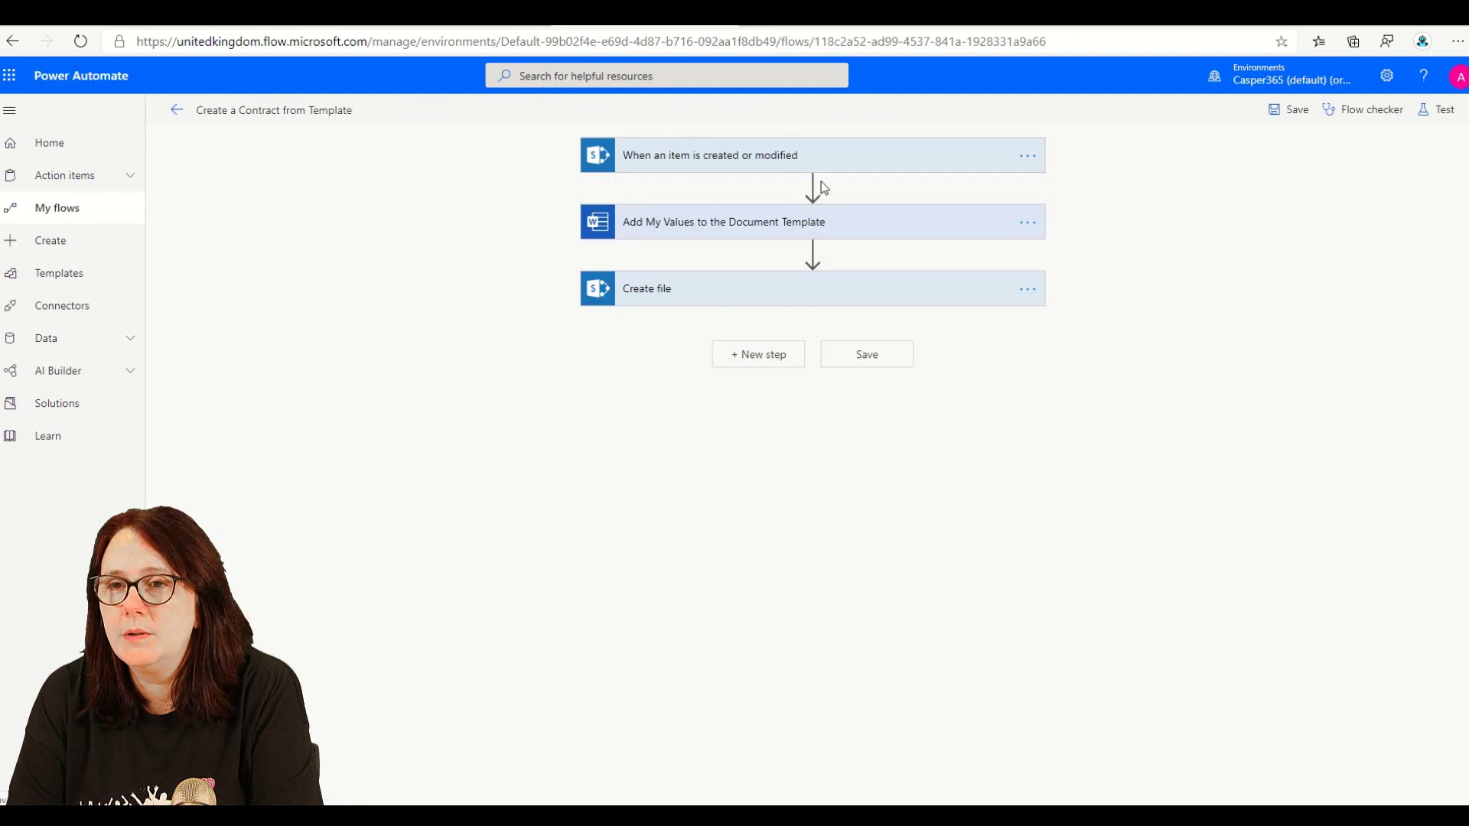
{"action": "left_click", "coordinate": [824, 297]}
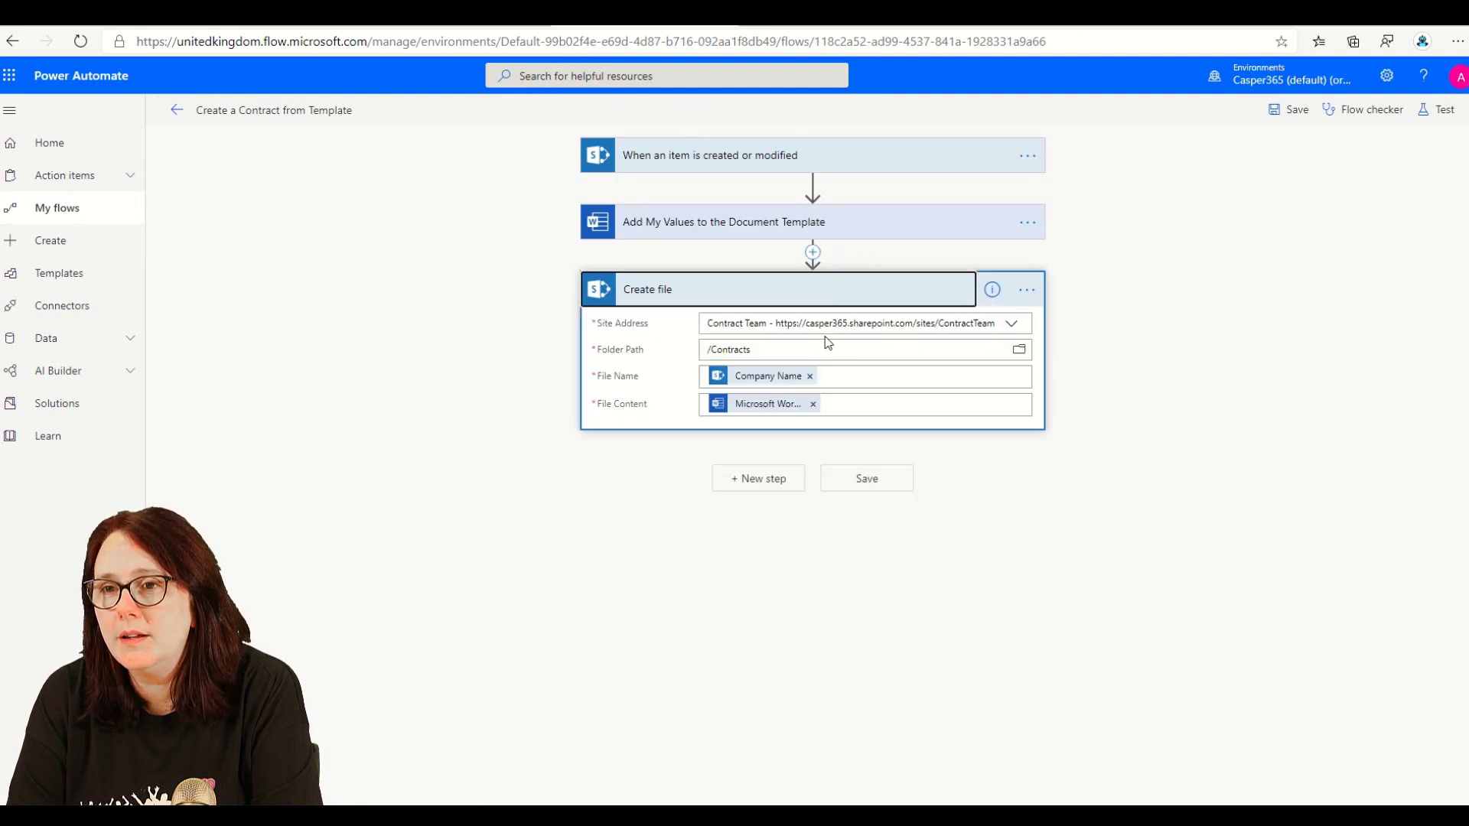
{"action": "left_click", "coordinate": [829, 378]}
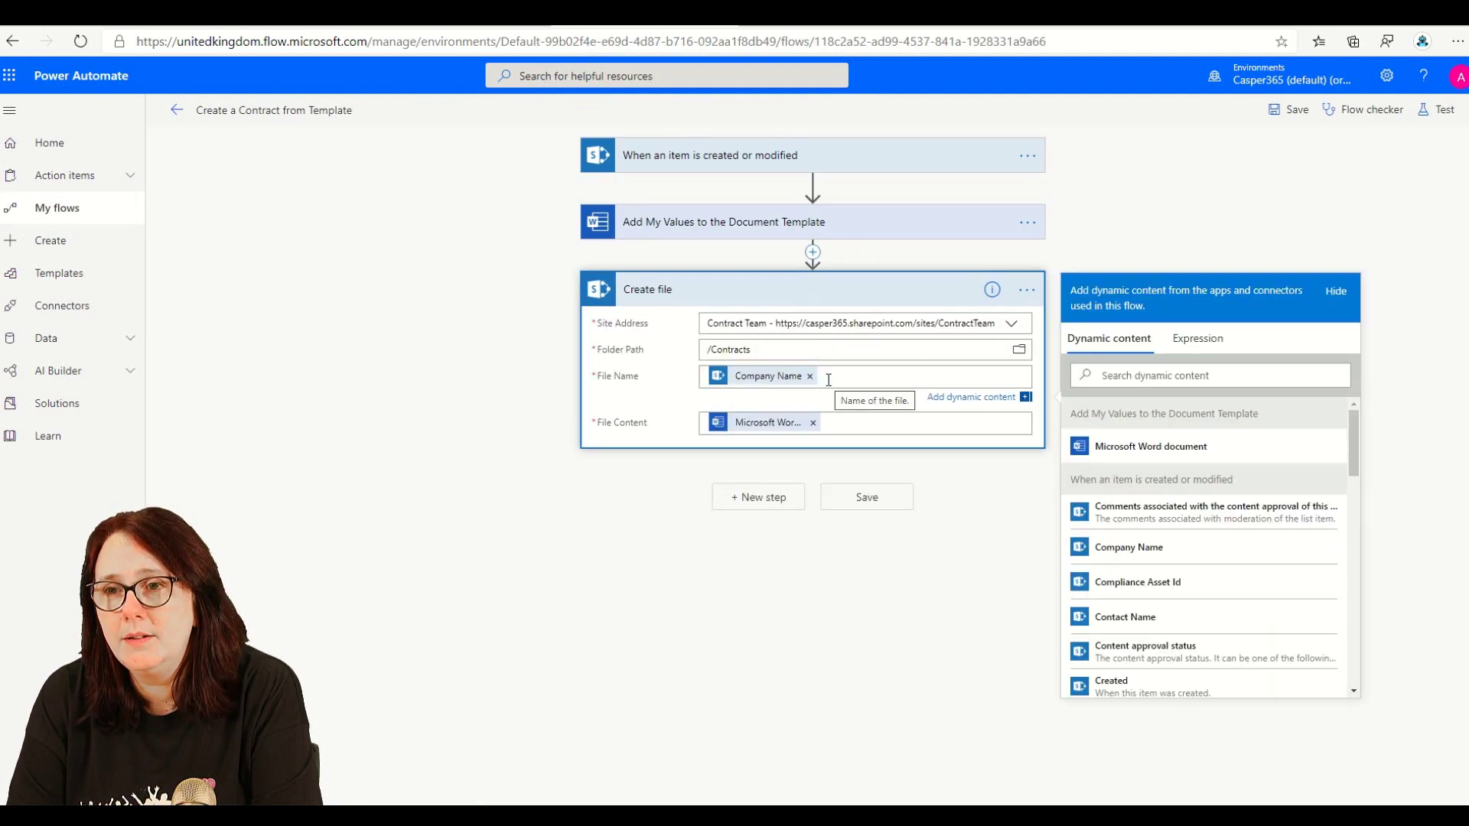
{"action": "type", "text": "Contract.docx"}
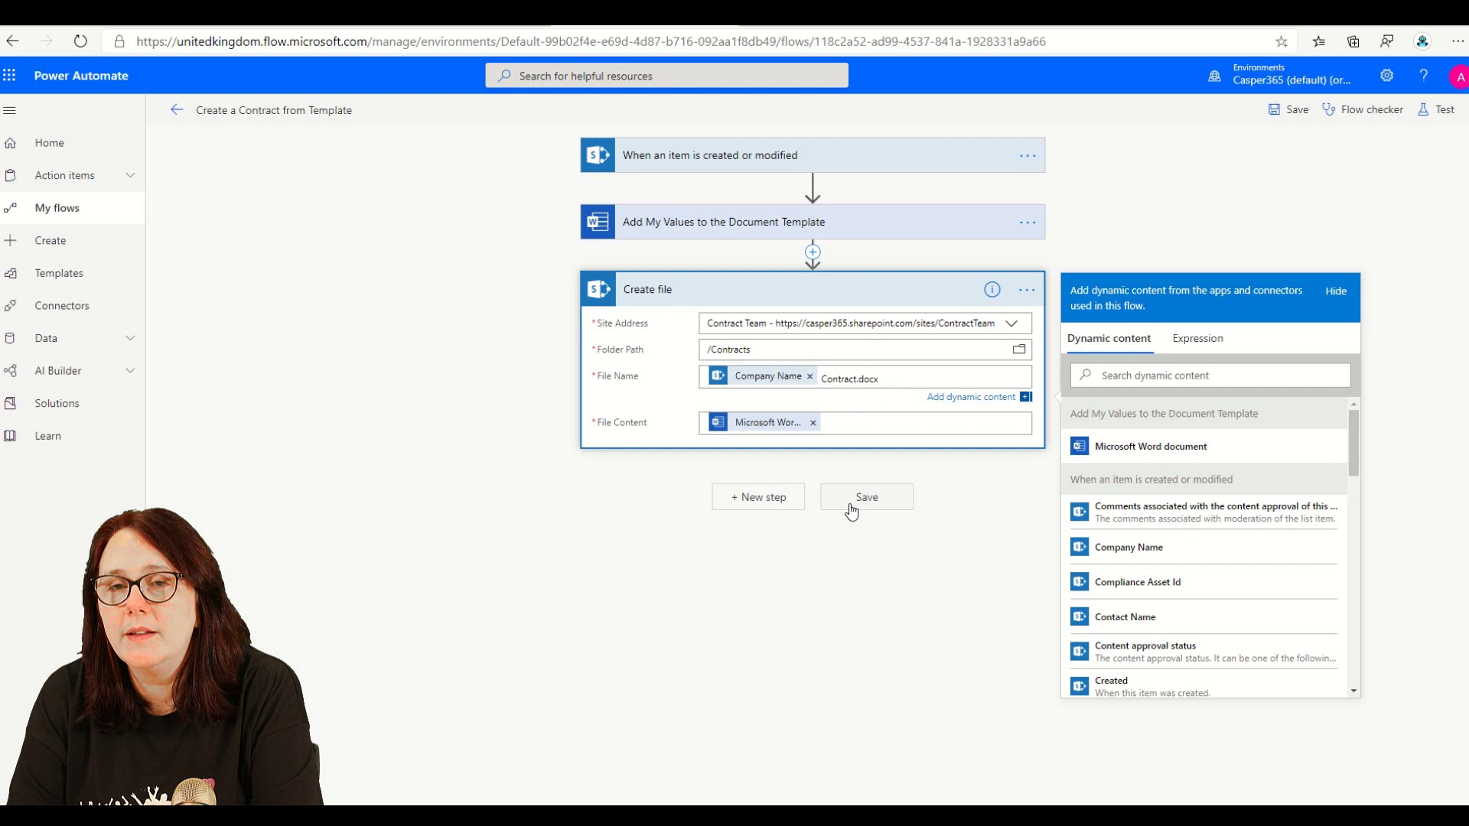
{"action": "left_click", "coordinate": [849, 503]}
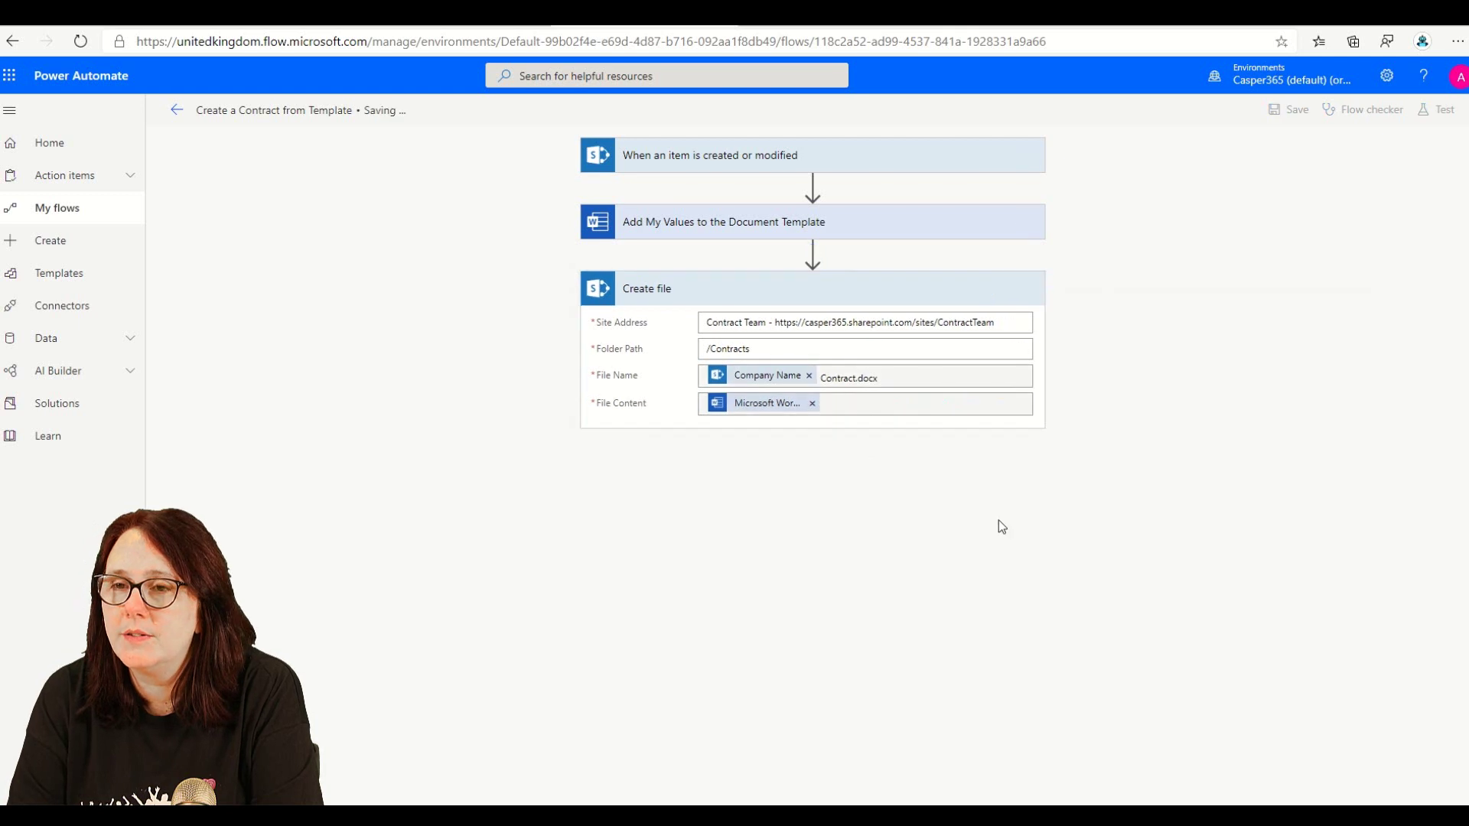
- Reopen the flow and check the Create file step and the trigger's Contract Details list
{"action": "left_click", "coordinate": [177, 109]}
{"action": "left_click", "coordinate": [187, 109]}
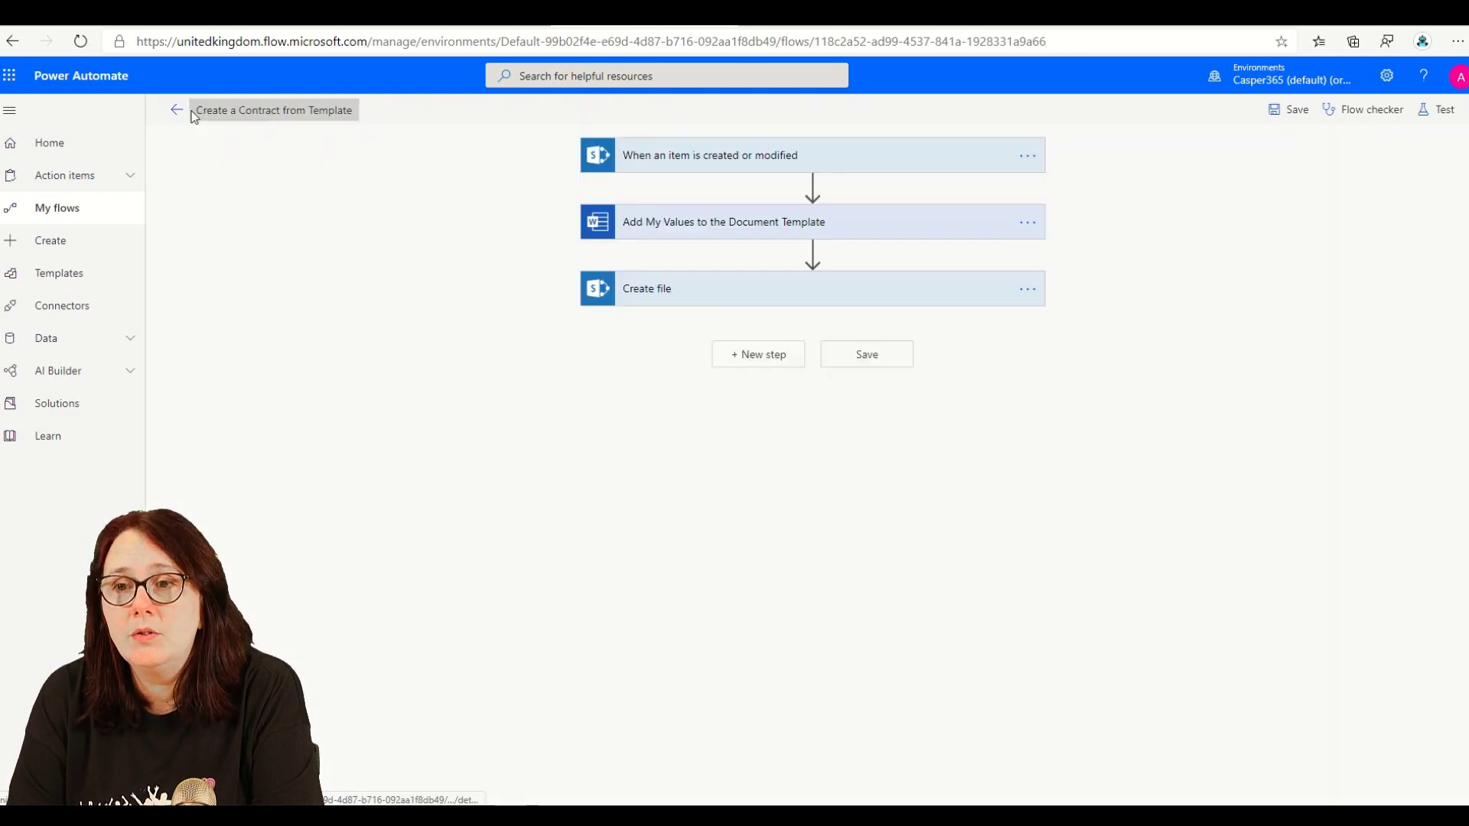
{"action": "left_click", "coordinate": [687, 291]}
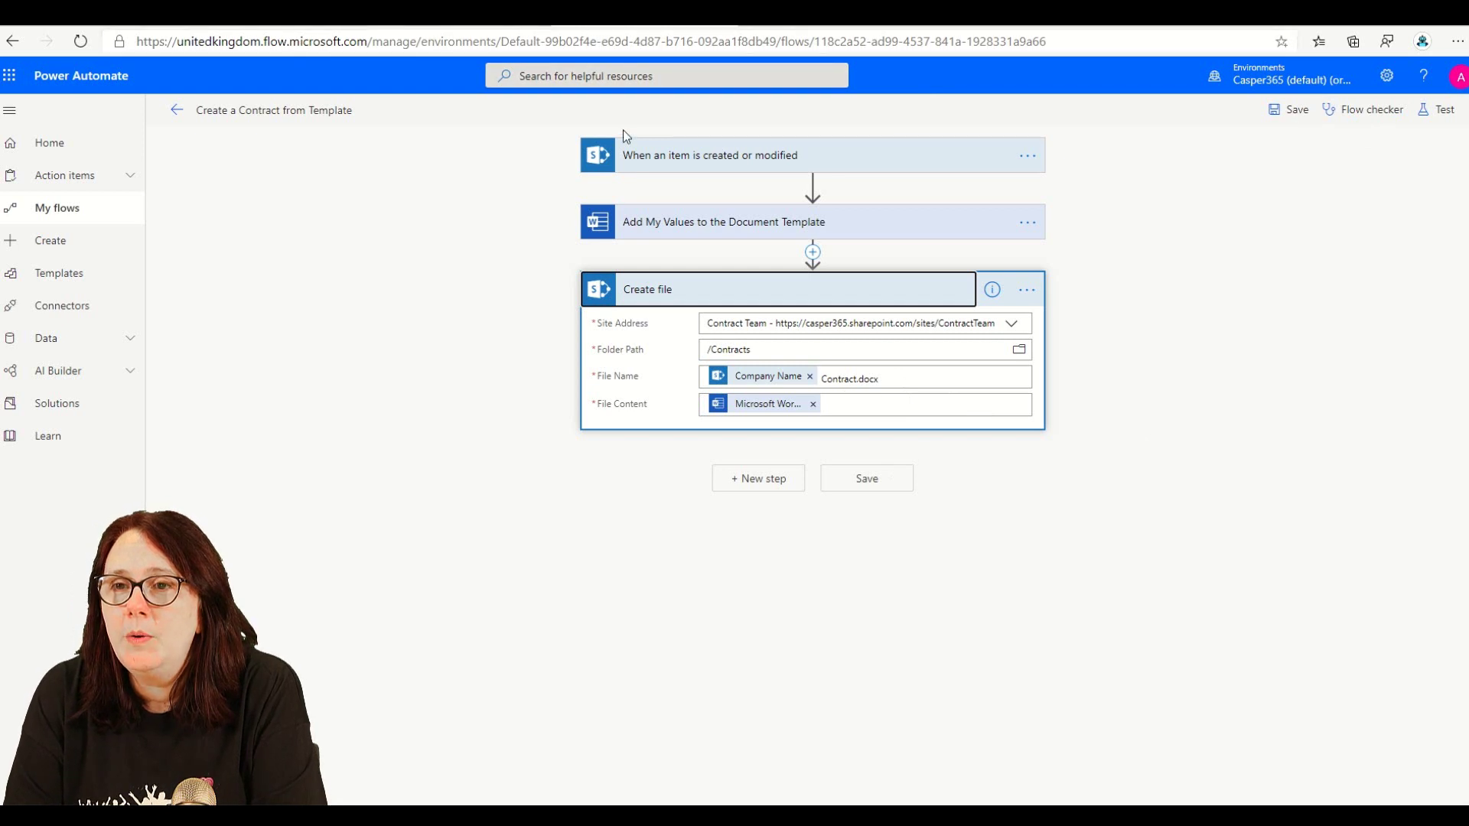
{"action": "left_click", "coordinate": [711, 160]}
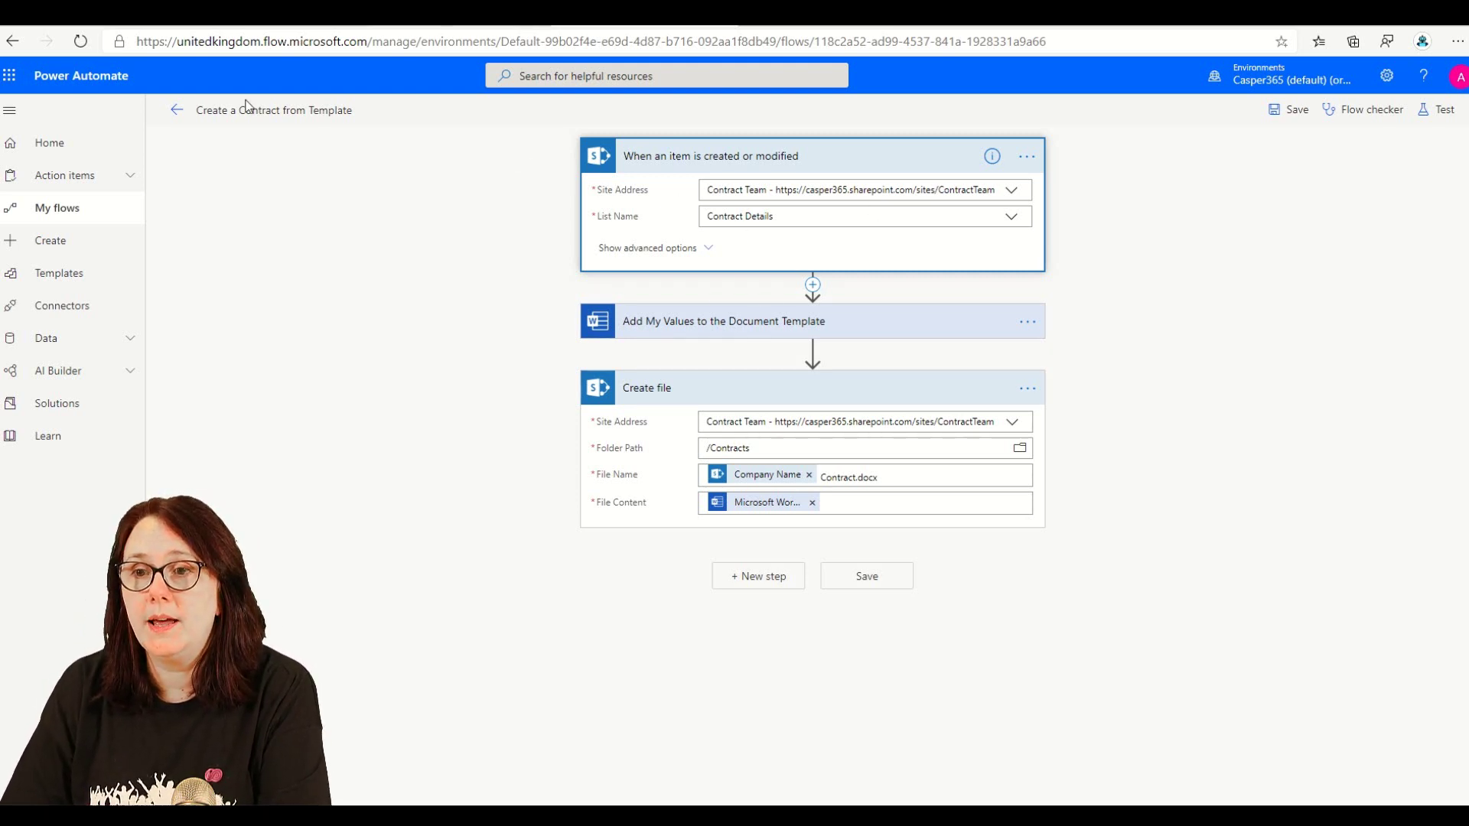
- Add a Contract Details item titled 'My Test' with company Sharons Flowers and a contact name
{"action": "left_click", "coordinate": [177, 109]}
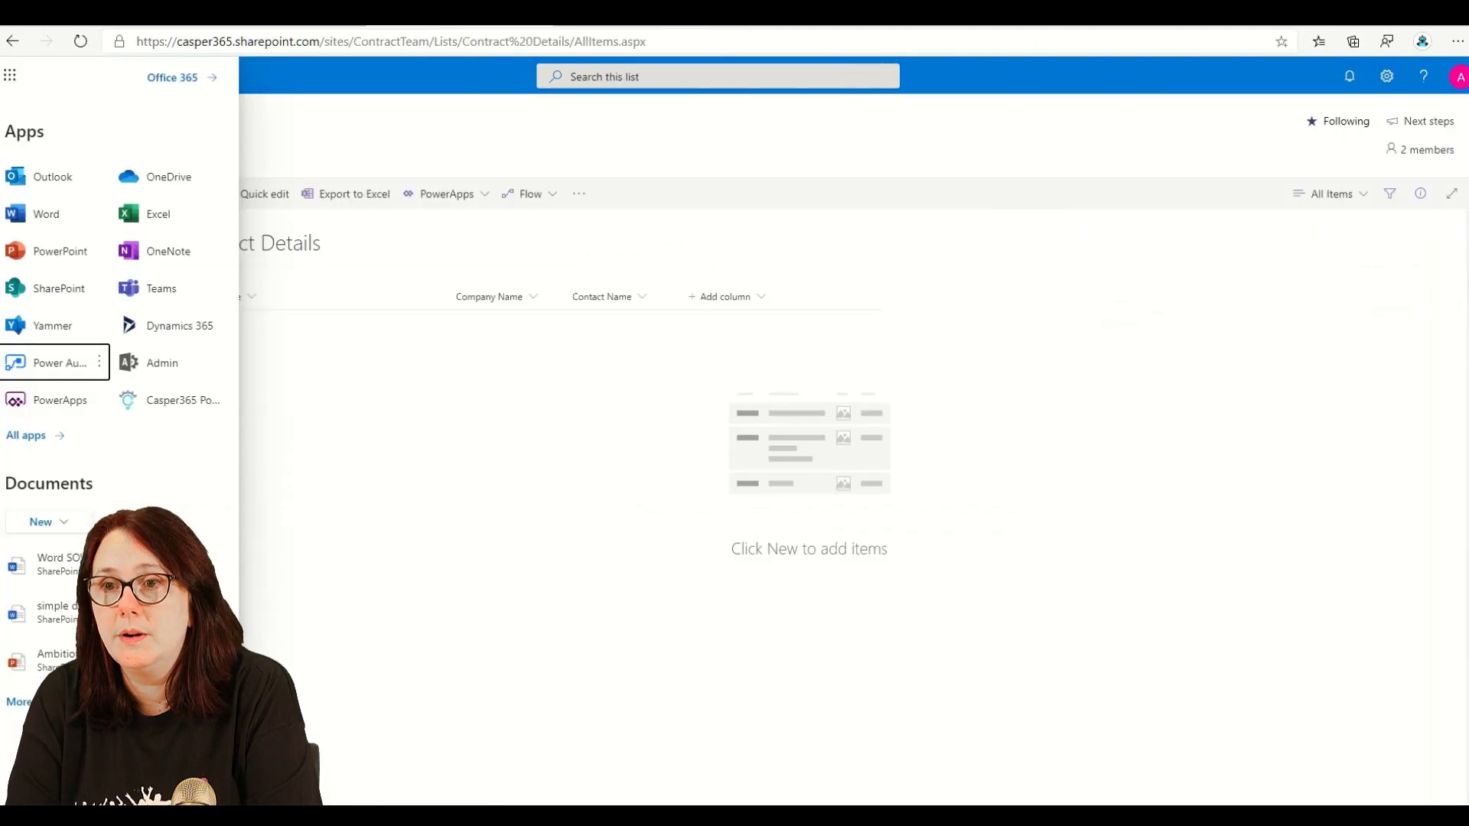
{"action": "left_click", "coordinate": [384, 163]}
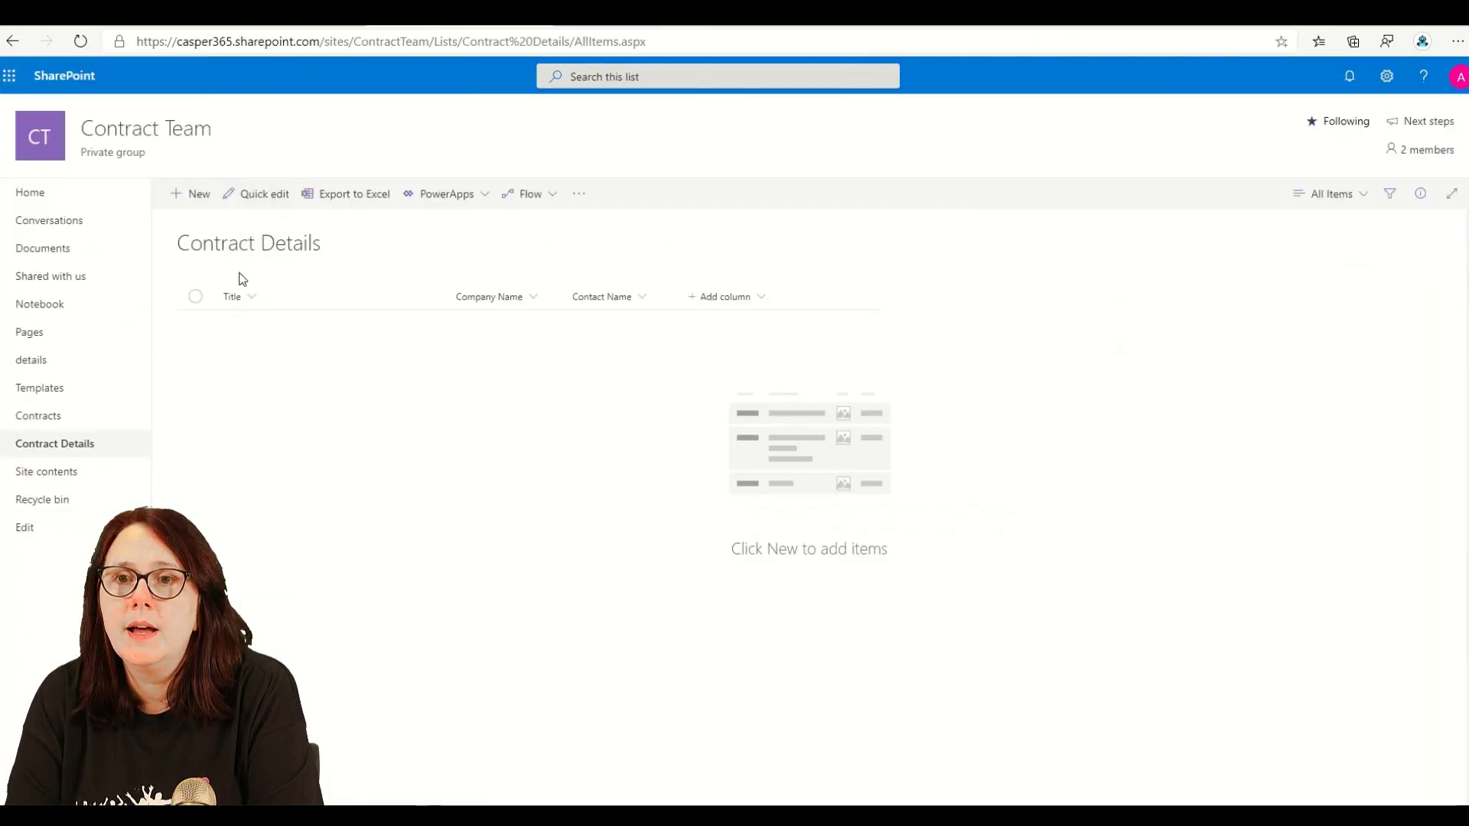
{"action": "left_click", "coordinate": [192, 196]}
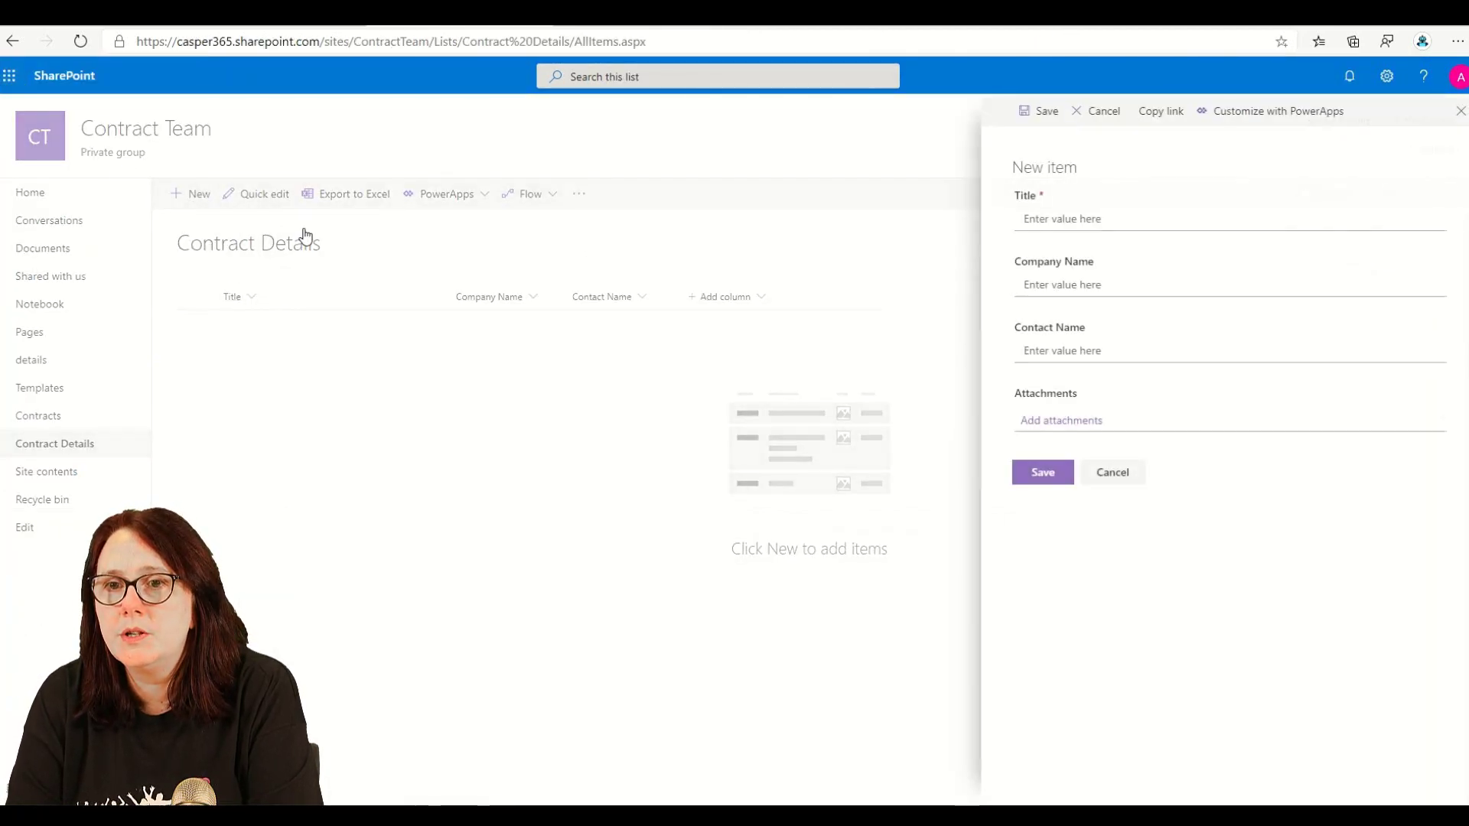
{"action": "left_click", "coordinate": [1122, 220]}
{"action": "type", "text": "M"}
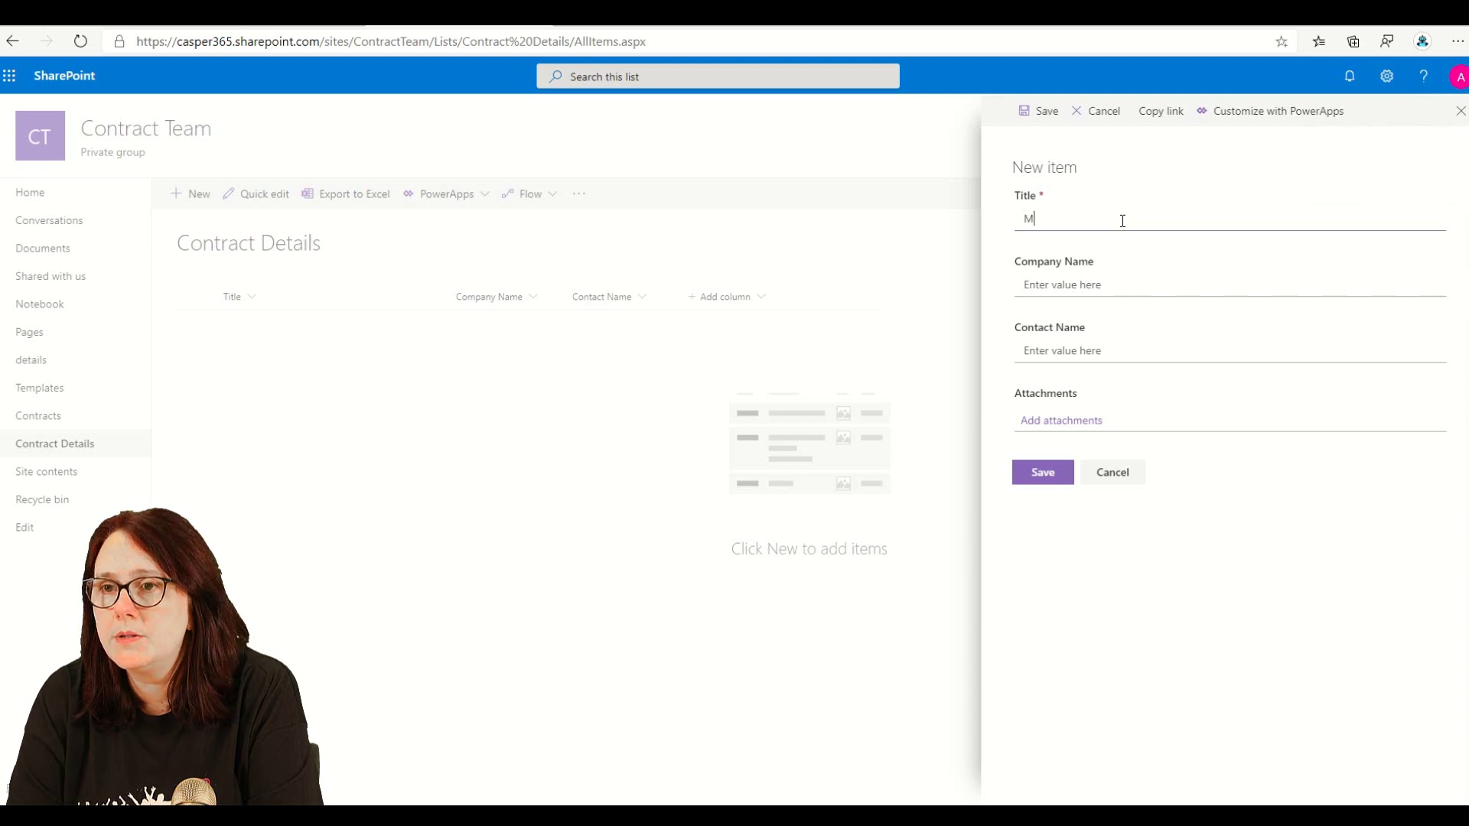
{"action": "type", "text": "y Test"}
{"action": "key", "text": "Tab"}
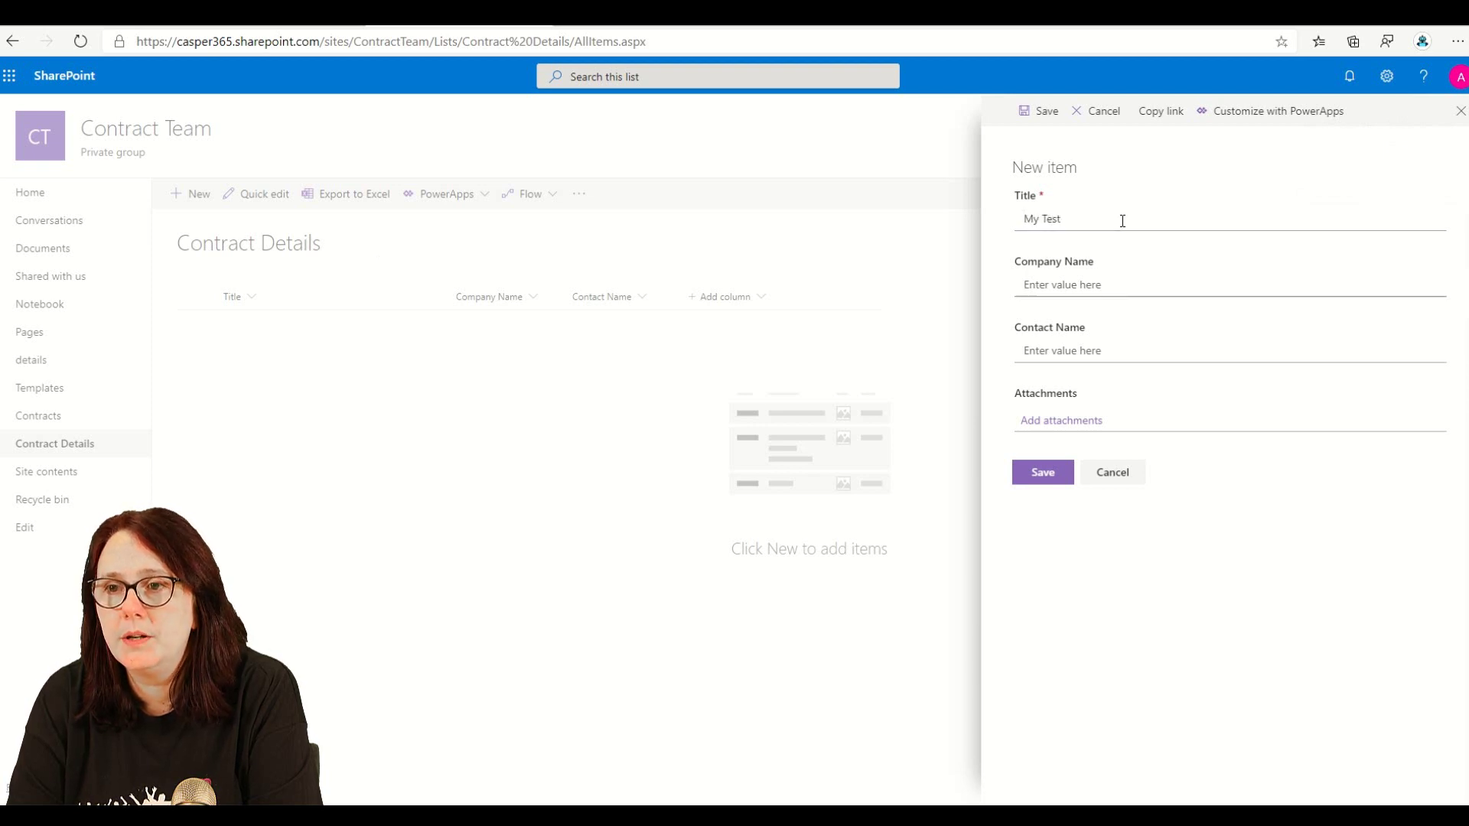
{"action": "type", "text": "Sharons Flo"}
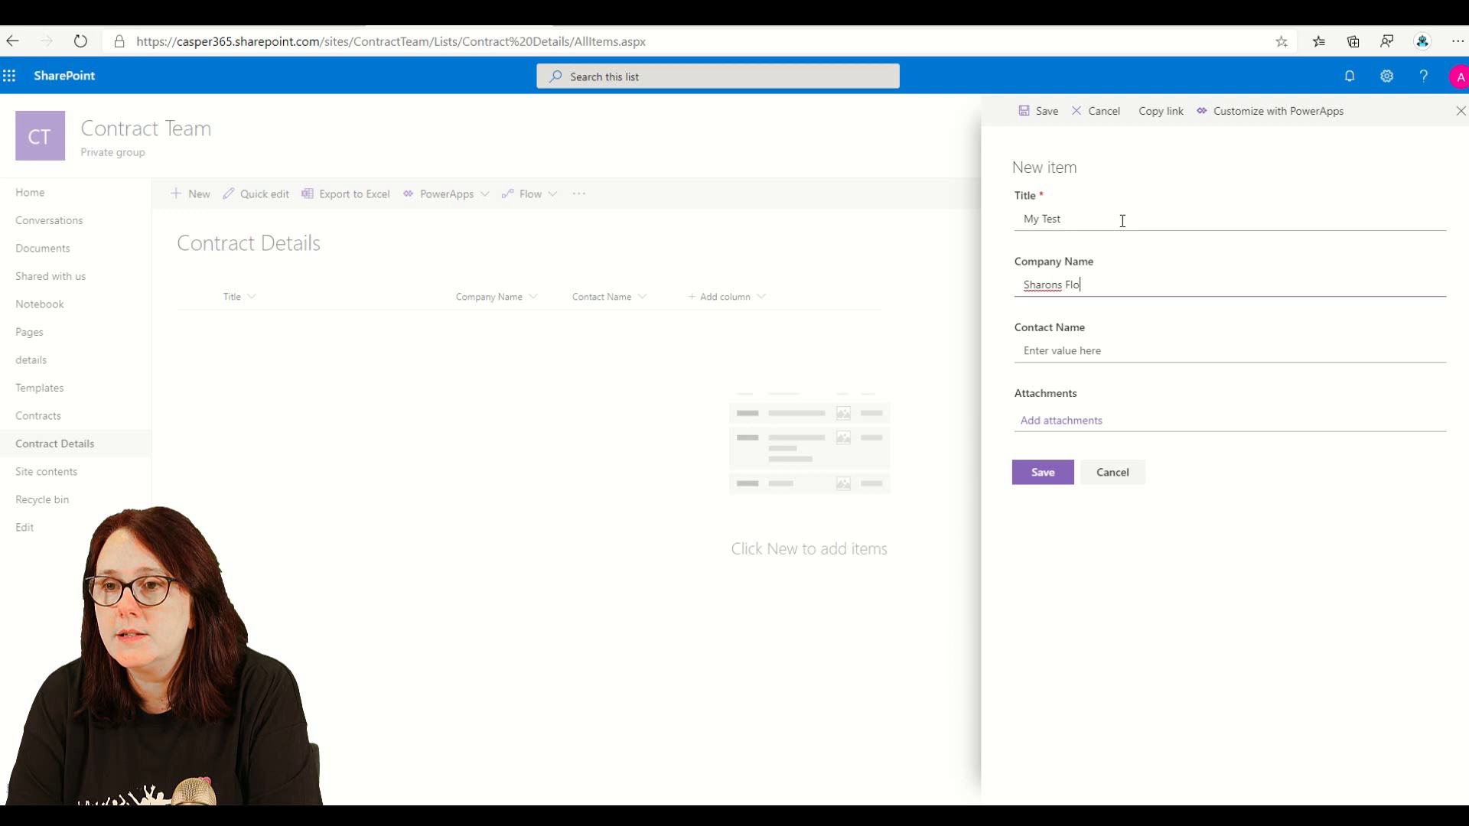
{"action": "type", "text": "wers"}
{"action": "key", "text": "Tab"}
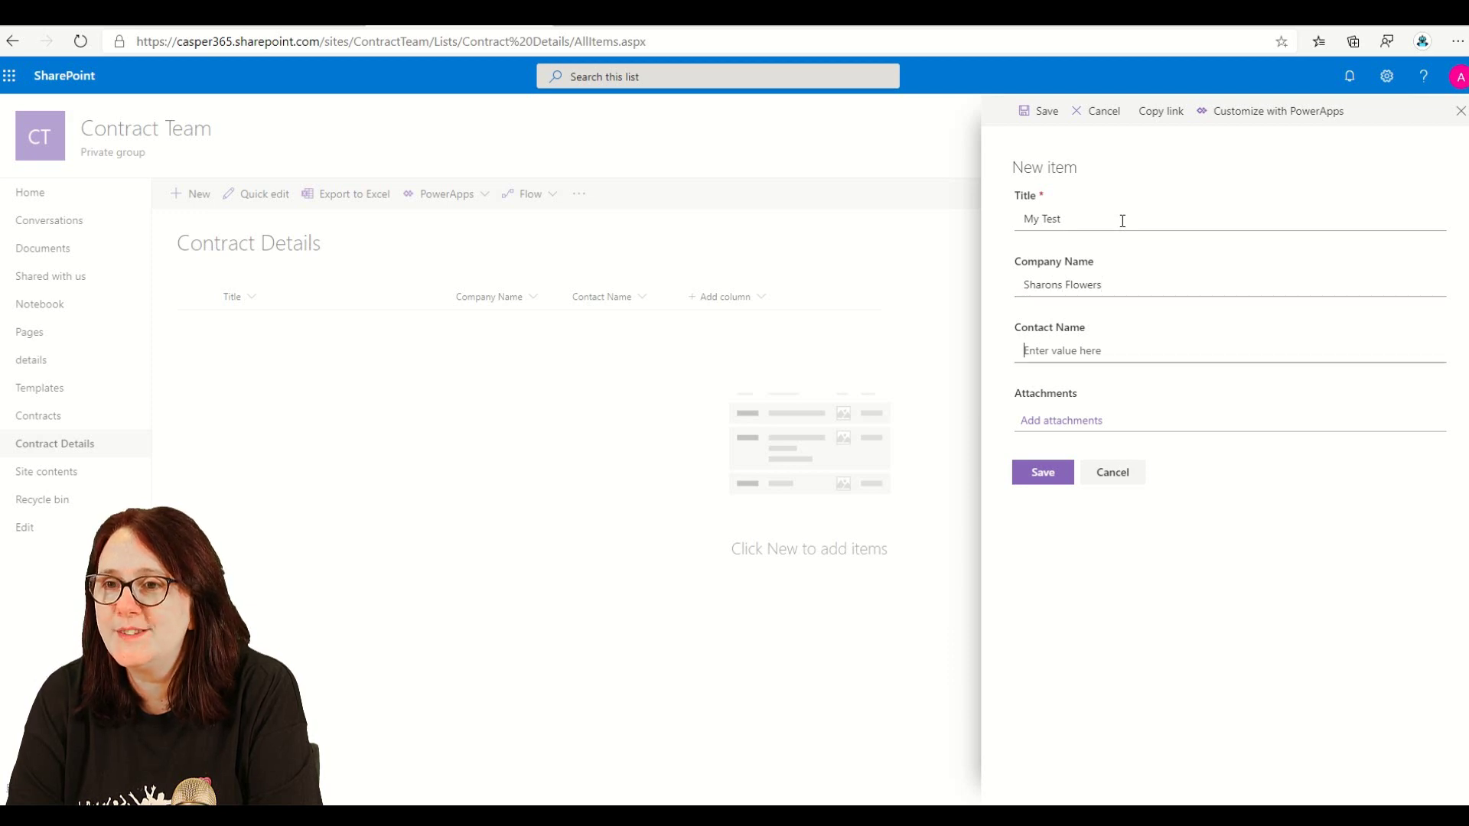
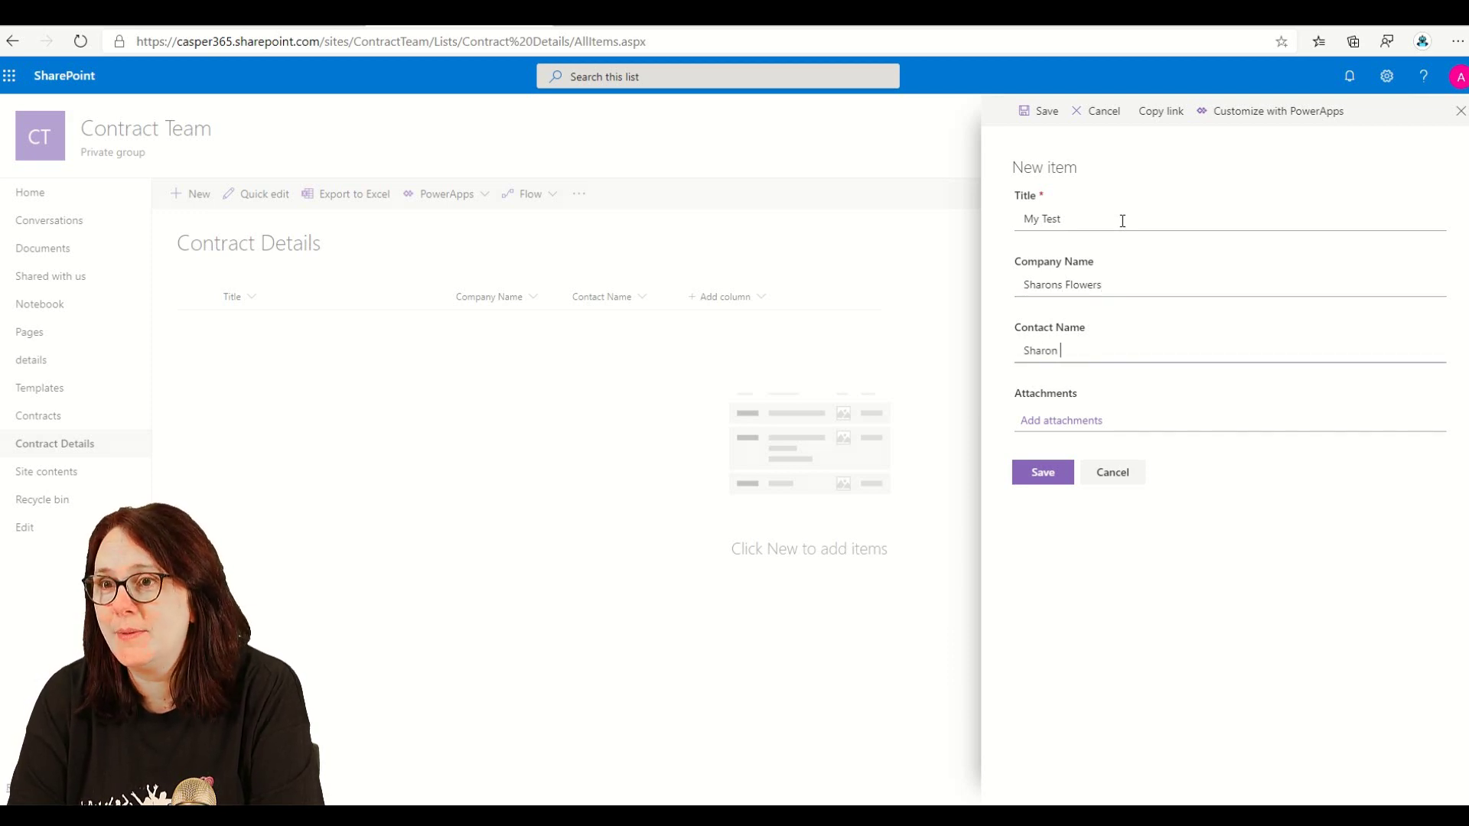
{"action": "left_click", "coordinate": [1064, 473]}
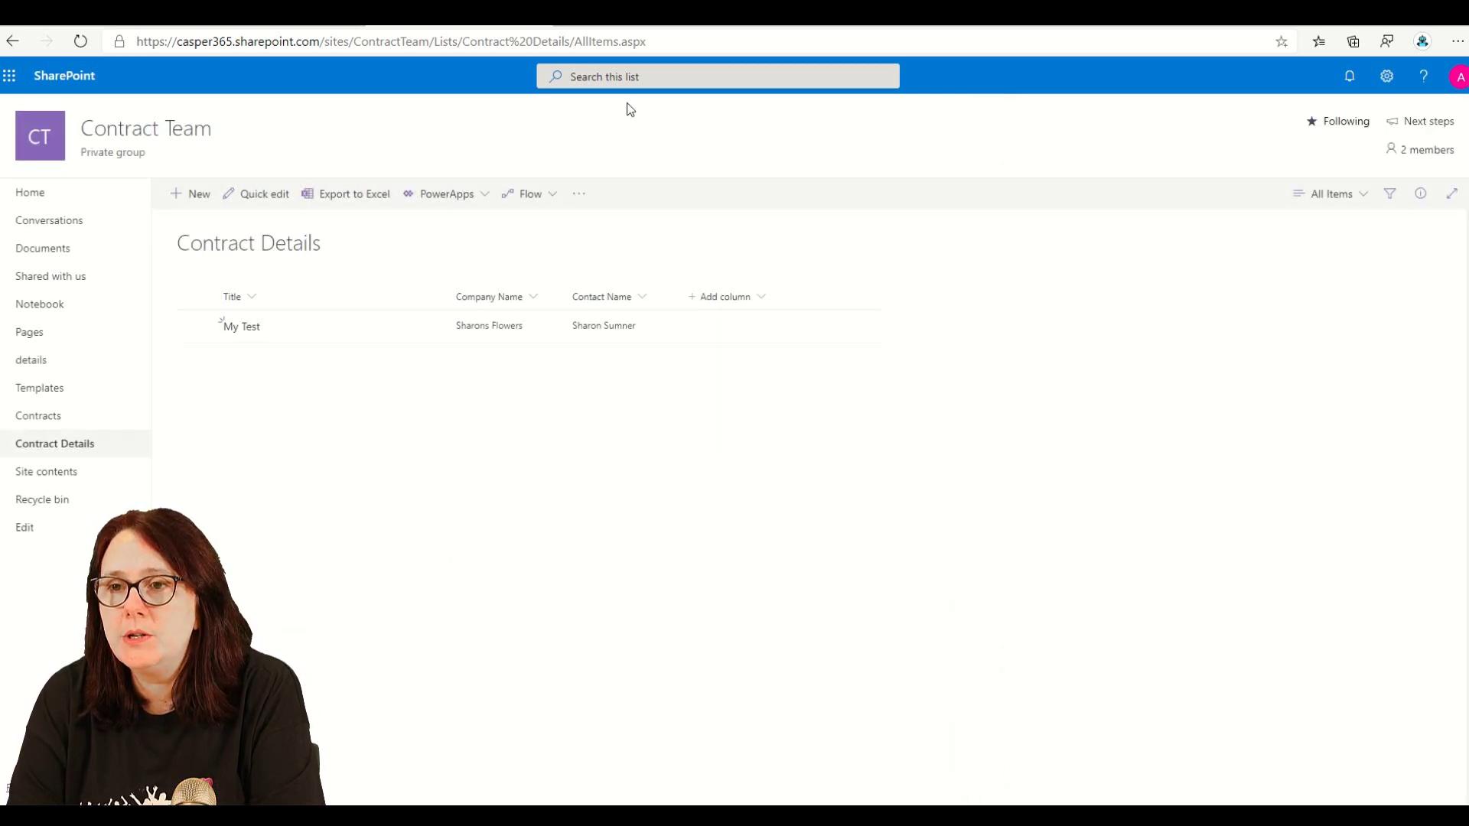
{"action": "left_click", "coordinate": [632, 15]}
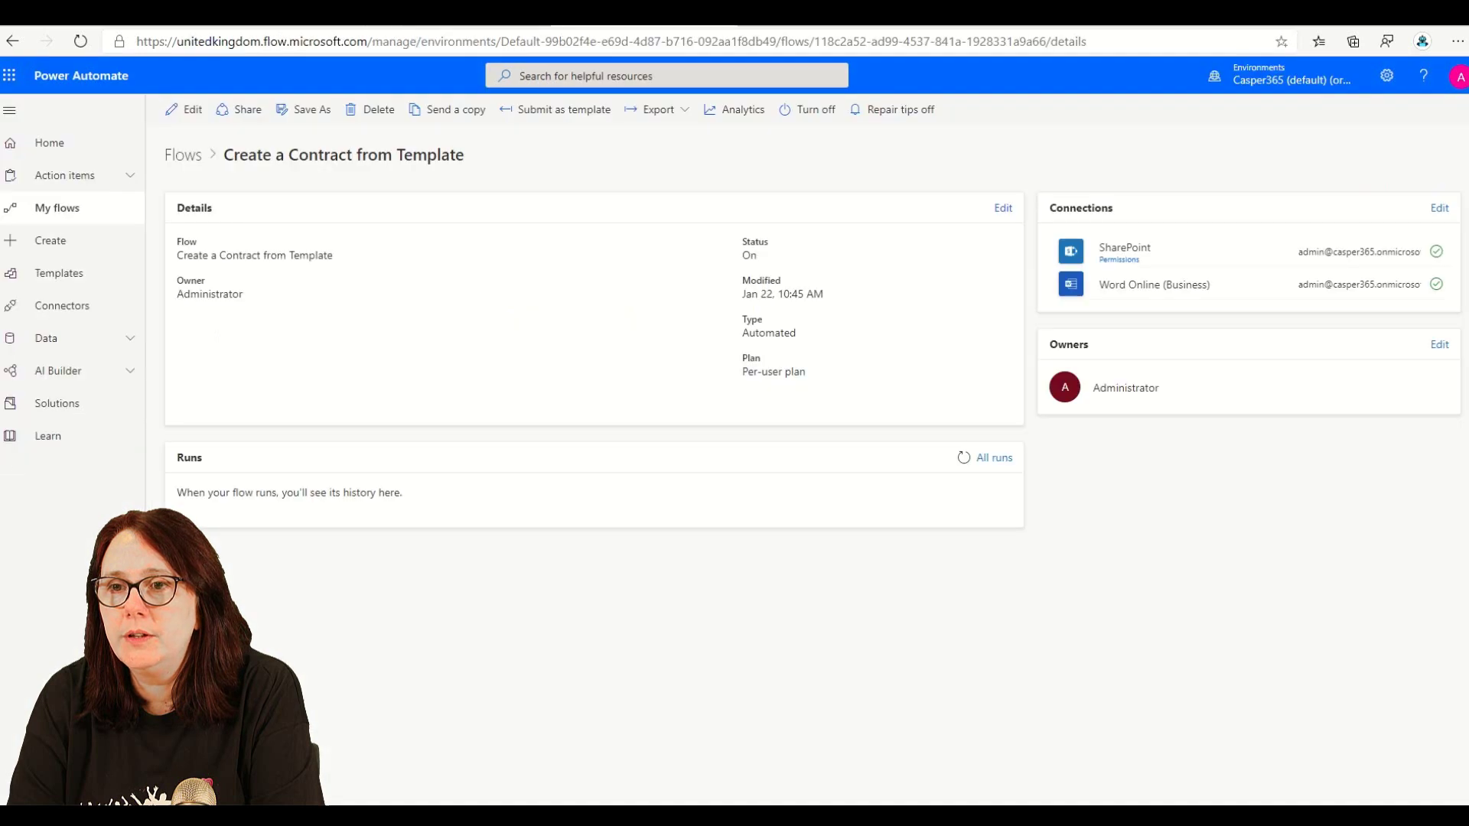
- Refresh the run history and inspect the latest run's trigger, Add My Values and Create file steps
{"action": "left_click", "coordinate": [962, 459]}
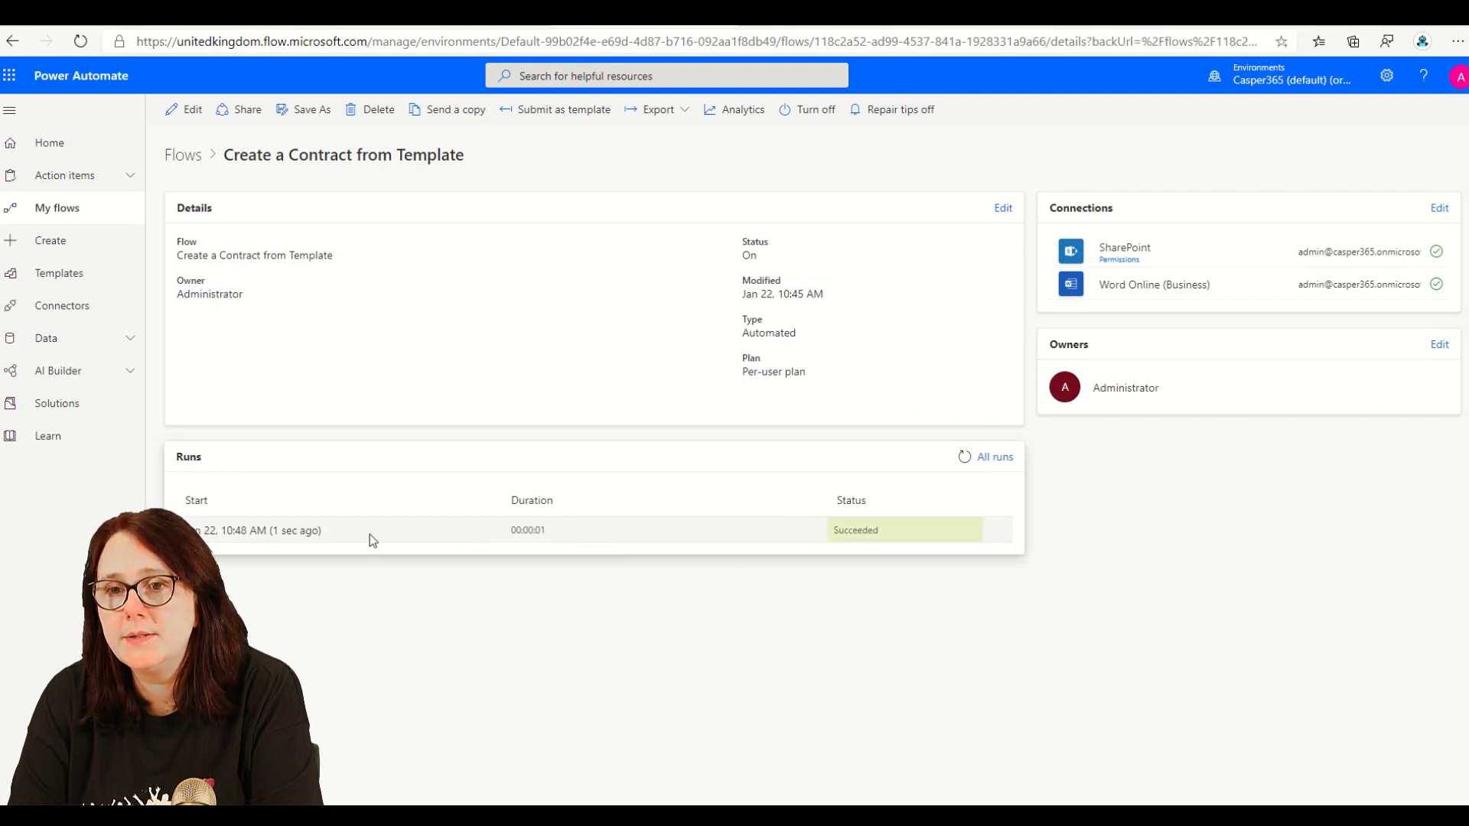
{"action": "left_click", "coordinate": [295, 532]}
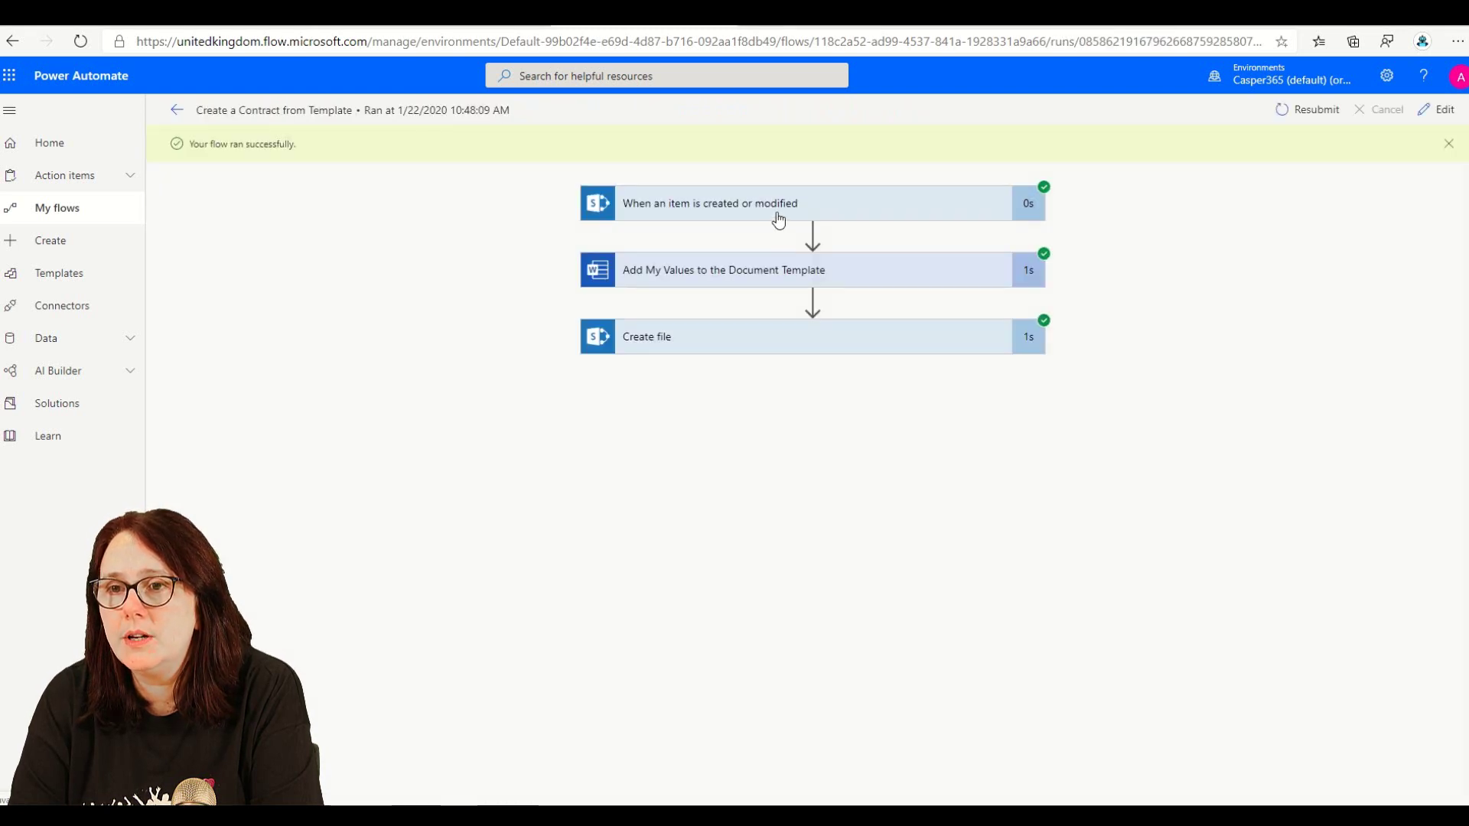
{"action": "left_click", "coordinate": [779, 216]}
{"action": "left_click", "coordinate": [760, 205]}
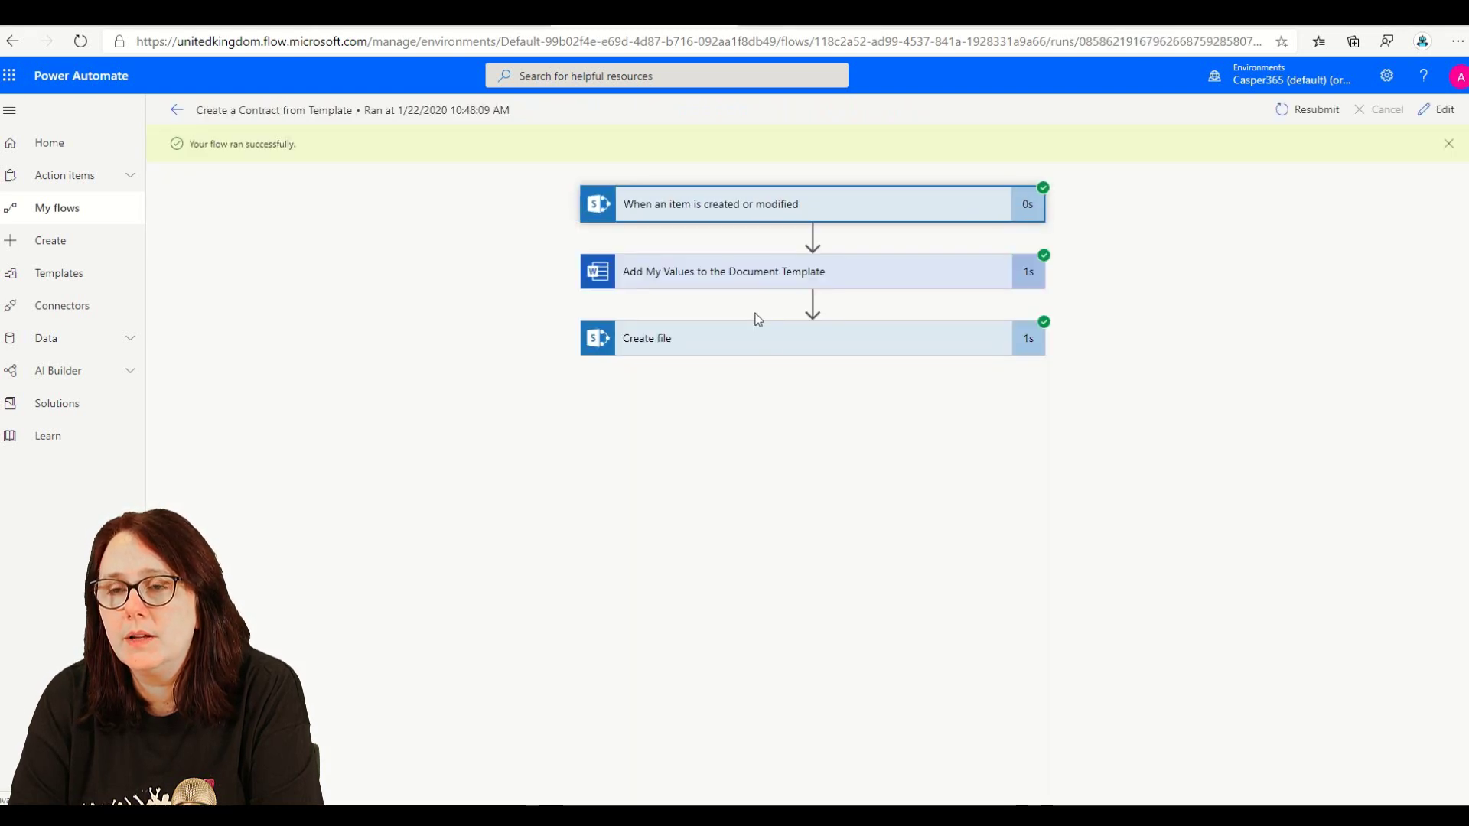
{"action": "left_click", "coordinate": [774, 282]}
{"action": "scroll", "coordinate": [783, 465], "scroll_direction": "down", "scroll_amount": 3}
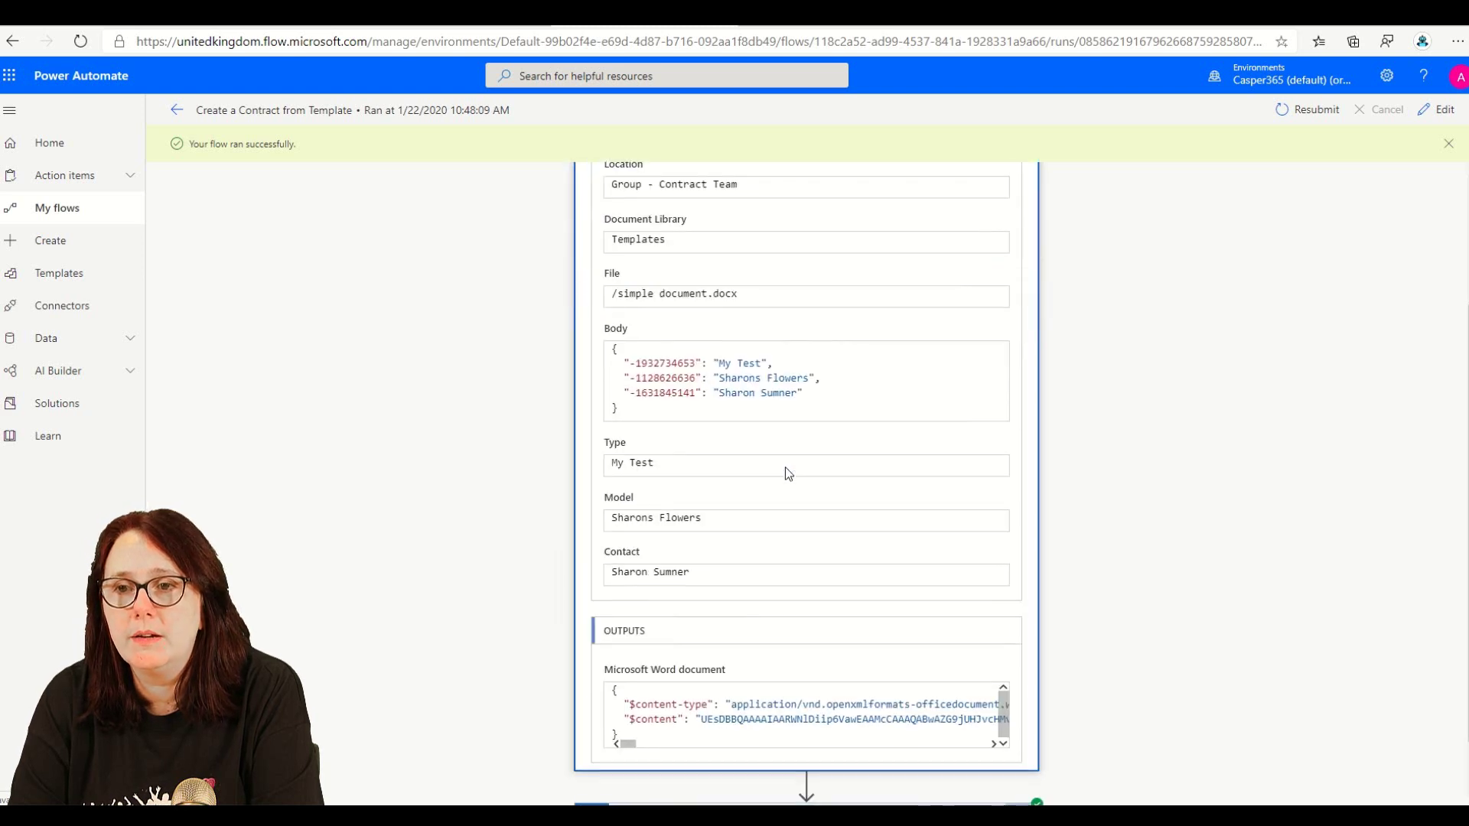
{"action": "scroll", "coordinate": [794, 385], "scroll_direction": "up", "scroll_amount": 3}
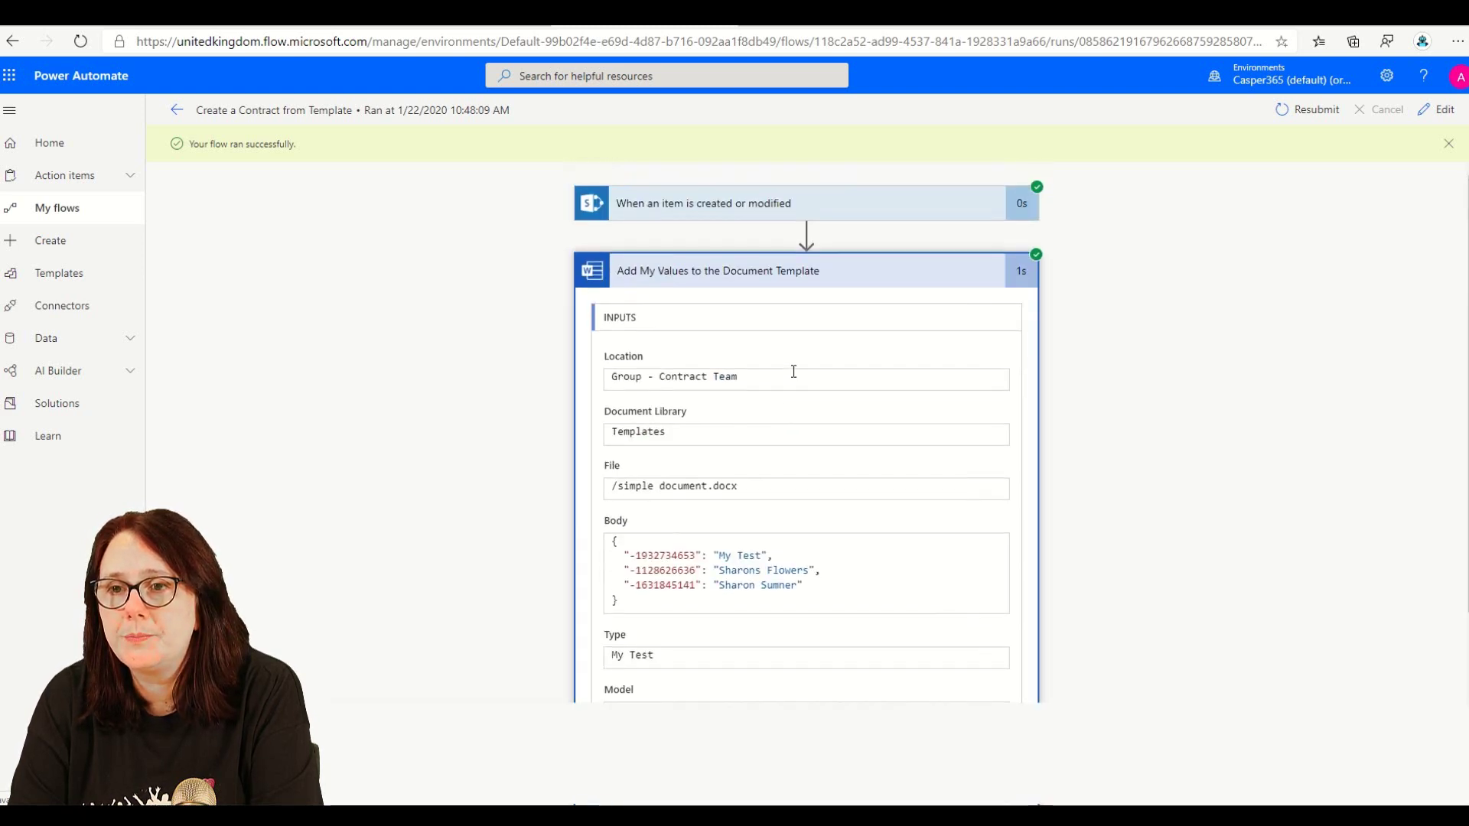
{"action": "left_click", "coordinate": [773, 276]}
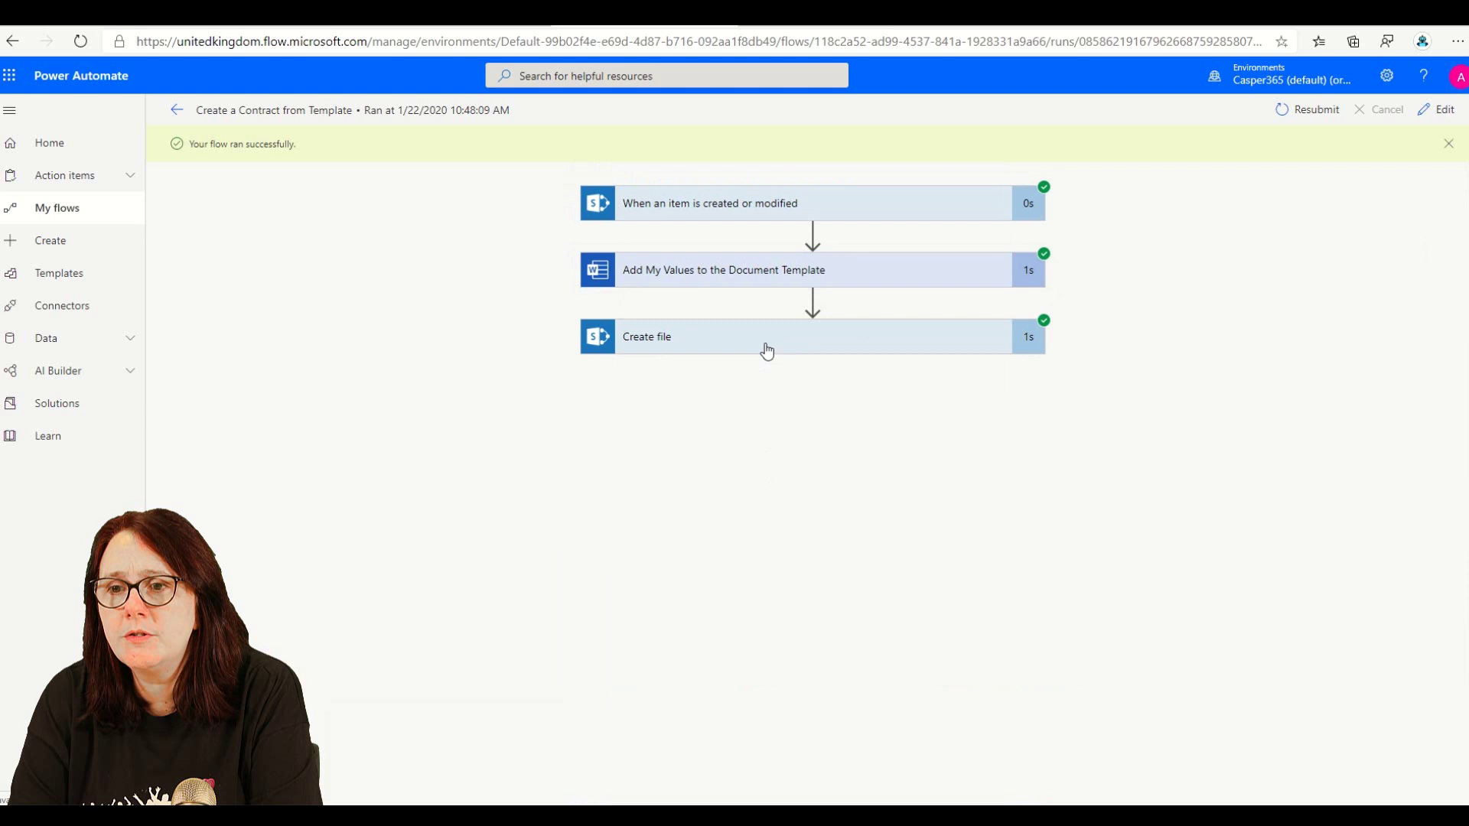
{"action": "left_click", "coordinate": [764, 345]}
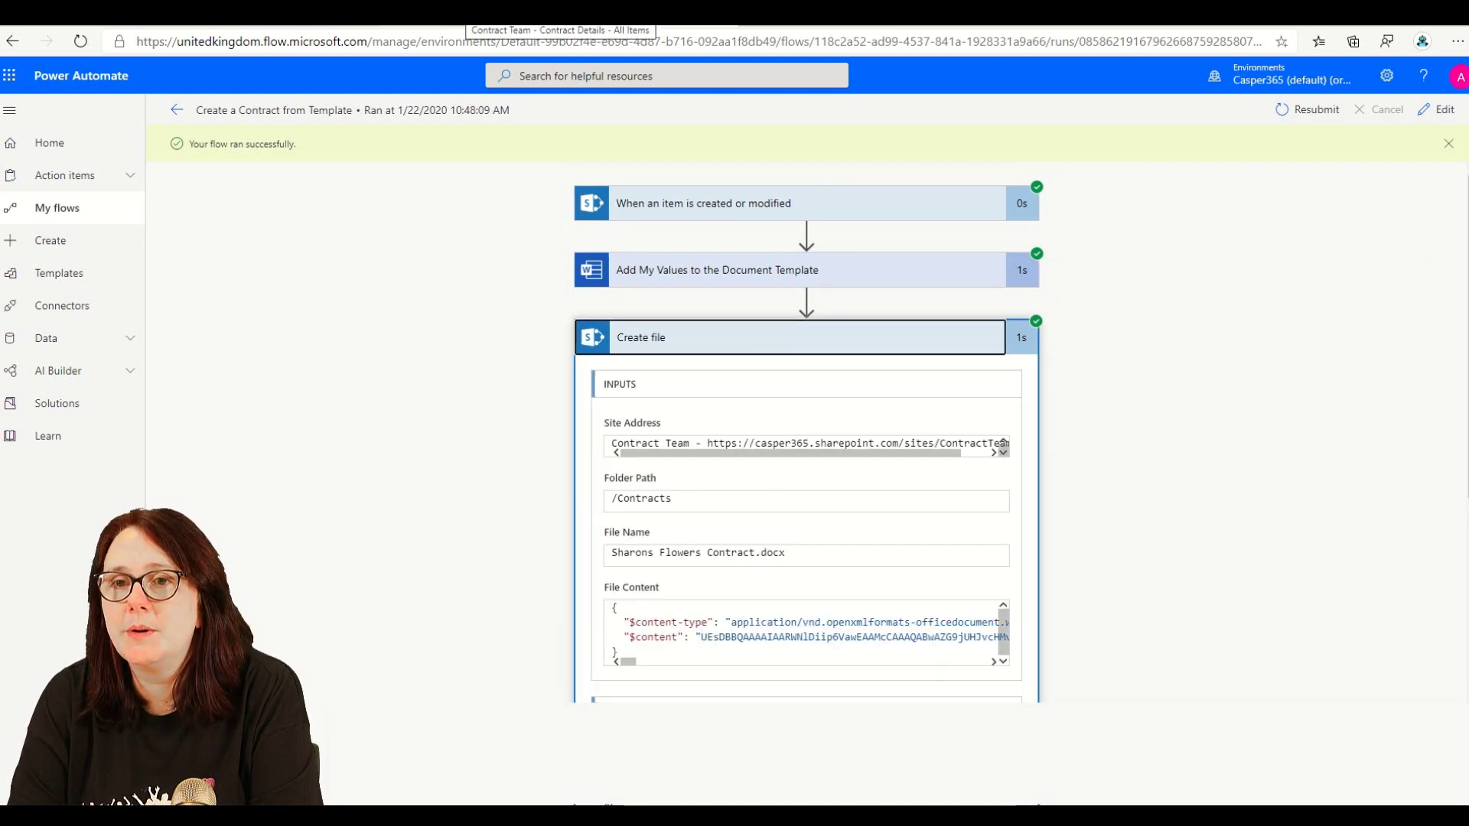
{"action": "left_click", "coordinate": [463, 28]}
- Open Sharons Flowers Contract.docx from the Contracts library in Word, then close it
{"action": "left_click", "coordinate": [47, 415]}
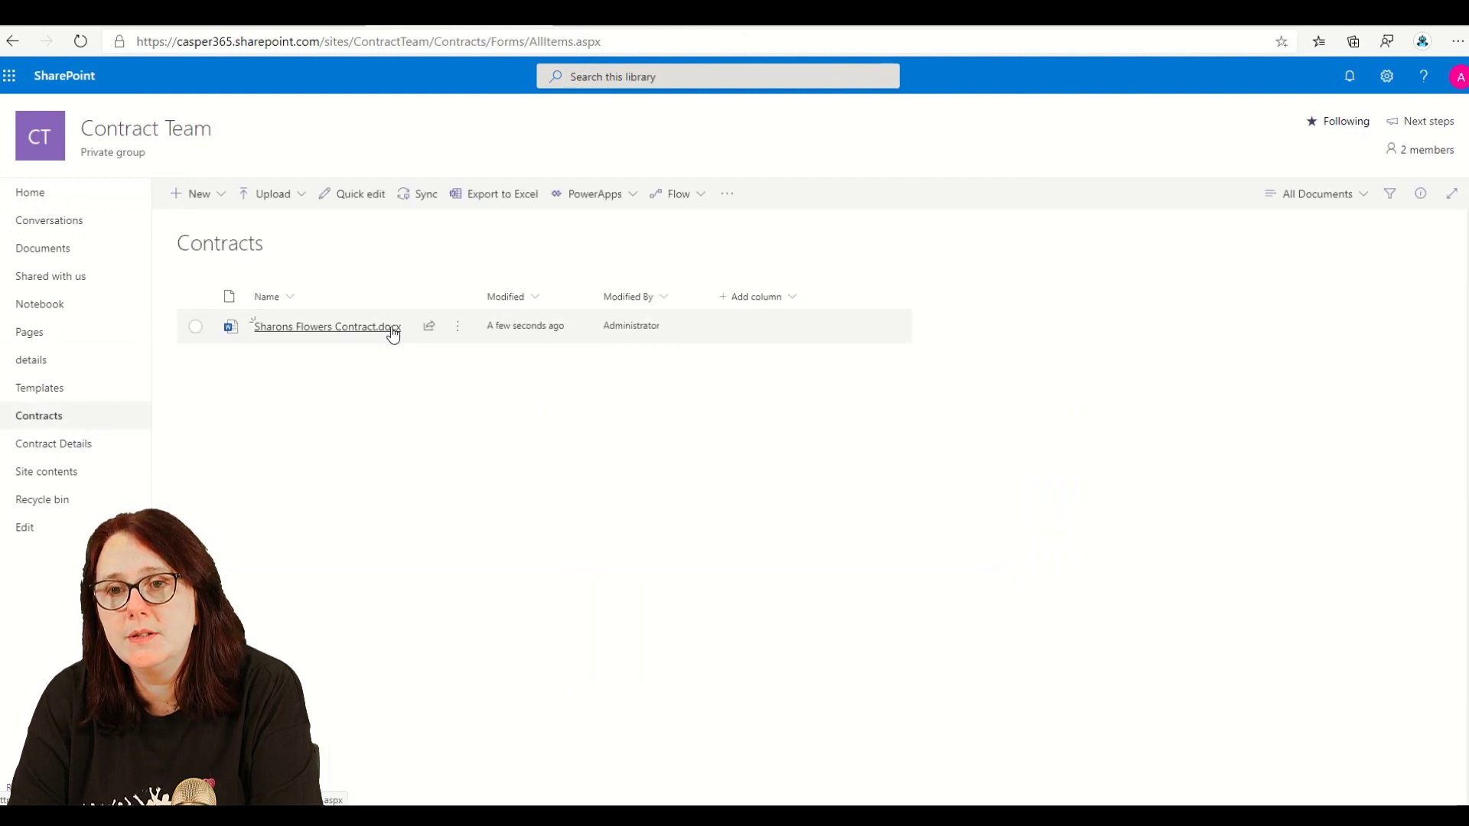
{"action": "mouse_move", "coordinate": [410, 333]}
{"action": "left_click", "coordinate": [458, 327]}
{"action": "mouse_move", "coordinate": [548, 334]}
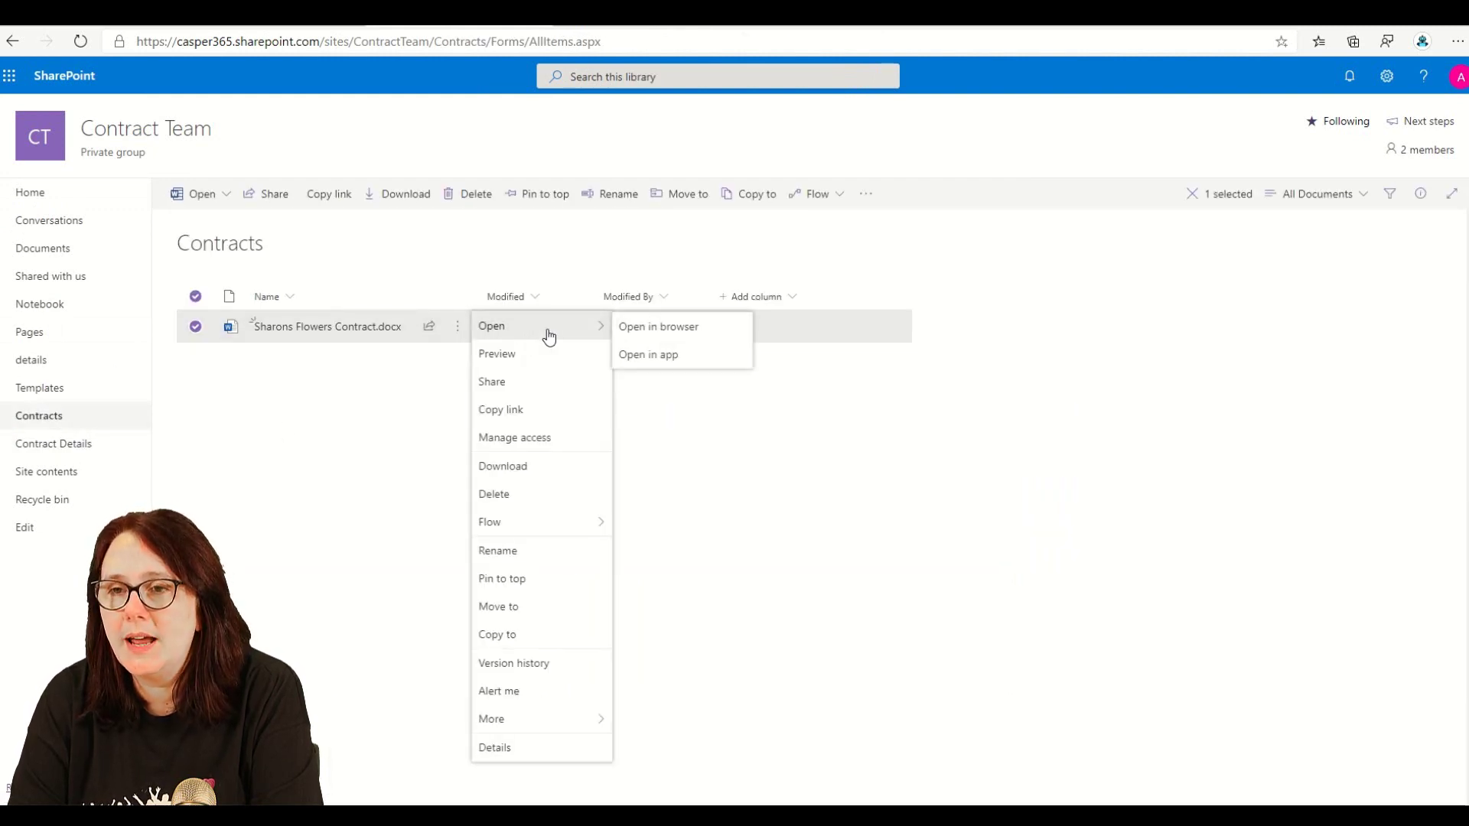
{"action": "left_click", "coordinate": [679, 356]}
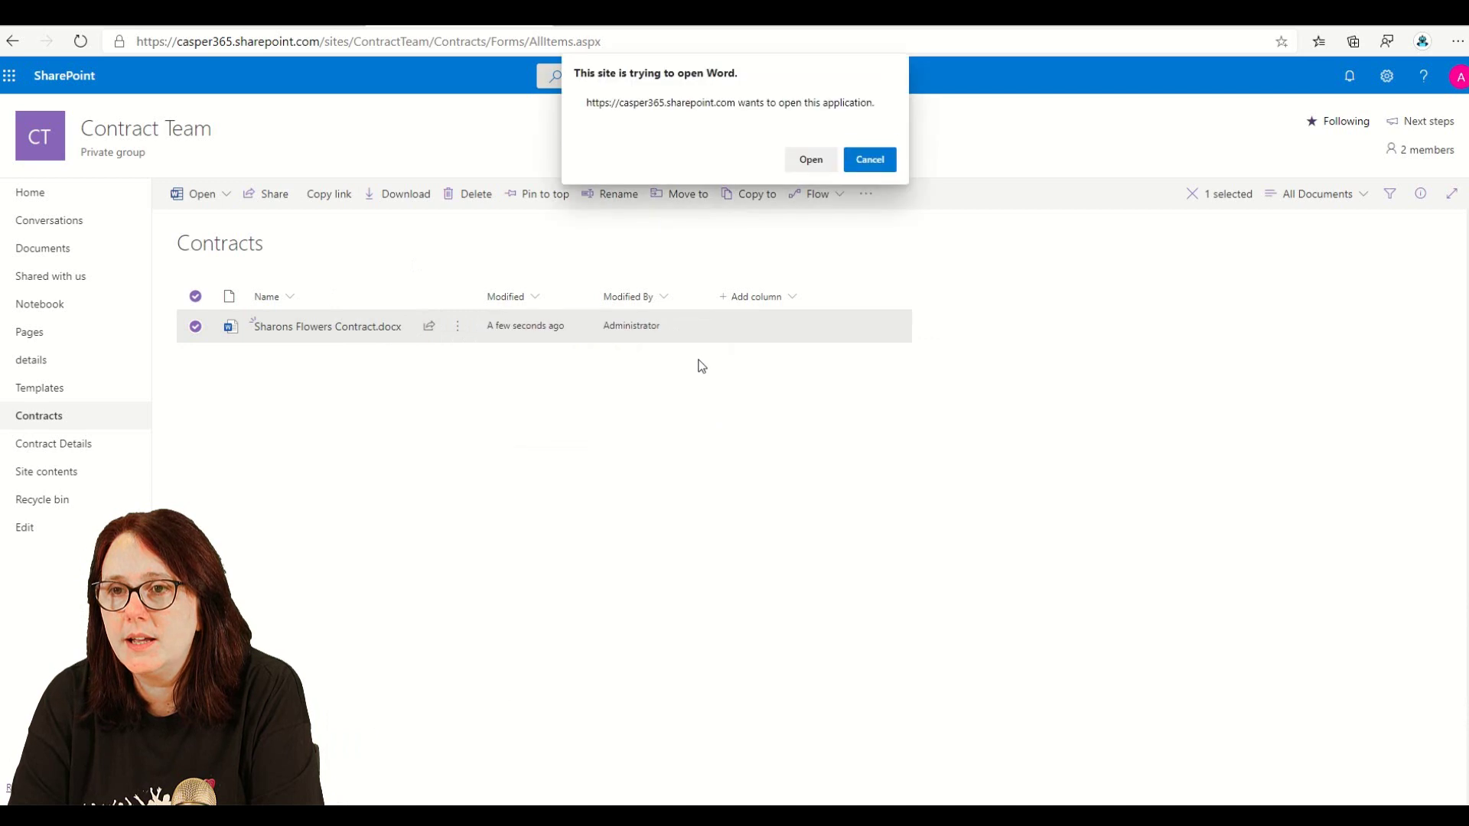
{"action": "left_click", "coordinate": [802, 158]}
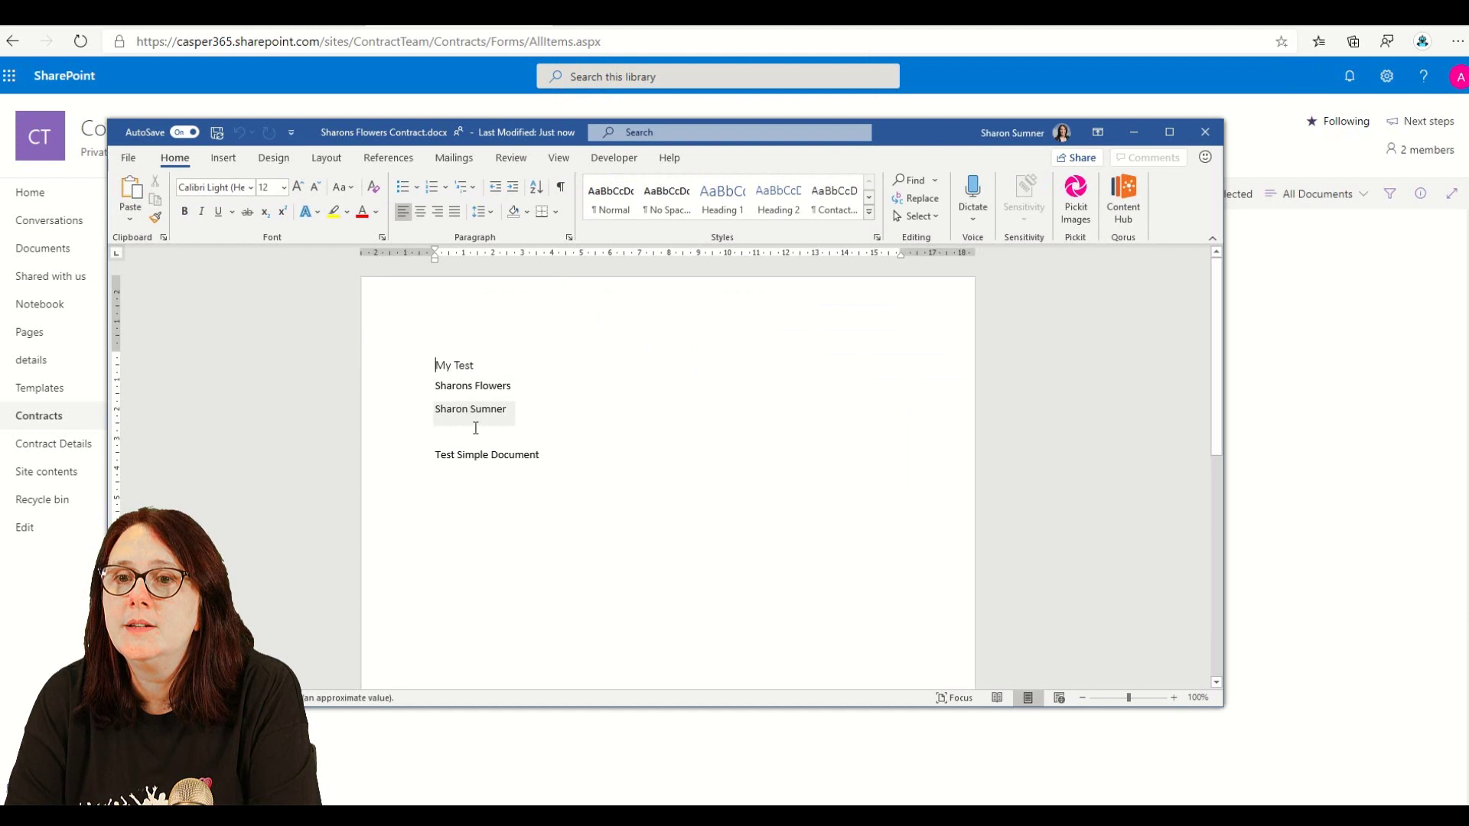
{"action": "left_click", "coordinate": [1206, 134]}
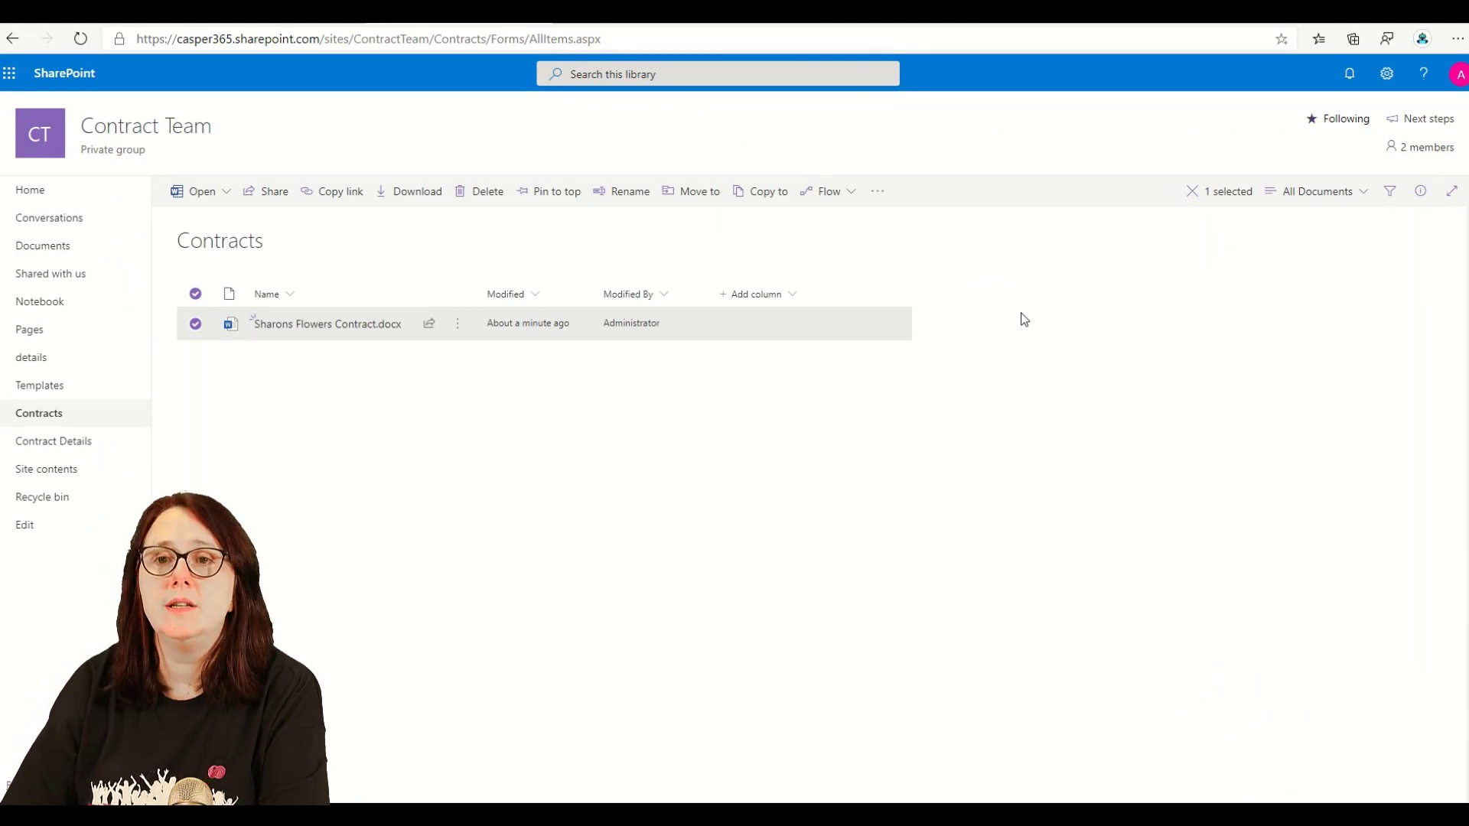
- Add a Choice column named Document Type with choices Simple and SOW
{"action": "left_click", "coordinate": [87, 446]}
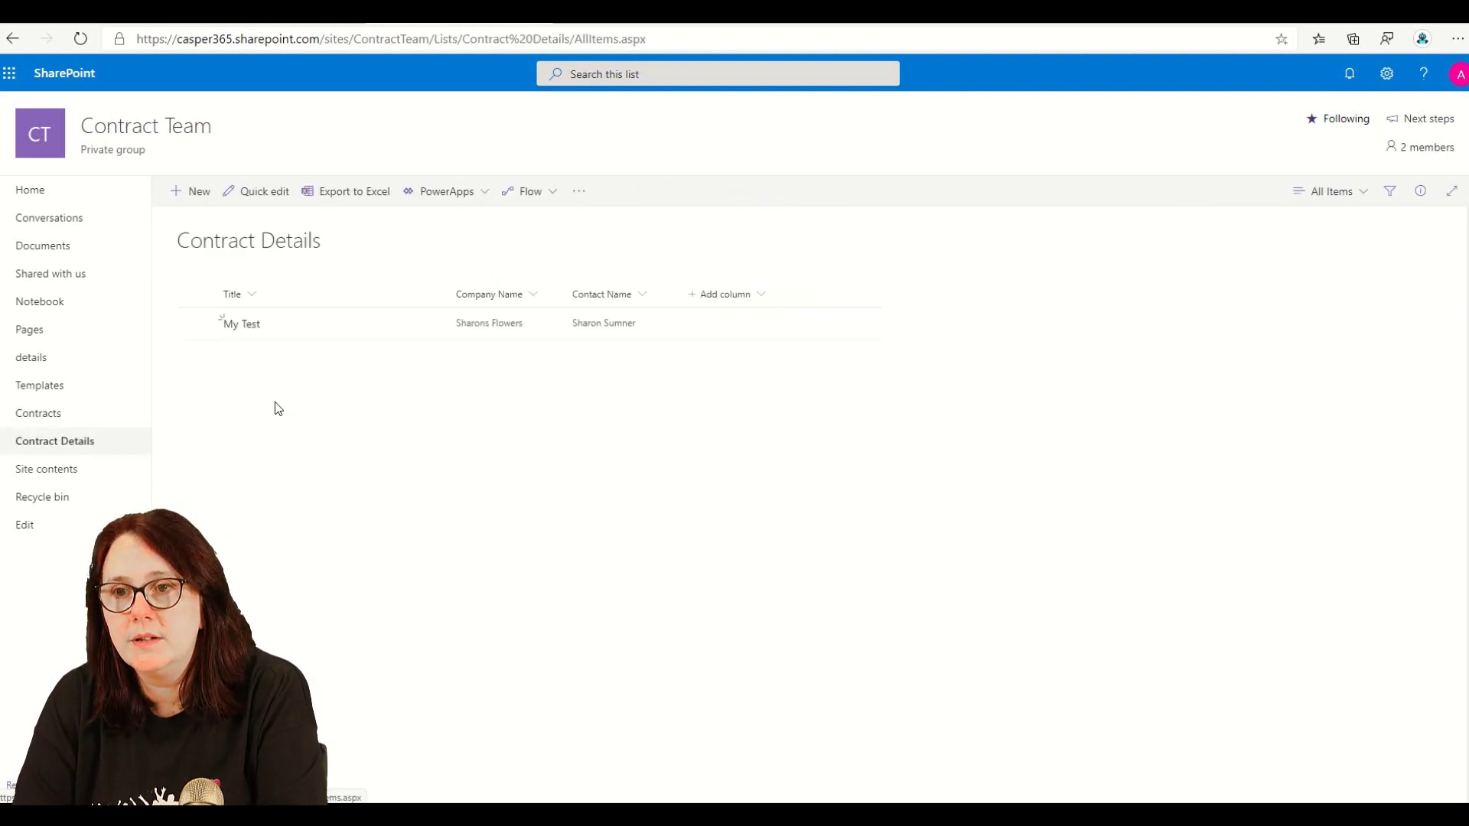
{"action": "left_click", "coordinate": [768, 297]}
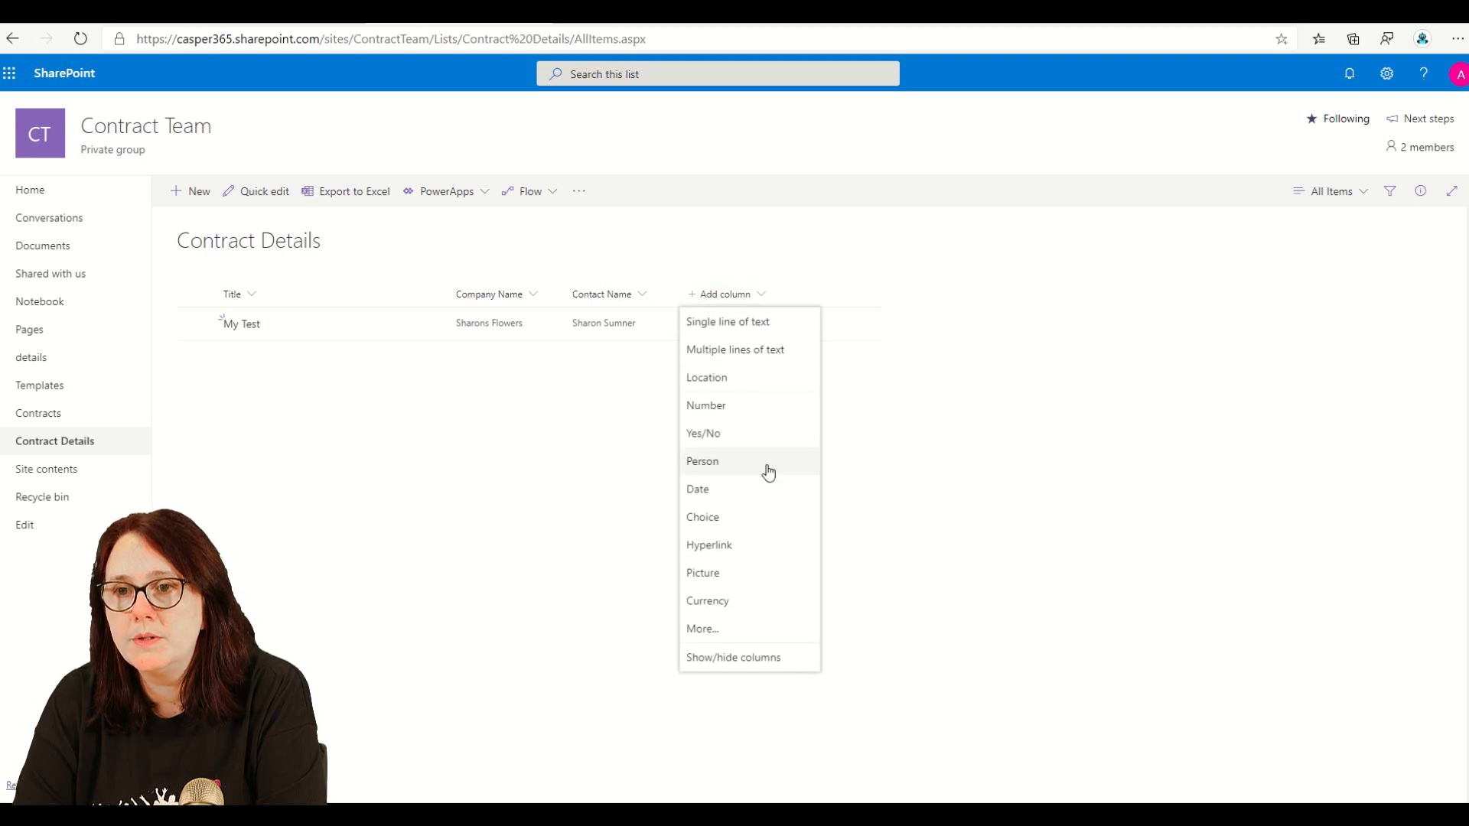
{"action": "left_click", "coordinate": [754, 518]}
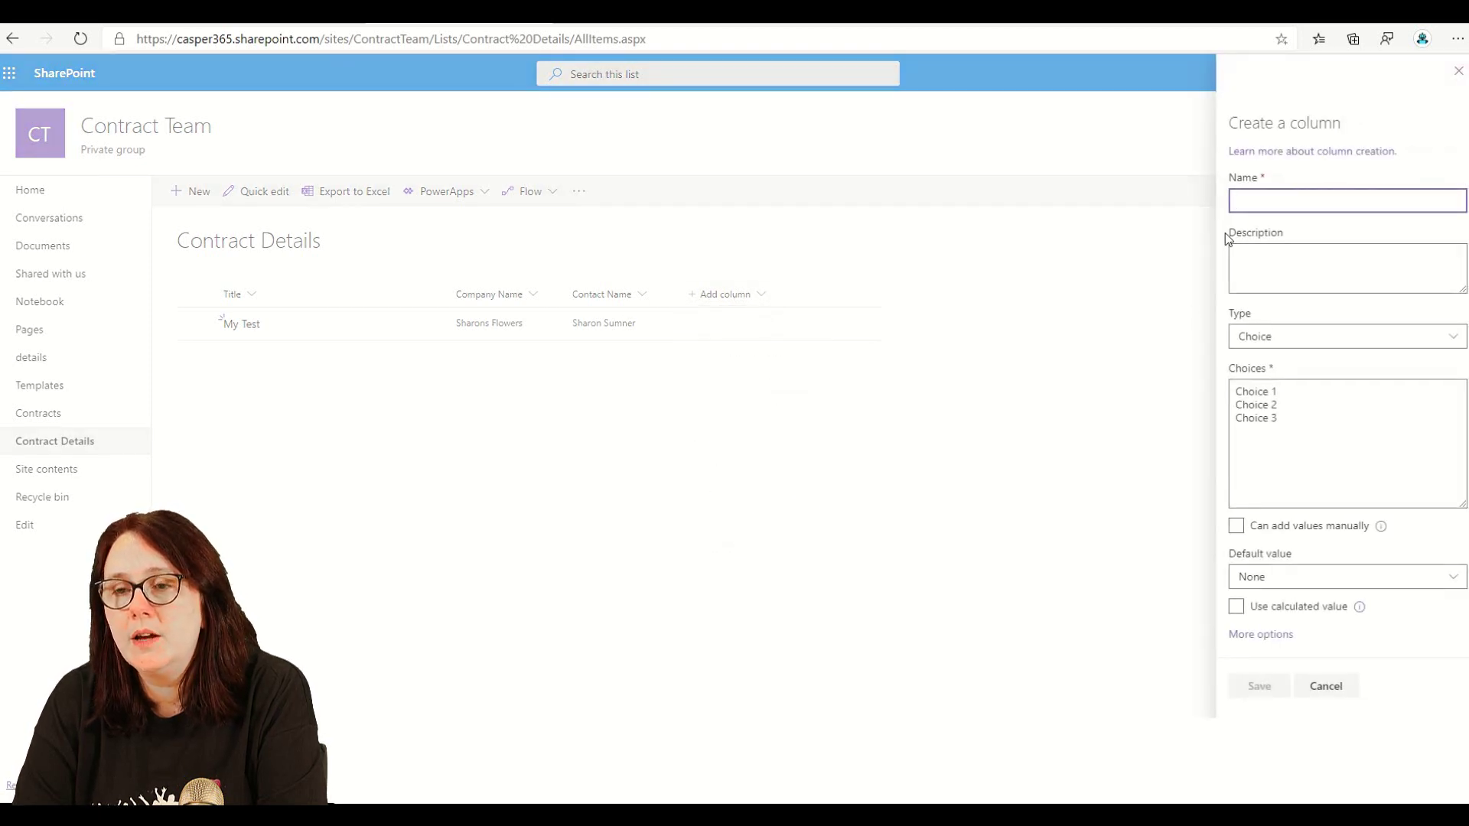
{"action": "type", "text": "Docum"}
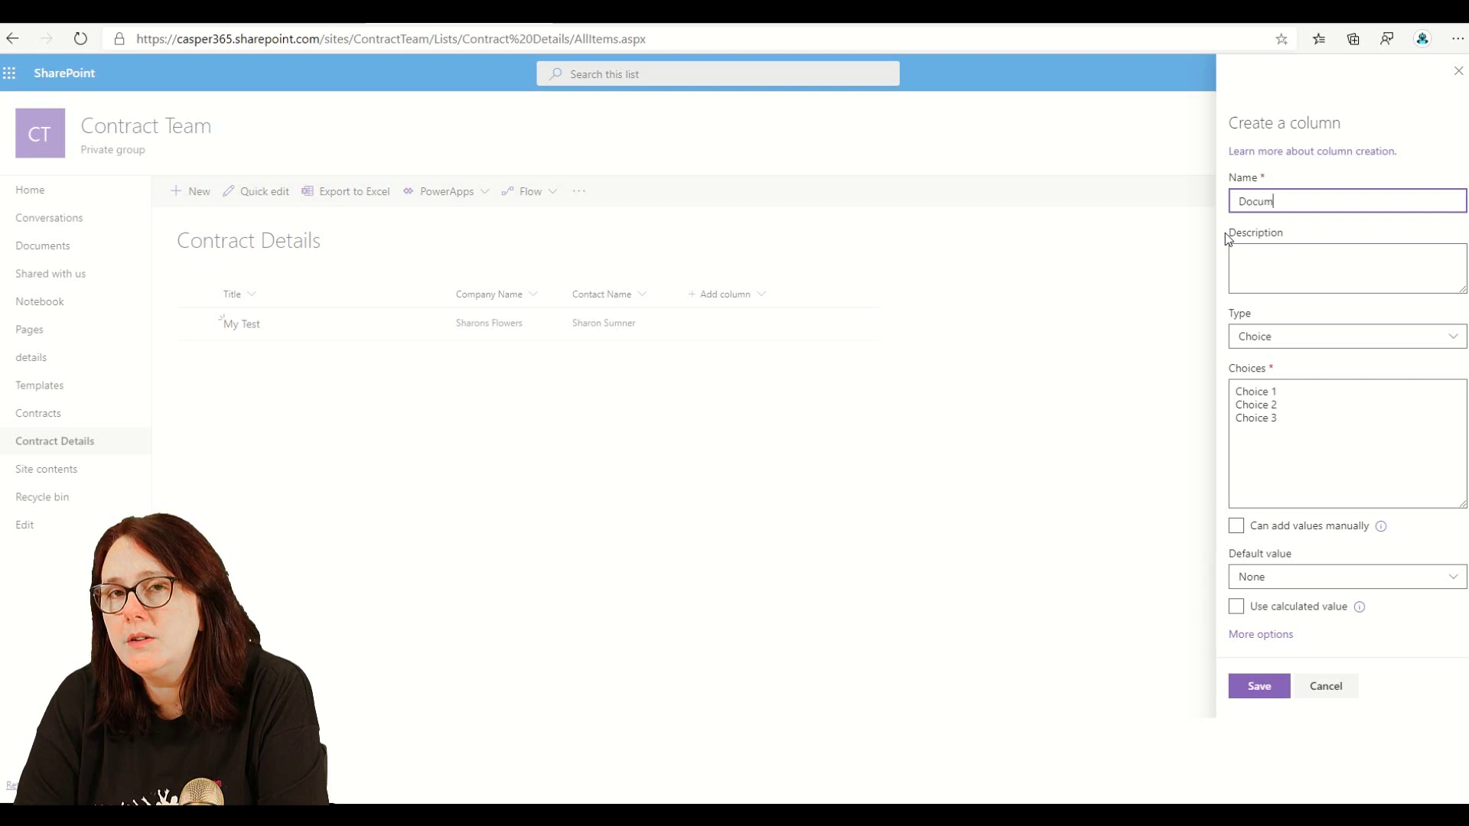
{"action": "type", "text": "ent Tyu"}
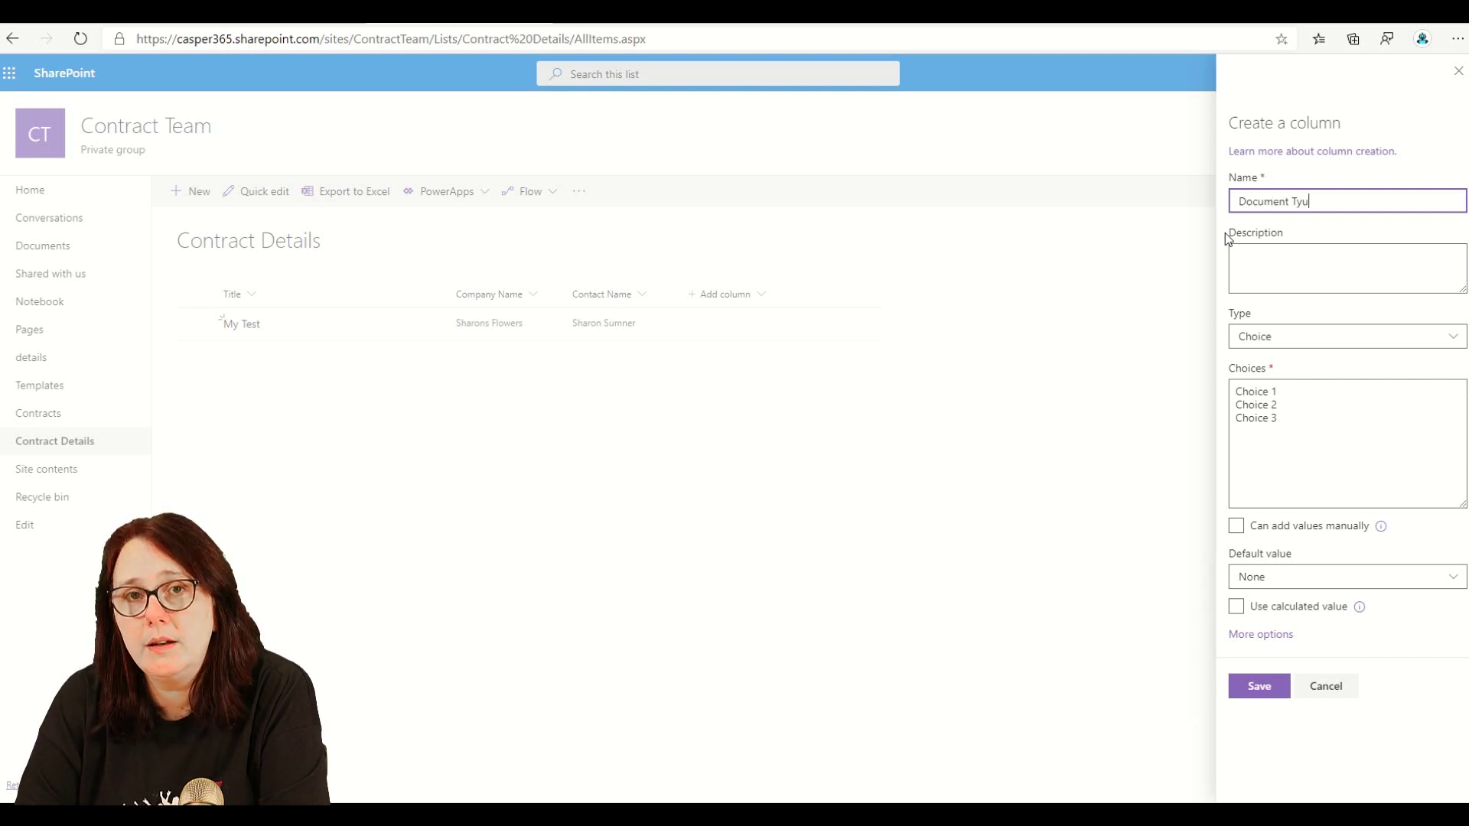
{"action": "key", "text": "BackSpace"}
{"action": "type", "text": "pe"}
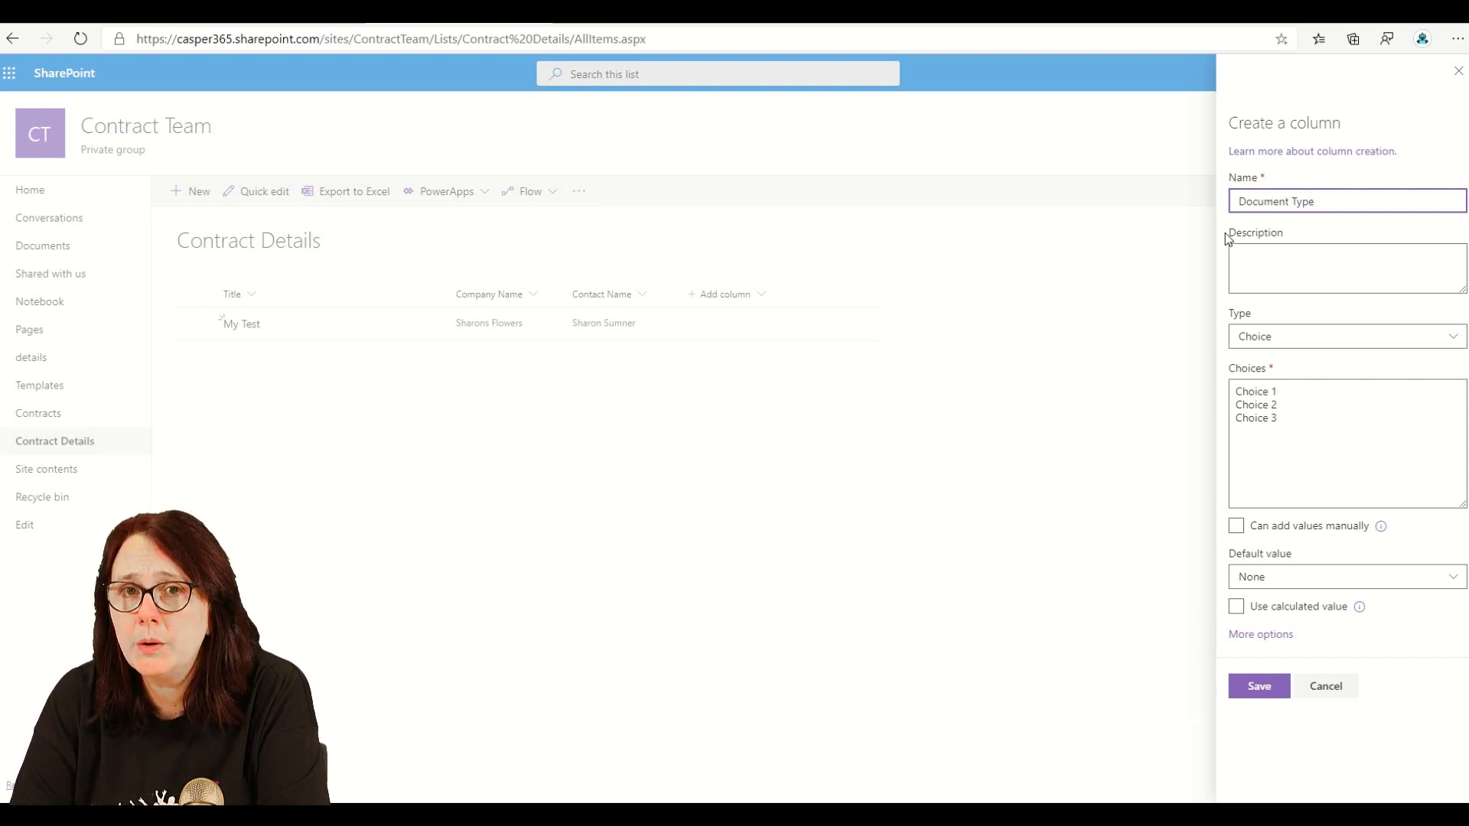
{"action": "left_click_drag", "start_coordinate": [1308, 427], "coordinate": [1217, 390]}
{"action": "type", "text": "Simpl"}
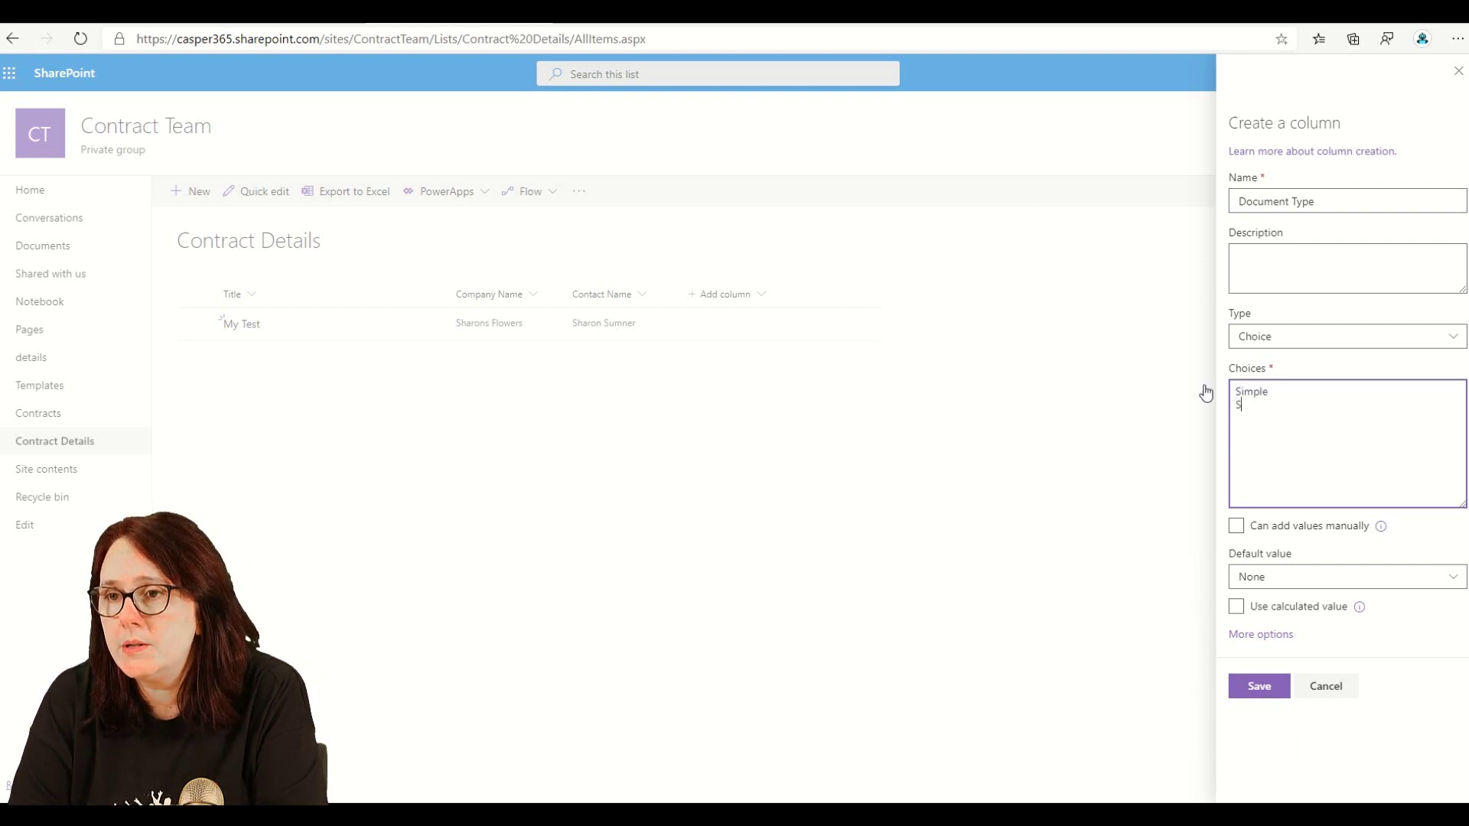
{"action": "type", "text": "e"}
{"action": "key", "text": "Return"}
{"action": "type", "text": "SOW"}
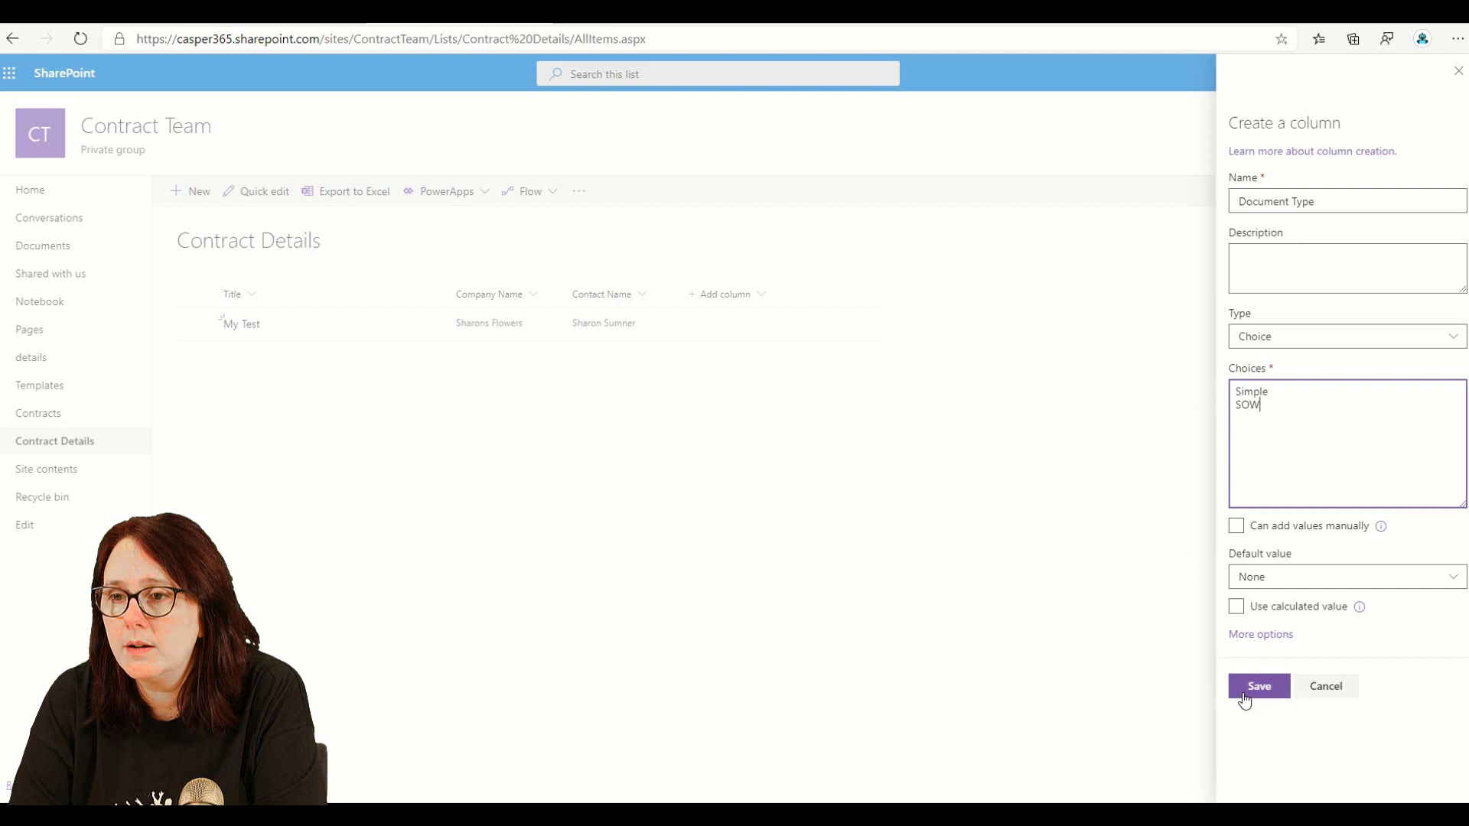
{"action": "left_click", "coordinate": [1256, 688]}
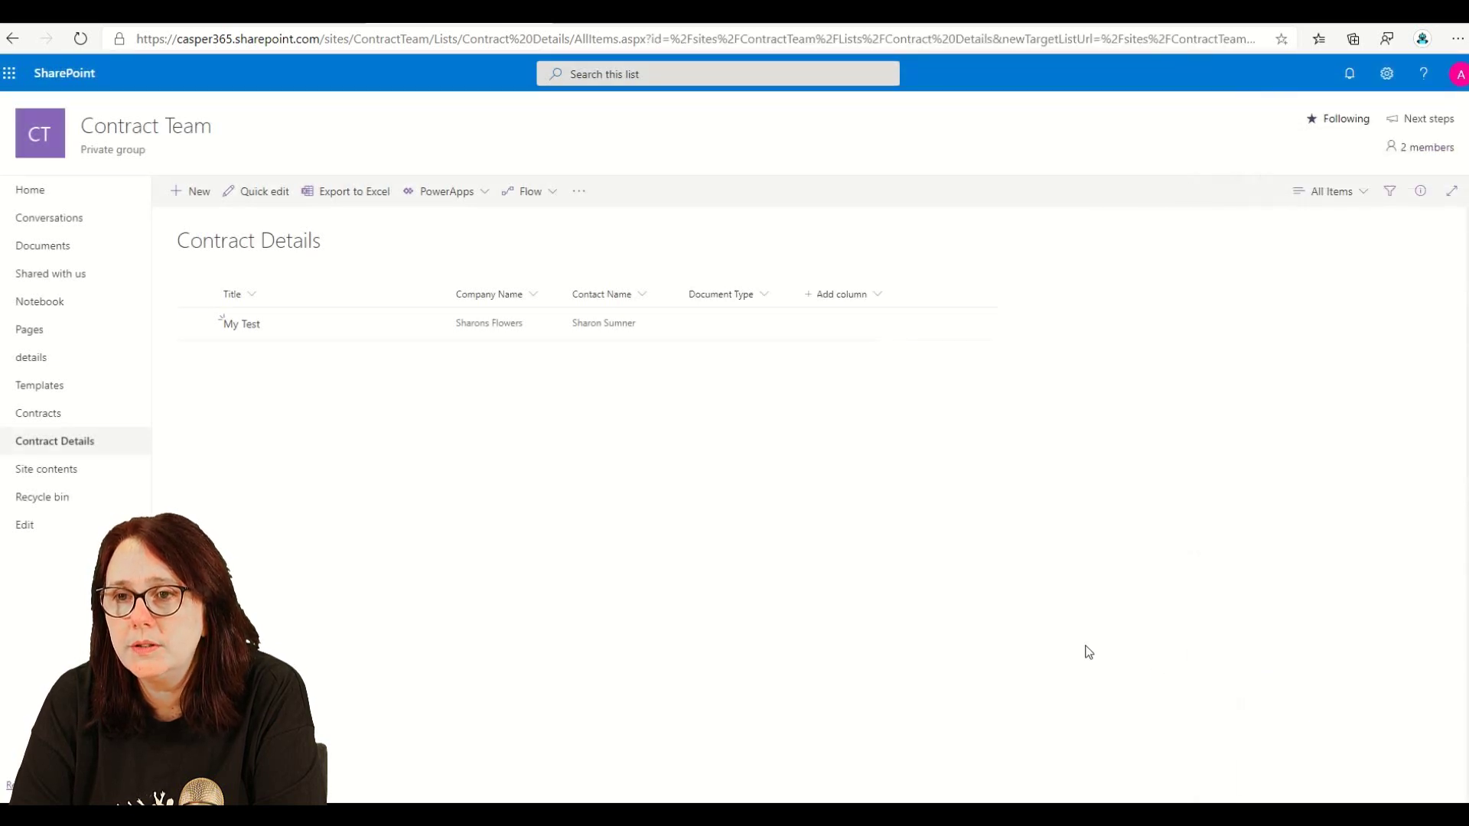
- Add a Yes/No column named Create Now with default value No
{"action": "left_click", "coordinate": [836, 298]}
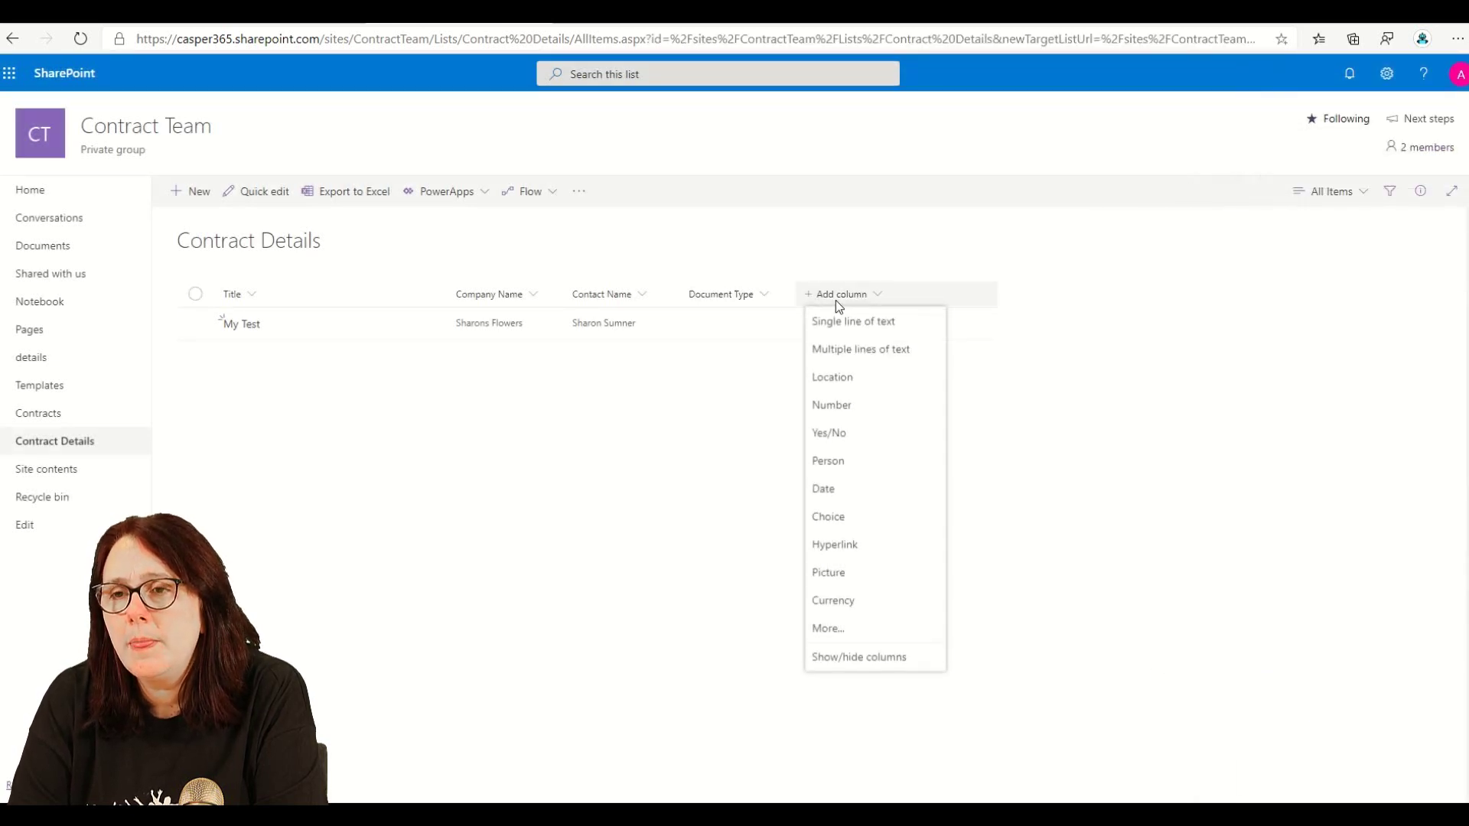
{"action": "left_click", "coordinate": [844, 434]}
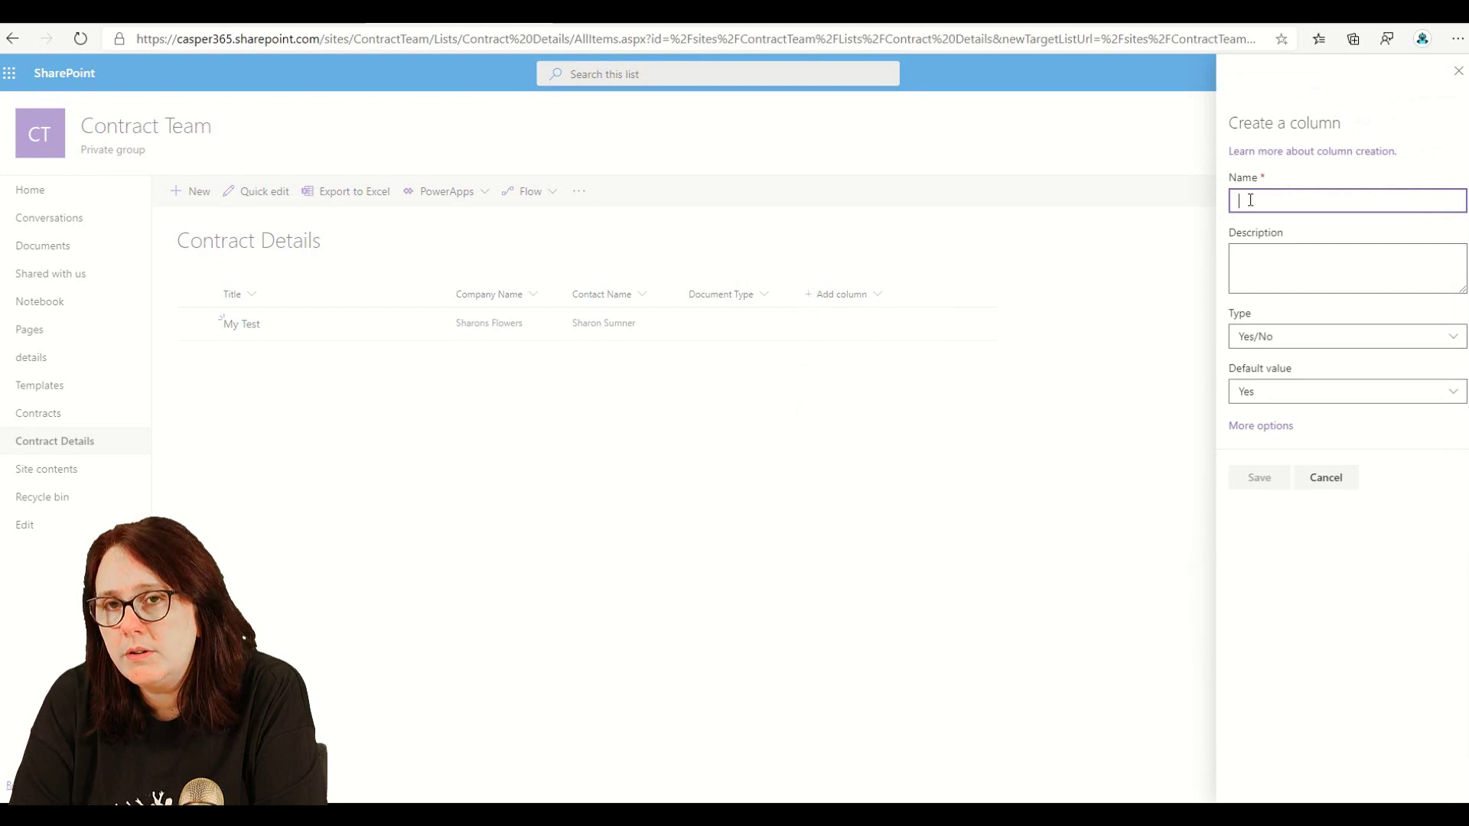
{"action": "type", "text": "create "}
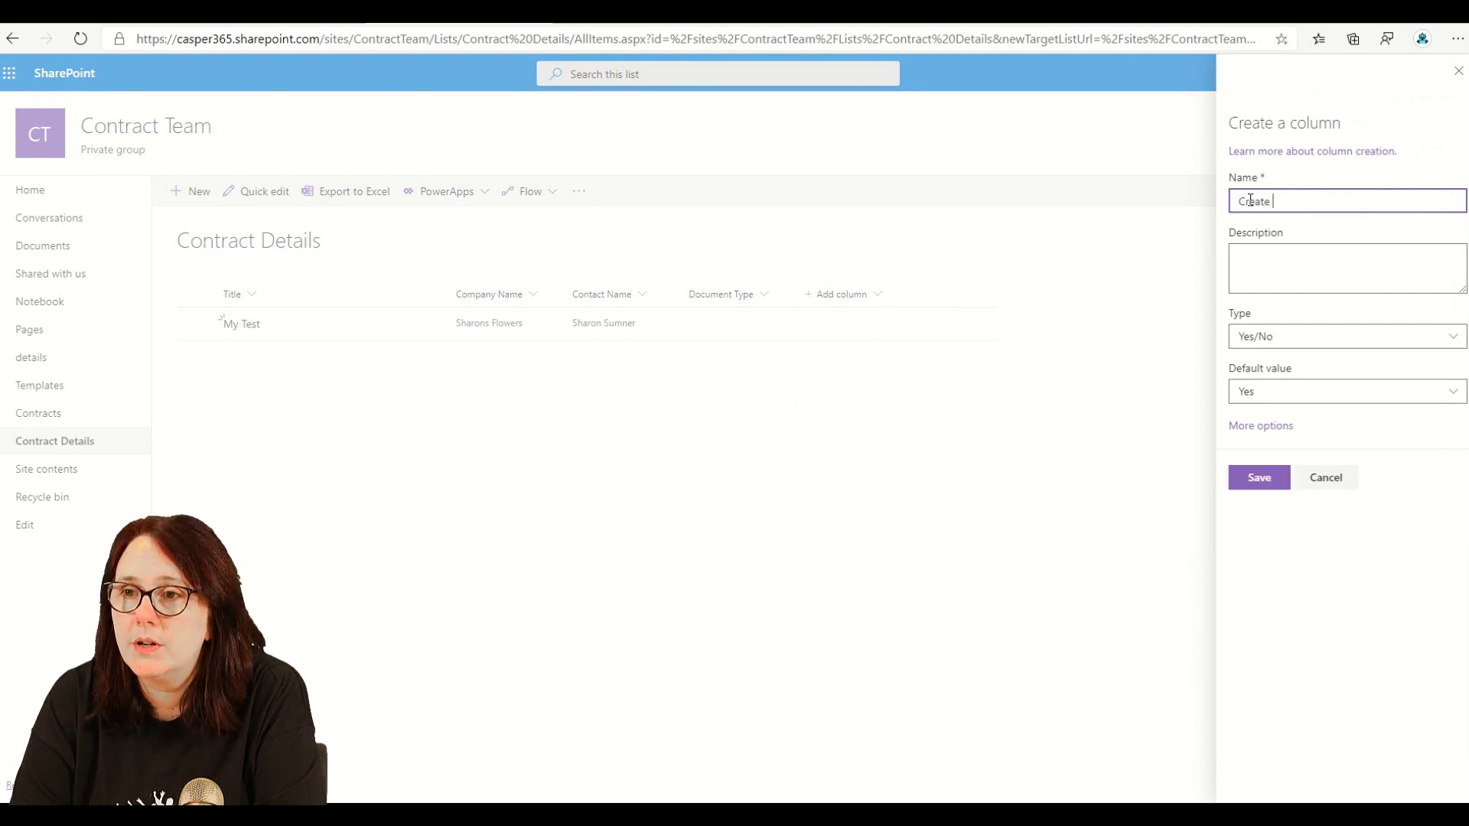
{"action": "type", "text": "Now"}
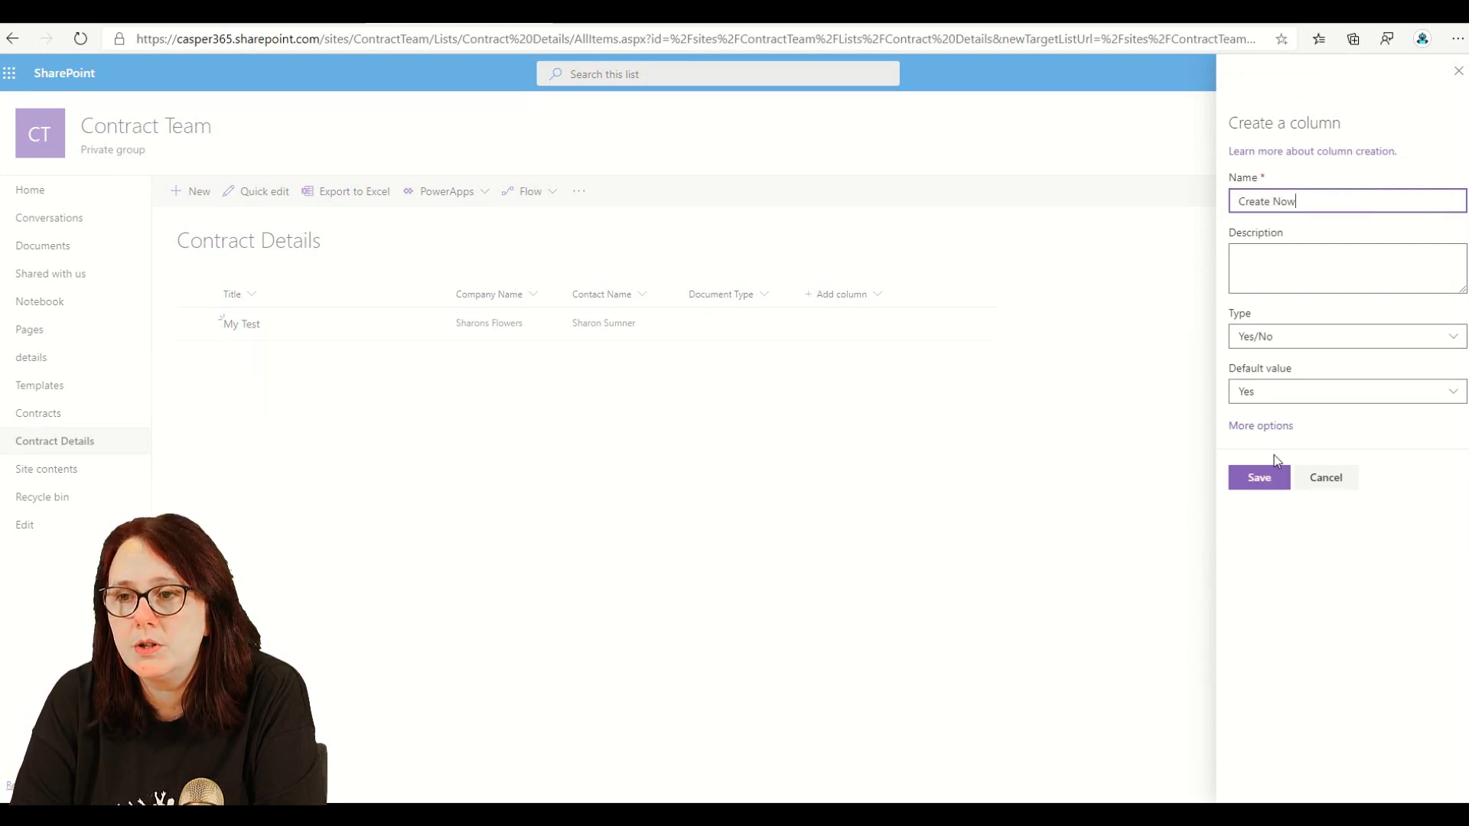
{"action": "left_click", "coordinate": [1273, 392]}
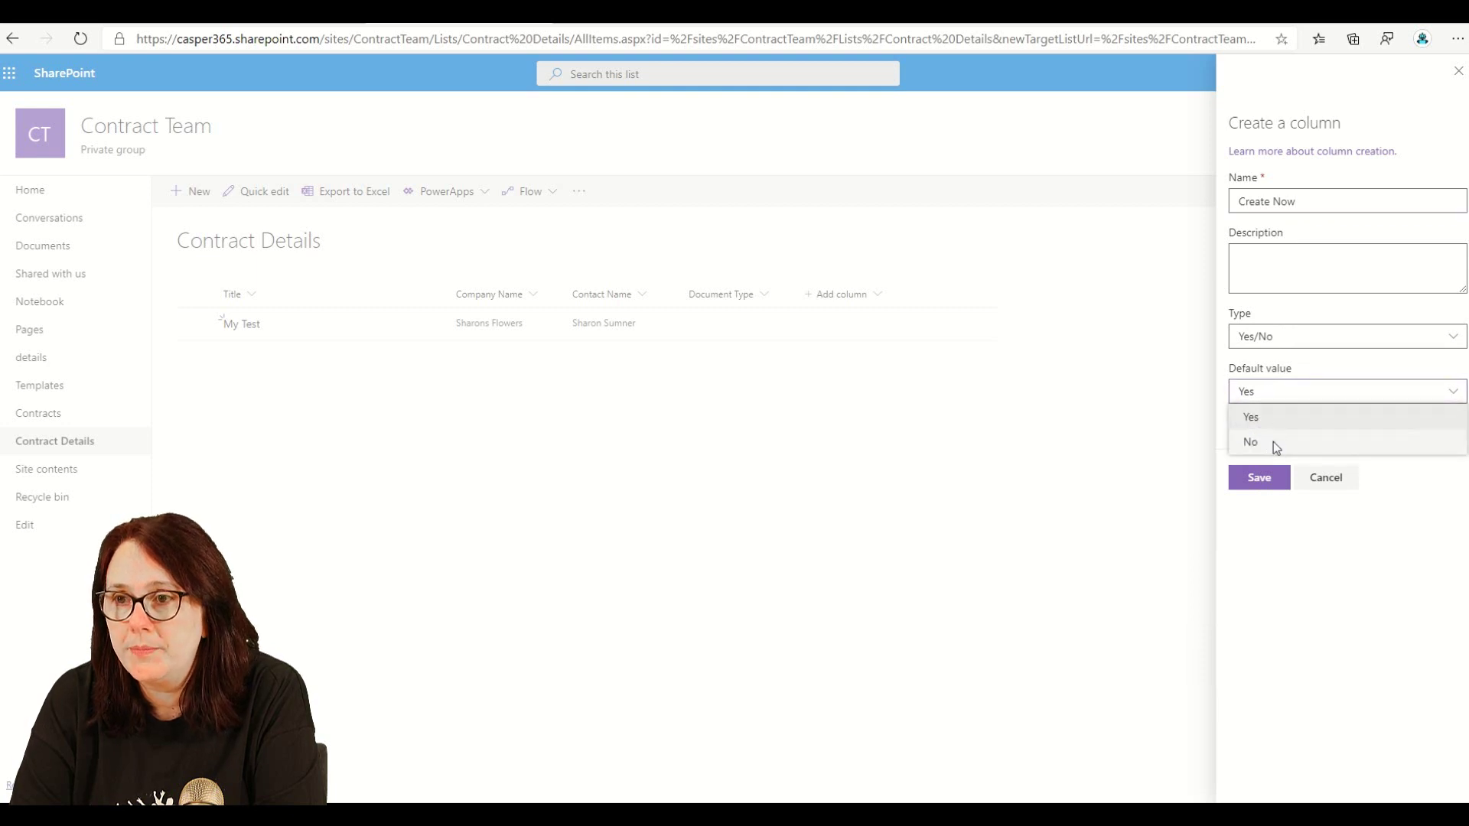
{"action": "left_click", "coordinate": [1273, 442]}
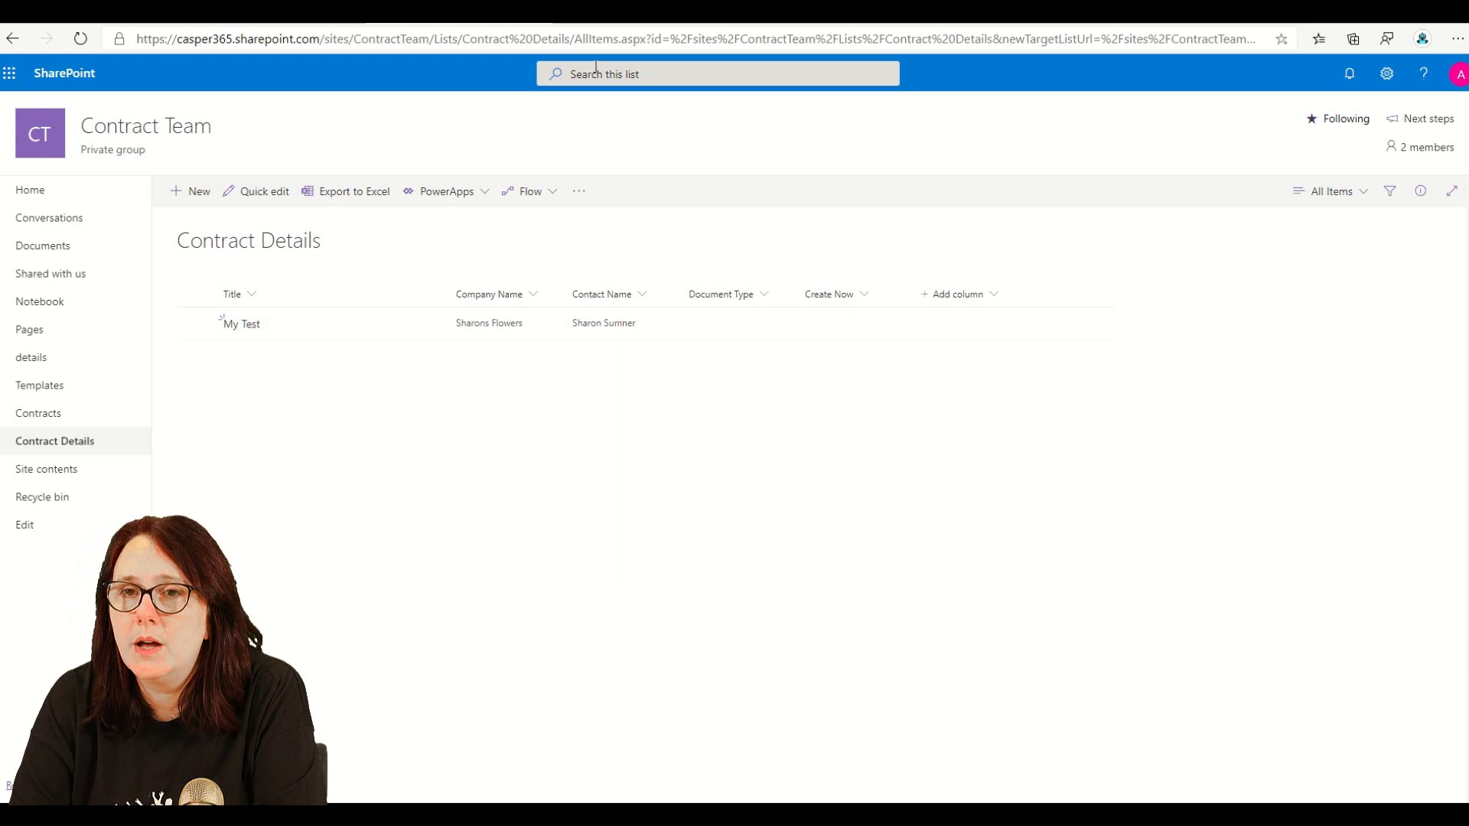
- Insert a Condition action between the trigger and the Word template step
{"action": "left_click", "coordinate": [700, 11]}
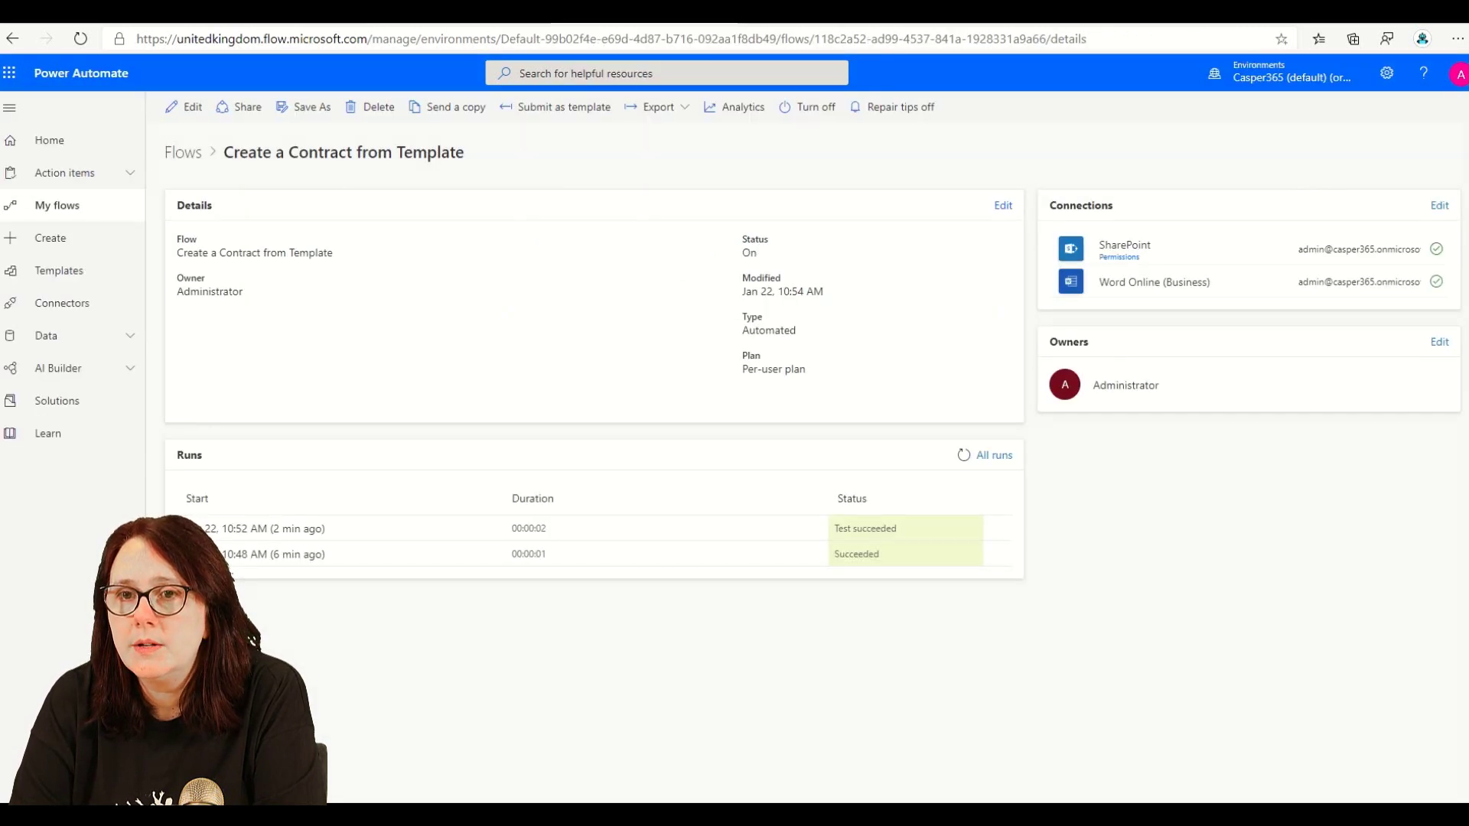
{"action": "left_click", "coordinate": [191, 113]}
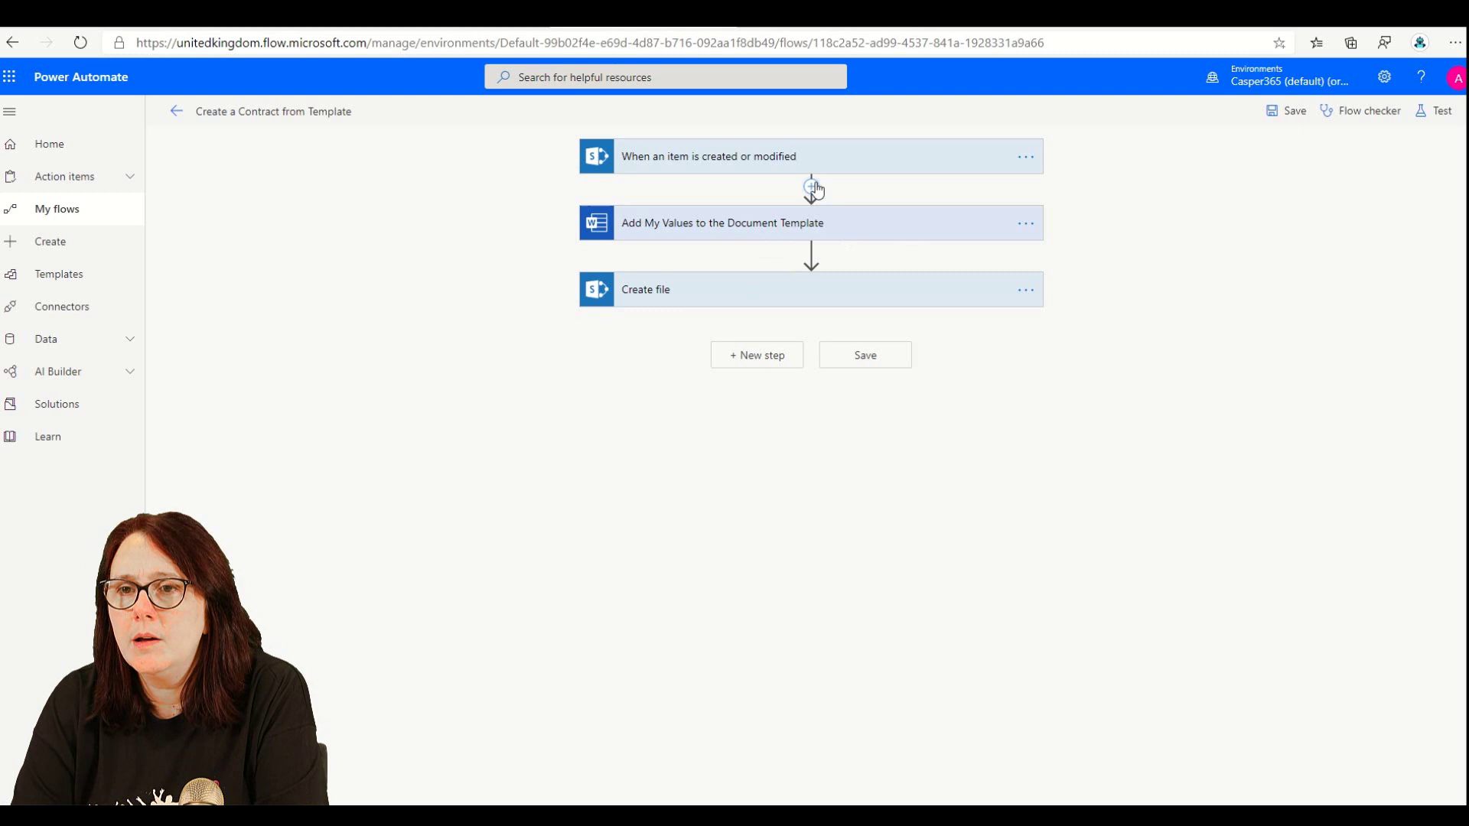
{"action": "left_click", "coordinate": [811, 188]}
{"action": "left_click", "coordinate": [813, 205]}
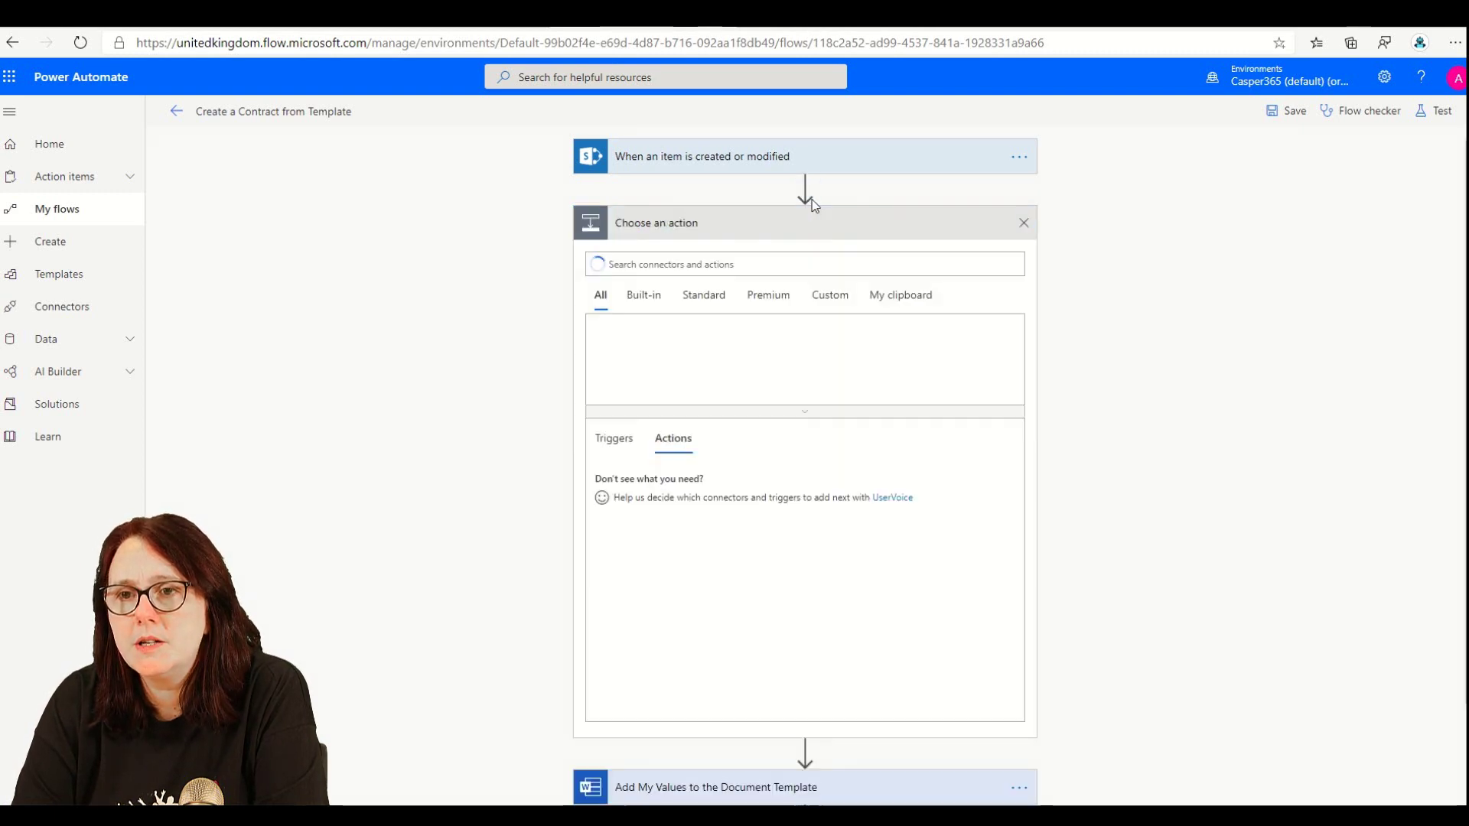
{"action": "type", "text": "C"}
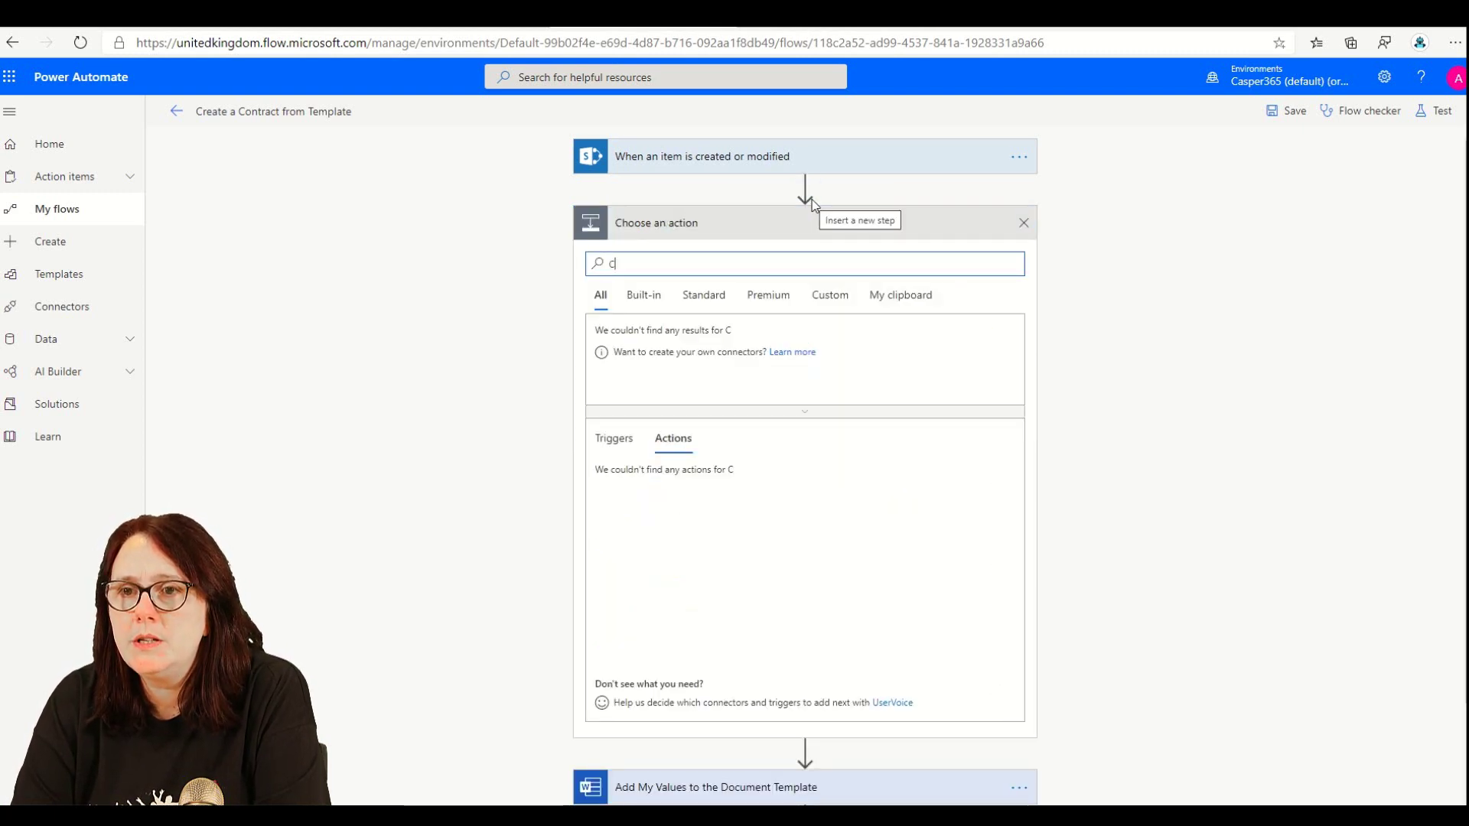
{"action": "type", "text": "ondi"}
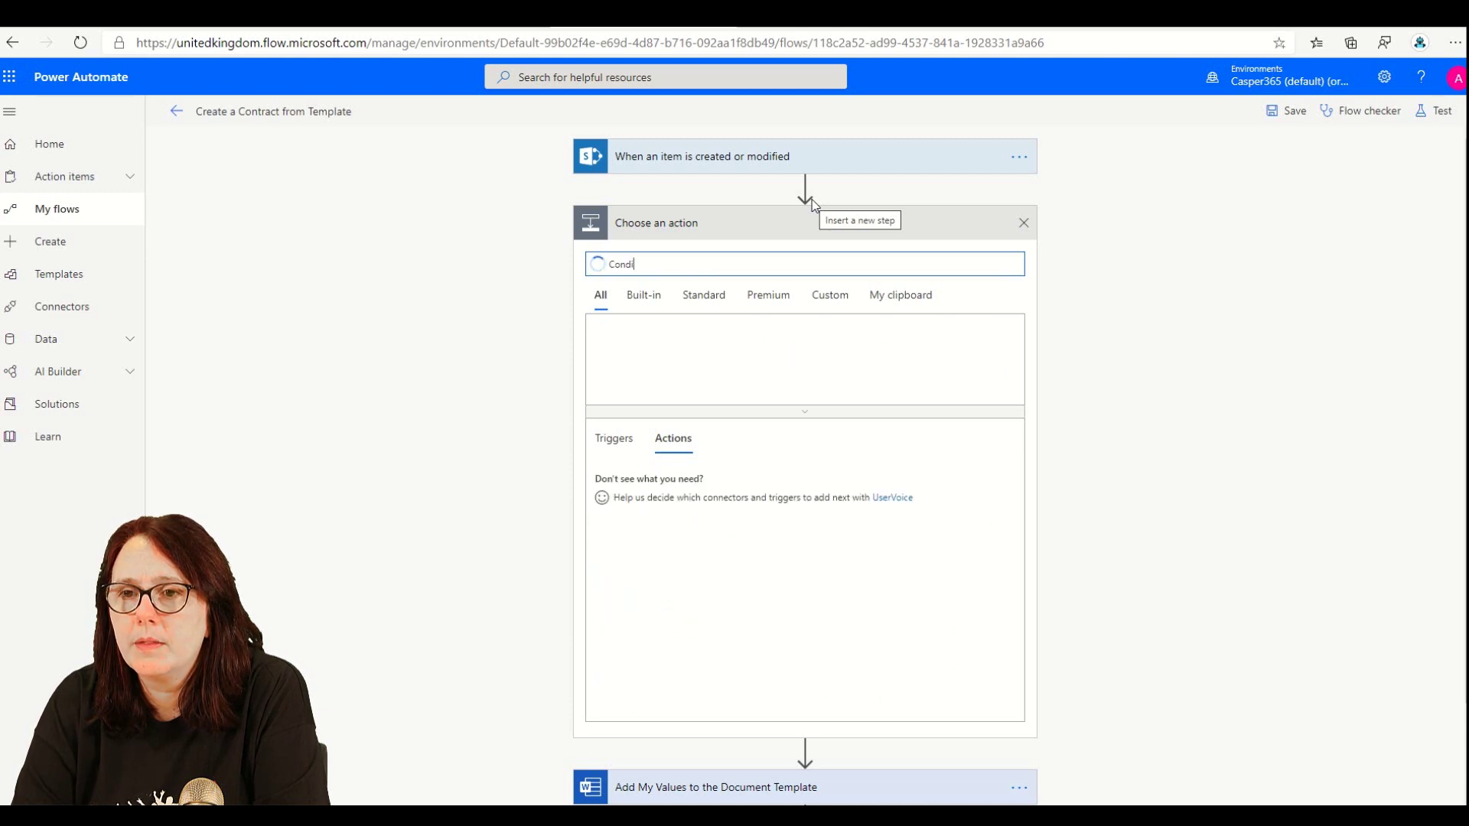
{"action": "type", "text": "tion"}
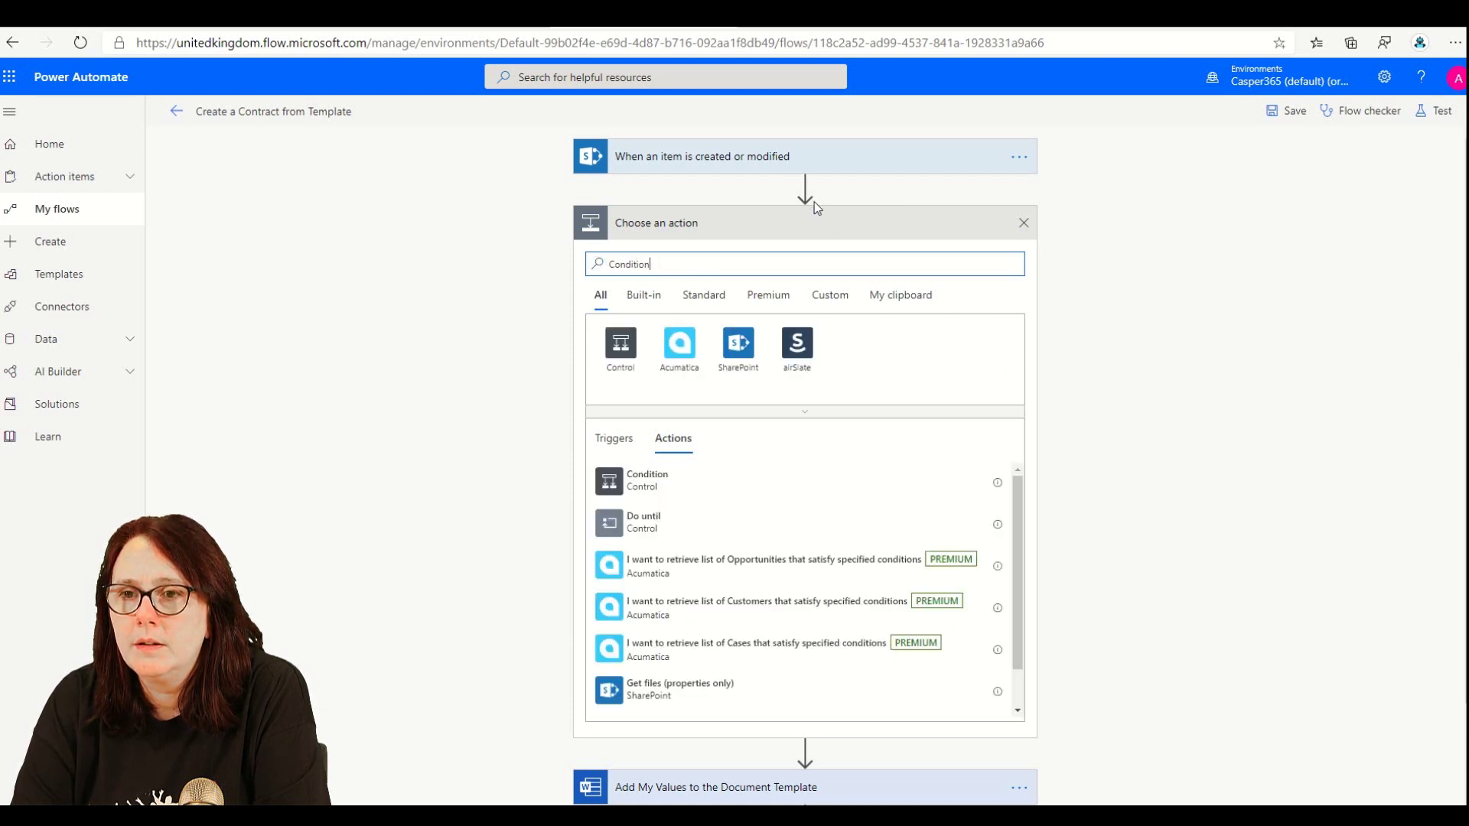
{"action": "left_click", "coordinate": [617, 354]}
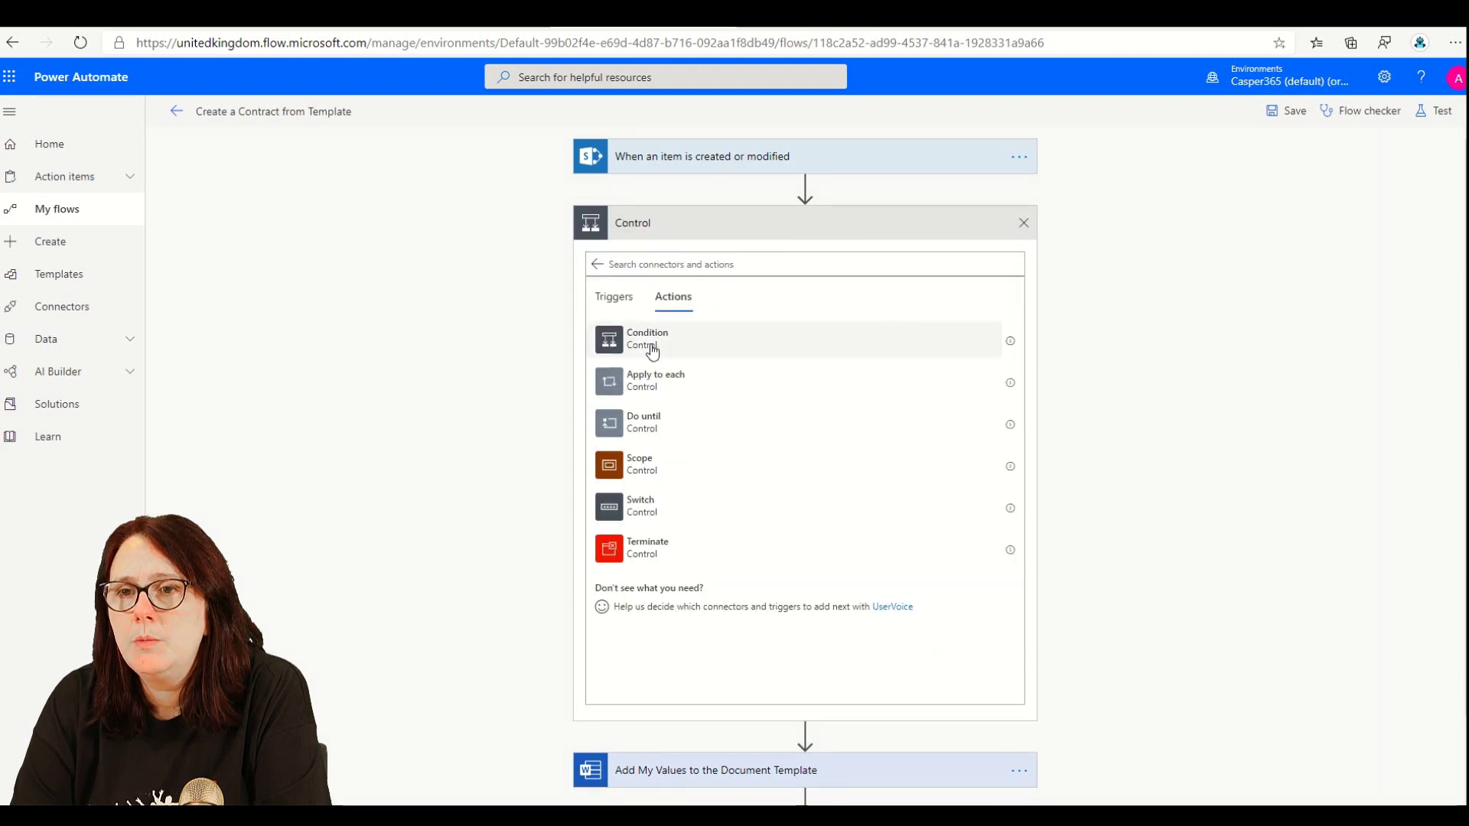
{"action": "left_click", "coordinate": [651, 340]}
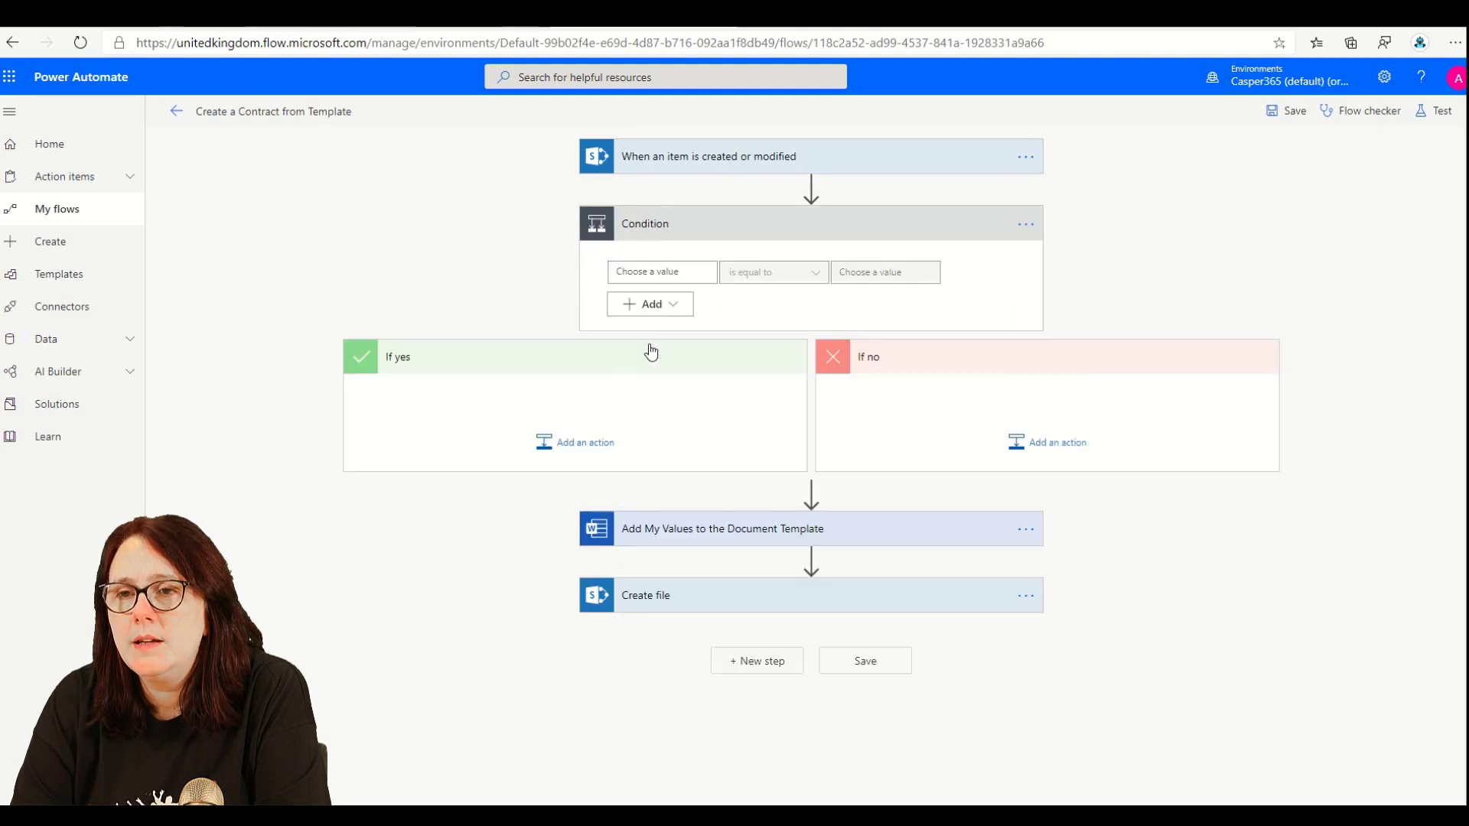
- Make the condition test whether Create Now is equal to true
{"action": "left_click", "coordinate": [686, 271]}
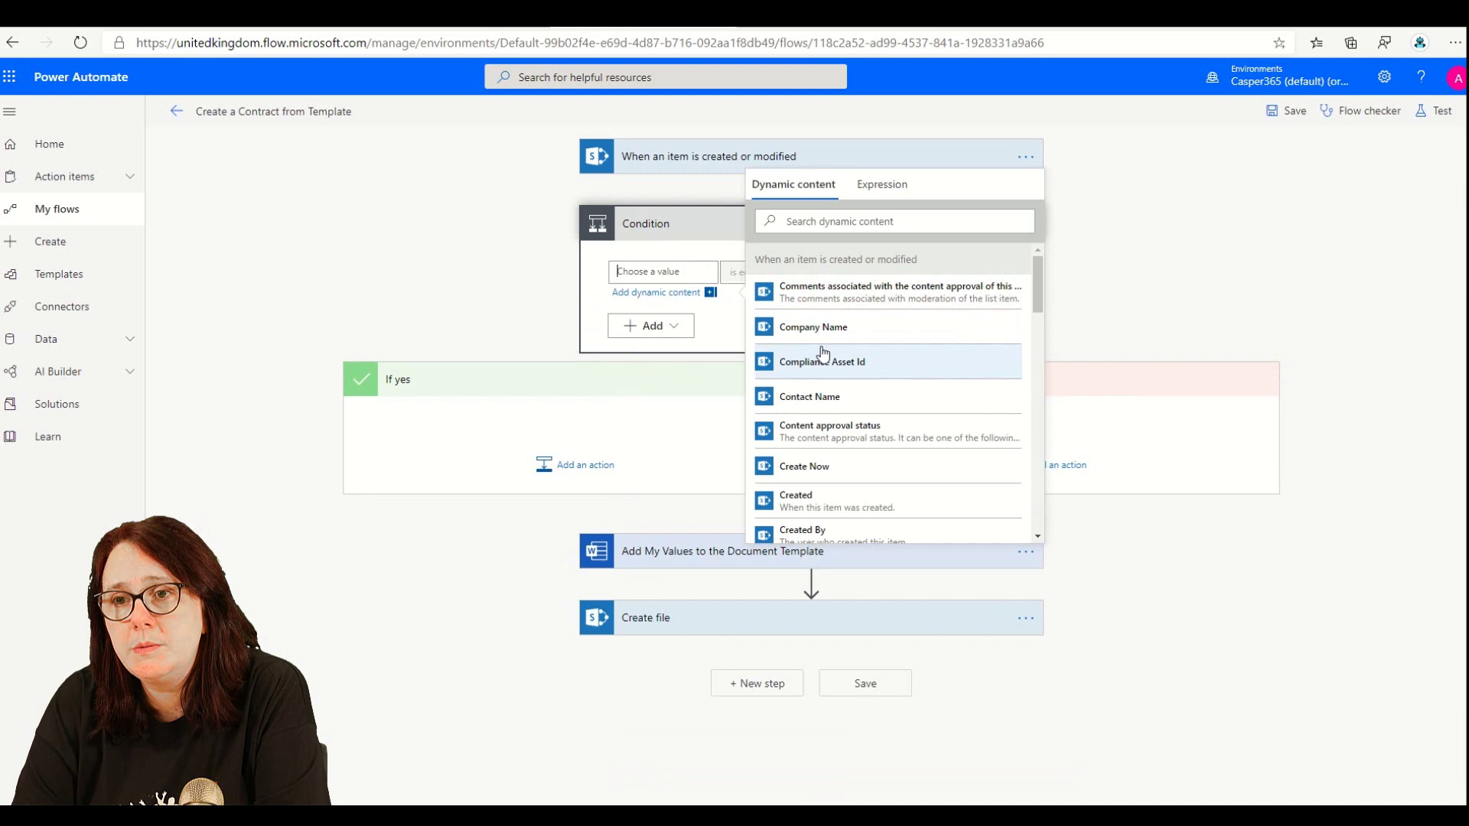
{"action": "scroll", "coordinate": [821, 352], "scroll_direction": "down", "scroll_amount": 1}
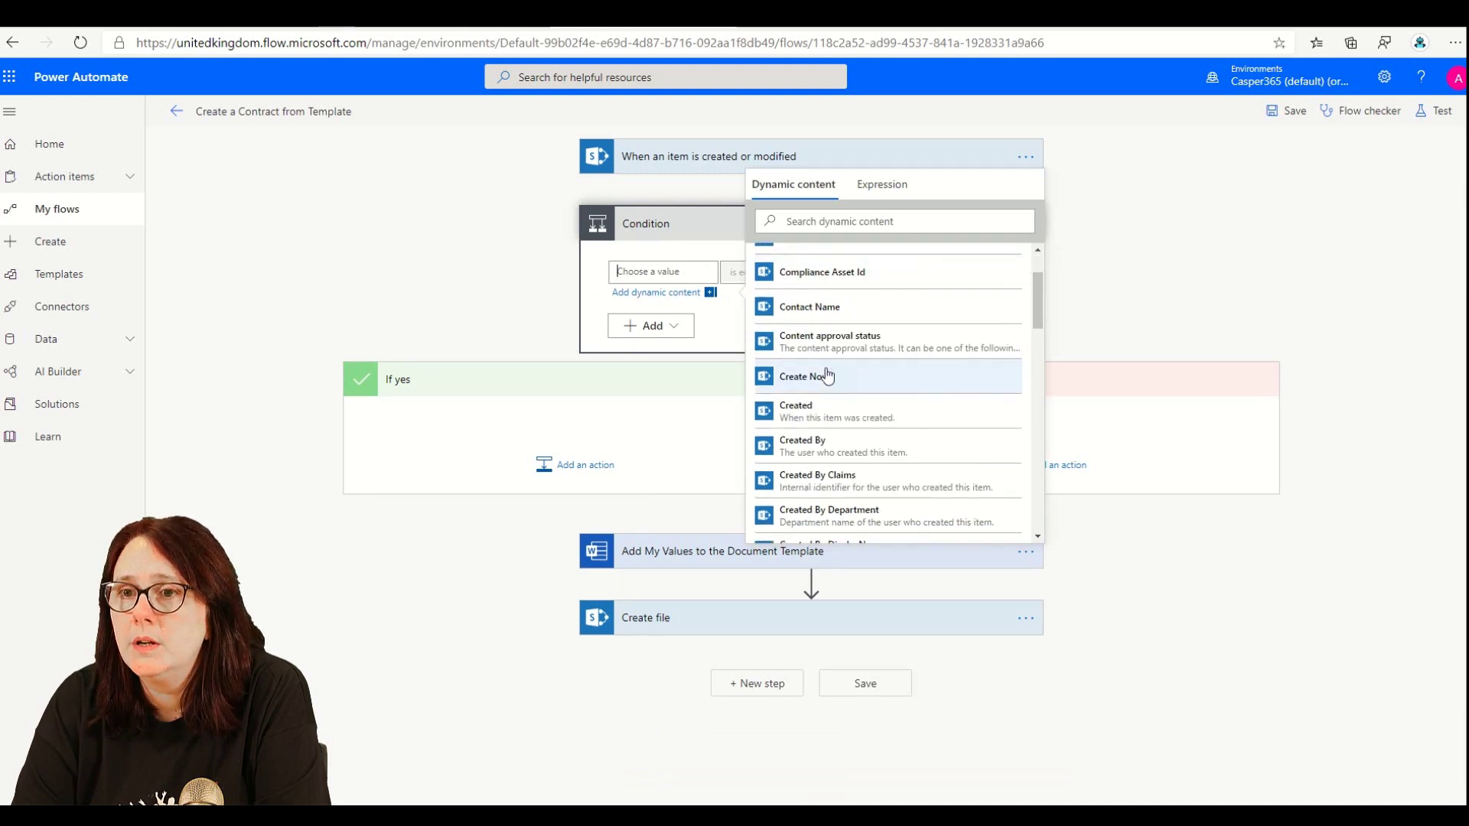
{"action": "left_click", "coordinate": [824, 380]}
{"action": "left_click", "coordinate": [729, 342]}
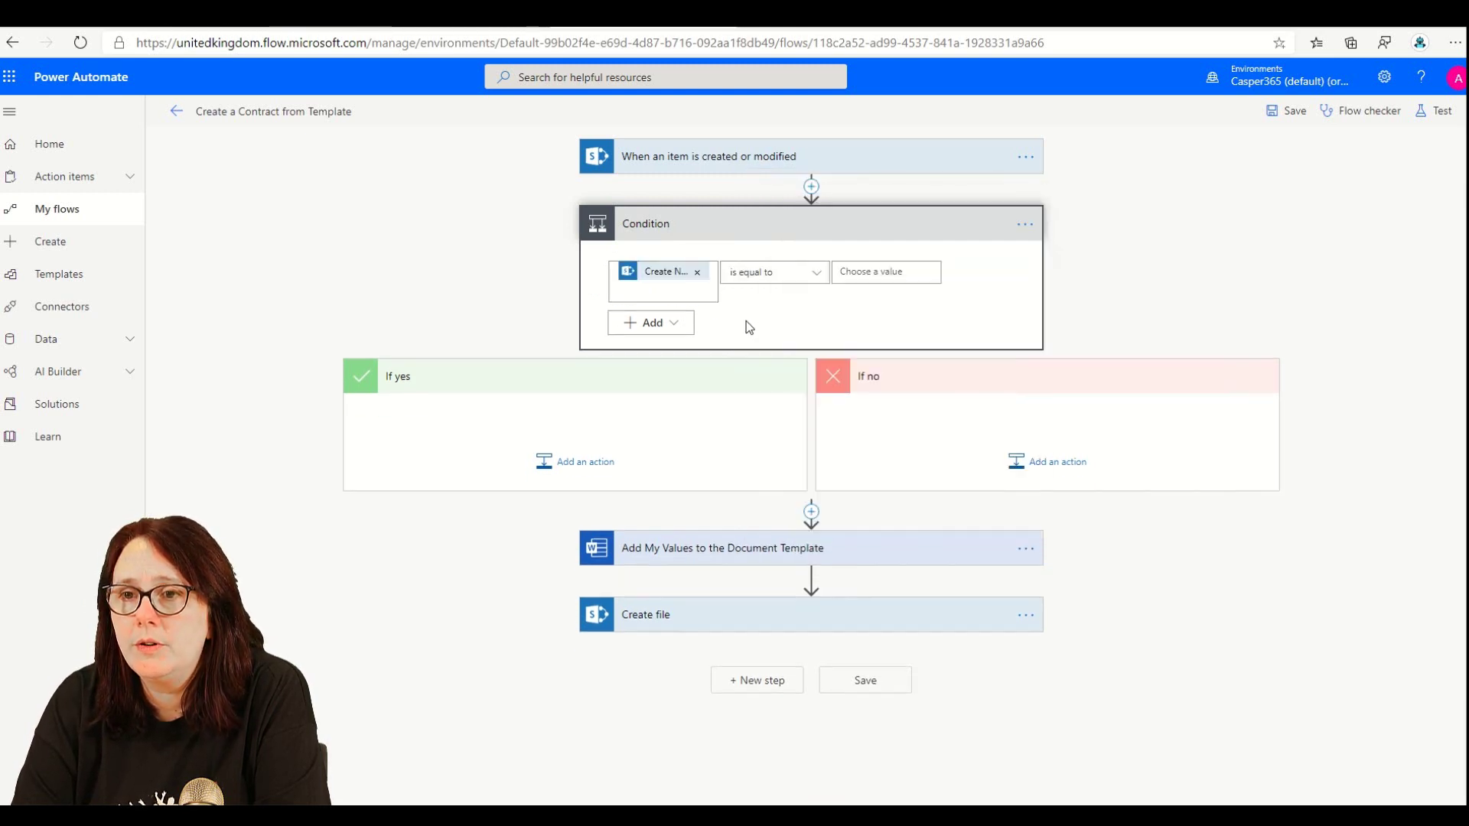
{"action": "left_click", "coordinate": [901, 270]}
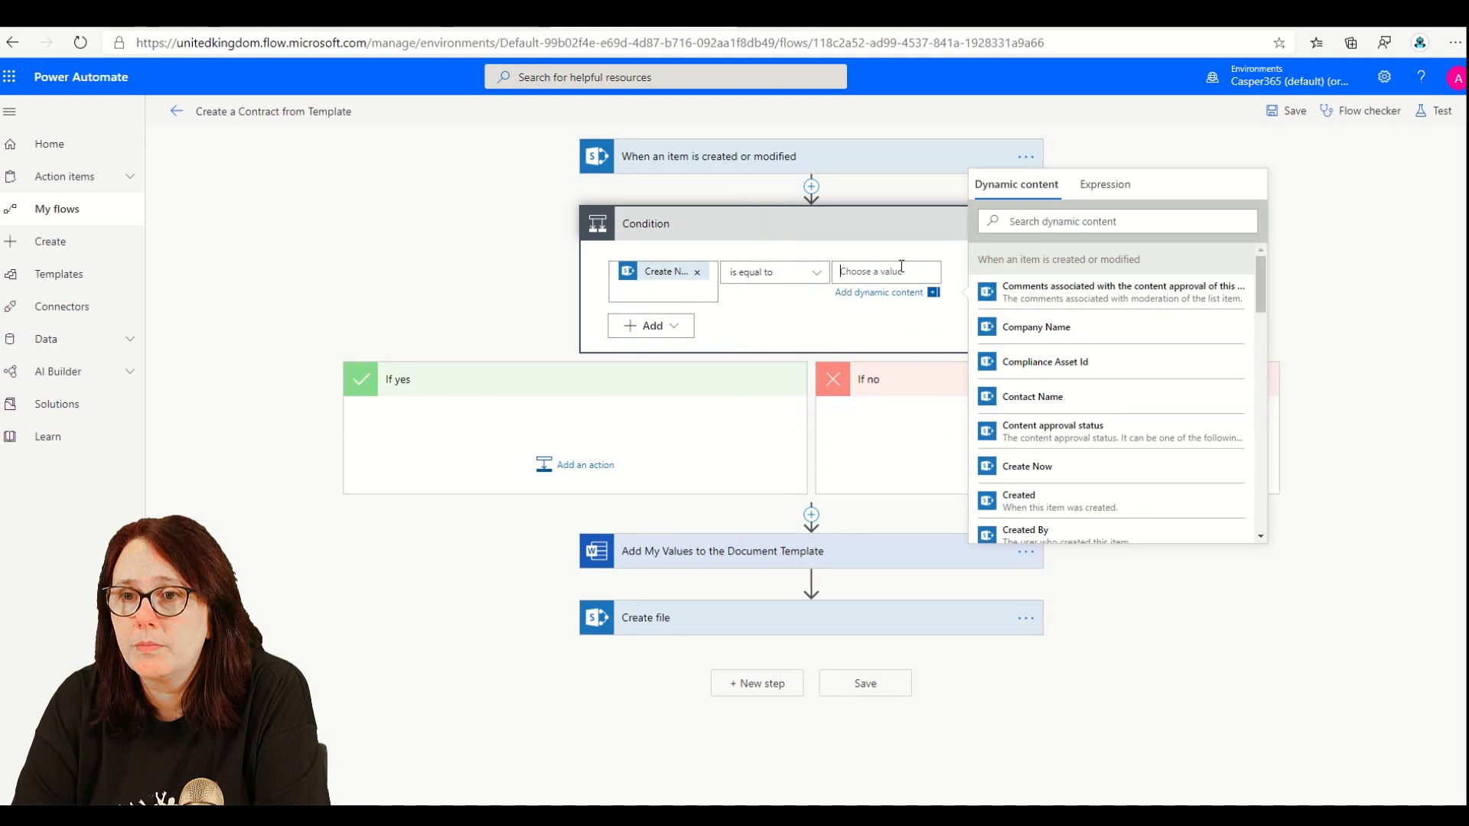
{"action": "type", "text": "true"}
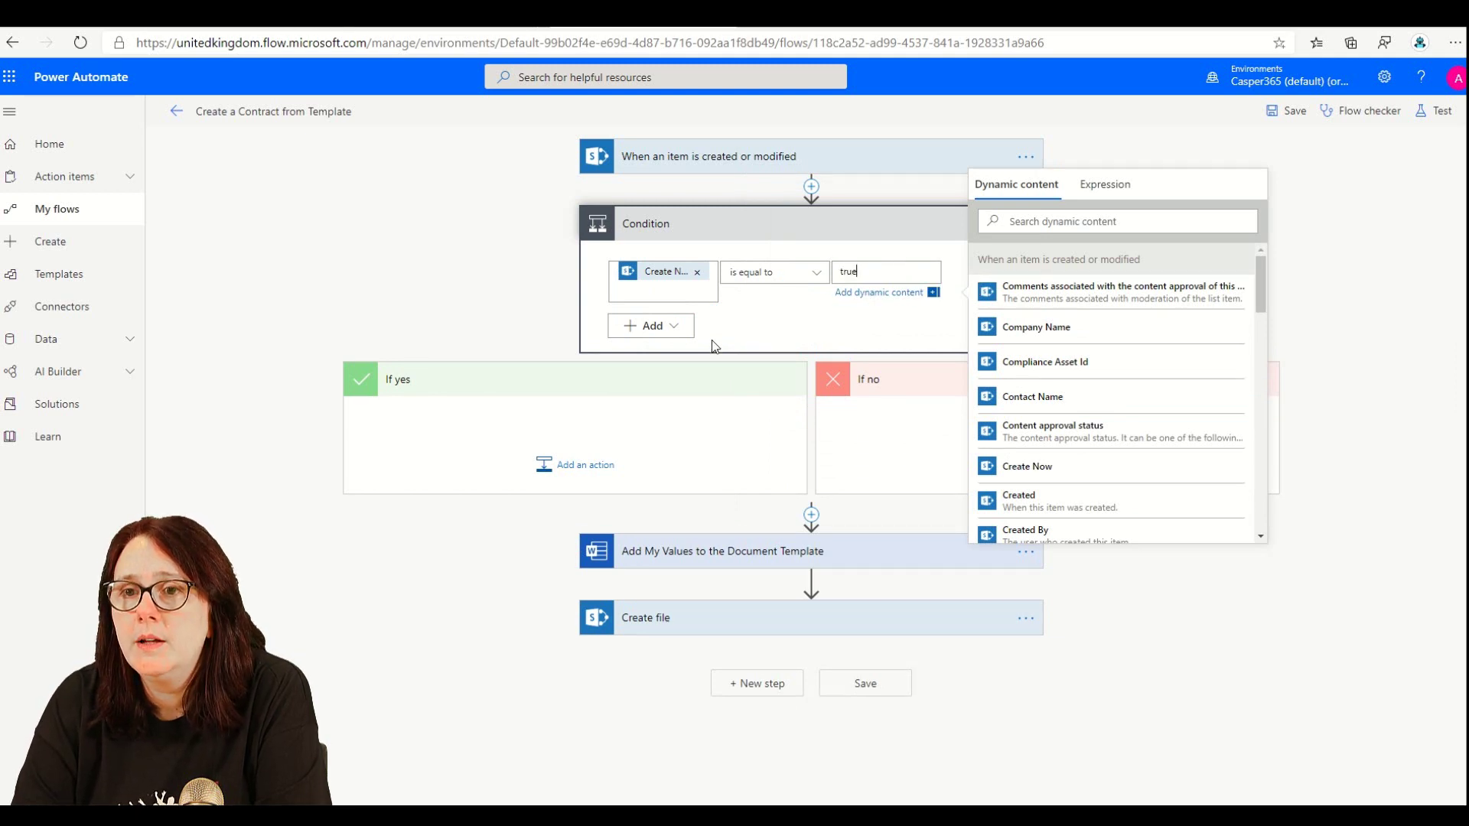
{"action": "left_click", "coordinate": [685, 379]}
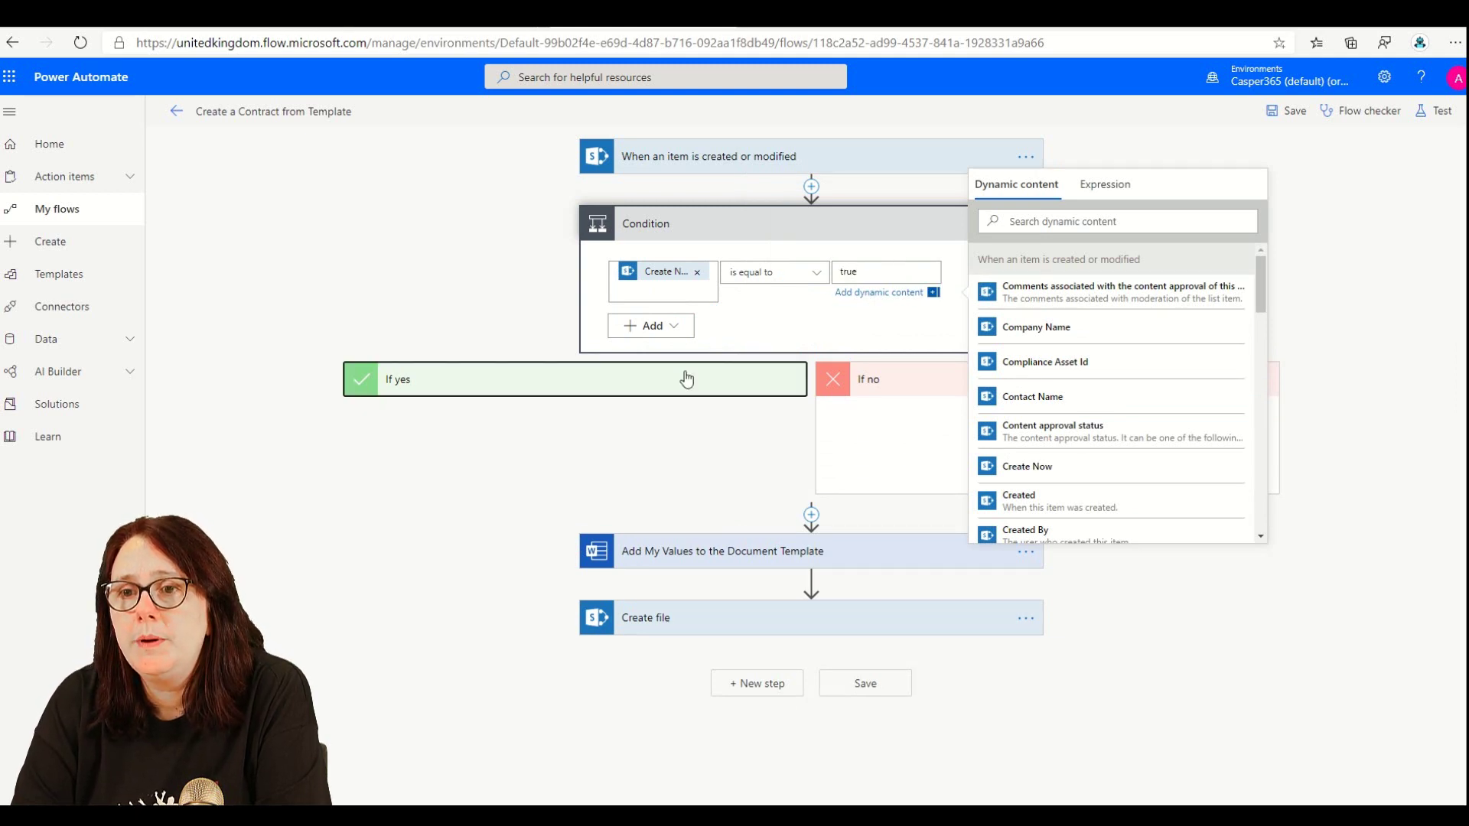
{"action": "left_click", "coordinate": [649, 435]}
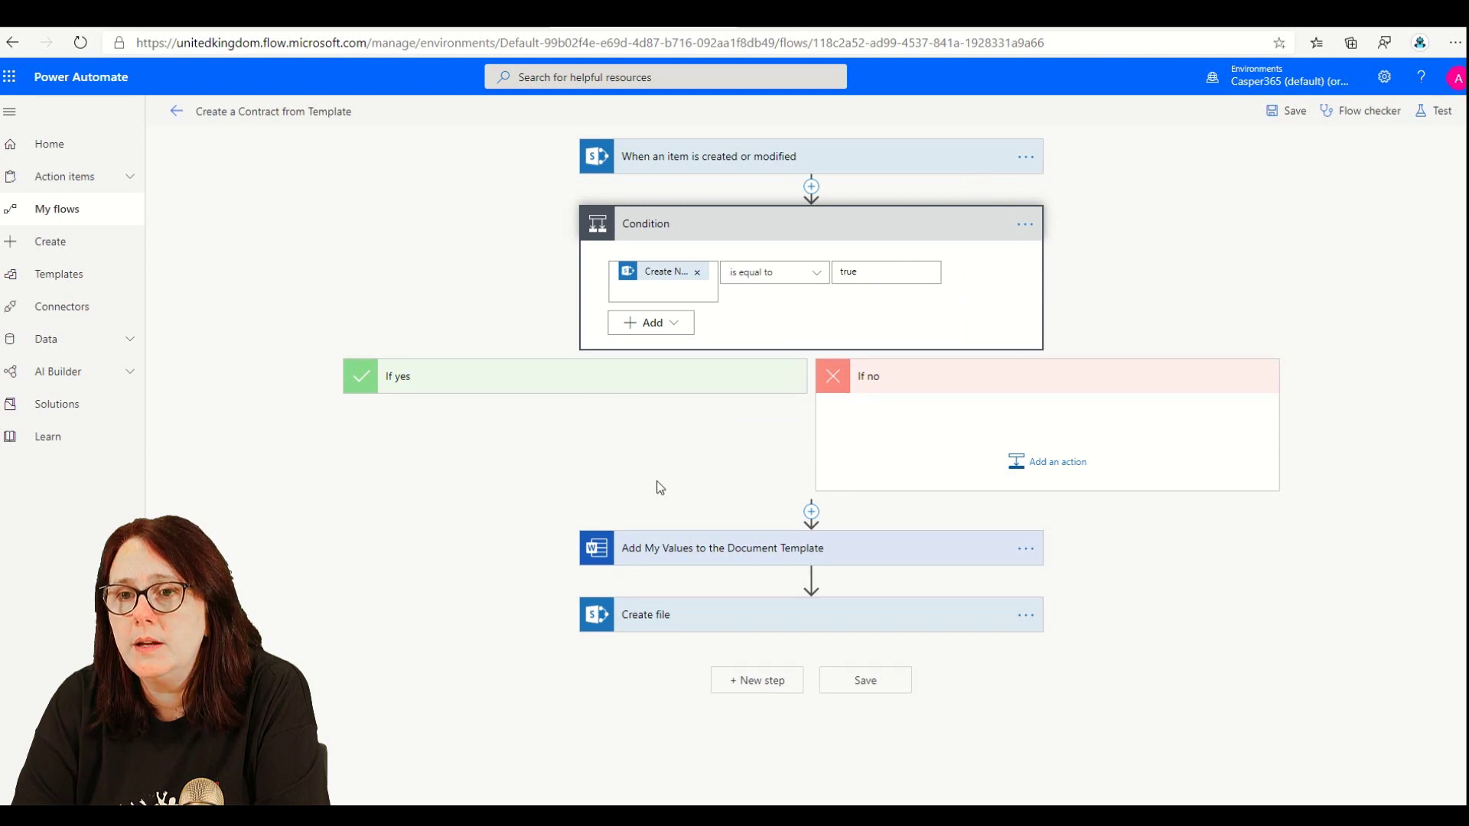
- Add a nested Condition from Control inside the If yes branch
{"action": "left_click", "coordinate": [580, 460]}
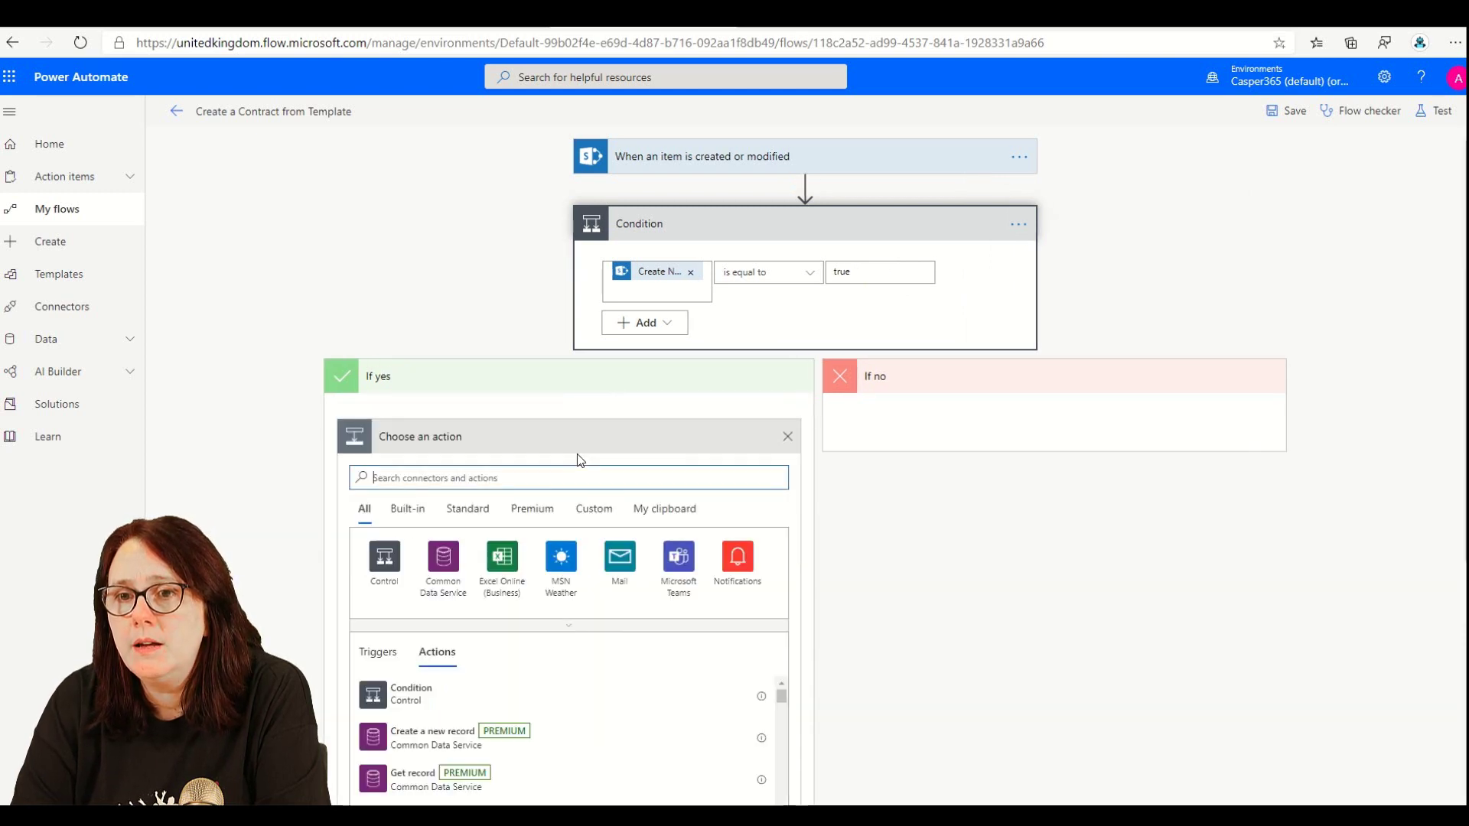
{"action": "left_click", "coordinate": [384, 558]}
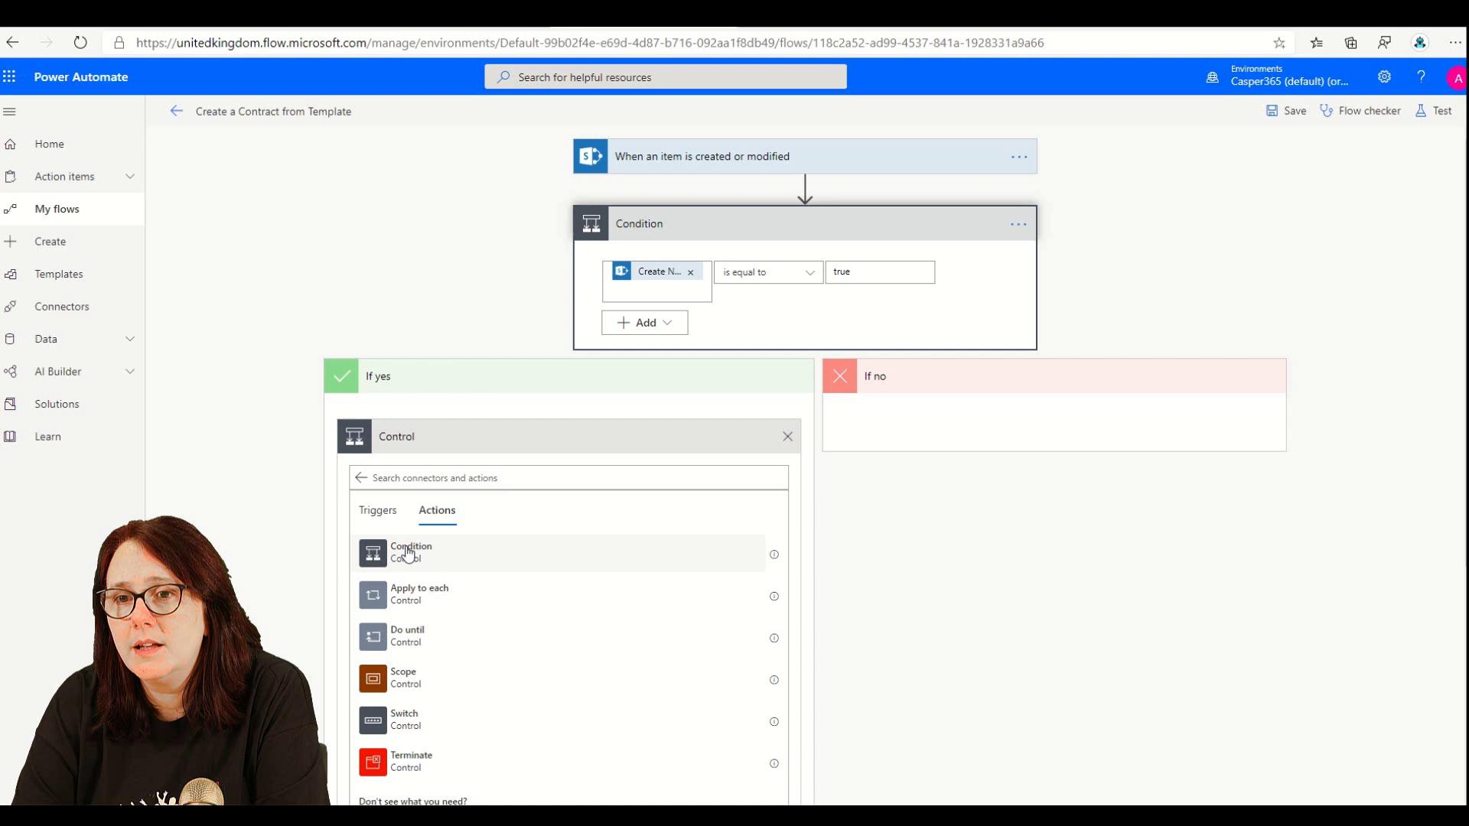
{"action": "left_click", "coordinate": [430, 560]}
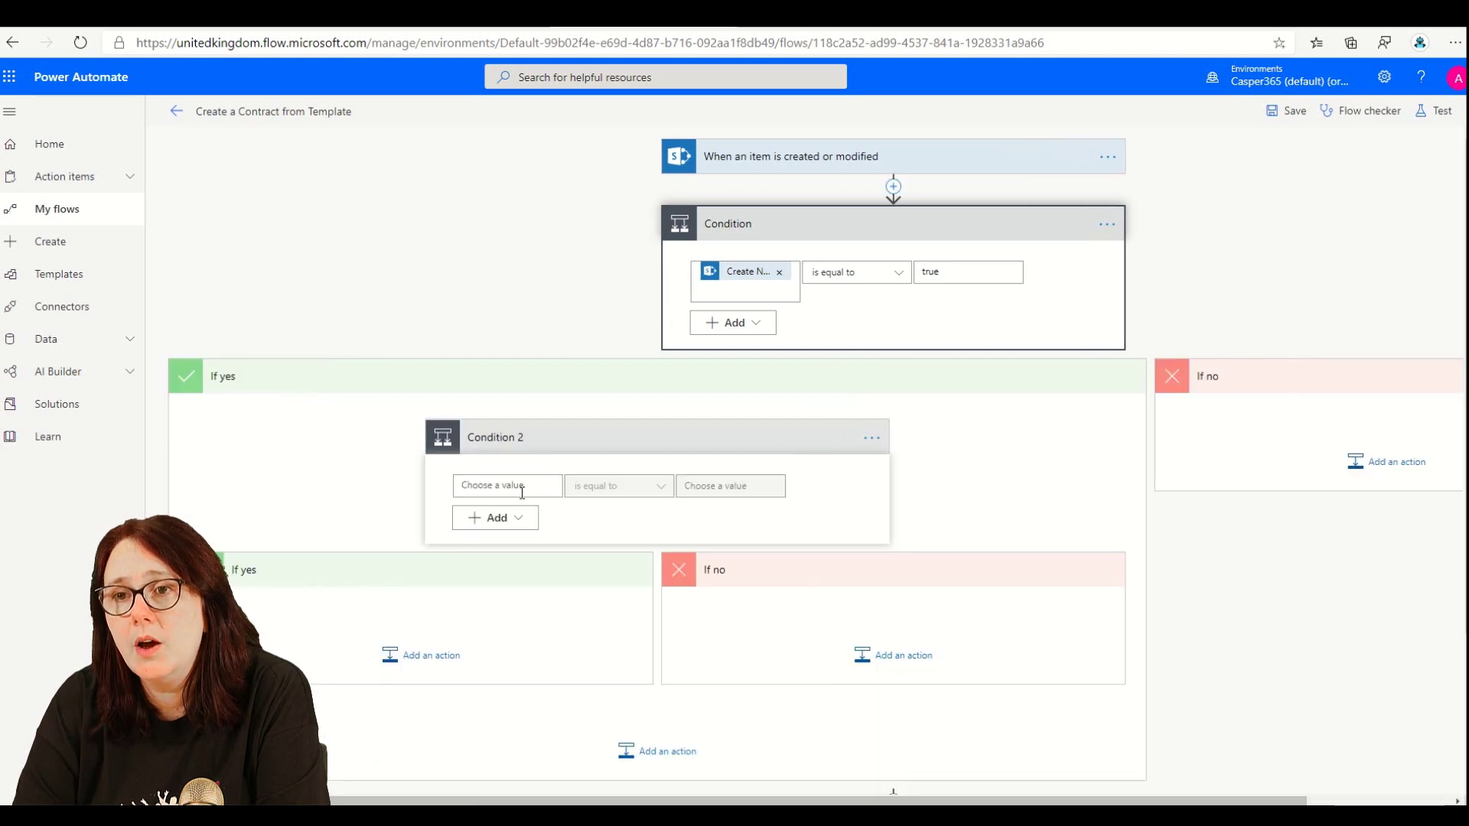
- Set Condition 2 to check whether Document Type Value is equal to Simple
{"action": "left_click", "coordinate": [522, 488]}
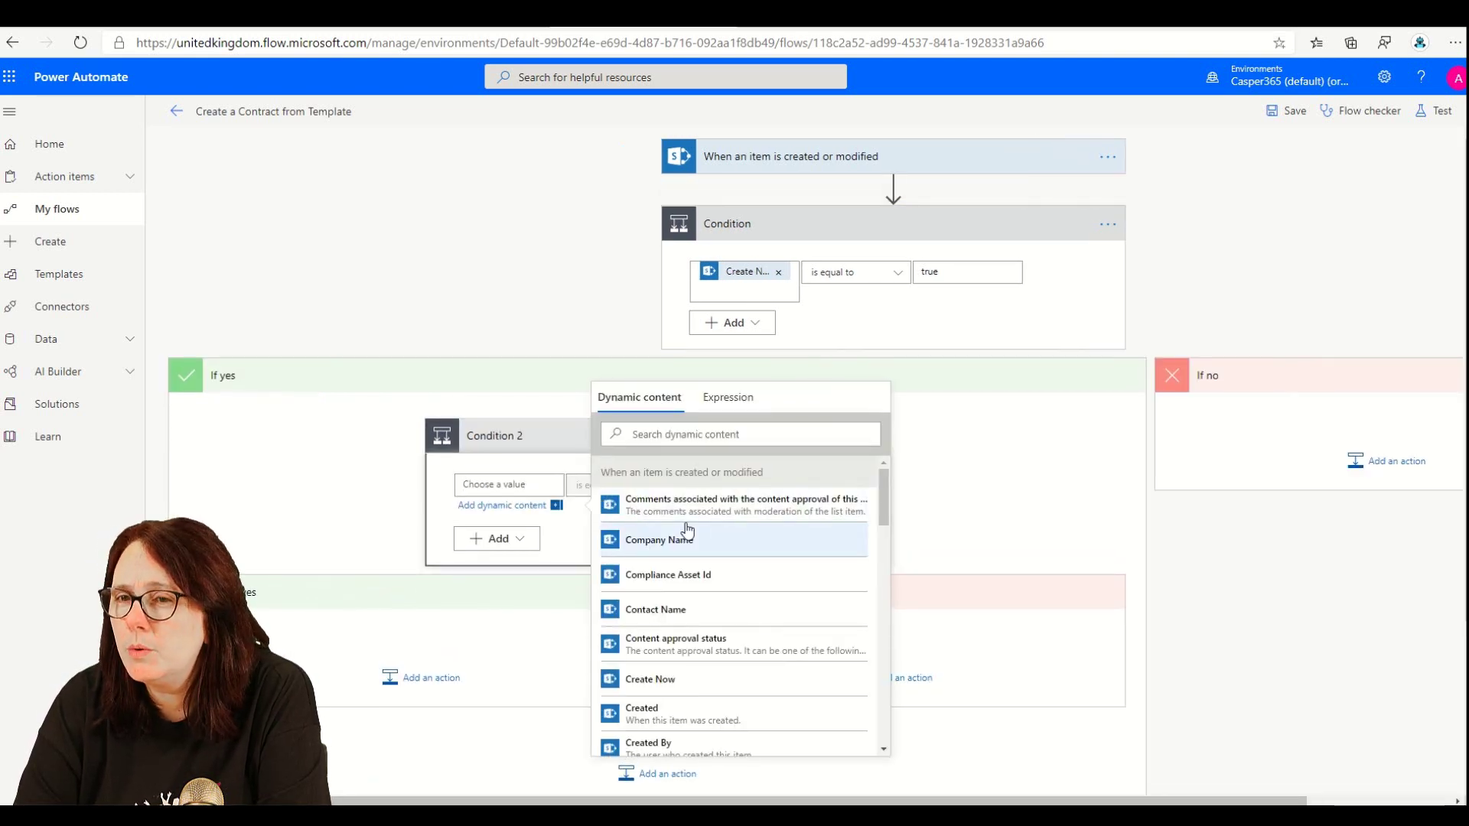
{"action": "scroll", "coordinate": [725, 607], "scroll_direction": "down", "scroll_amount": 3}
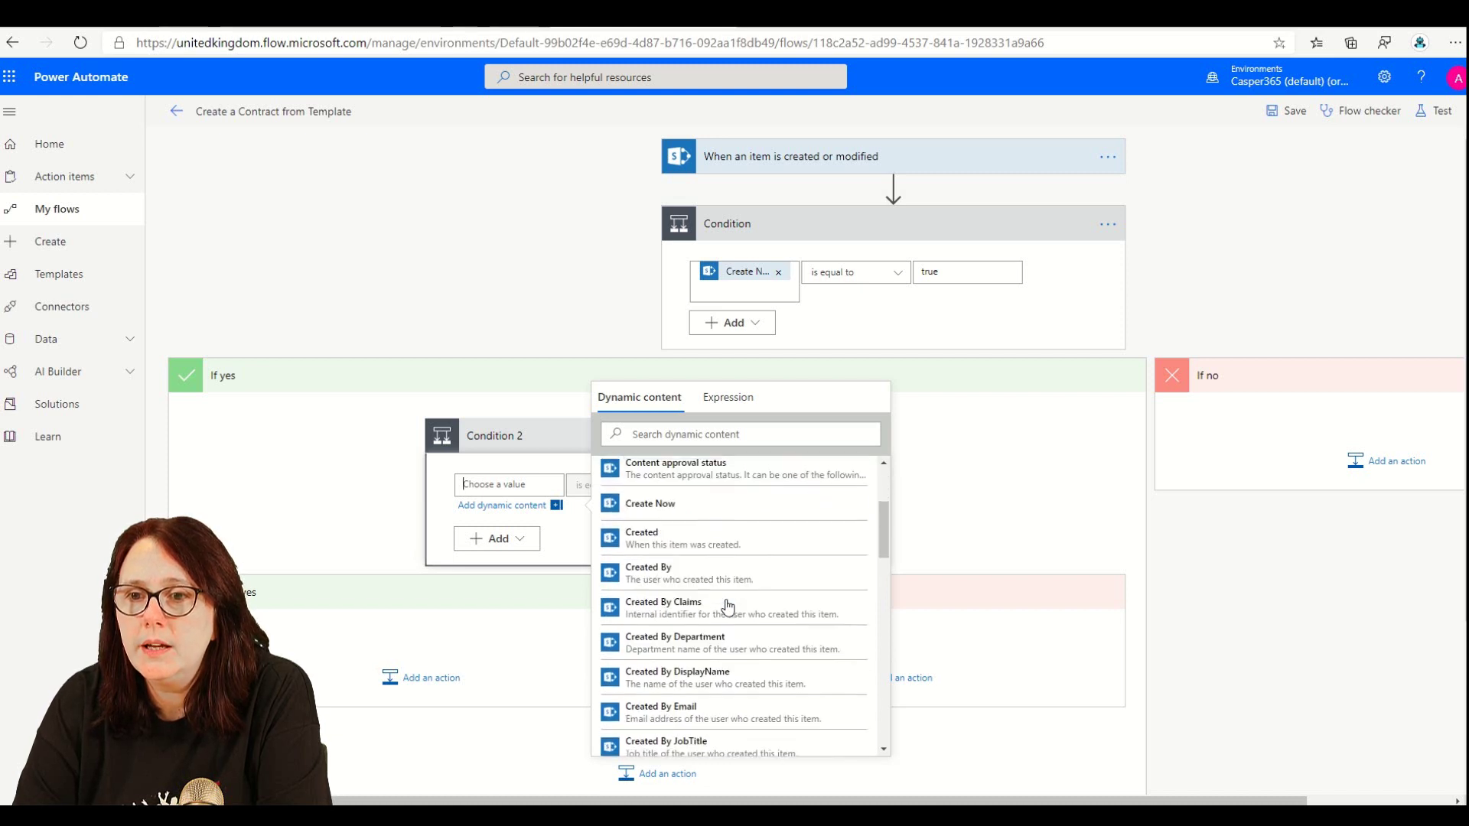
{"action": "scroll", "coordinate": [727, 607], "scroll_direction": "down", "scroll_amount": 3}
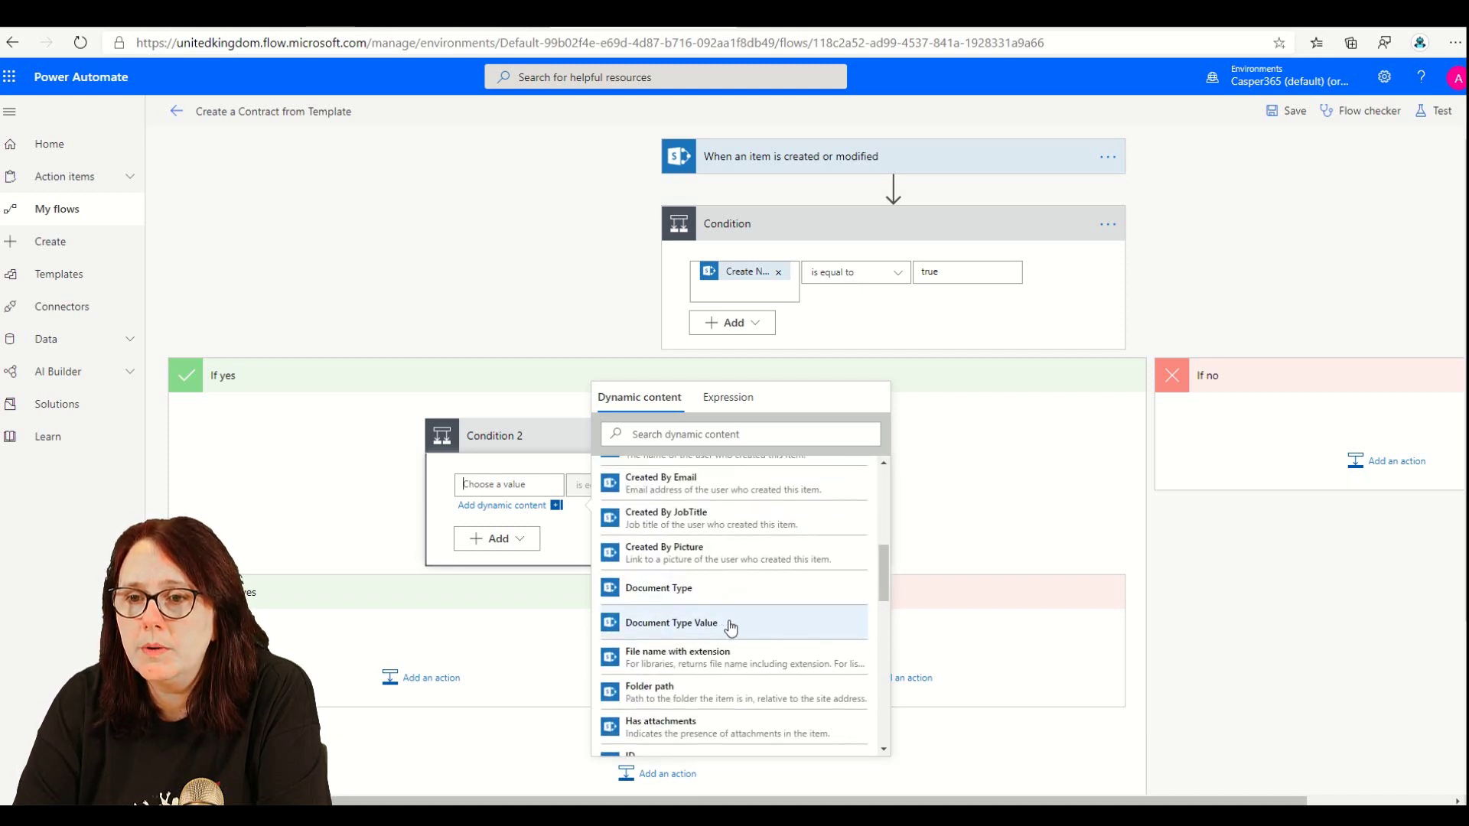
{"action": "left_click", "coordinate": [729, 623]}
{"action": "left_click", "coordinate": [706, 517]}
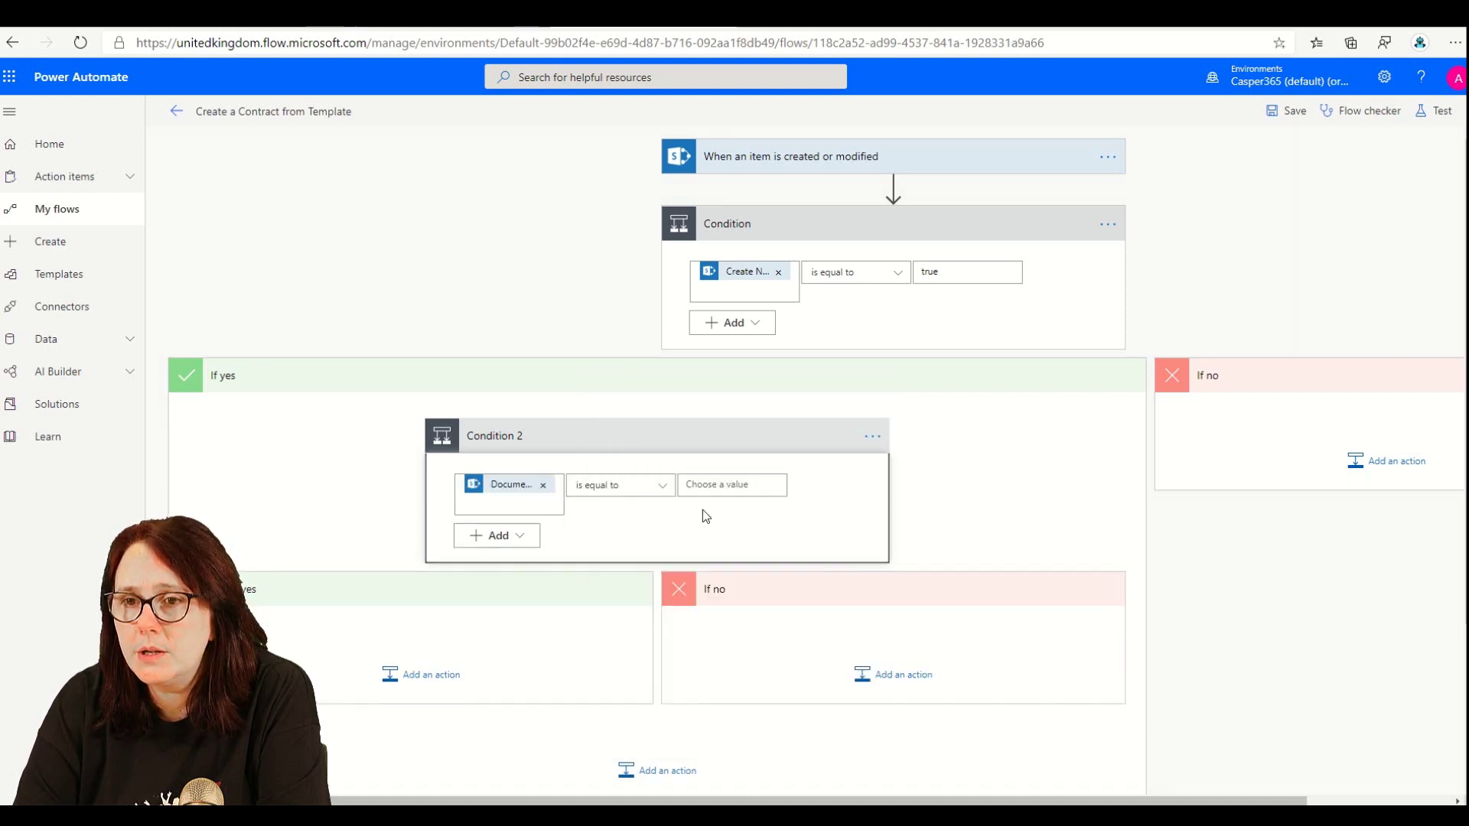
{"action": "left_click", "coordinate": [738, 484]}
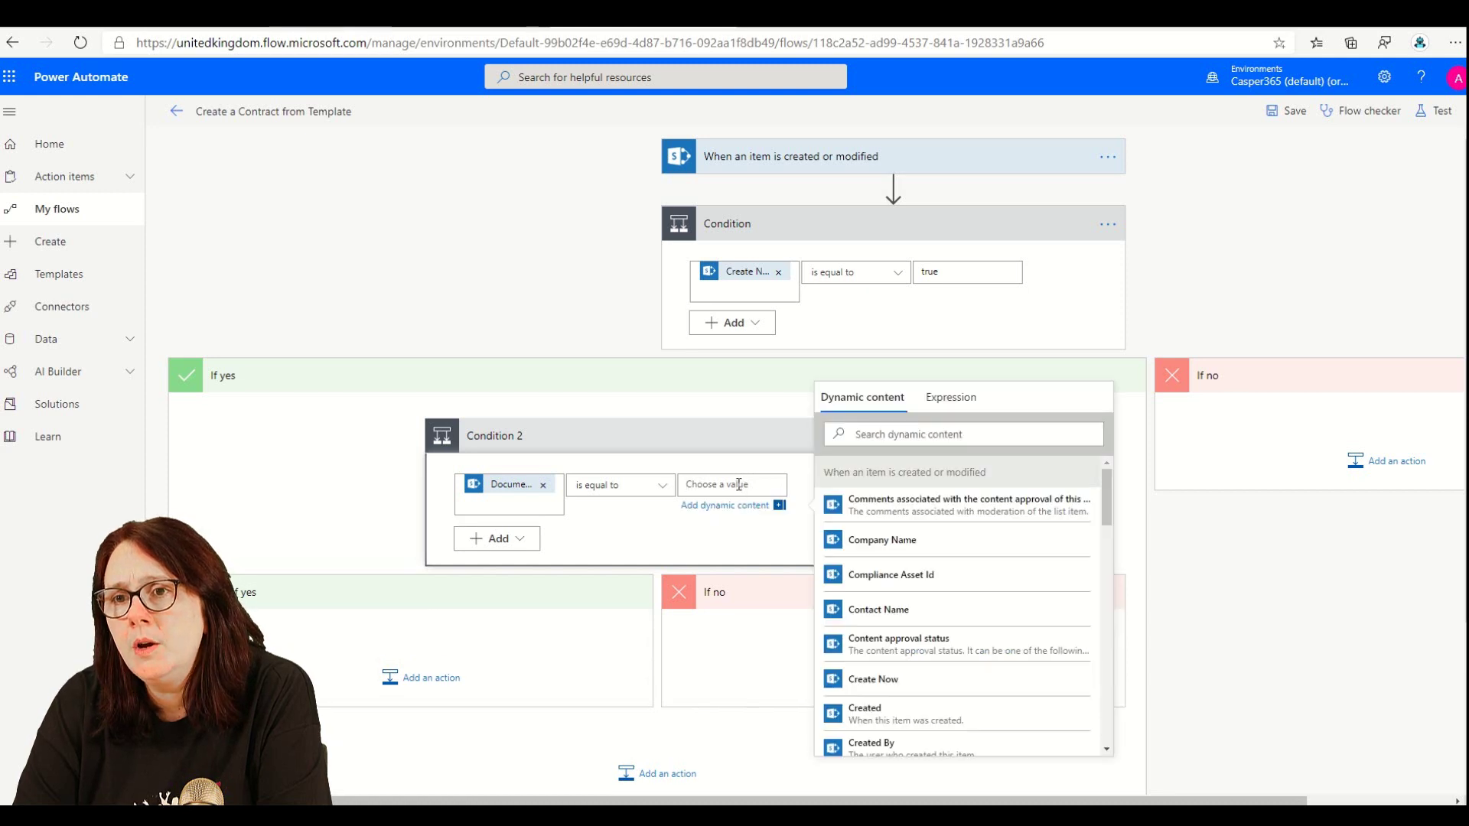
{"action": "type", "text": "Sim"}
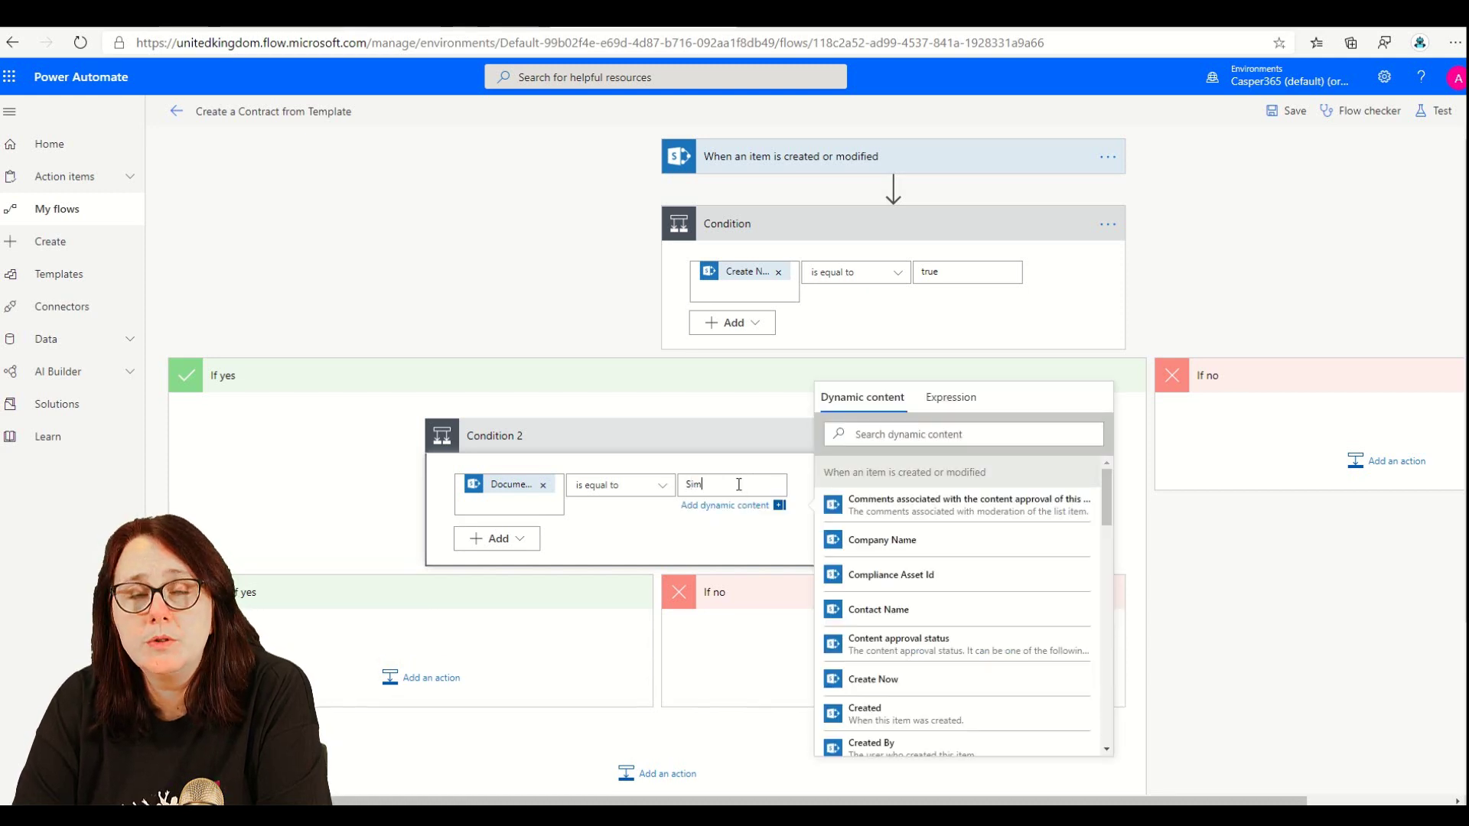
{"action": "type", "text": "ple"}
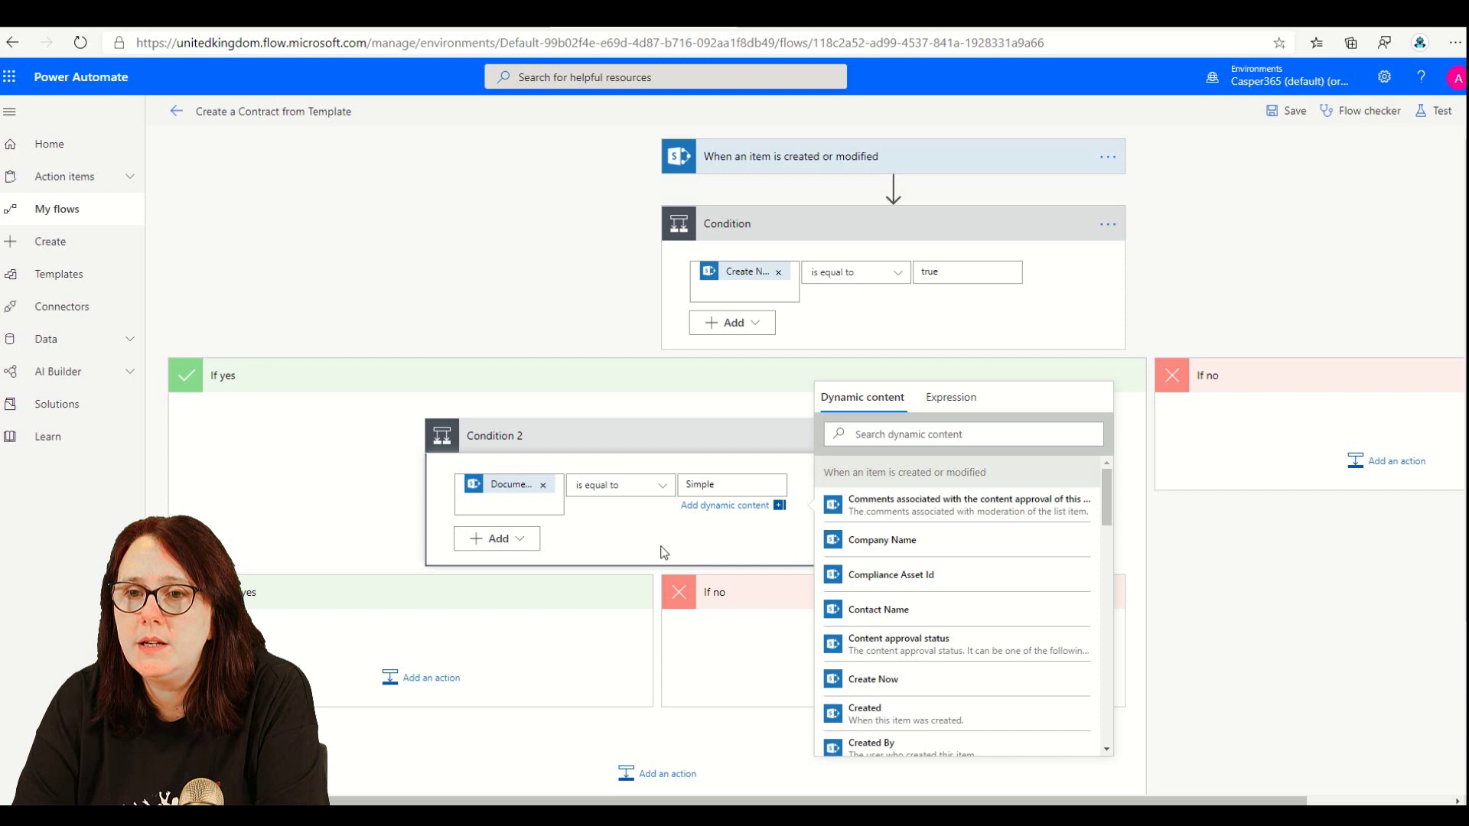
{"action": "left_click", "coordinate": [366, 521]}
{"action": "scroll", "coordinate": [792, 559], "scroll_direction": "down", "scroll_amount": 3}
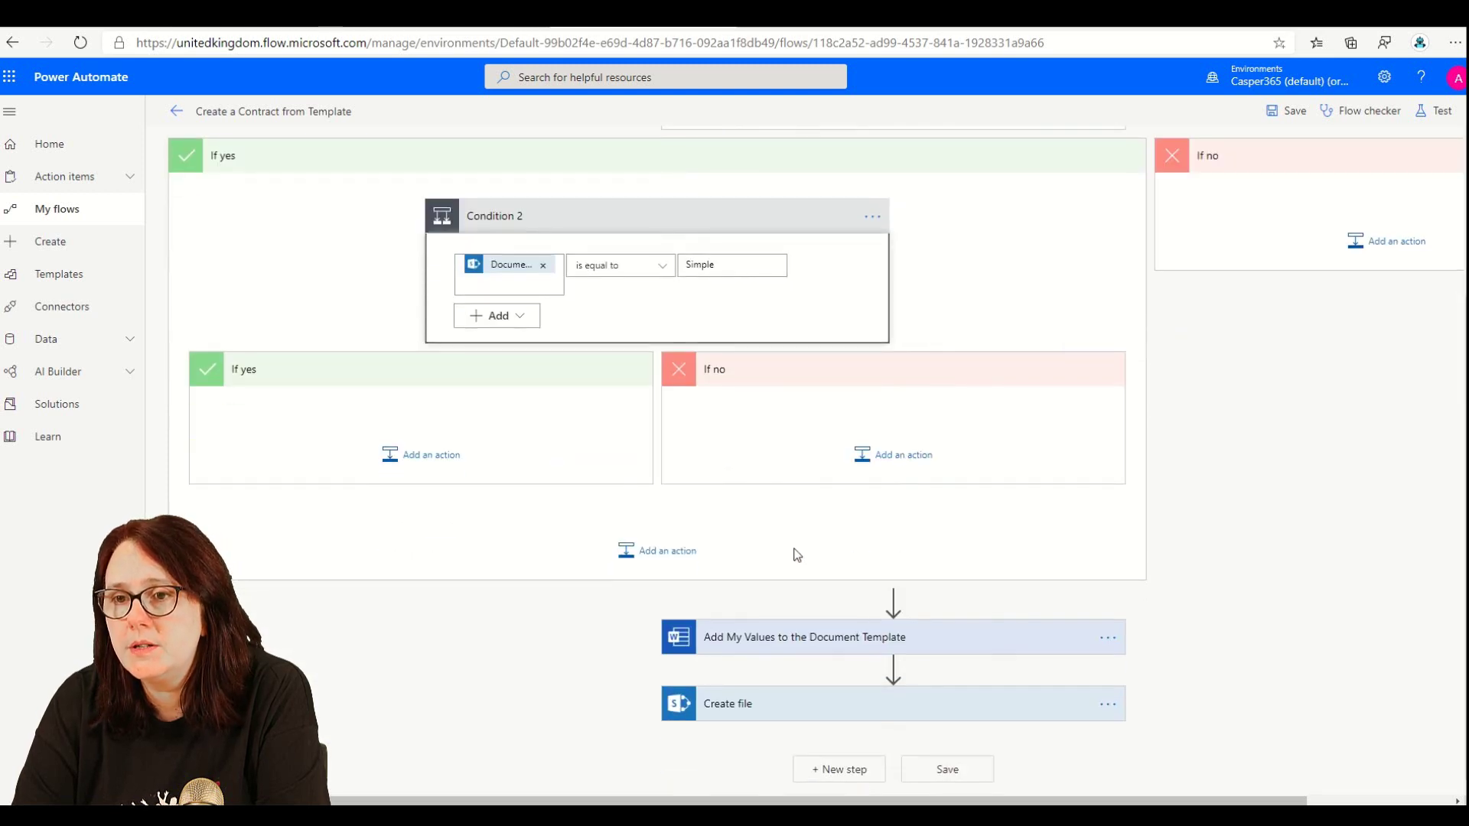
- Move Add My Values and Create file into Condition 2's If yes branch and copy them
{"action": "left_click_drag", "start_coordinate": [859, 632], "coordinate": [426, 413]}
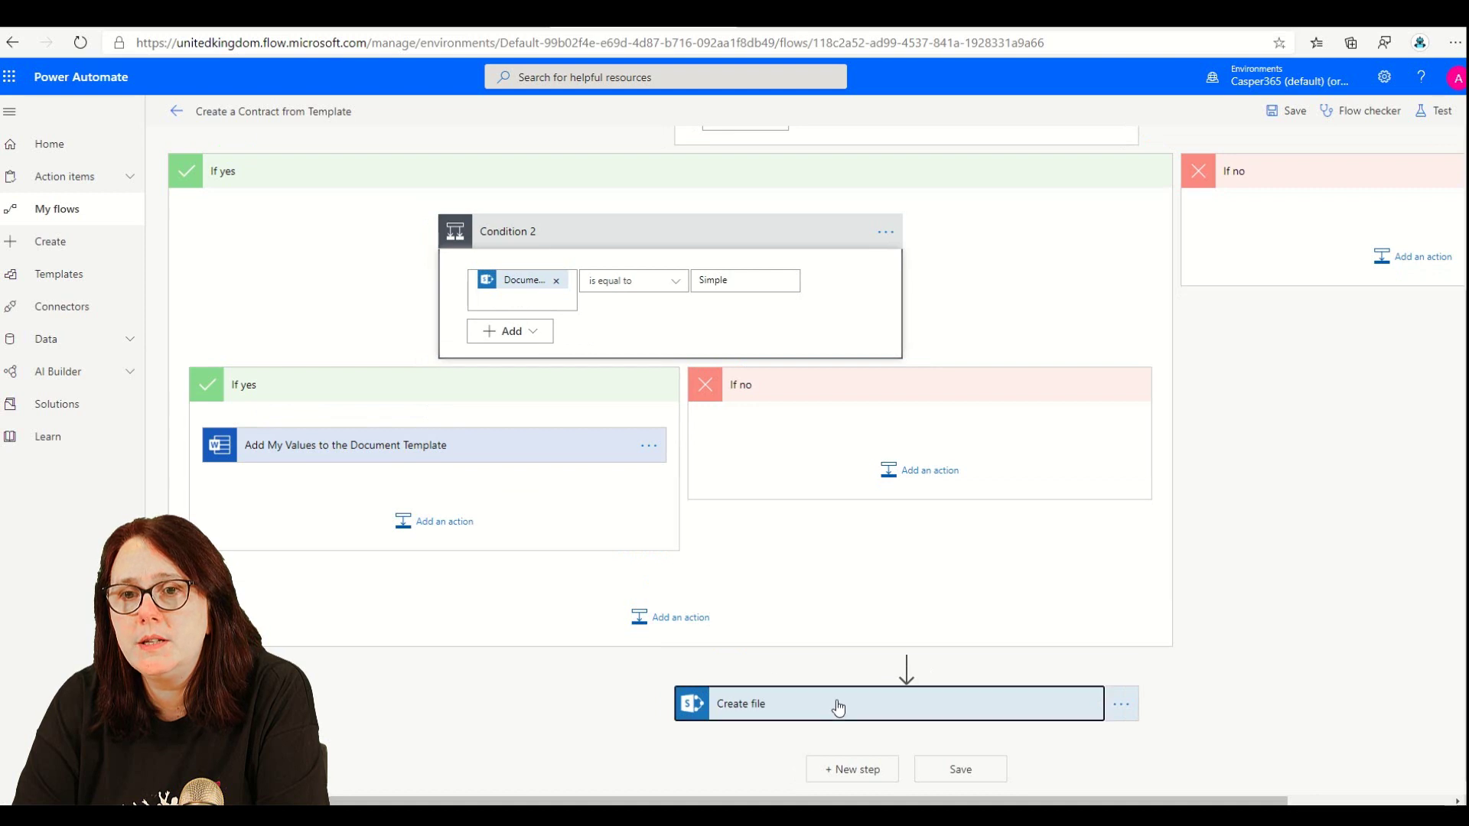
{"action": "left_click_drag", "start_coordinate": [838, 705], "coordinate": [356, 484]}
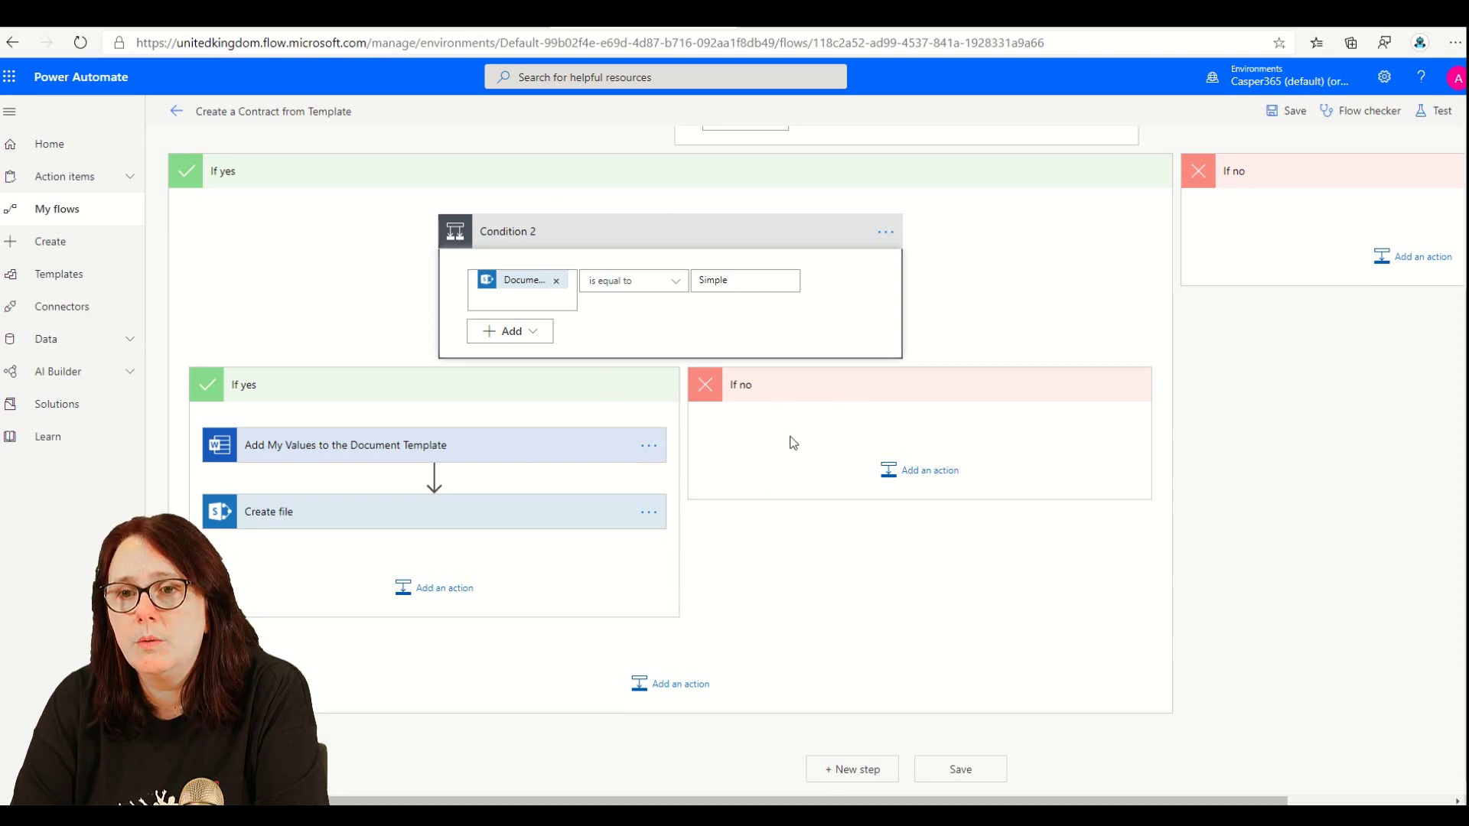
{"action": "left_click", "coordinate": [650, 447]}
{"action": "left_click", "coordinate": [647, 446]}
{"action": "left_click", "coordinate": [648, 446]}
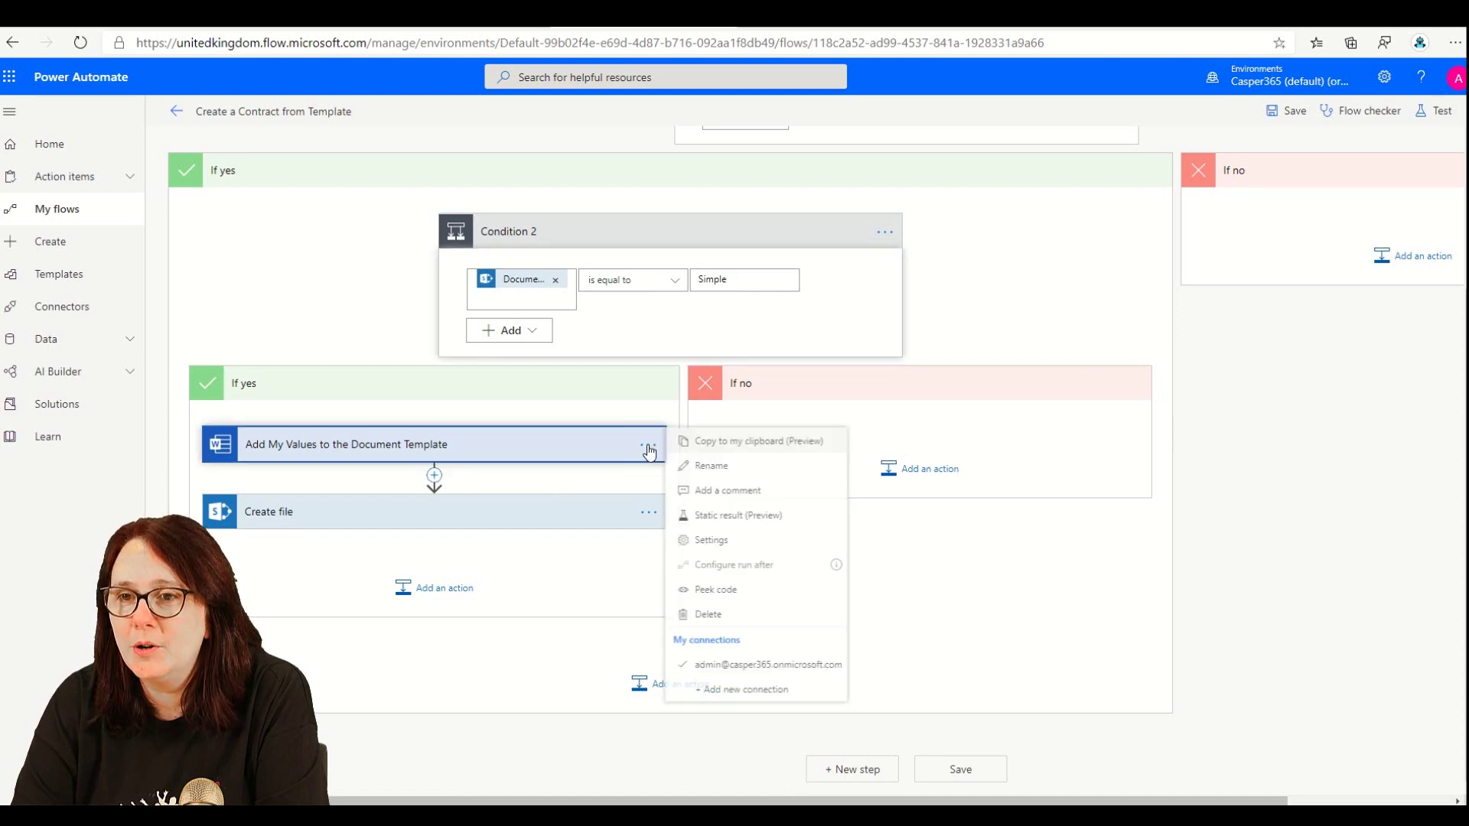
{"action": "left_click", "coordinate": [684, 447]}
{"action": "left_click", "coordinate": [648, 513]}
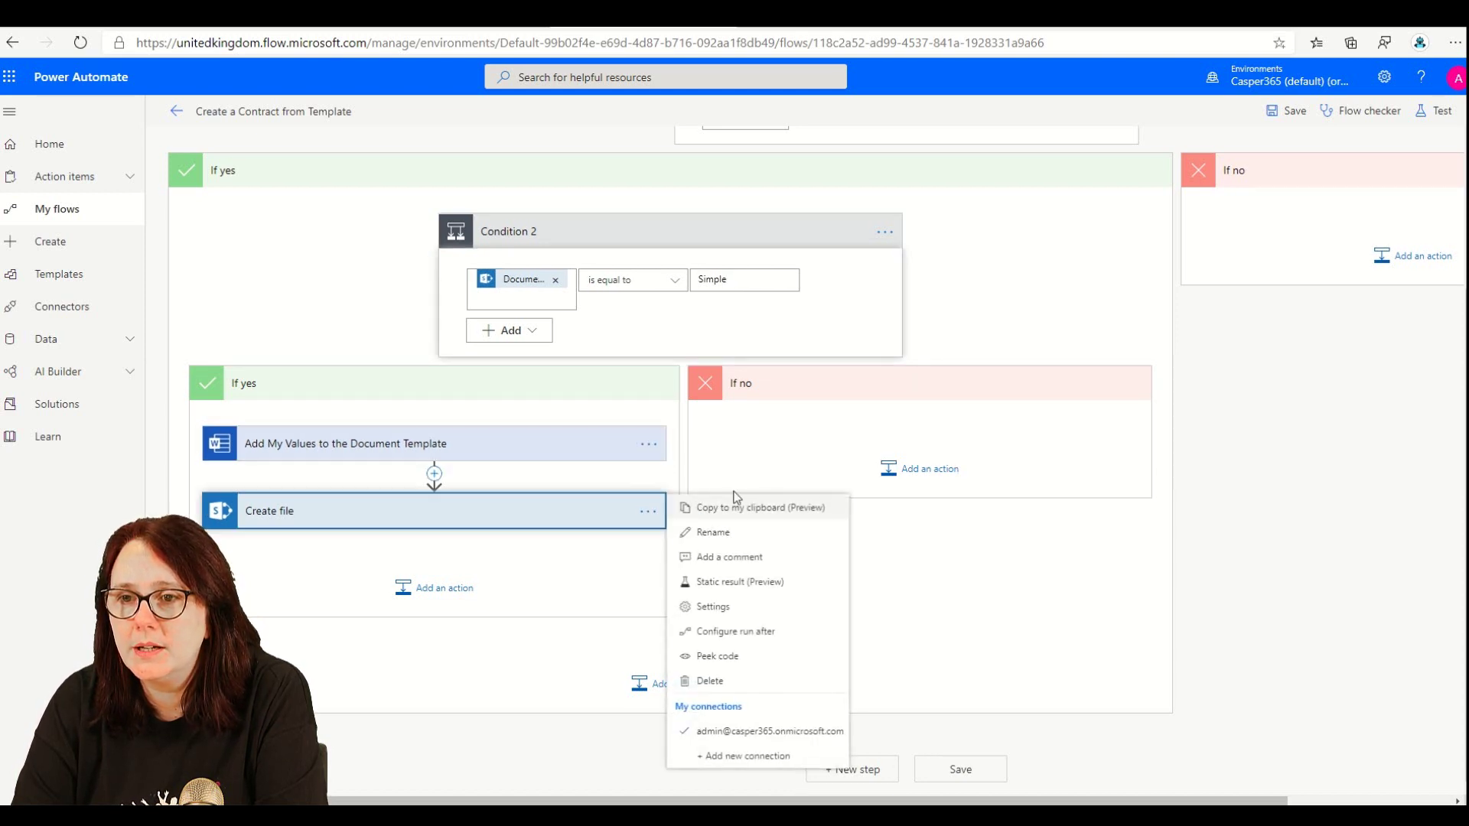
{"action": "left_click", "coordinate": [743, 516]}
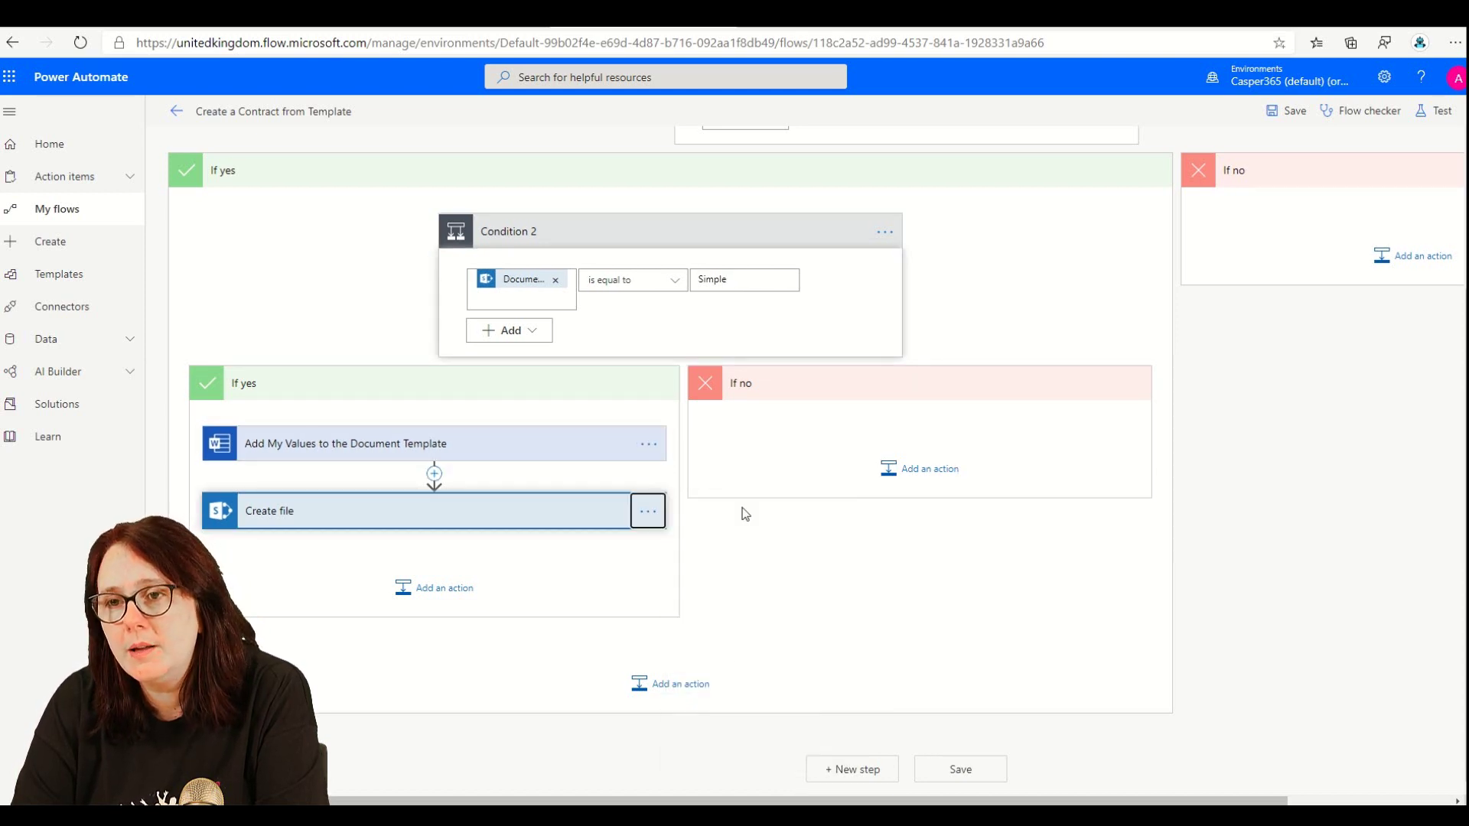
- Paste the copied steps into the If no branch as Create SOW and Create file 2
{"action": "left_click", "coordinate": [912, 472]}
{"action": "left_click", "coordinate": [1014, 501]}
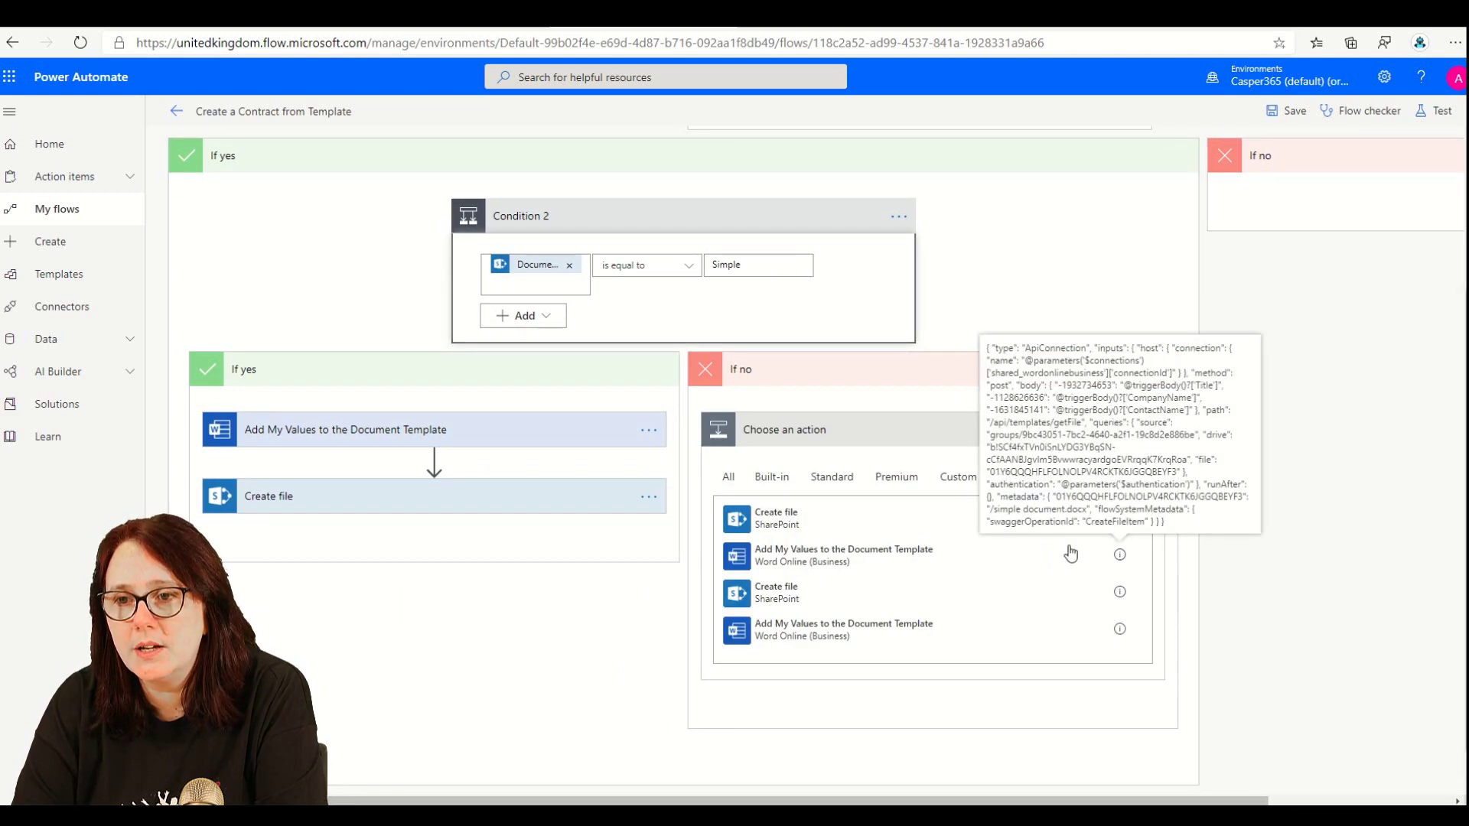
{"action": "left_click", "coordinate": [923, 553]}
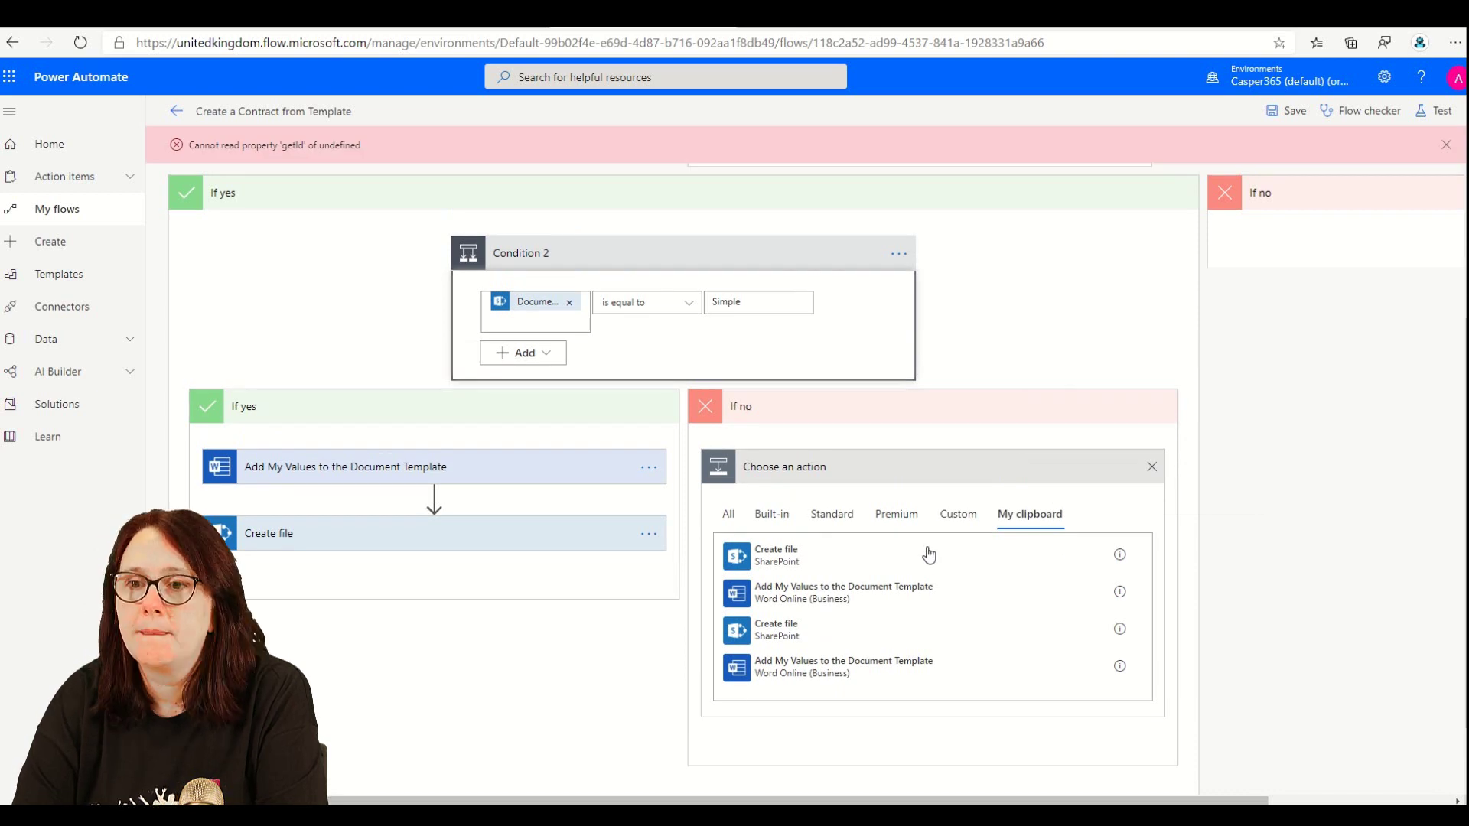
{"action": "left_click", "coordinate": [873, 558]}
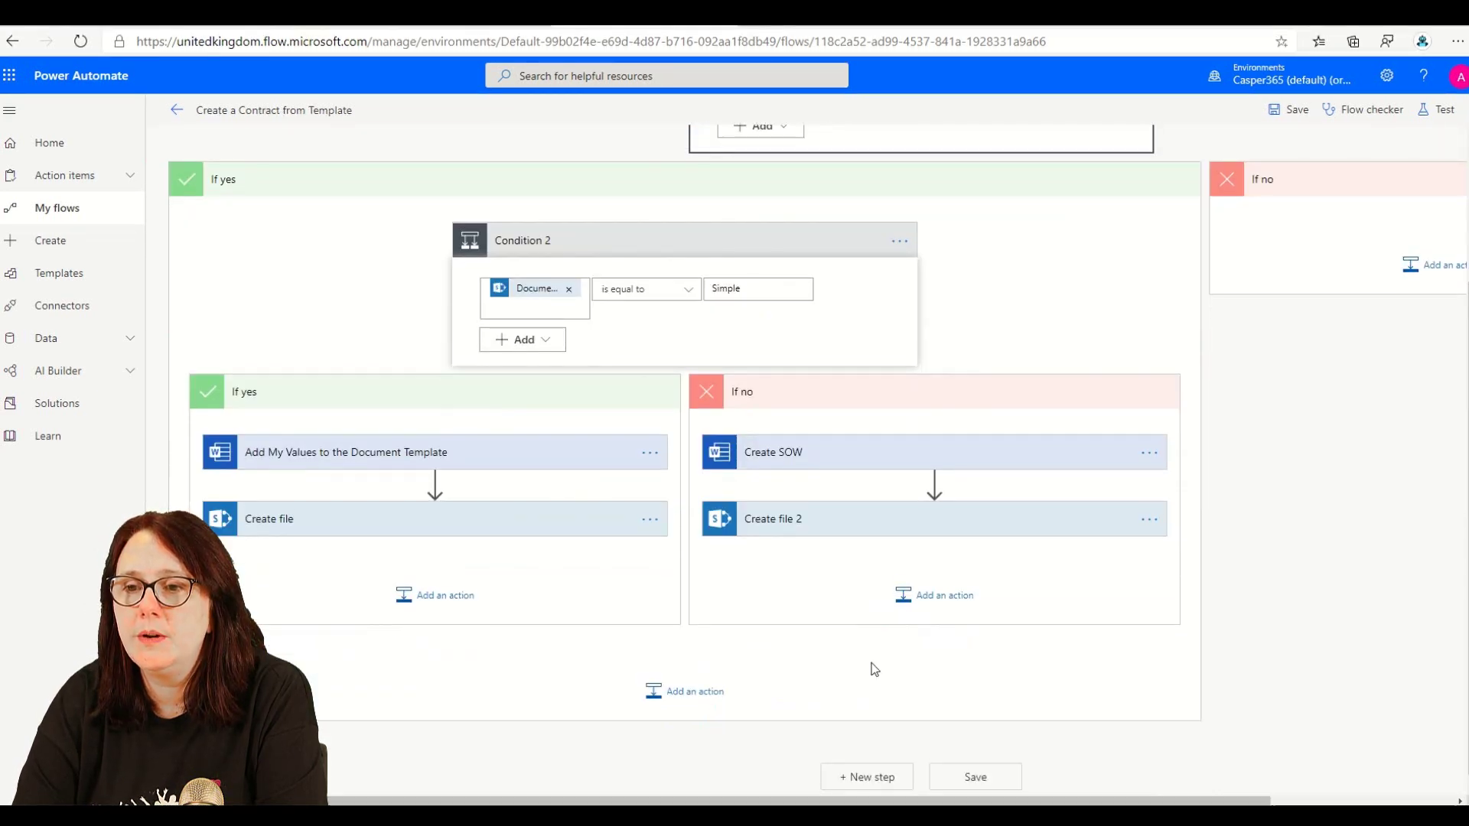
- Set Create file 2's File Content to the Create SOW Word document and save the flow
{"action": "left_click", "coordinate": [833, 518]}
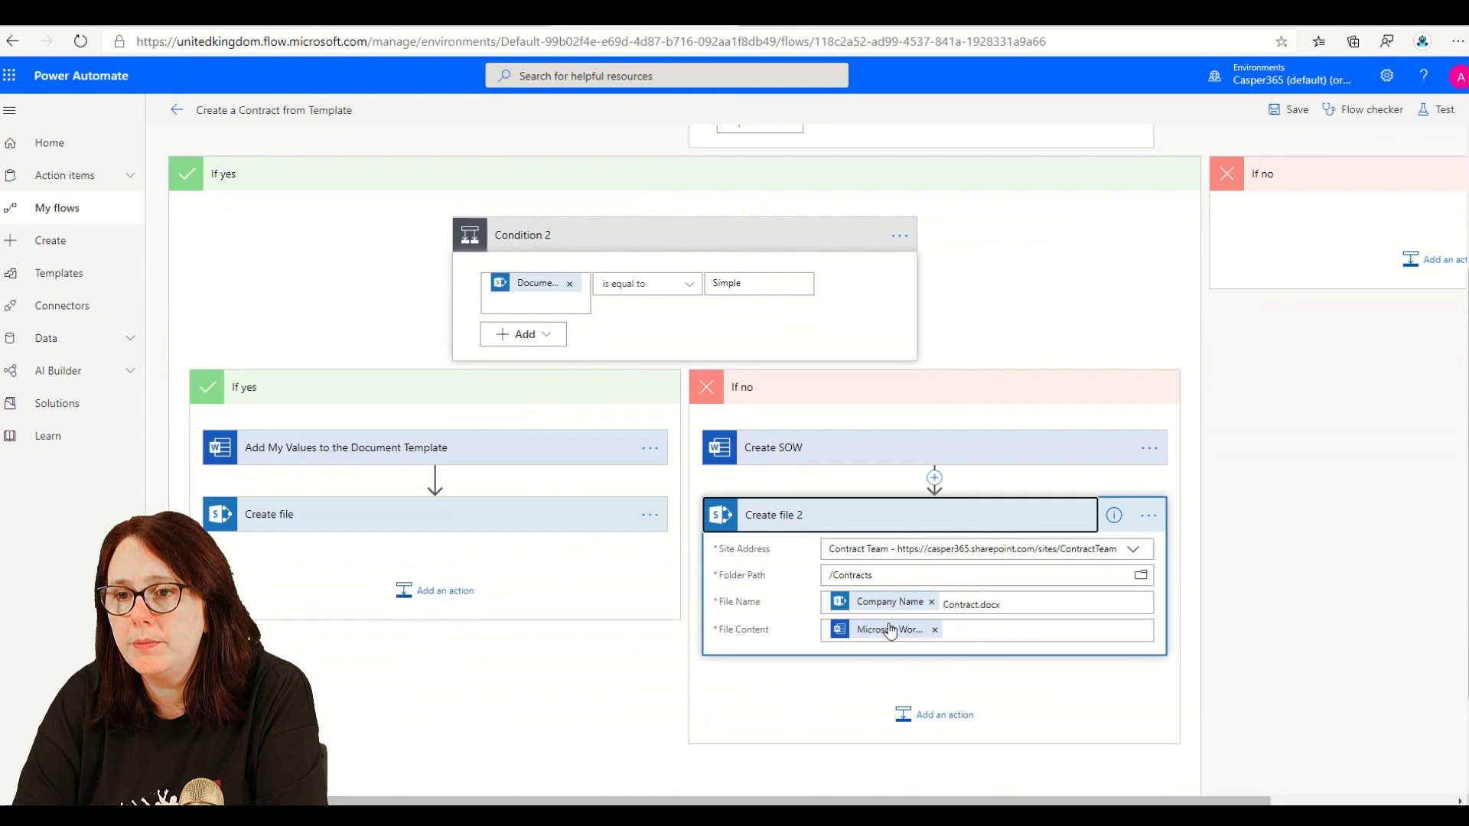
{"action": "left_click", "coordinate": [934, 629]}
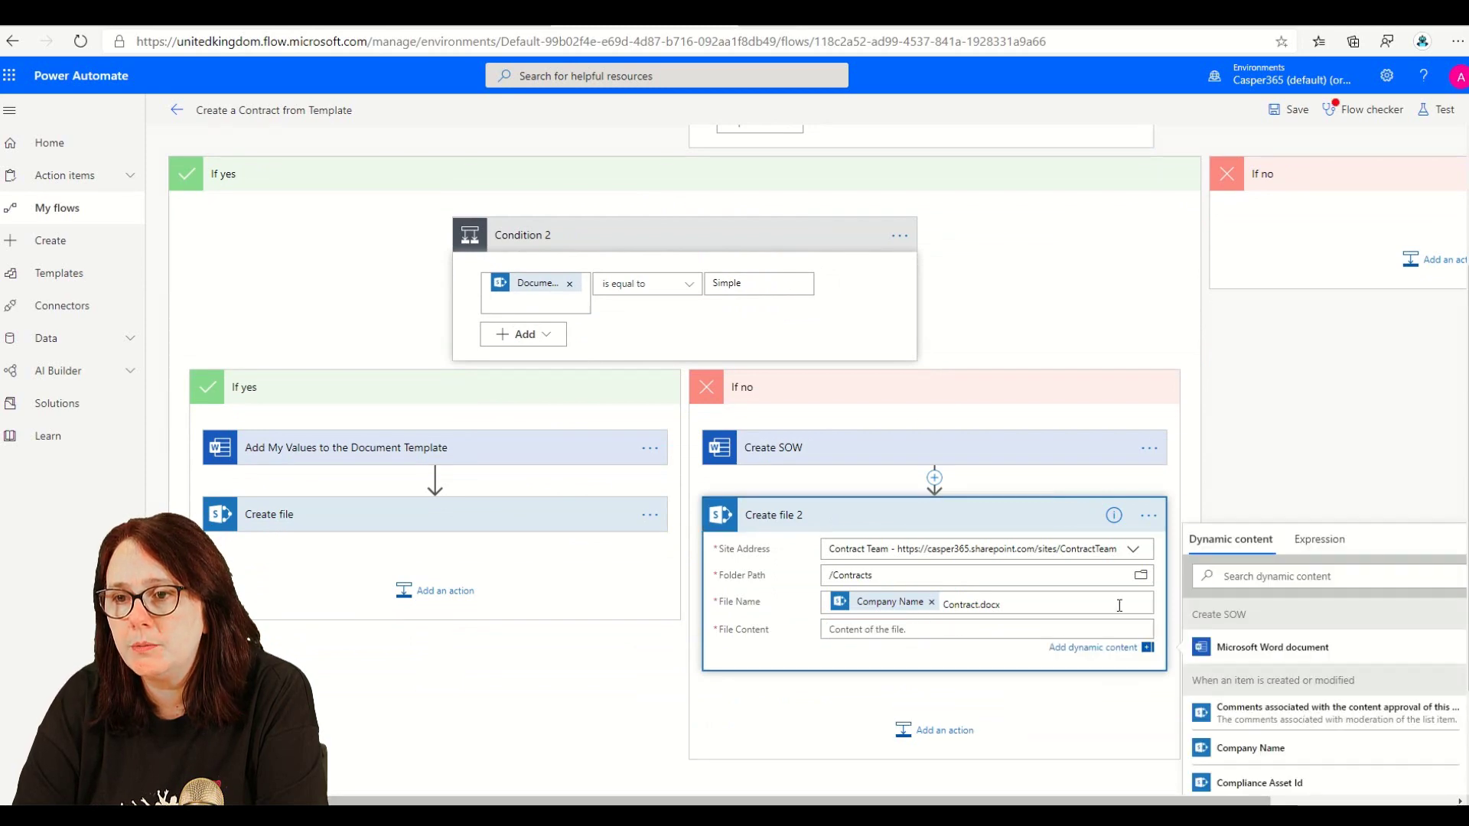
{"action": "scroll", "coordinate": [1236, 617], "scroll_direction": "down", "scroll_amount": 2}
{"action": "scroll", "coordinate": [1245, 655], "scroll_direction": "up", "scroll_amount": 5}
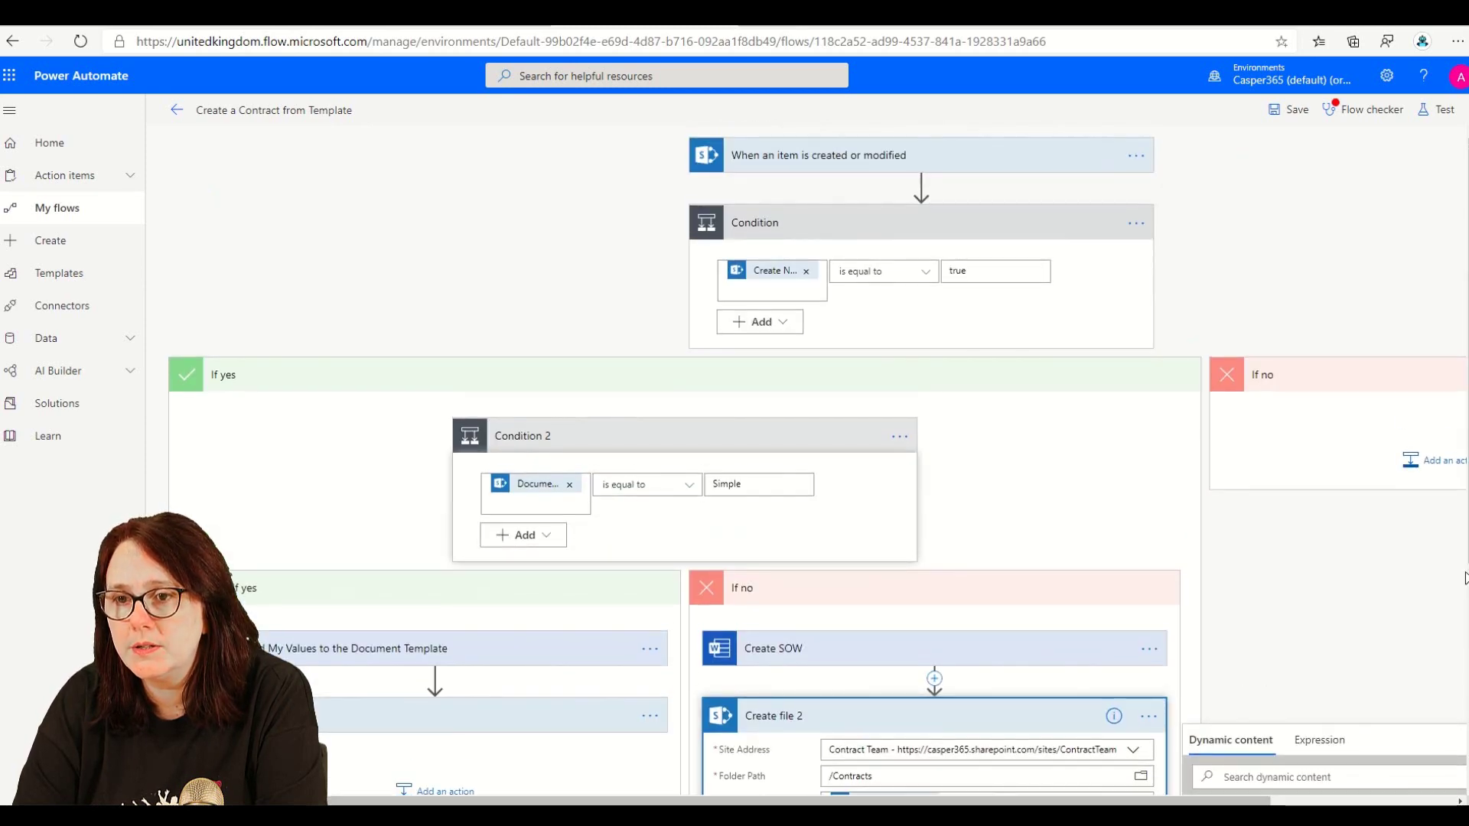
{"action": "scroll", "coordinate": [1316, 635], "scroll_direction": "down", "scroll_amount": 5}
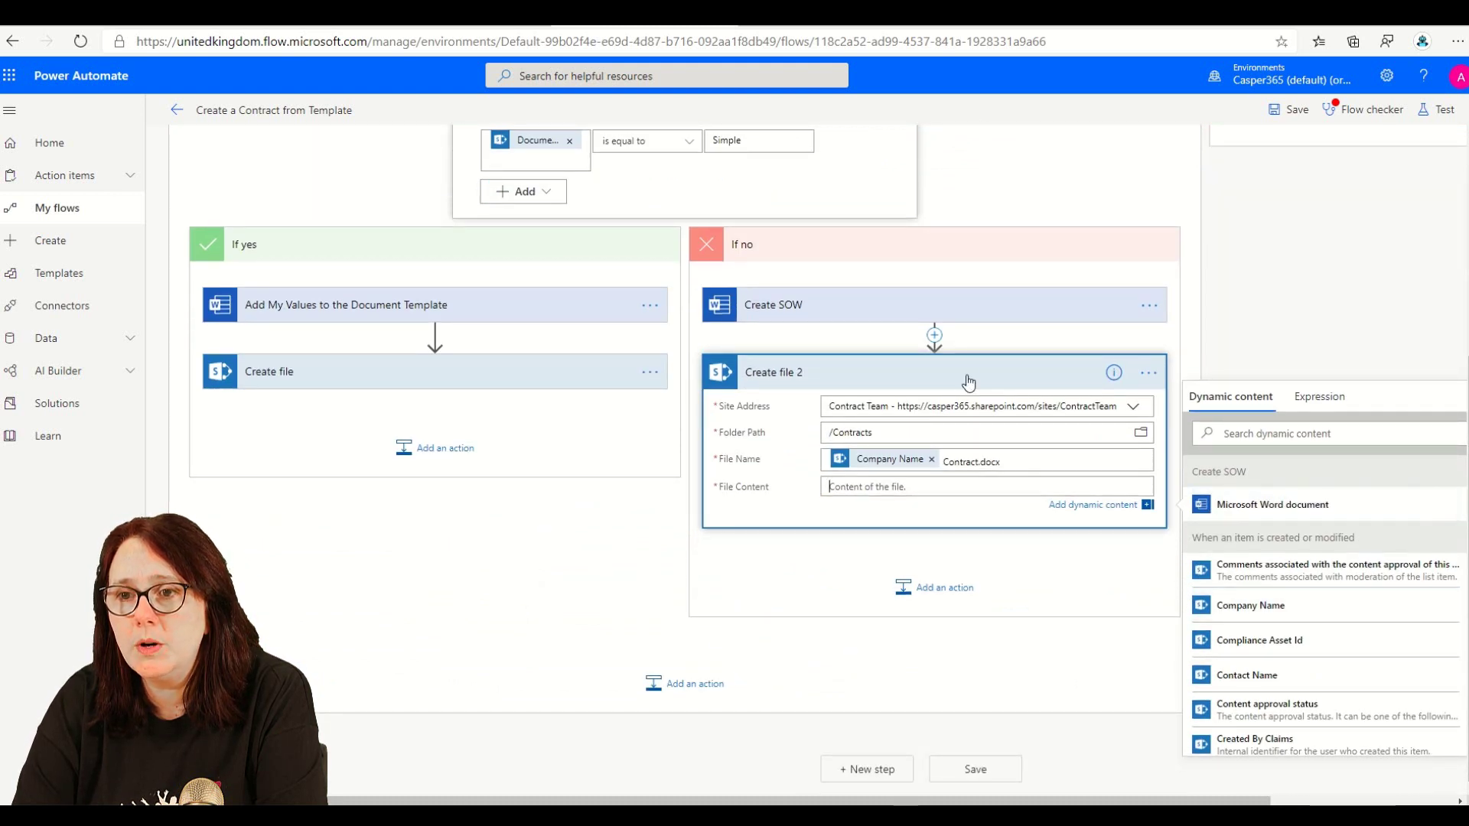
{"action": "left_click", "coordinate": [1247, 513]}
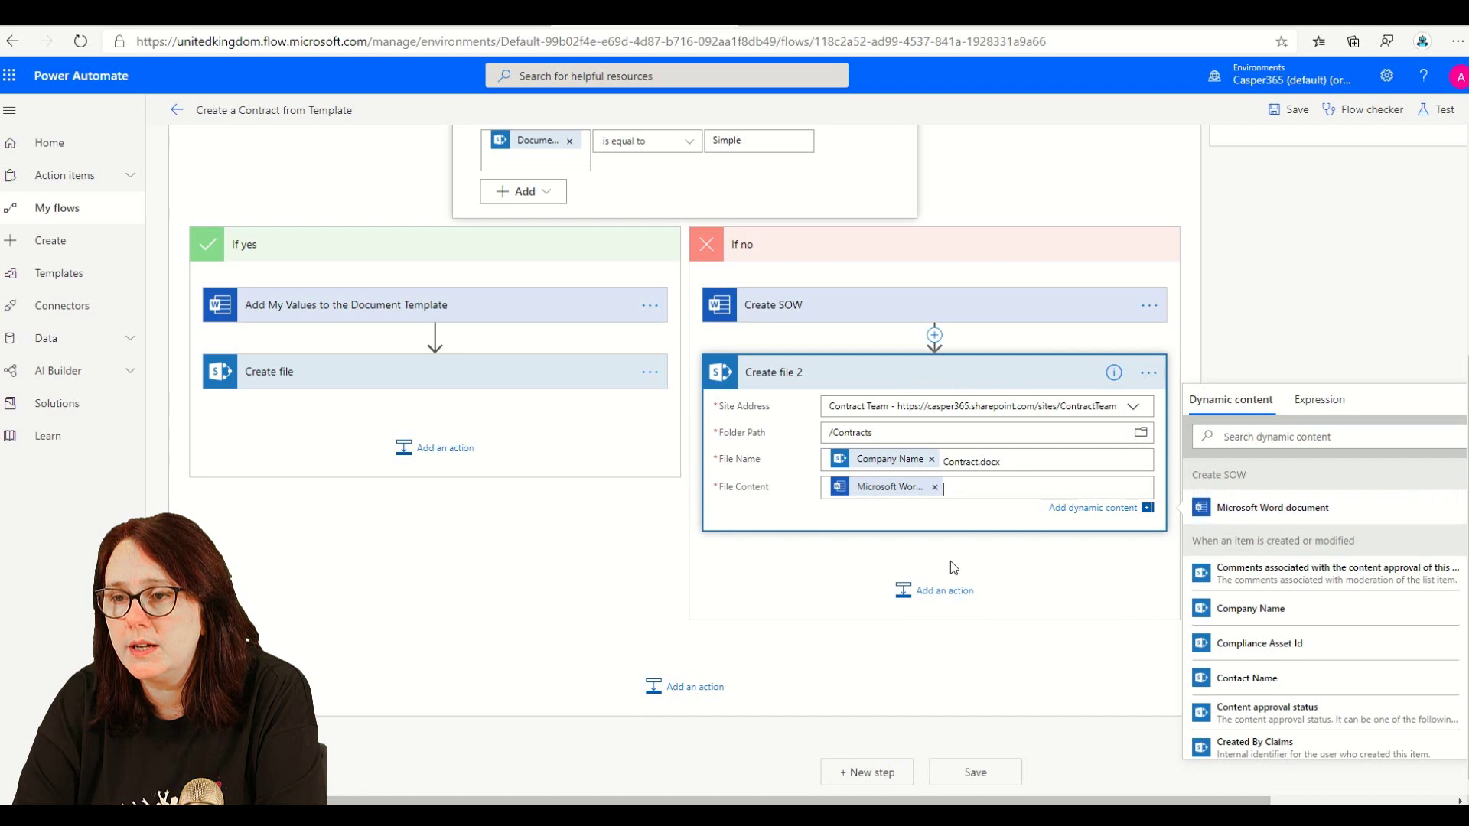
{"action": "left_click", "coordinate": [838, 373]}
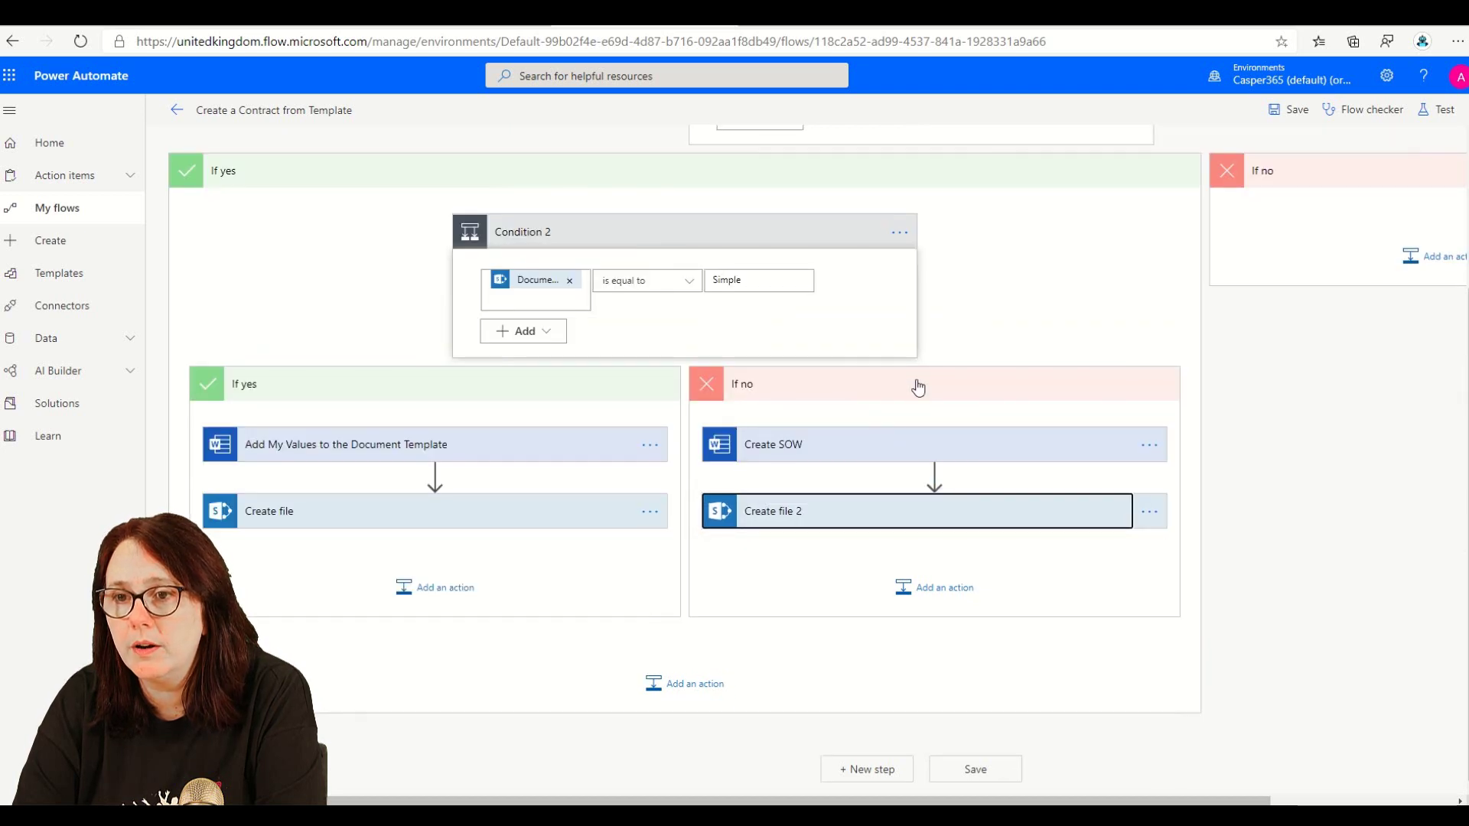
{"action": "left_click", "coordinate": [933, 182]}
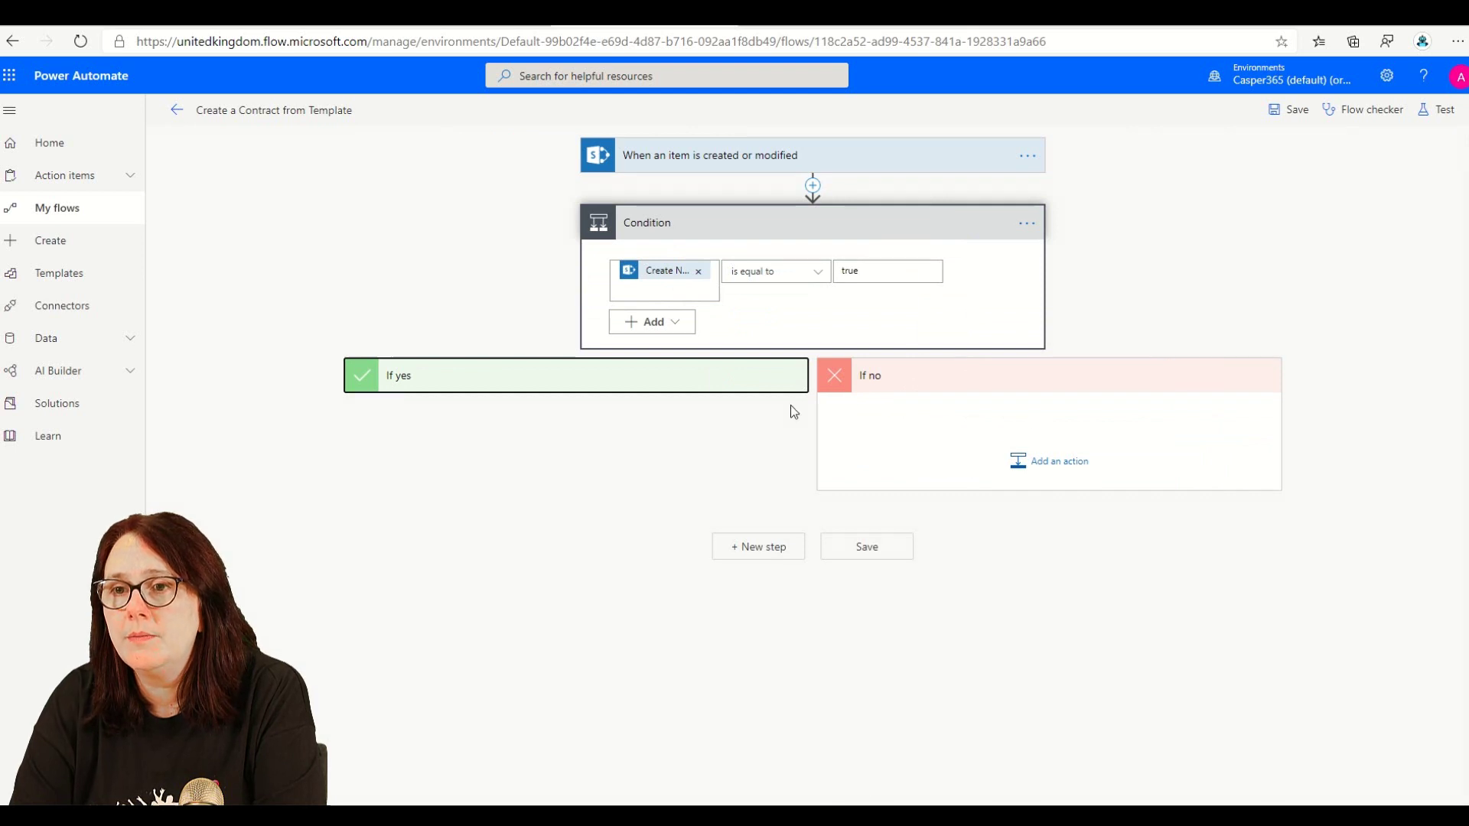
{"action": "left_click", "coordinate": [1279, 113]}
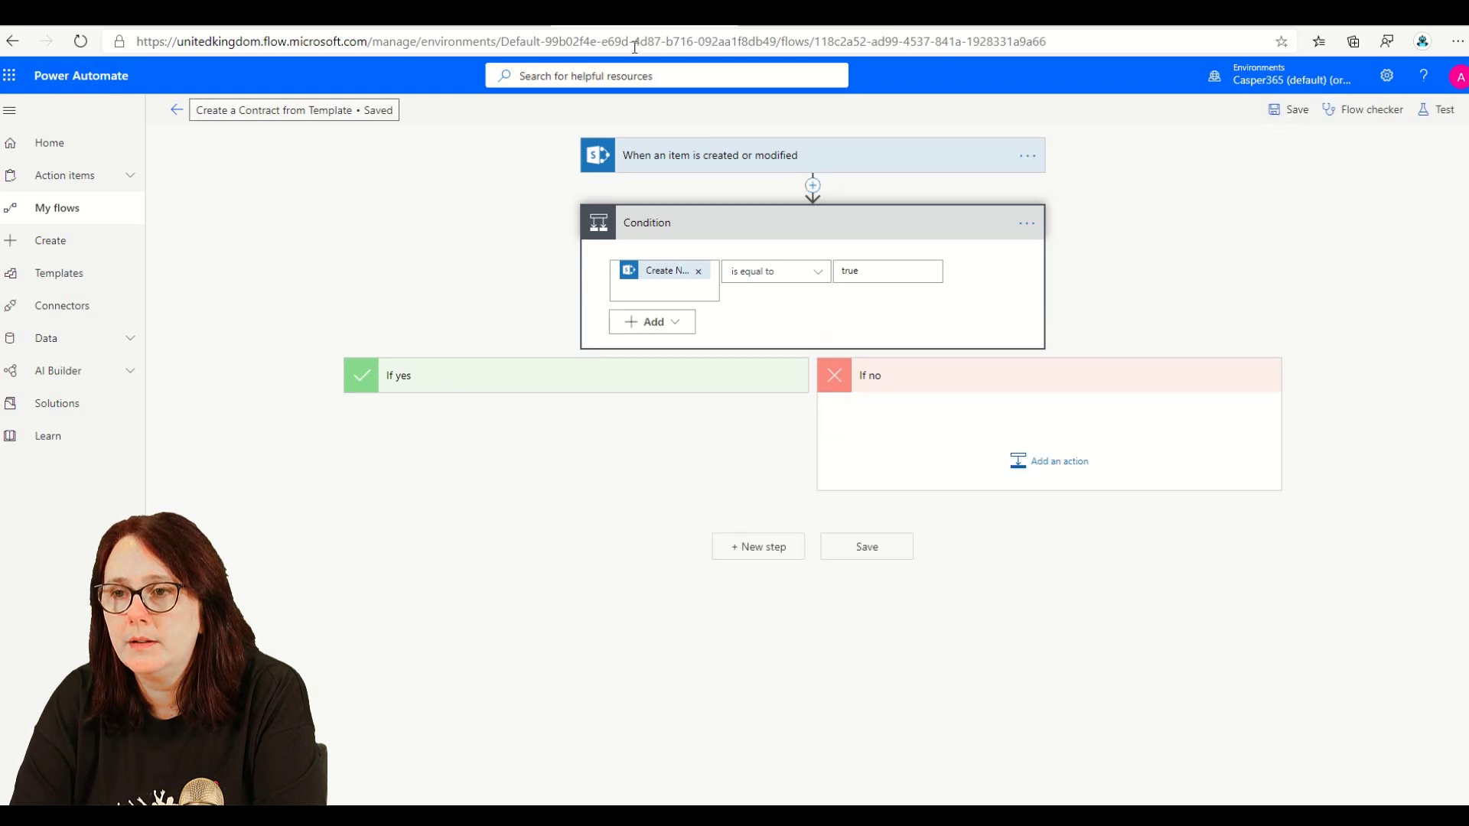
{"action": "key", "text": "ctrl+Tab"}
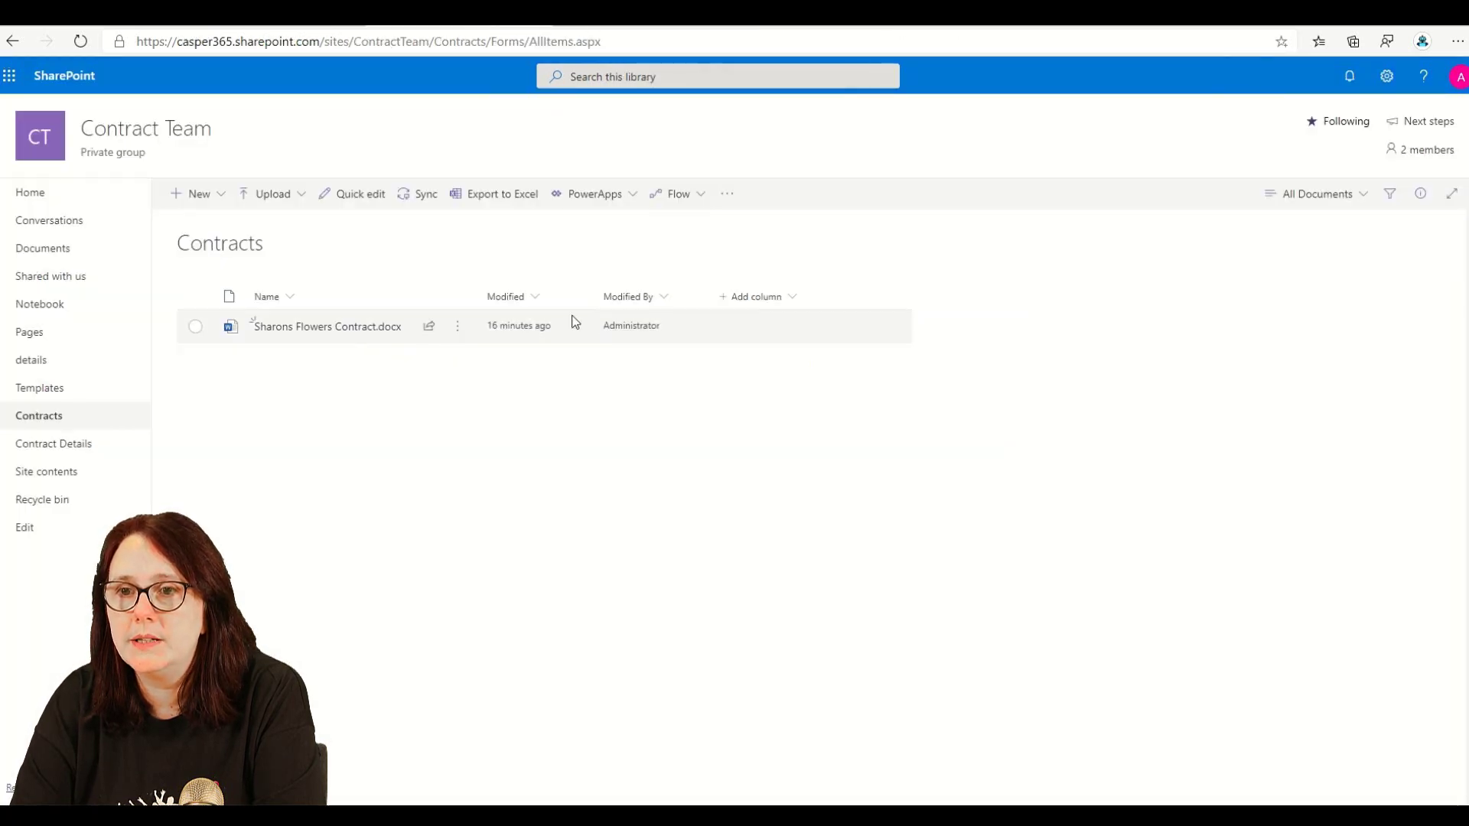
- Edit the My Test item in Contract Details and toggle Create Now to Yes
{"action": "left_click", "coordinate": [44, 444]}
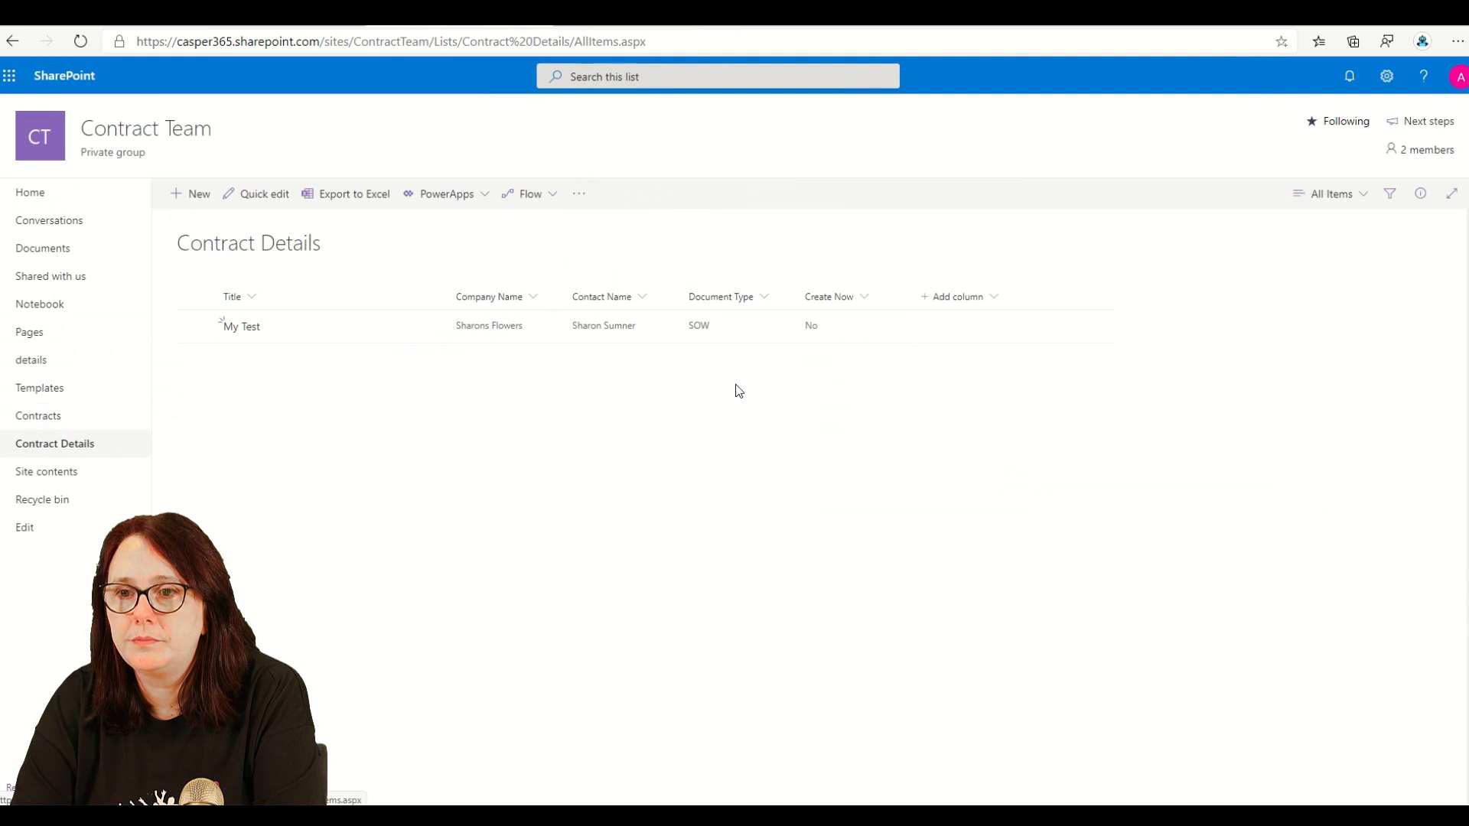
{"action": "left_click", "coordinate": [863, 337]}
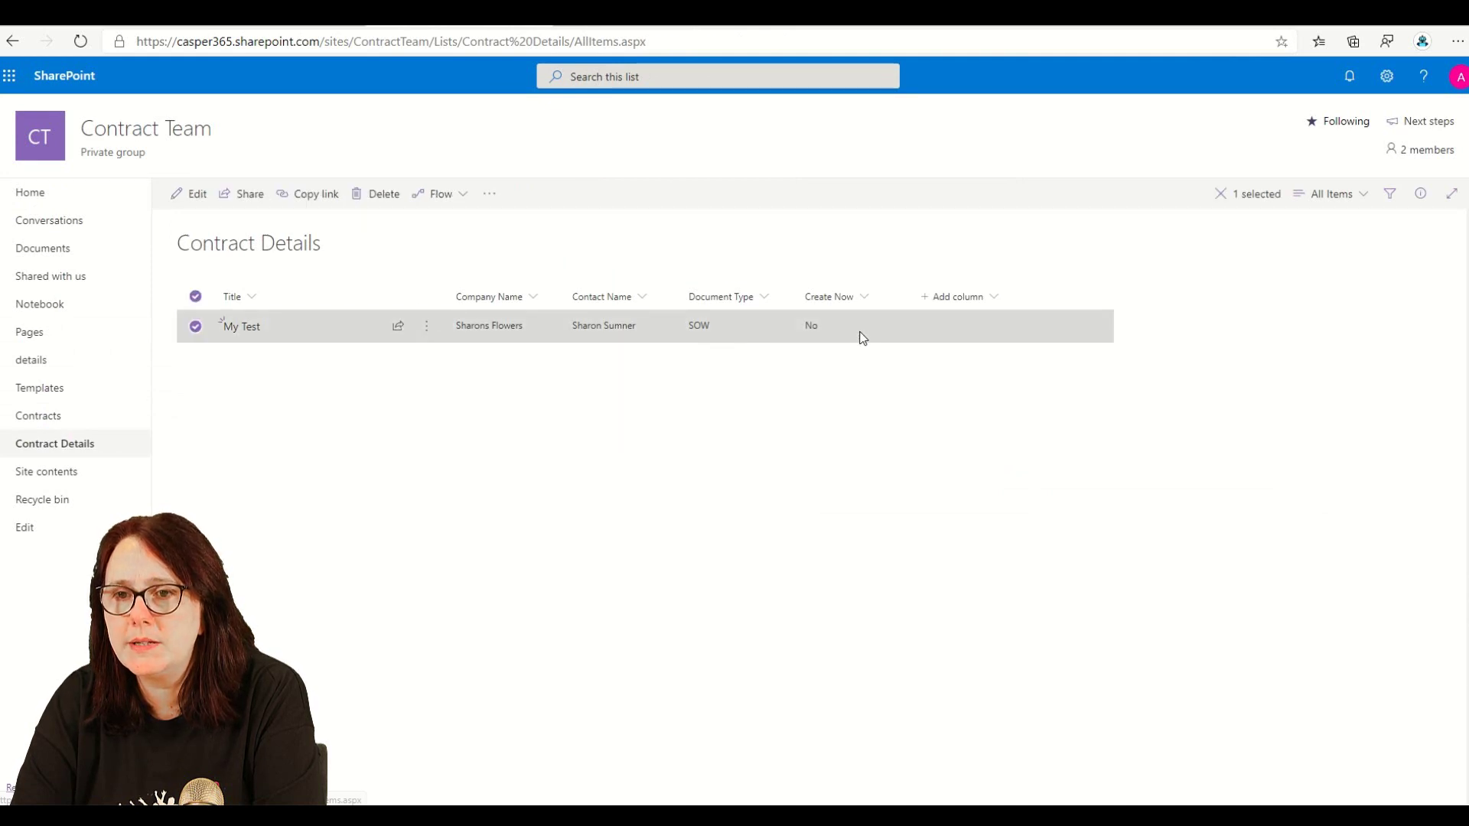
{"action": "left_click", "coordinate": [190, 196]}
{"action": "left_click", "coordinate": [1038, 481]}
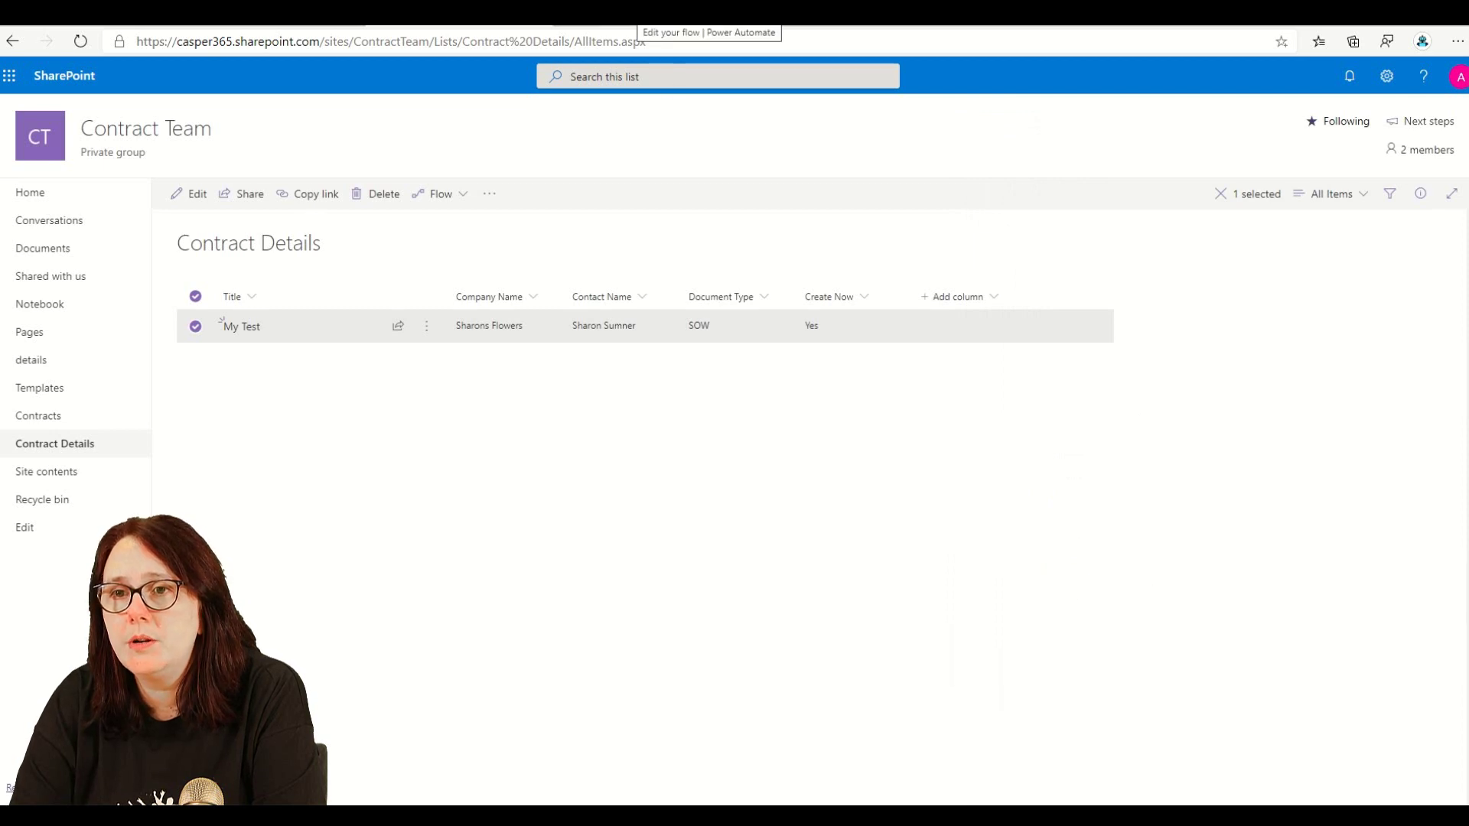
- Refresh the runs, open the newest one, and expand Condition and Condition 2 to confirm Create SOW ran
{"action": "left_click", "coordinate": [689, 12]}
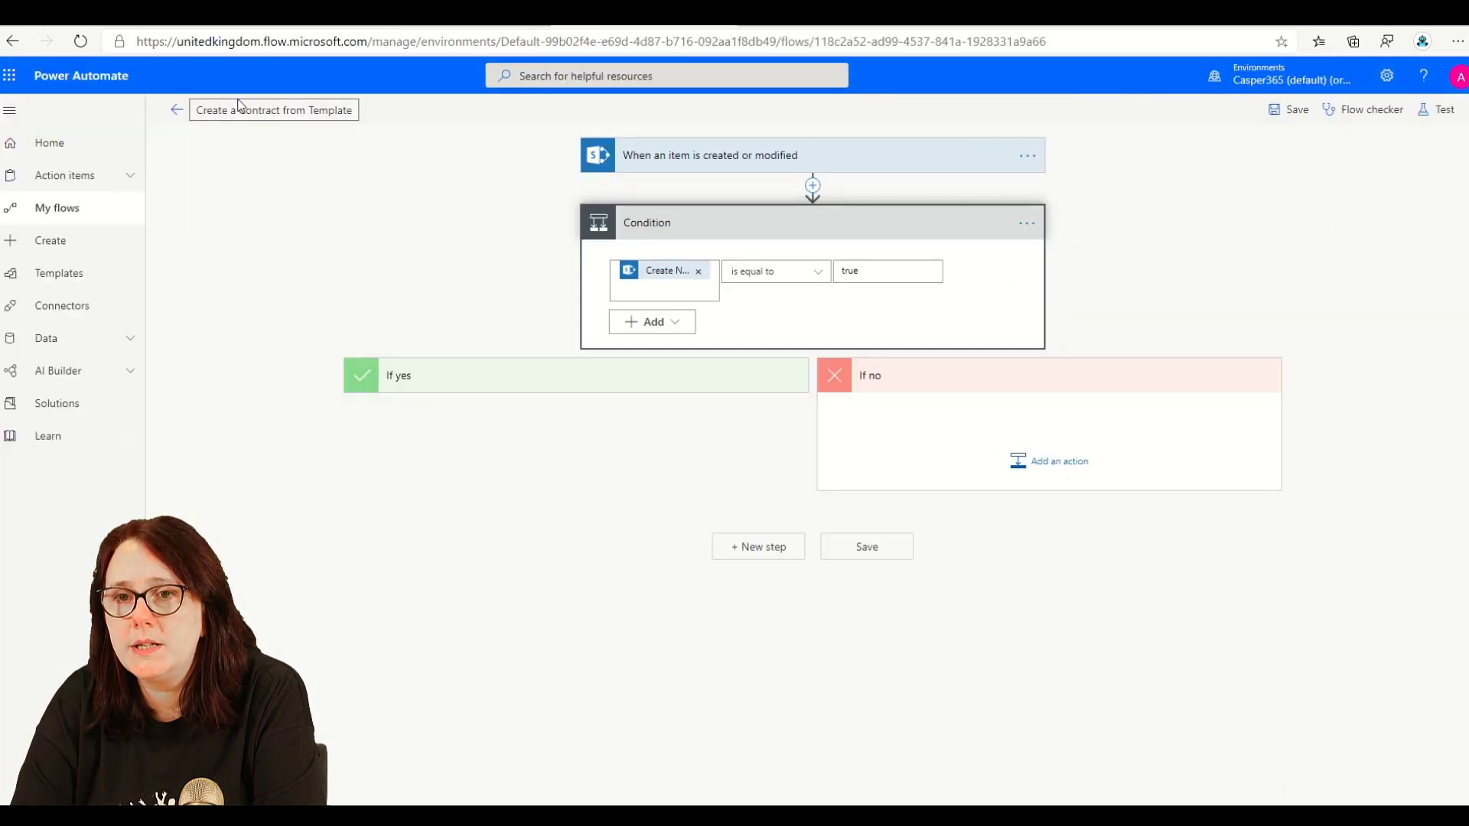
{"action": "left_click", "coordinate": [175, 109]}
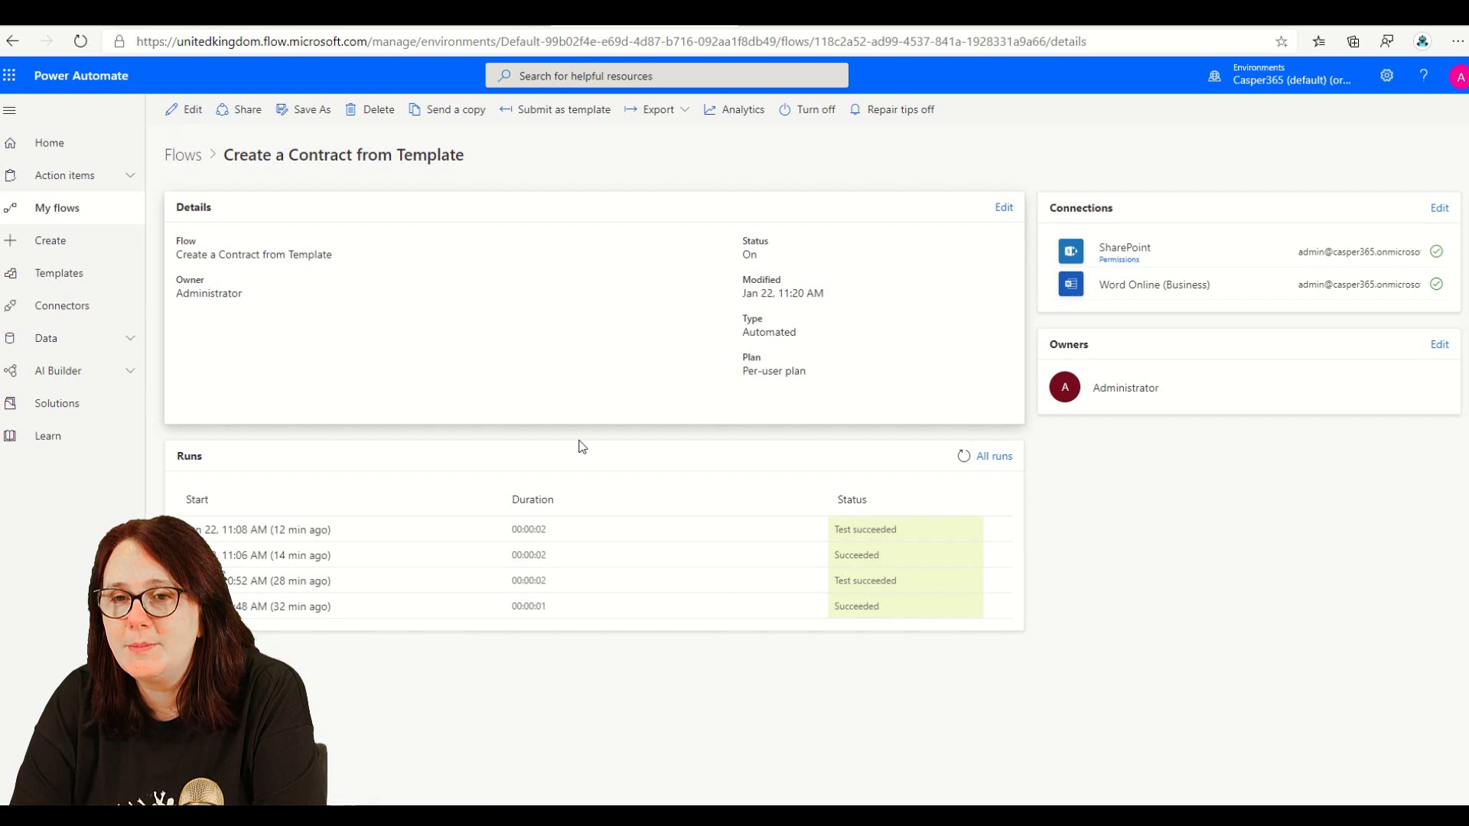
{"action": "left_click", "coordinate": [964, 459]}
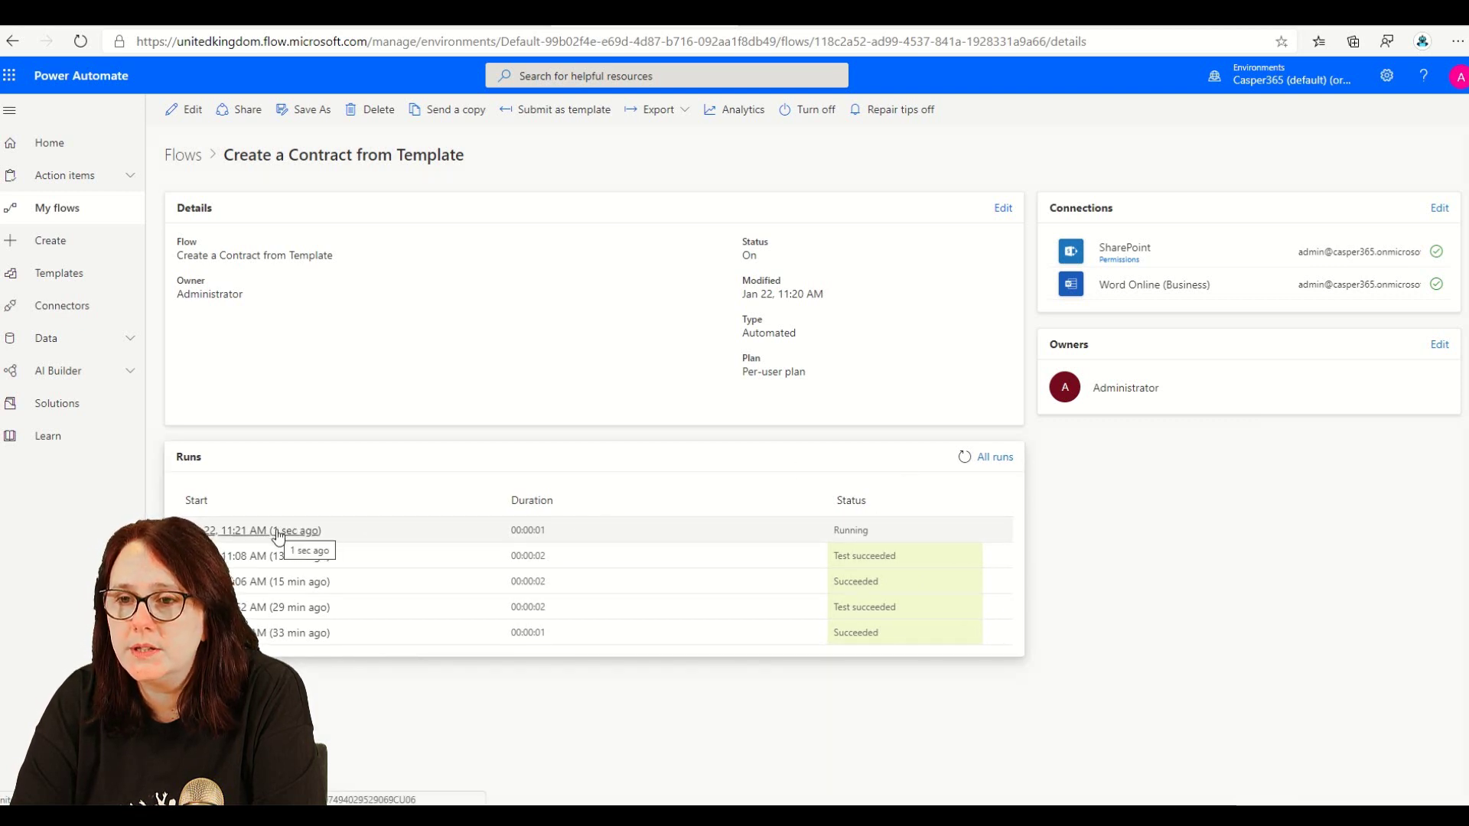
{"action": "left_click", "coordinate": [964, 457]}
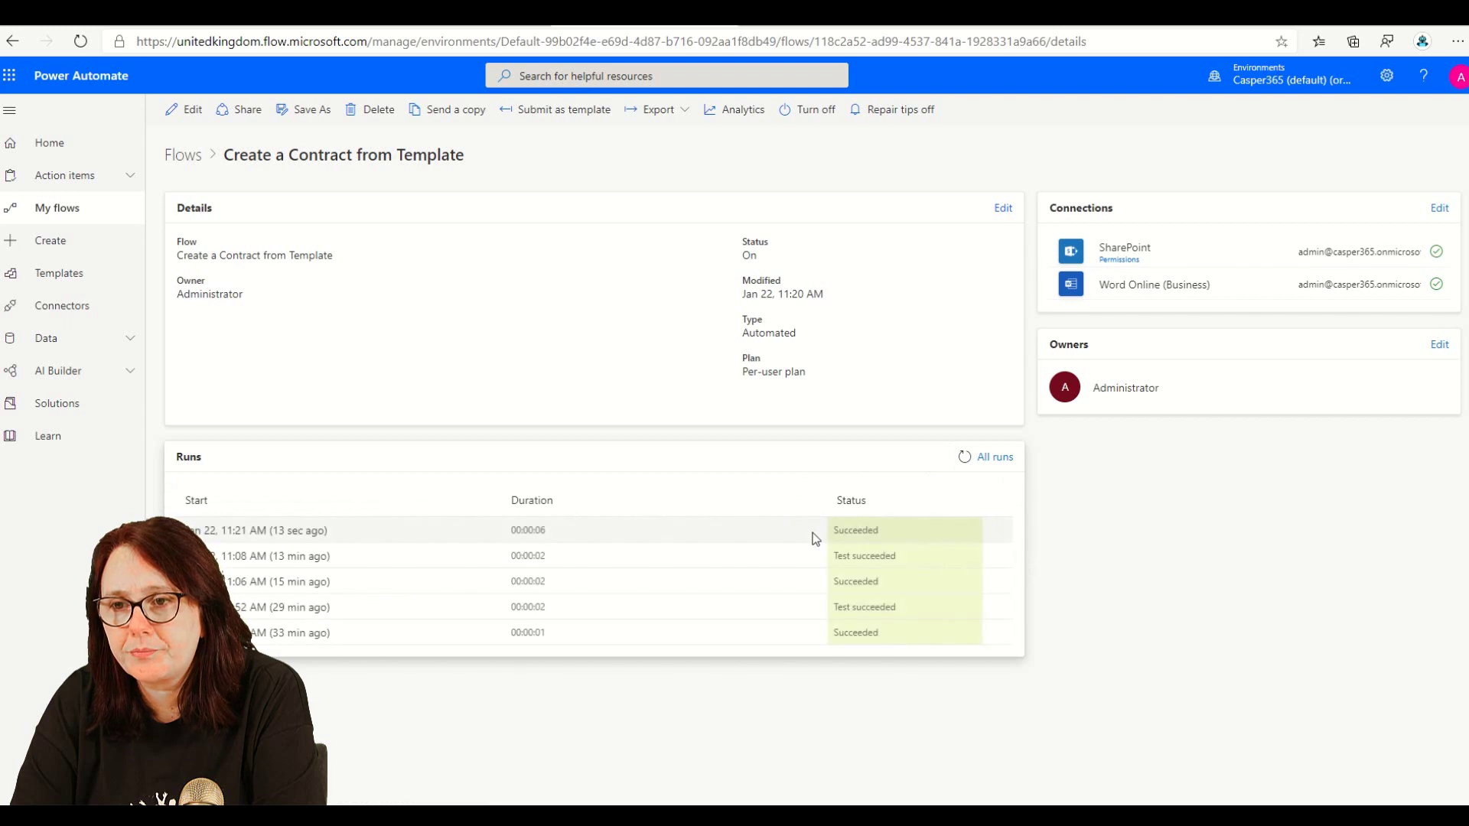
{"action": "left_click", "coordinate": [295, 532]}
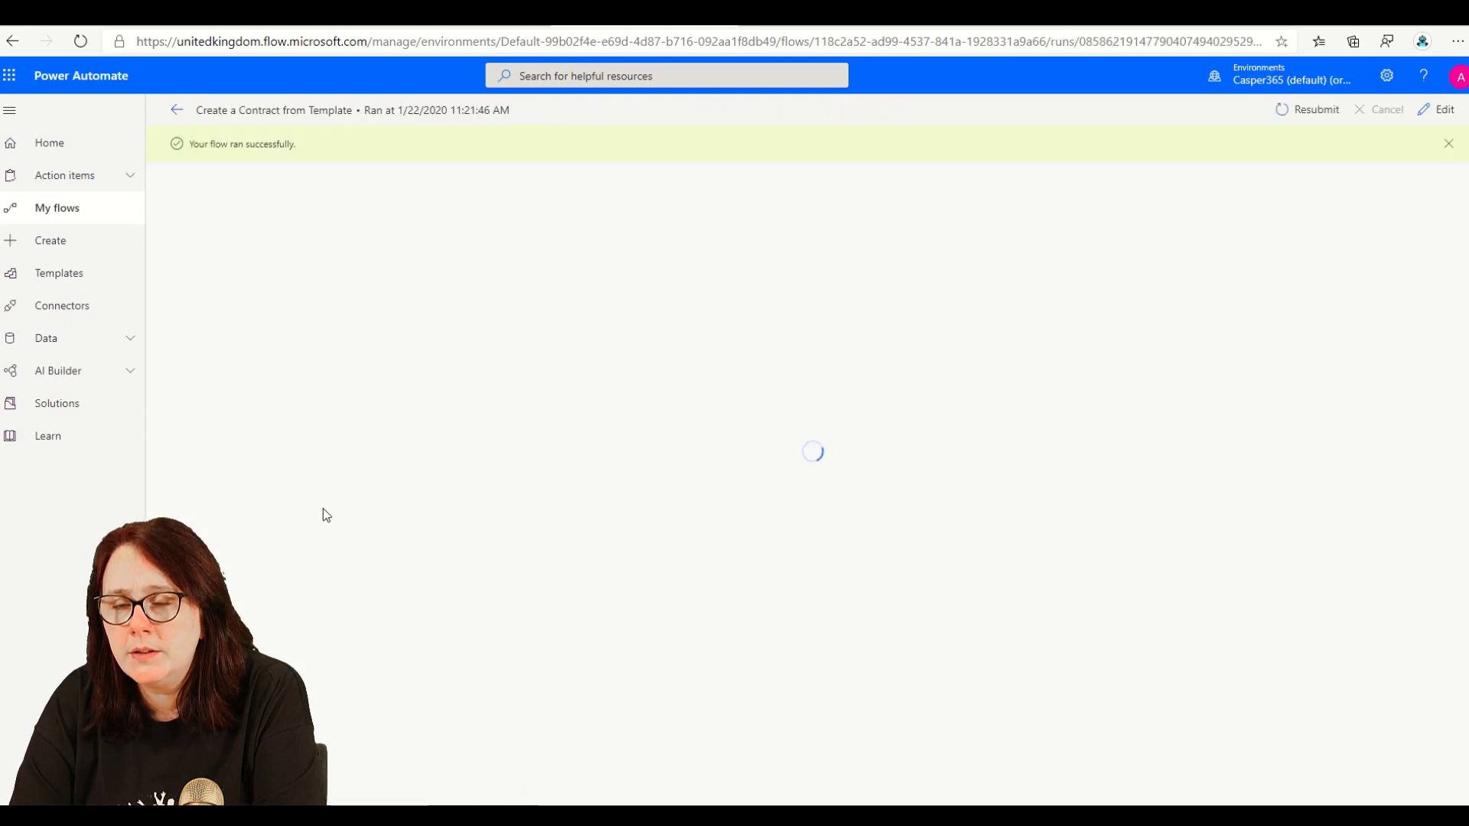
{"action": "left_click", "coordinate": [741, 278]}
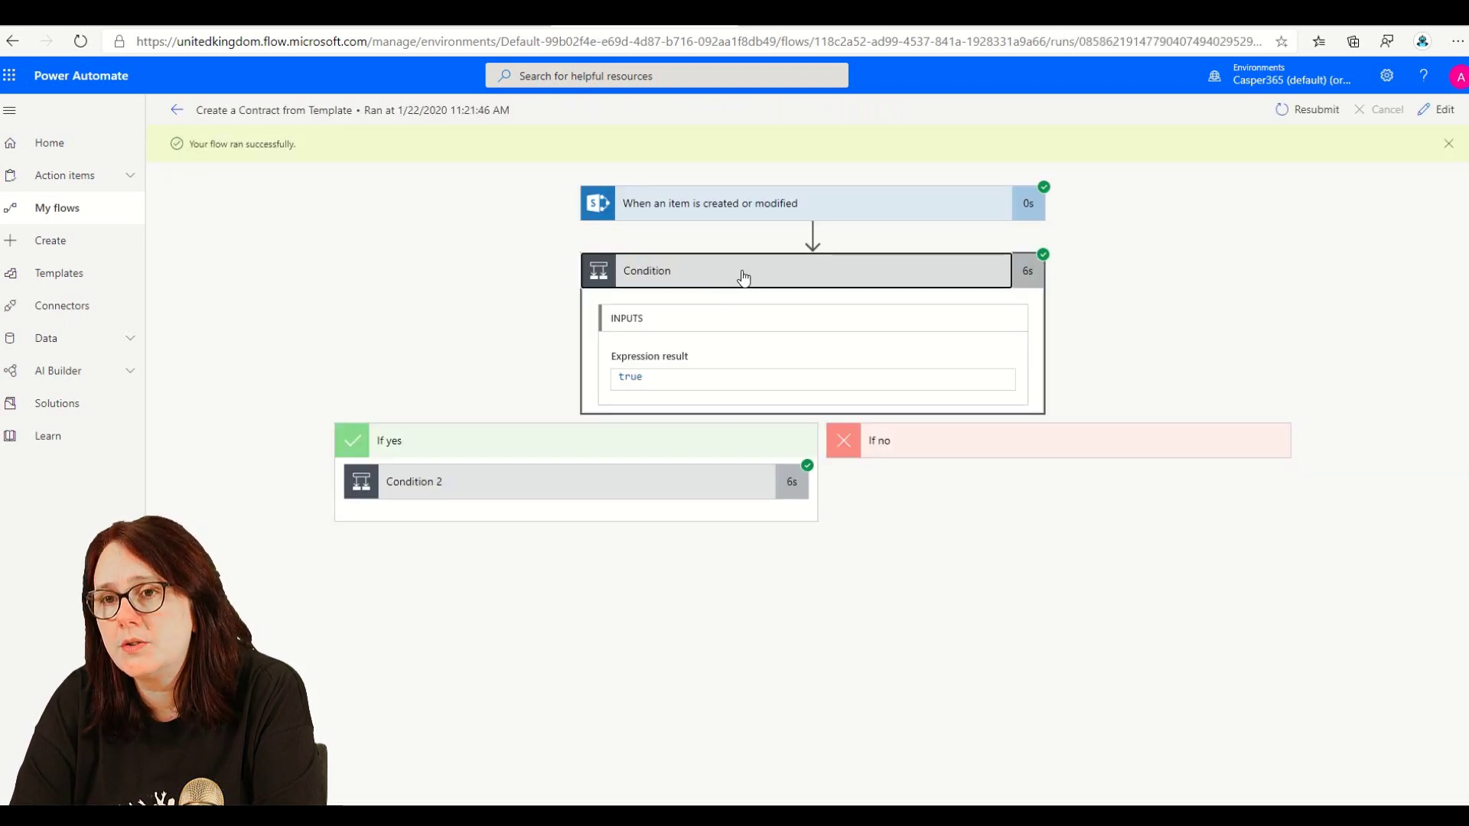
{"action": "left_click", "coordinate": [629, 492]}
{"action": "scroll", "coordinate": [777, 564], "scroll_direction": "down", "scroll_amount": 2}
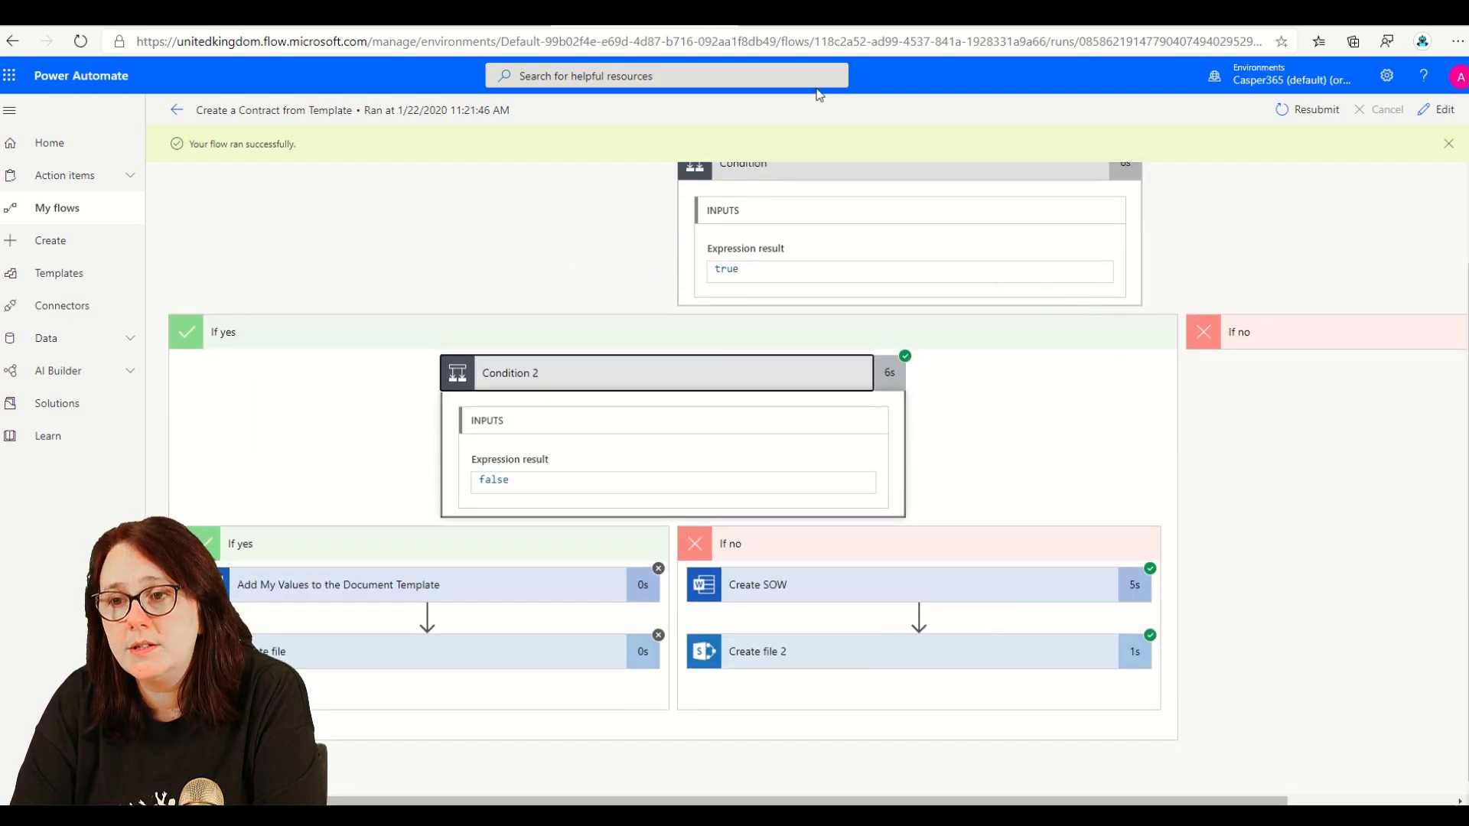
{"action": "key", "text": "ctrl+Tab"}
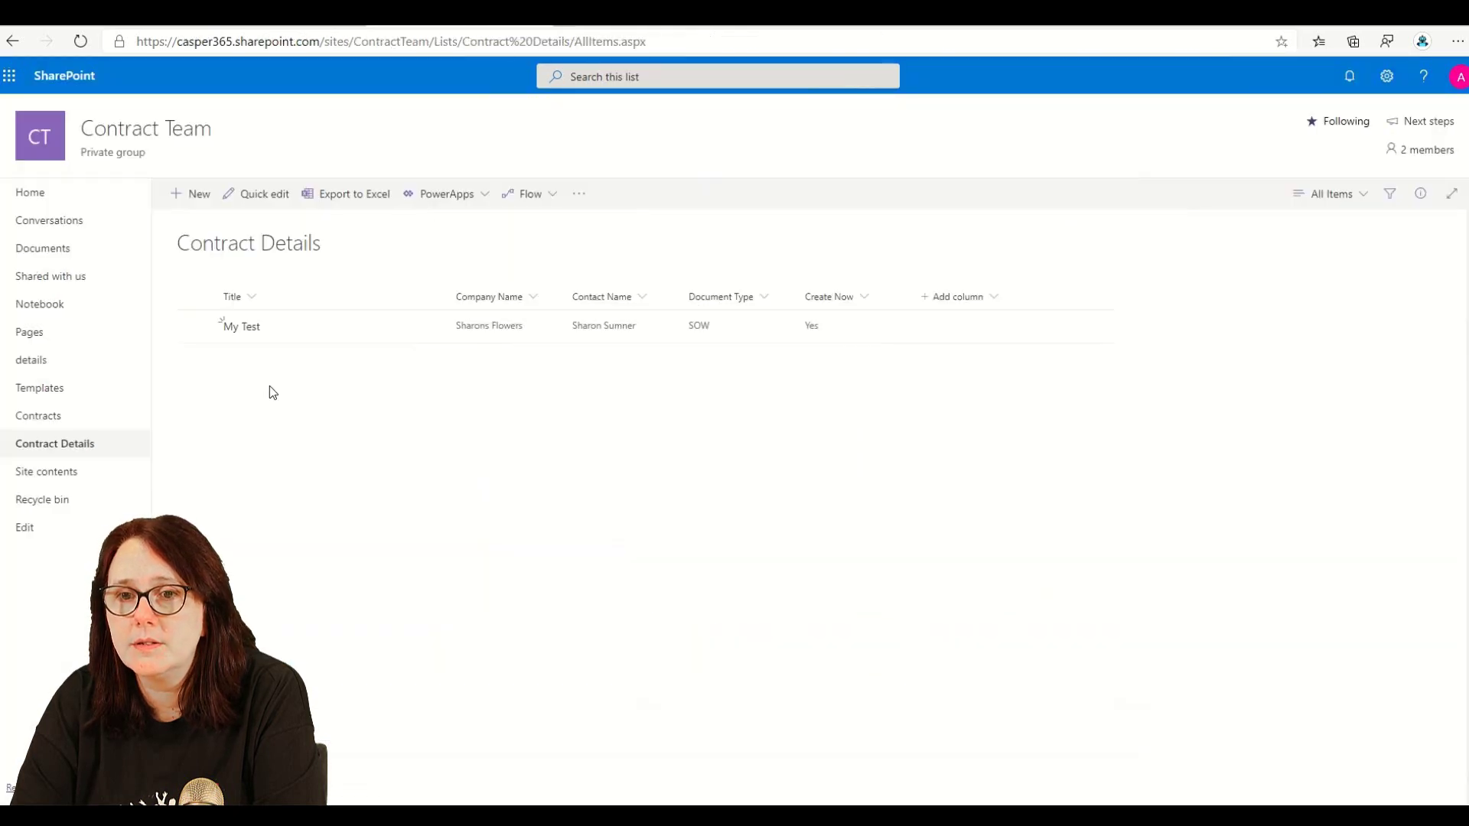
- Reload the Contracts library and open Sharons Flowers SOW.docx in desktop Word
{"action": "left_click", "coordinate": [62, 423]}
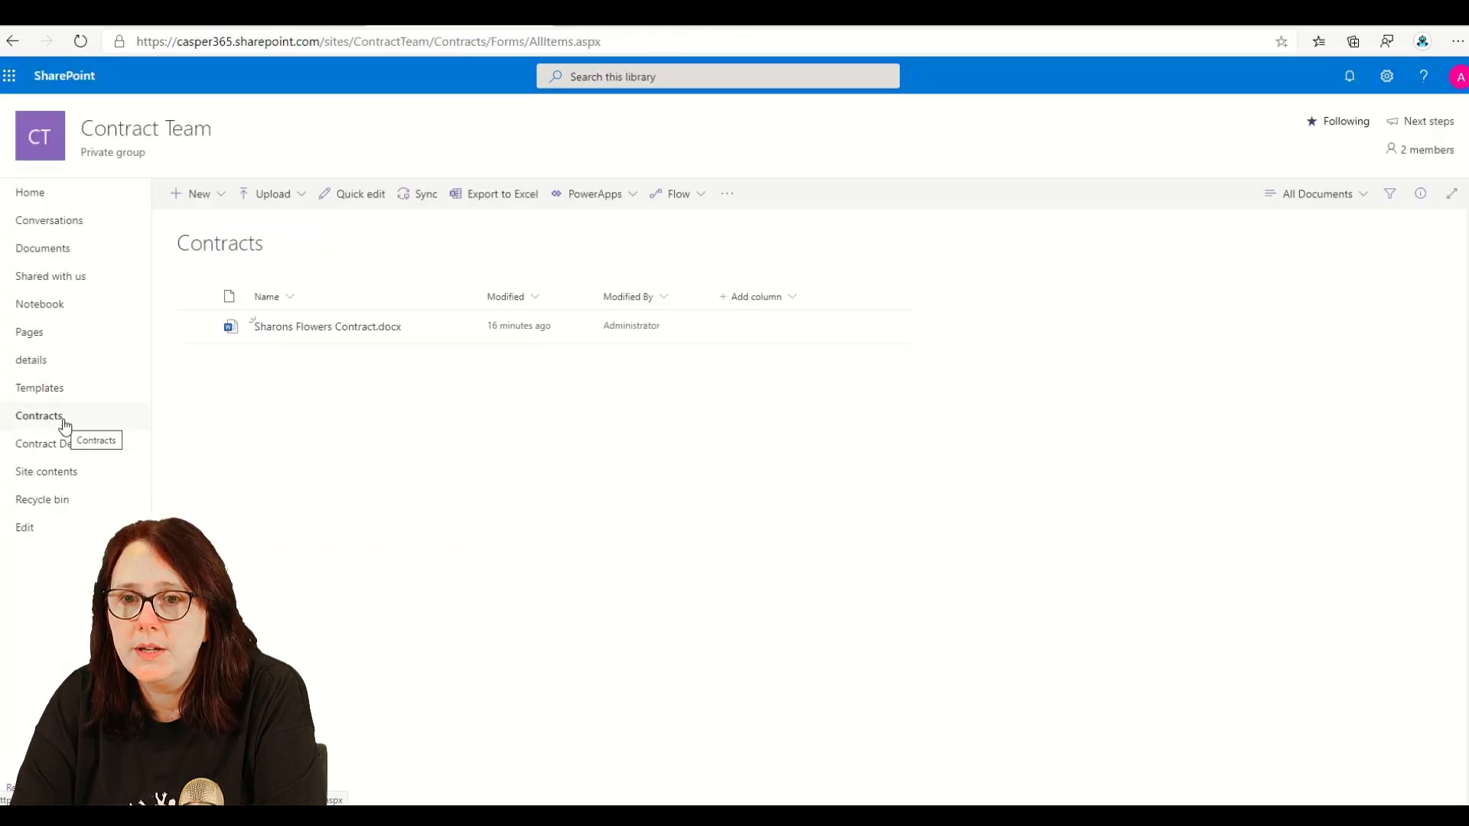
{"action": "right_click", "coordinate": [1049, 285]}
{"action": "left_click", "coordinate": [1087, 348]}
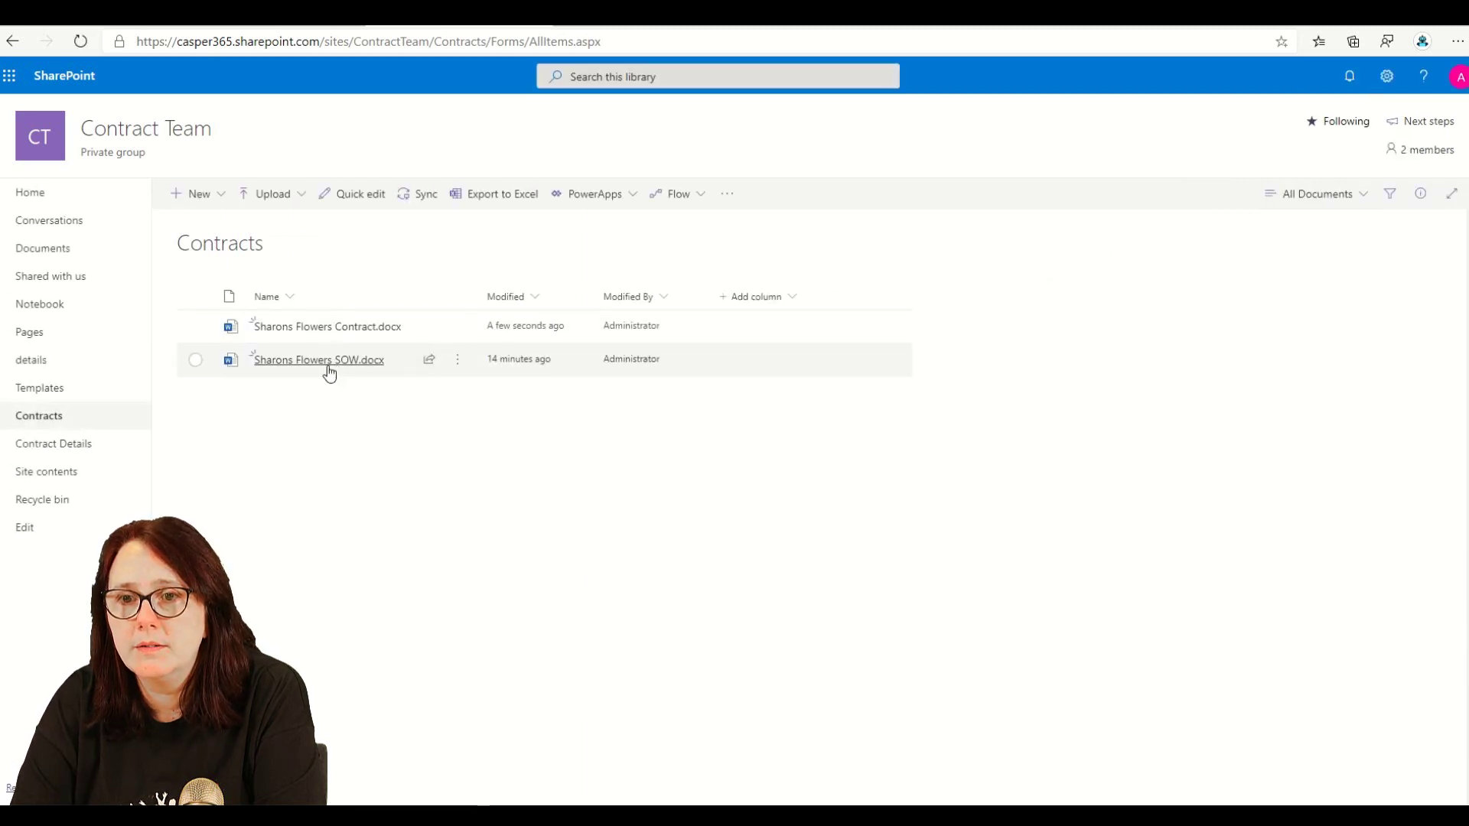
{"action": "mouse_move", "coordinate": [328, 372]}
{"action": "left_click", "coordinate": [458, 366]}
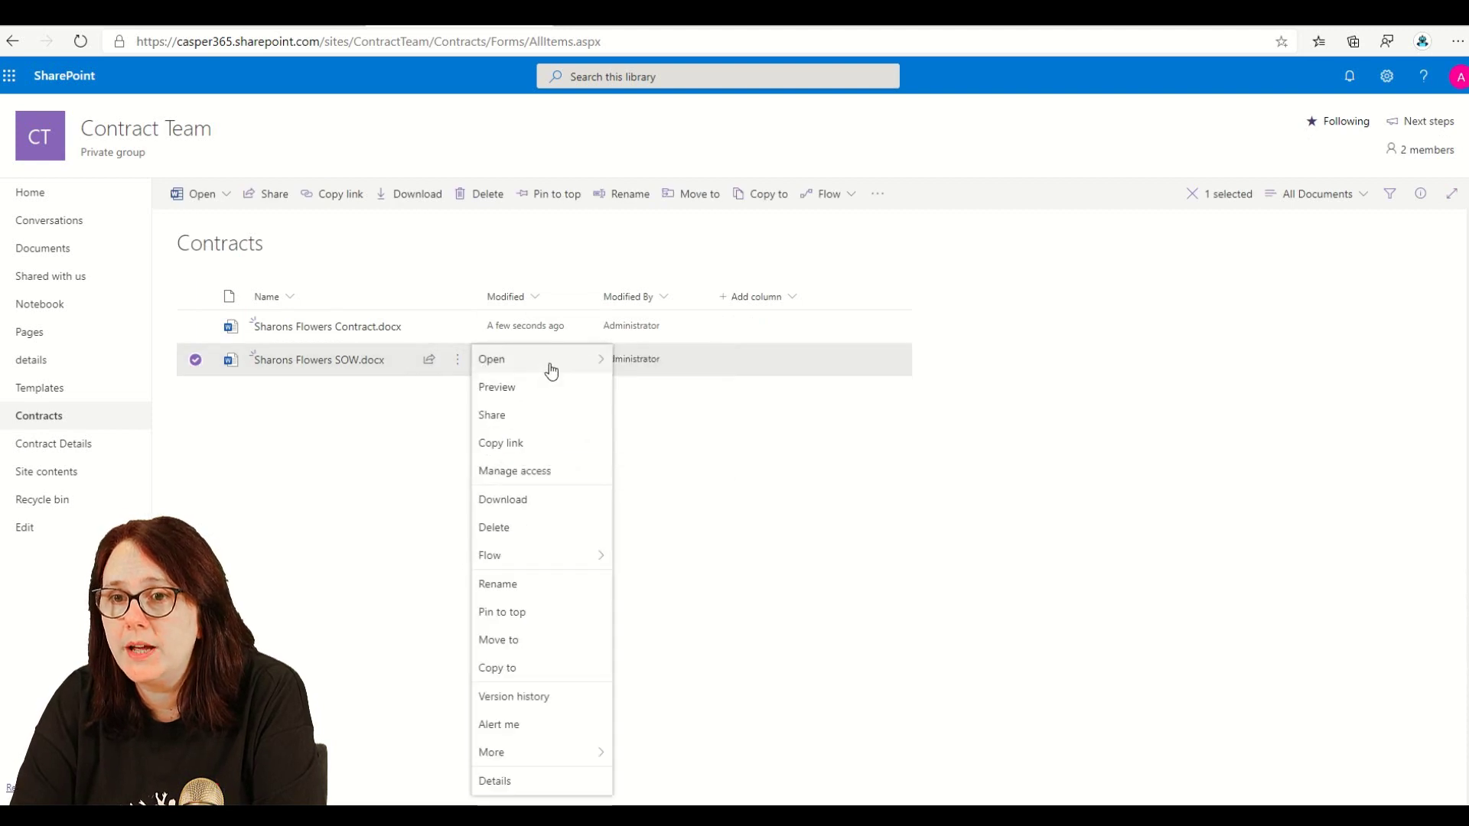
{"action": "mouse_move", "coordinate": [551, 369]}
{"action": "left_click", "coordinate": [701, 386]}
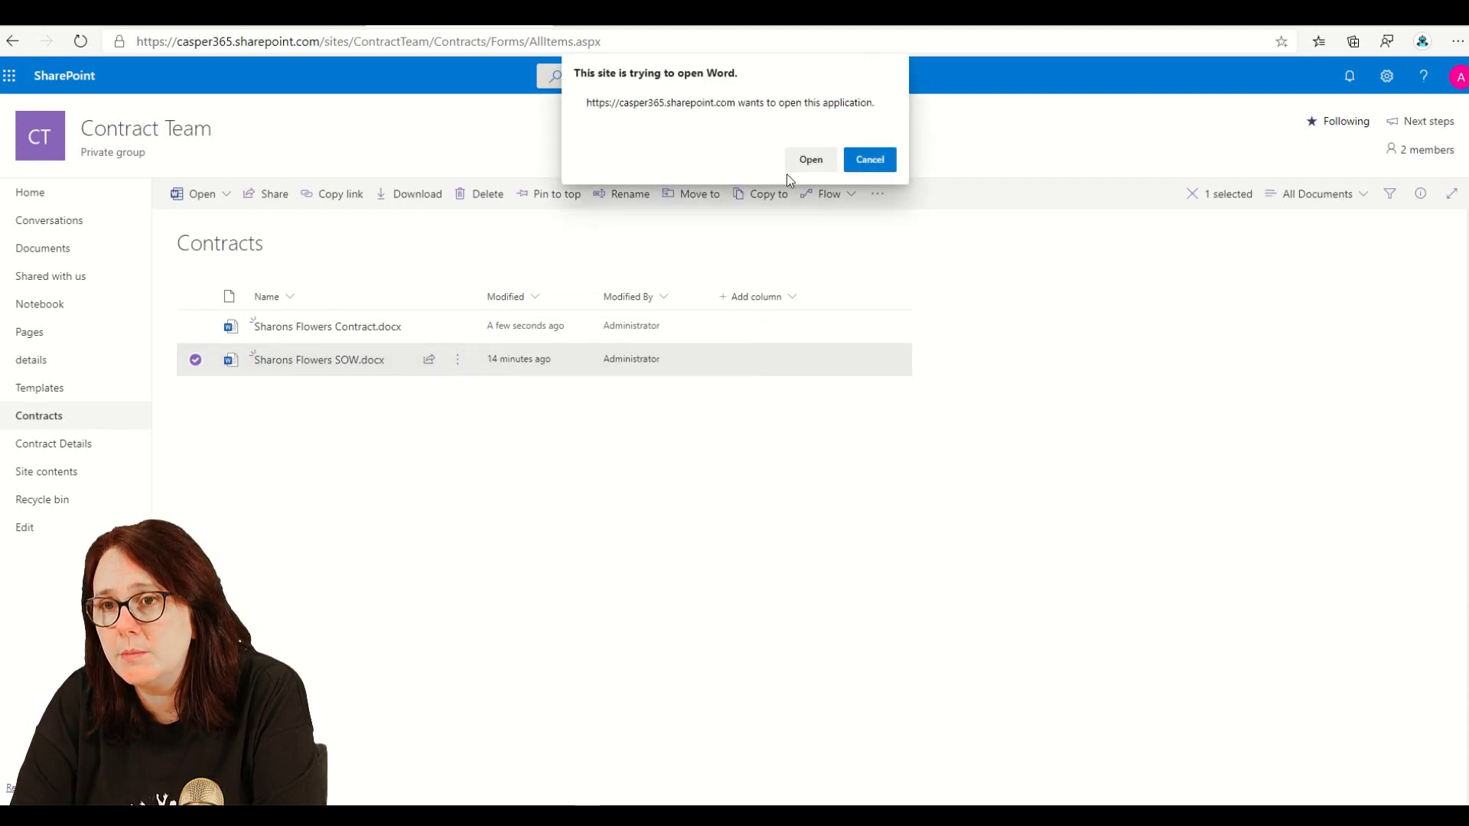
- Search the SOW document for 'sharons' to confirm Sharons Flowers appears, then close Word
{"action": "left_click", "coordinate": [811, 160]}
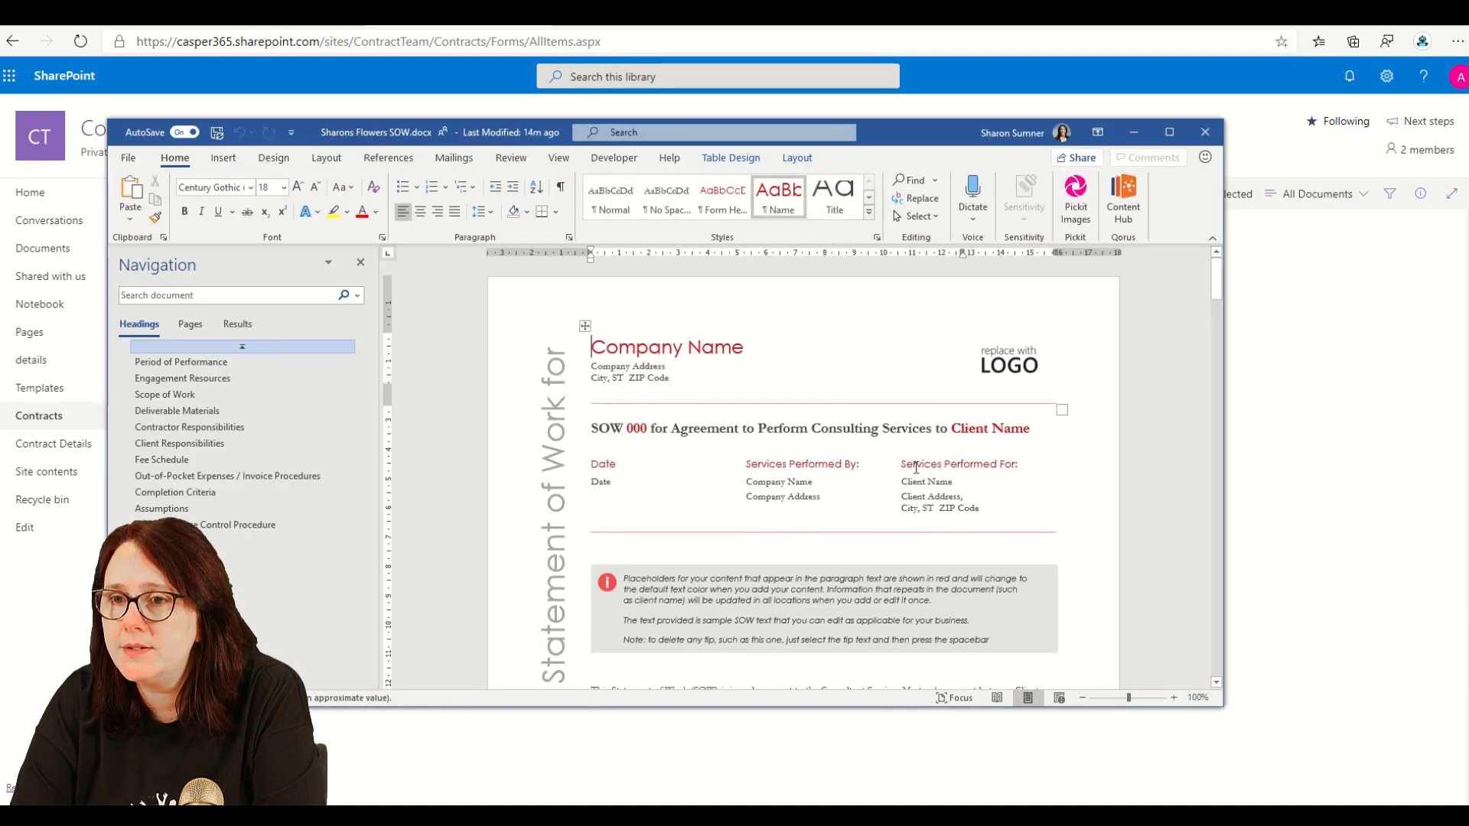
{"action": "left_click", "coordinate": [259, 295]}
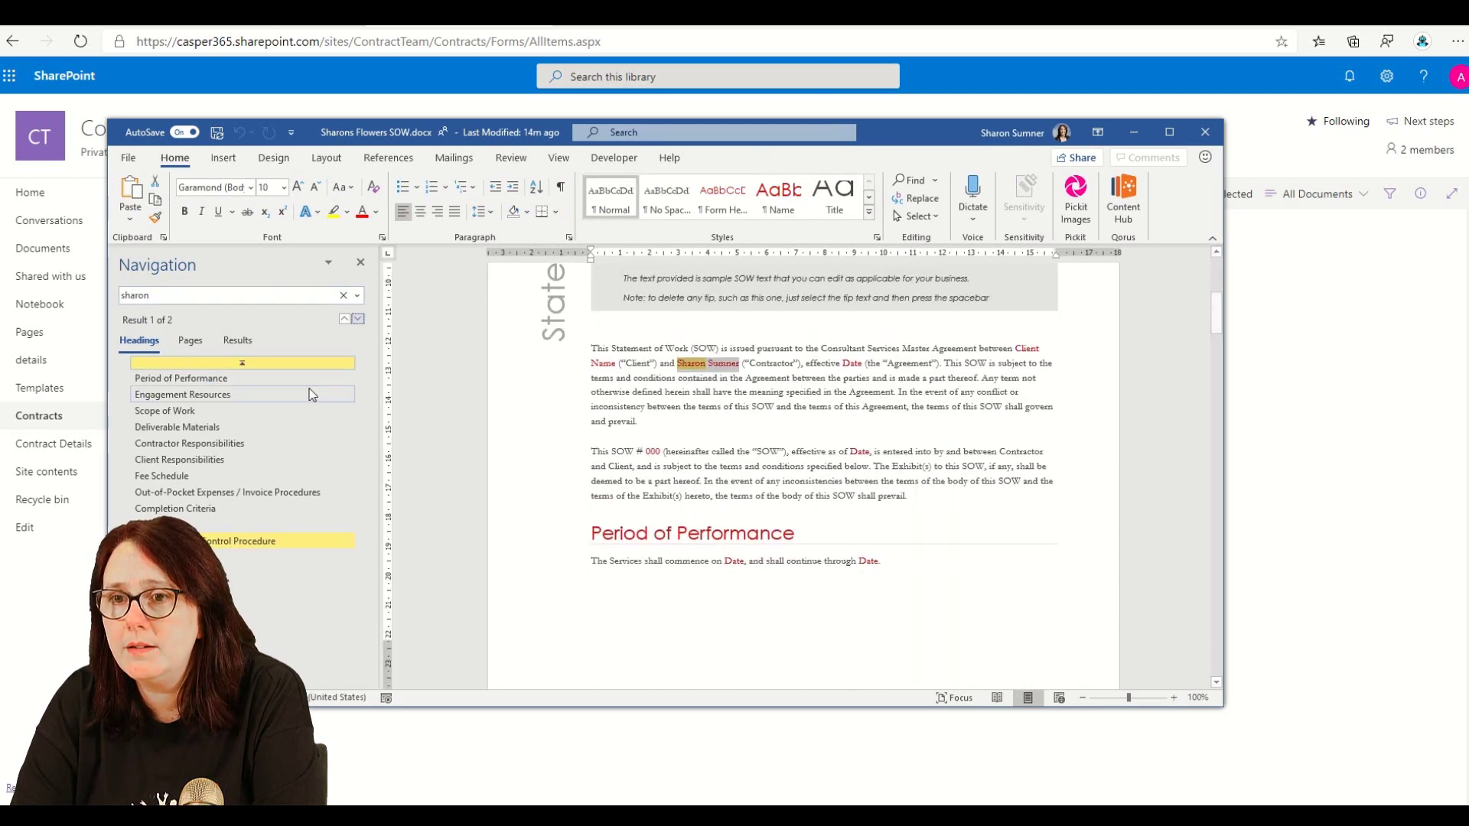
{"action": "left_click", "coordinate": [216, 296]}
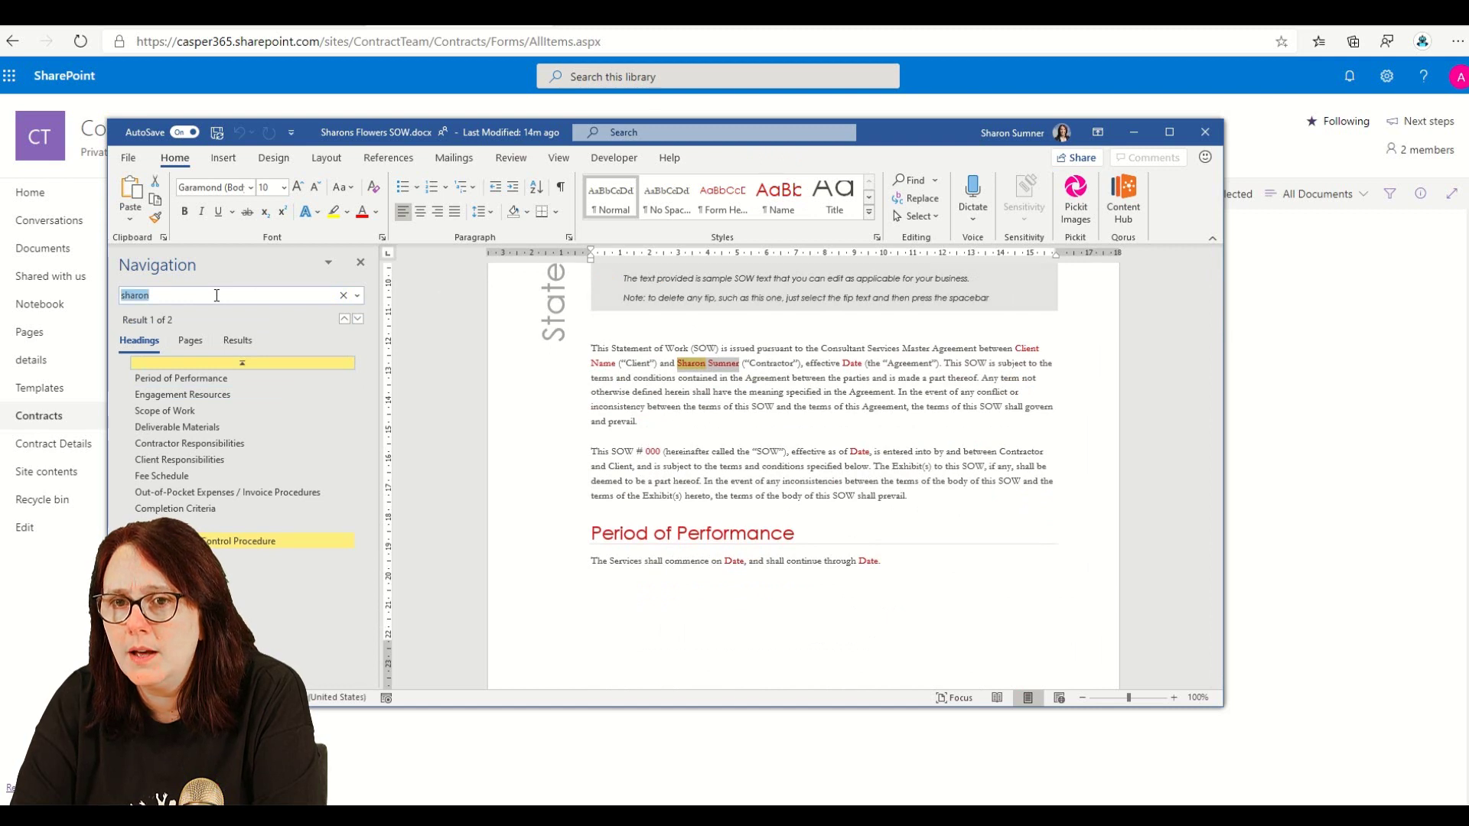
{"action": "left_click", "coordinate": [216, 296]}
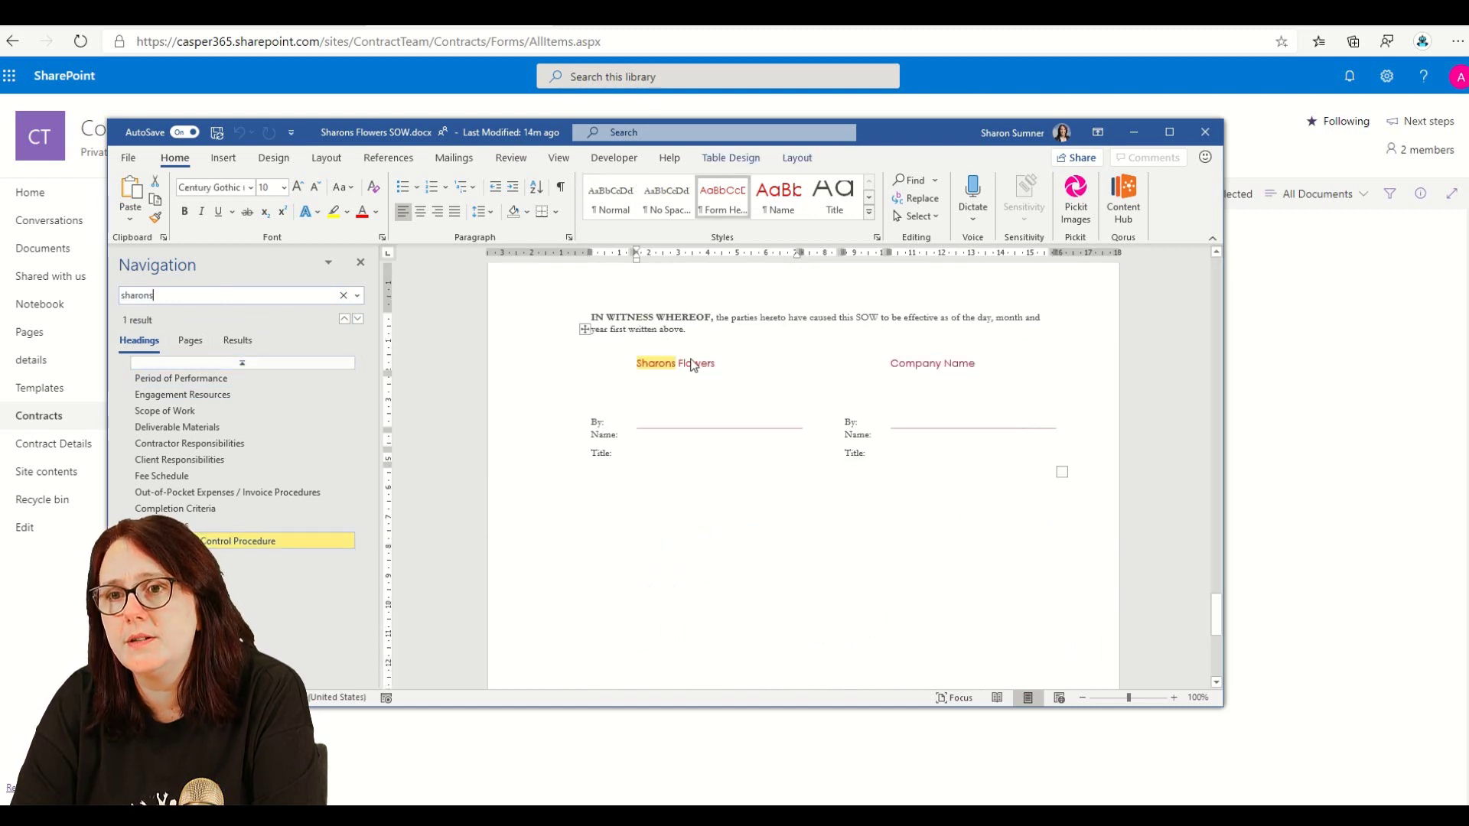
{"action": "scroll", "coordinate": [806, 412], "scroll_direction": "up", "scroll_amount": 10}
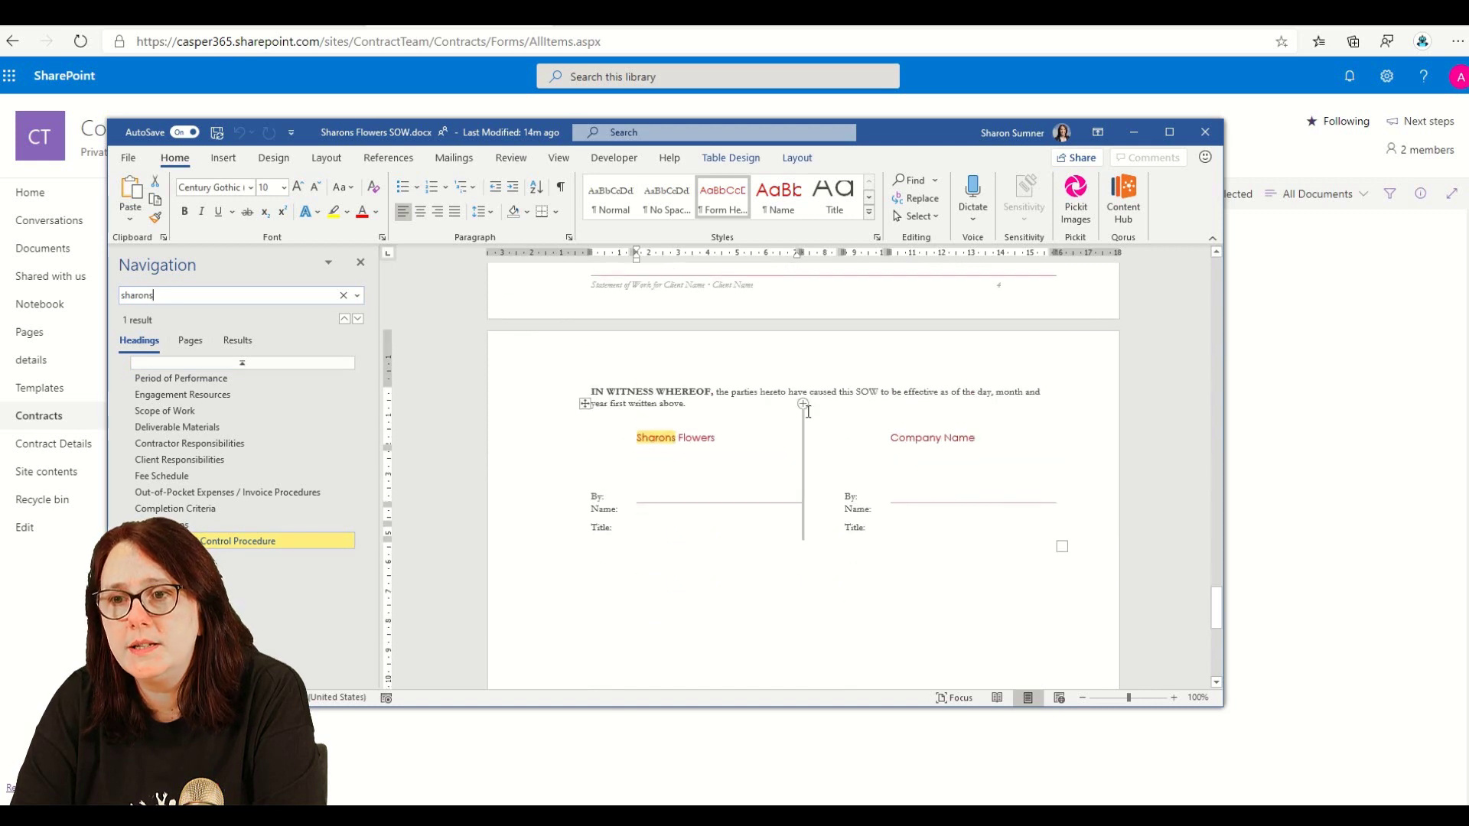
{"action": "left_click", "coordinate": [1206, 134]}
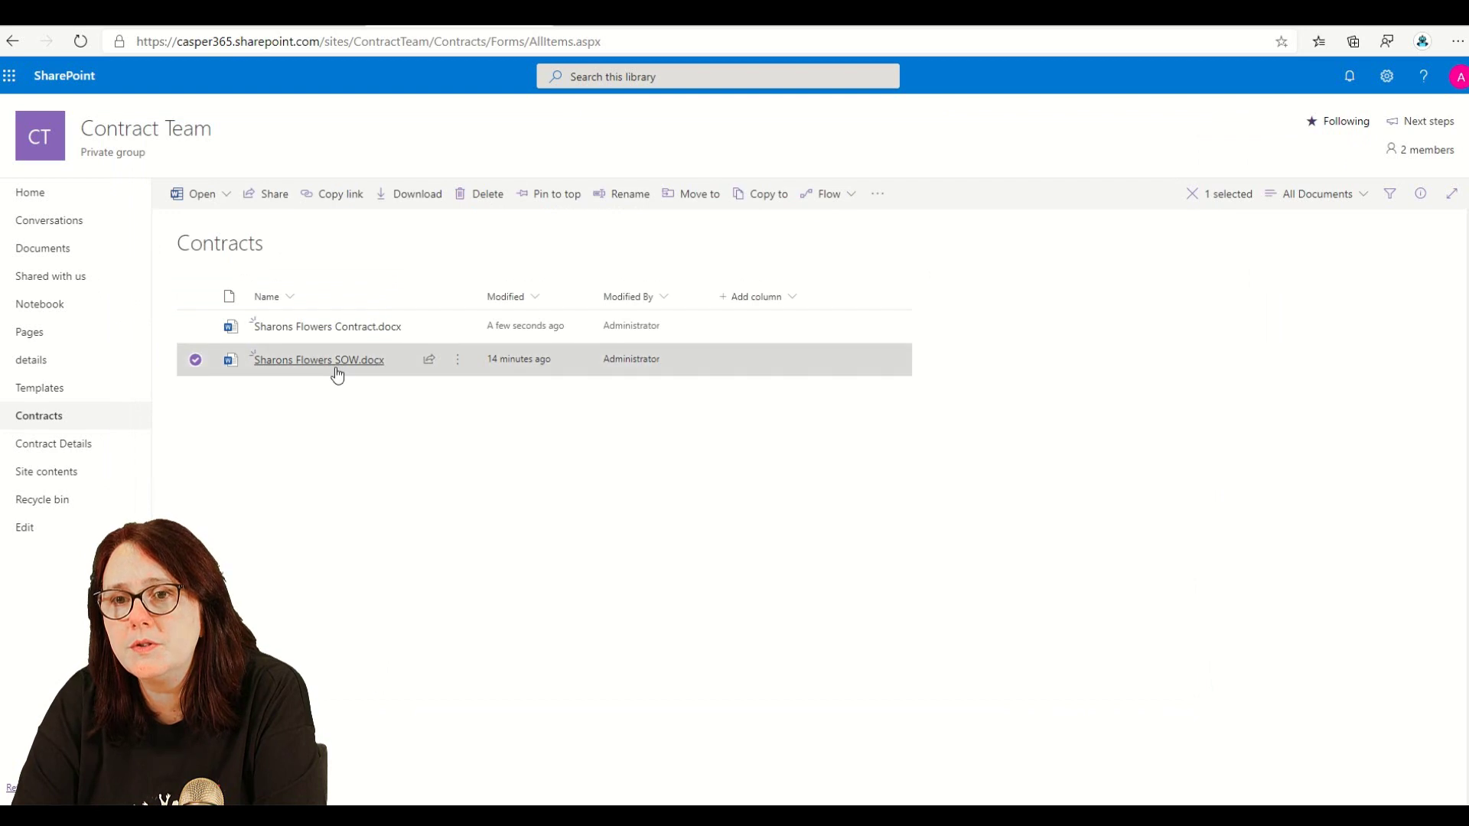
- Start a new Contract Details item titled 'Test 2' with company name 'Not Ready'
{"action": "mouse_move", "coordinate": [344, 366]}
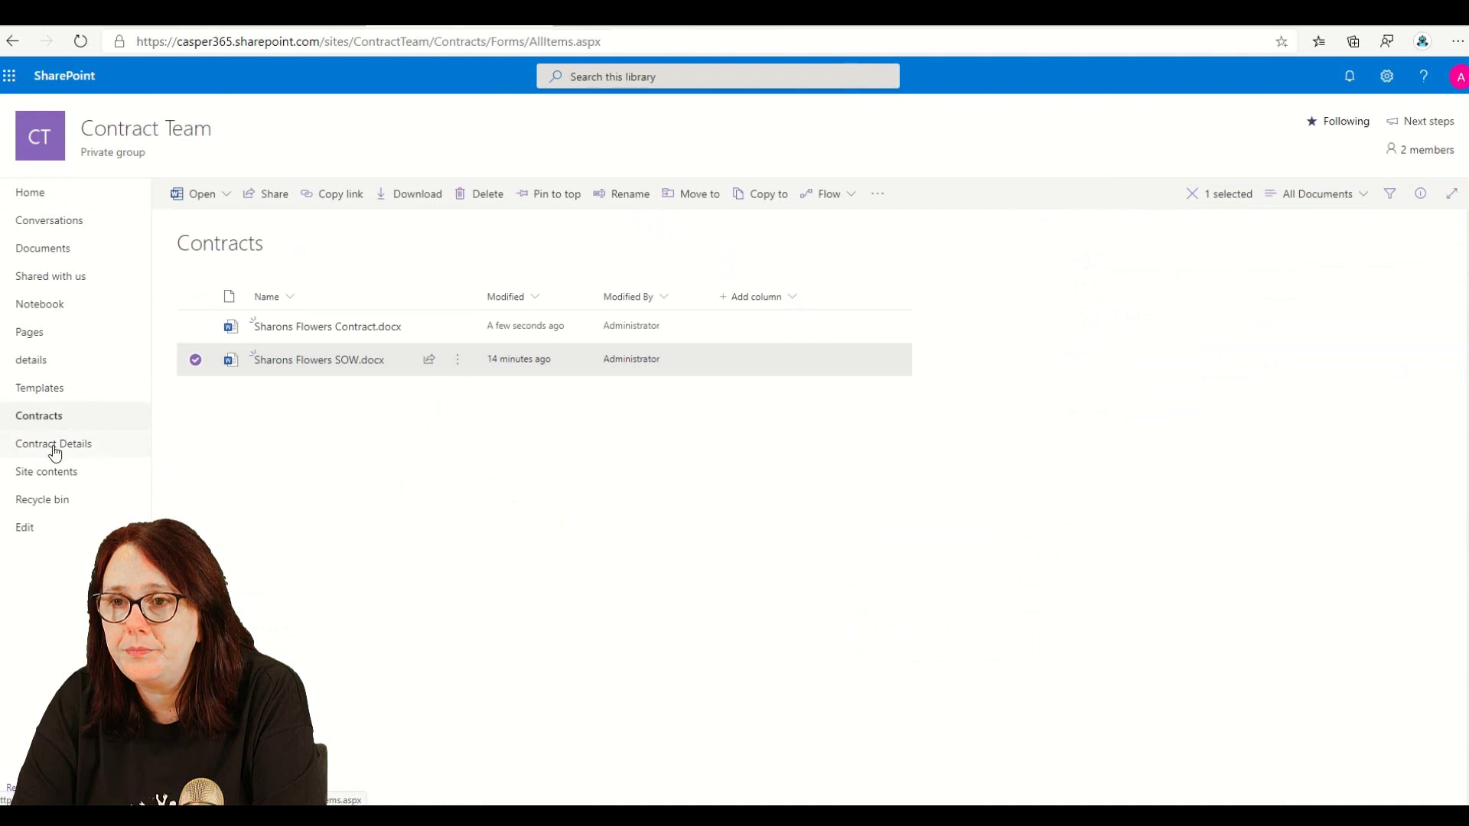
{"action": "left_click", "coordinate": [53, 444]}
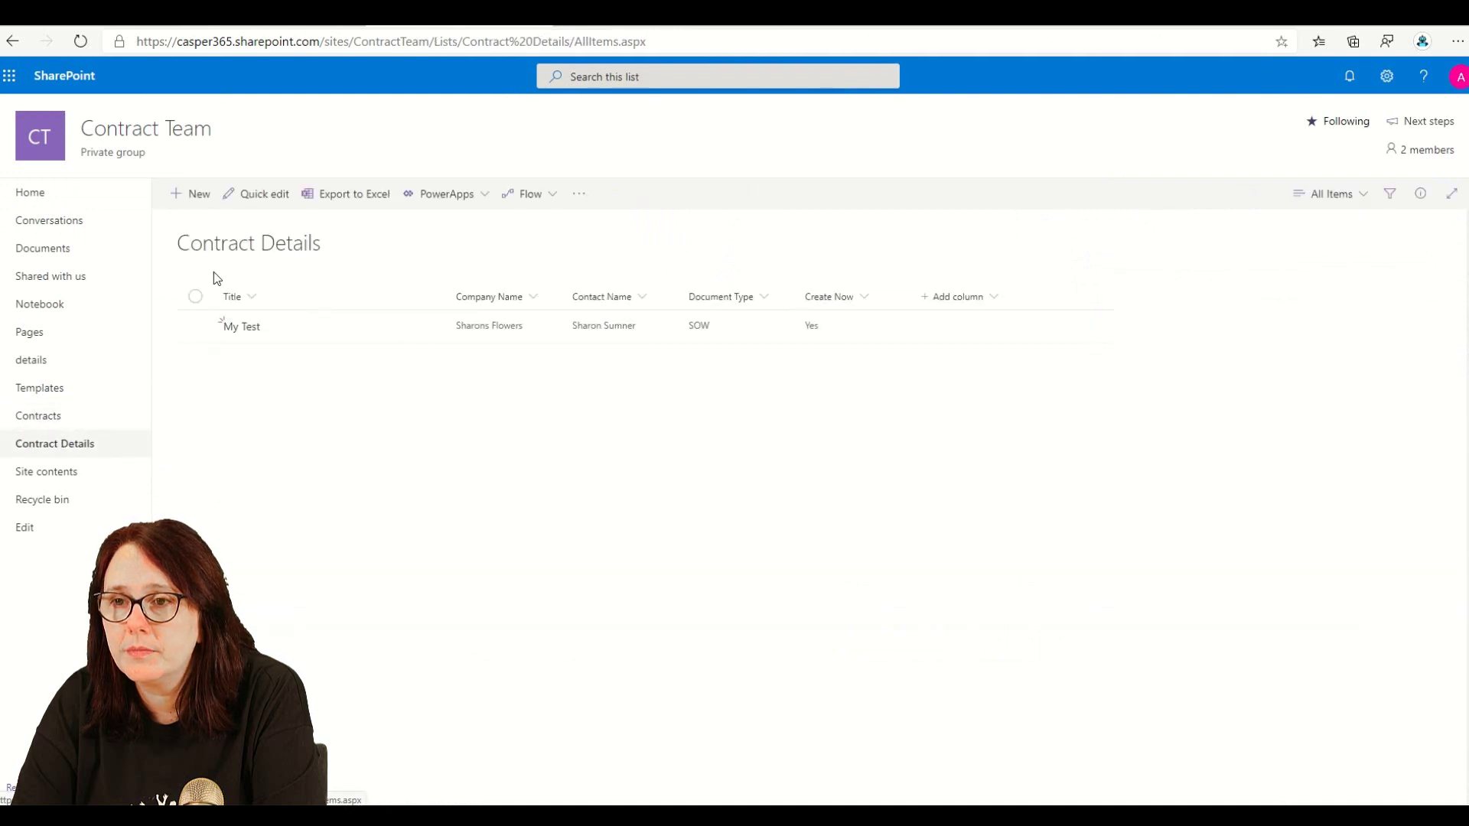
{"action": "left_click", "coordinate": [191, 194]}
{"action": "left_click", "coordinate": [1101, 221]}
{"action": "type", "text": "Test 2"}
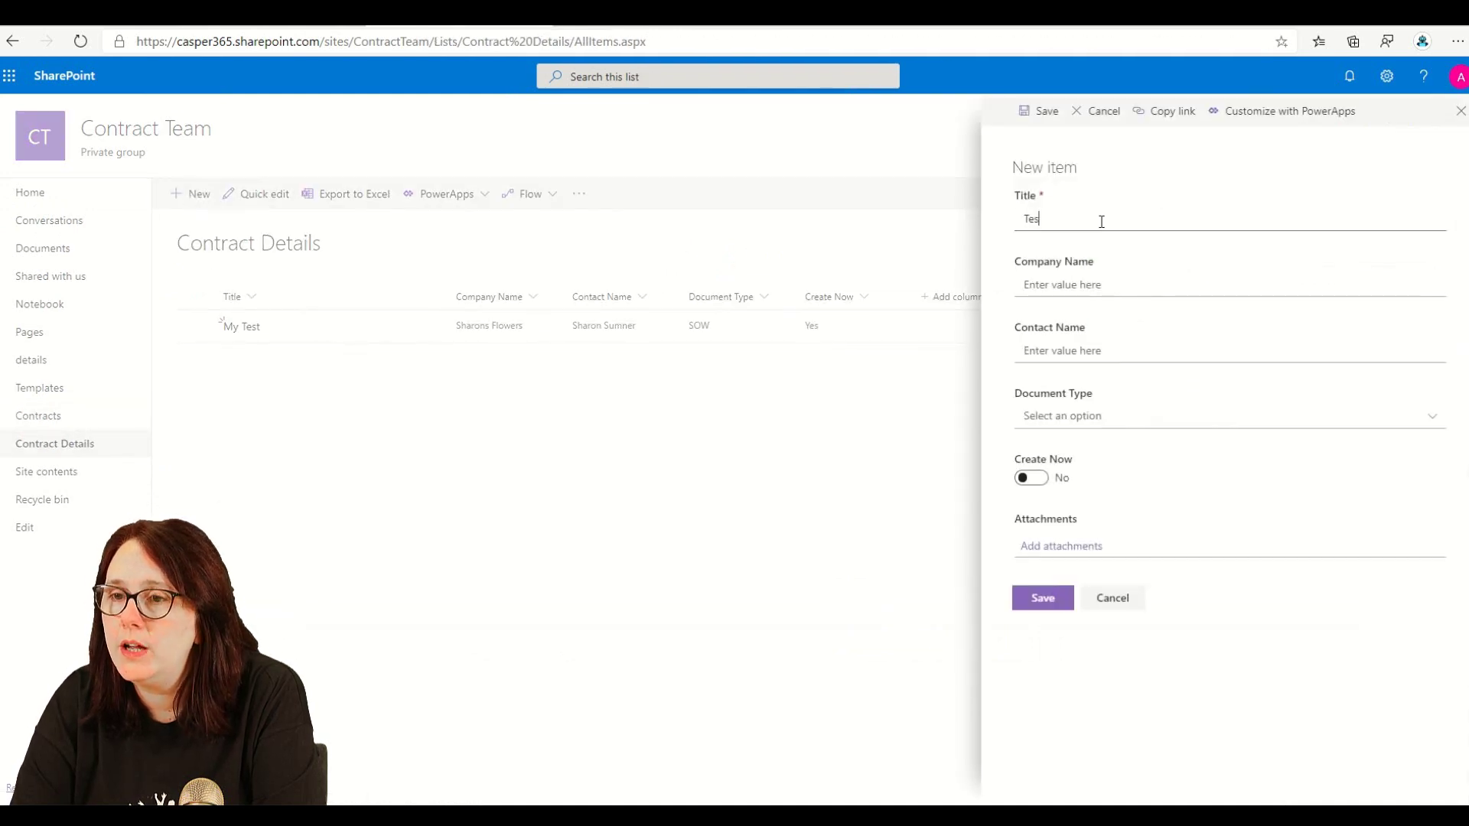
{"action": "key", "text": "Tab"}
{"action": "type", "text": "Not REad"}
{"action": "key", "text": "BackSpace"}
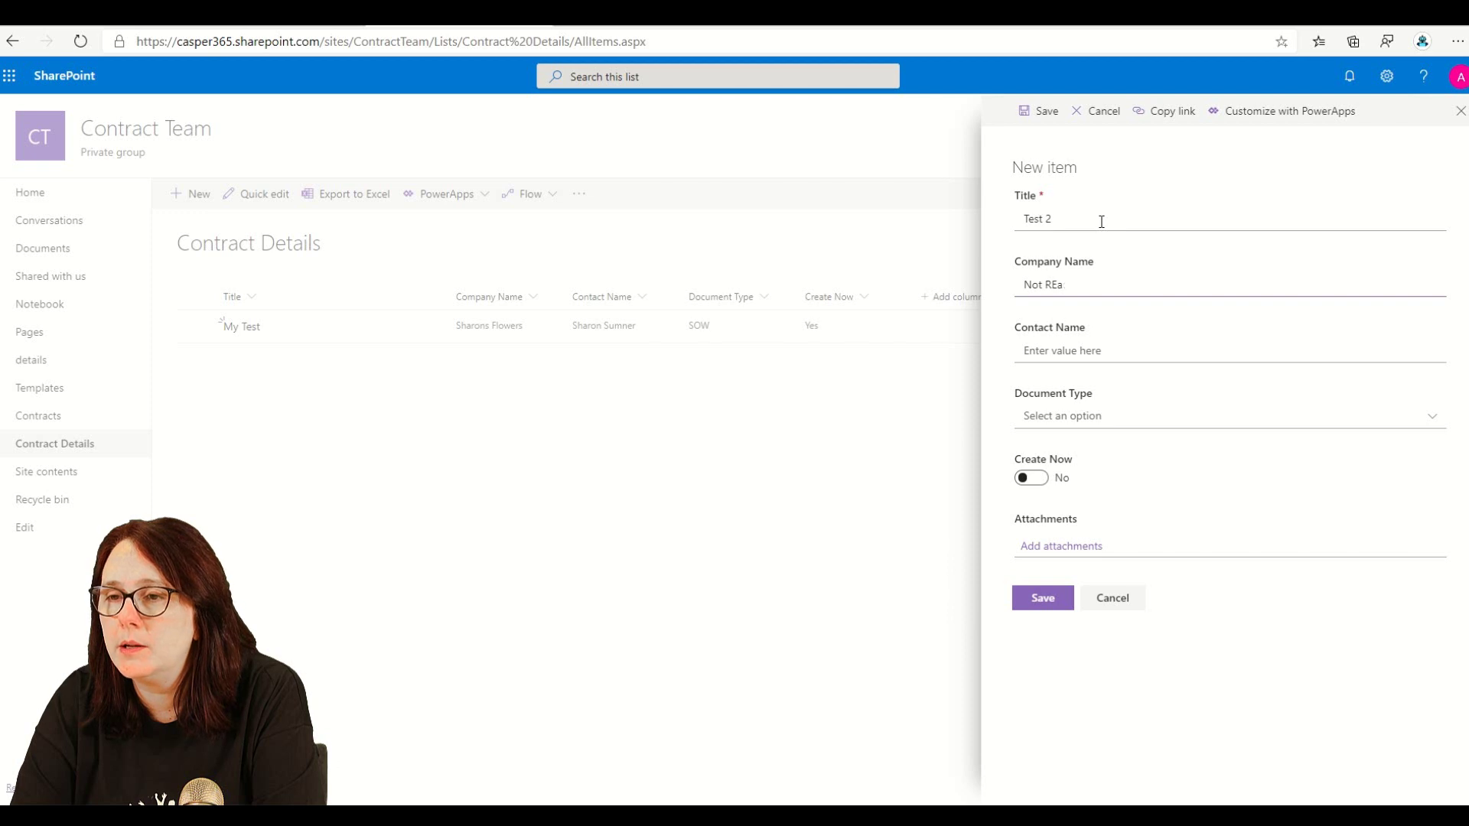
{"action": "type", "text": "dy"}
- Enter contact 'Complete this', choose document type Simple, and save the item
{"action": "key", "text": "Tab"}
{"action": "type", "text": "Com"}
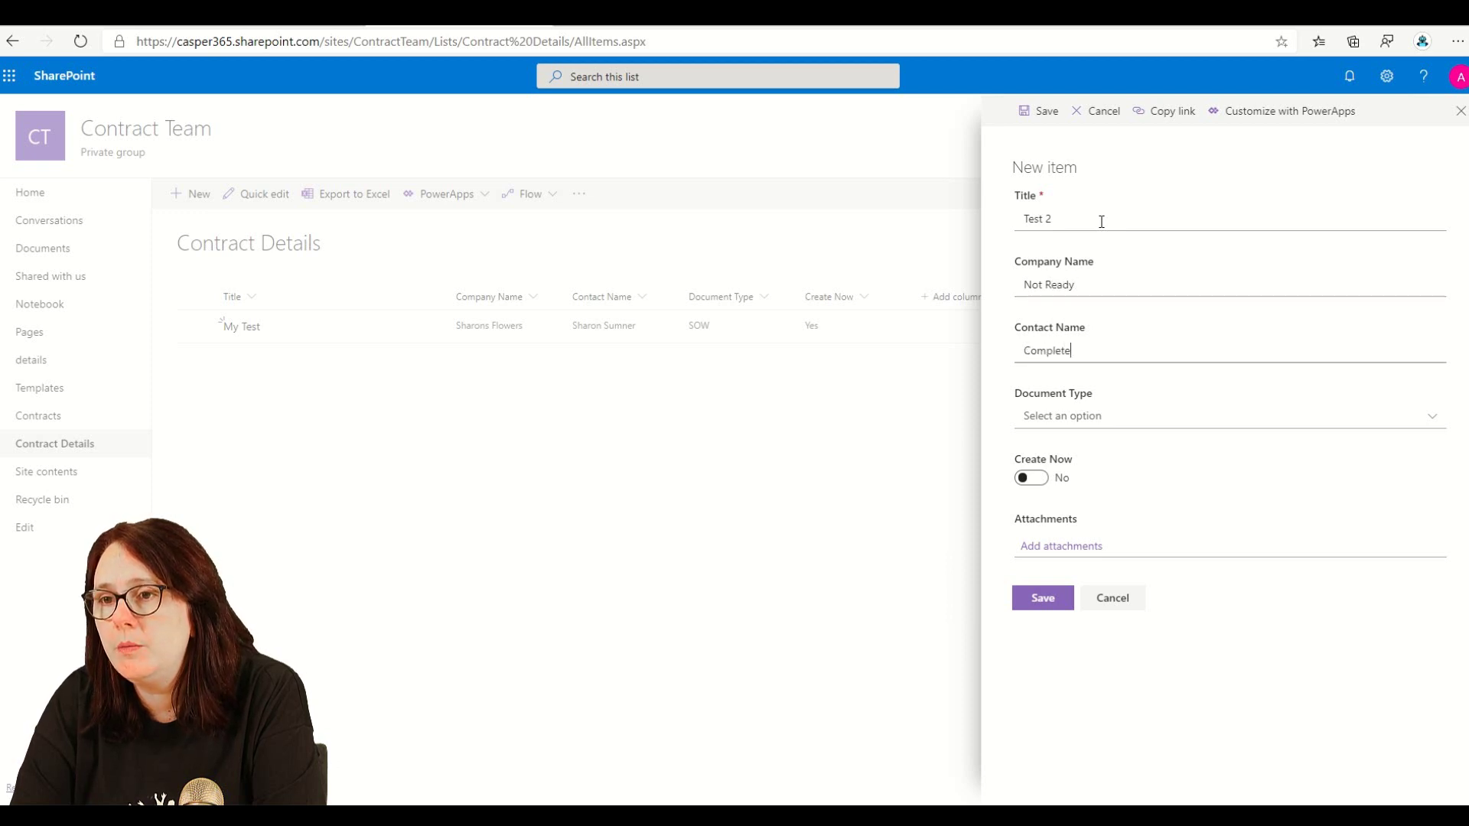
{"action": "key", "text": "Tab"}
{"action": "left_click", "coordinate": [1064, 432]}
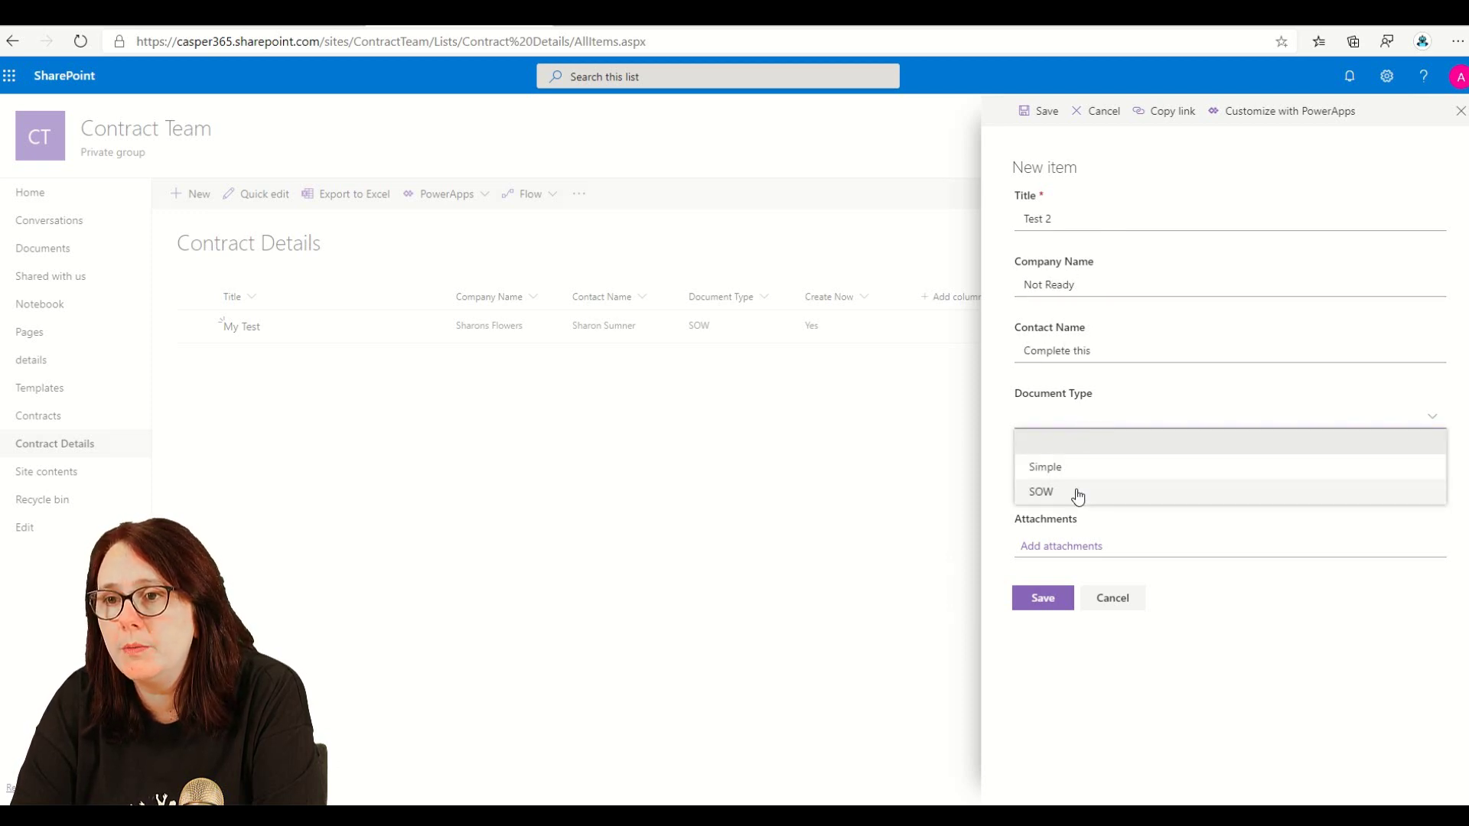
{"action": "left_click", "coordinate": [1114, 467]}
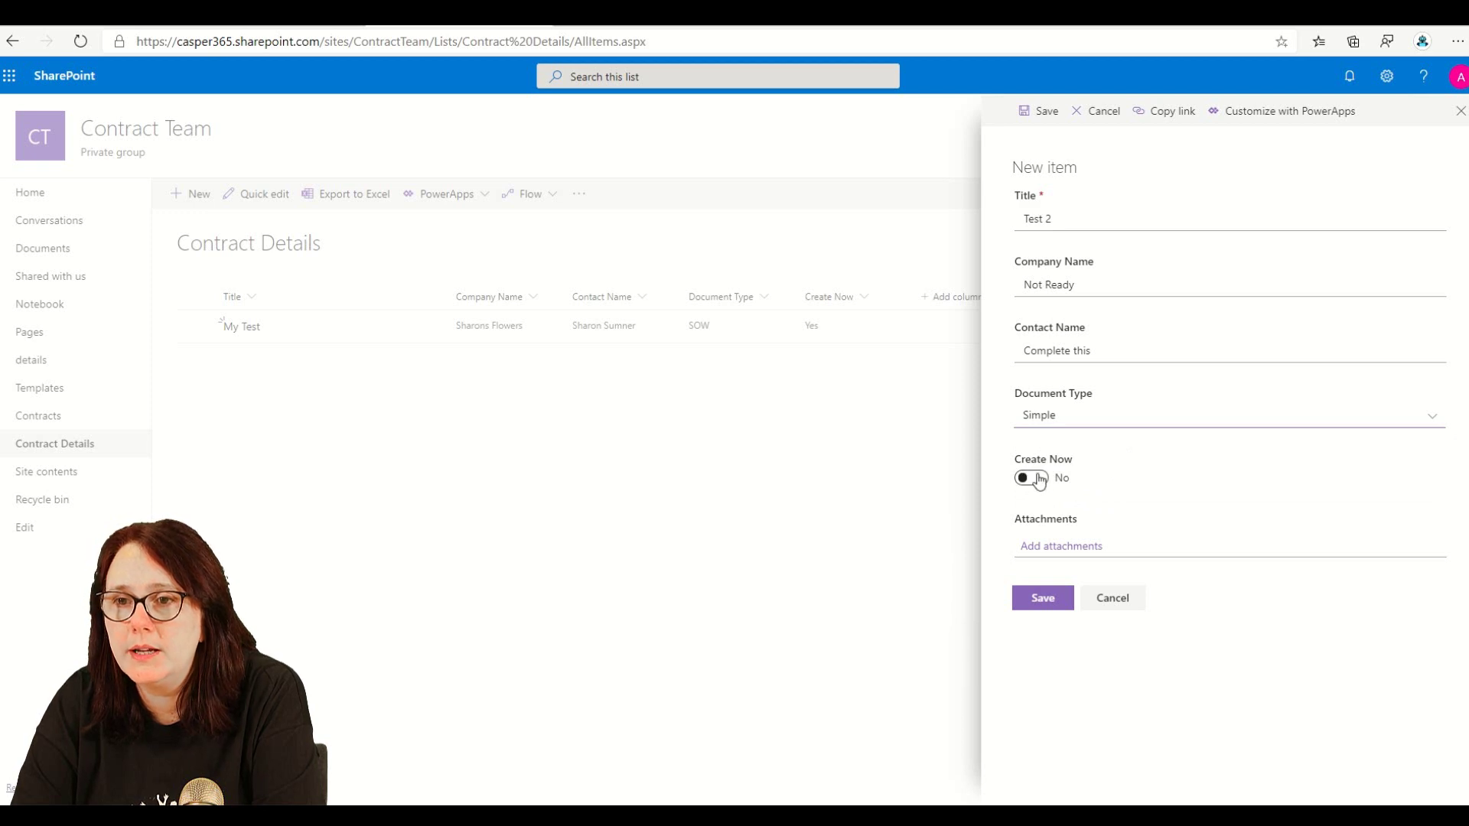
{"action": "left_click", "coordinate": [1042, 600]}
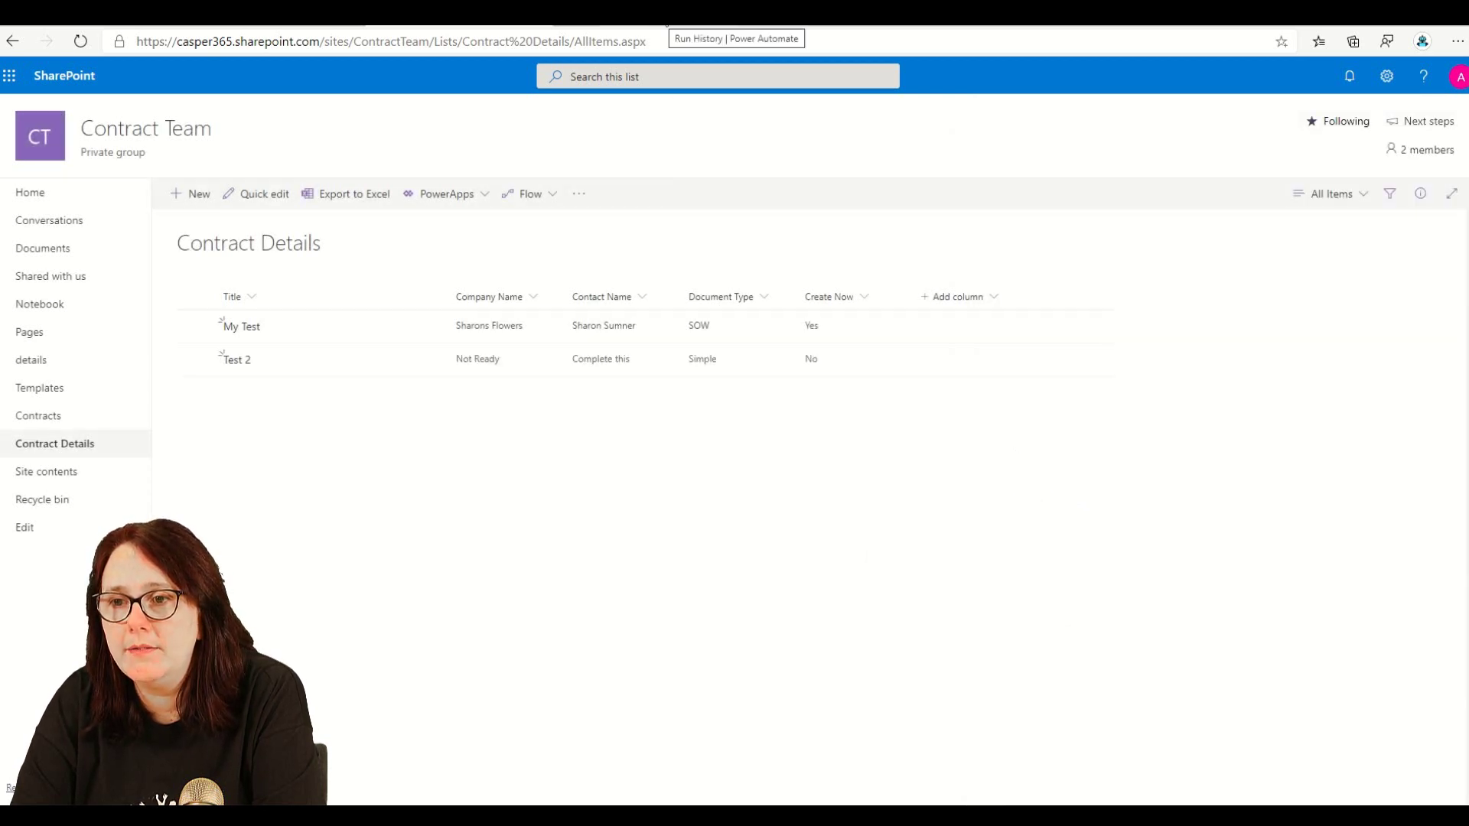
- Open the newest run to see Condition evaluated false and Condition 2 skipped, then go back
{"action": "left_click", "coordinate": [666, 13]}
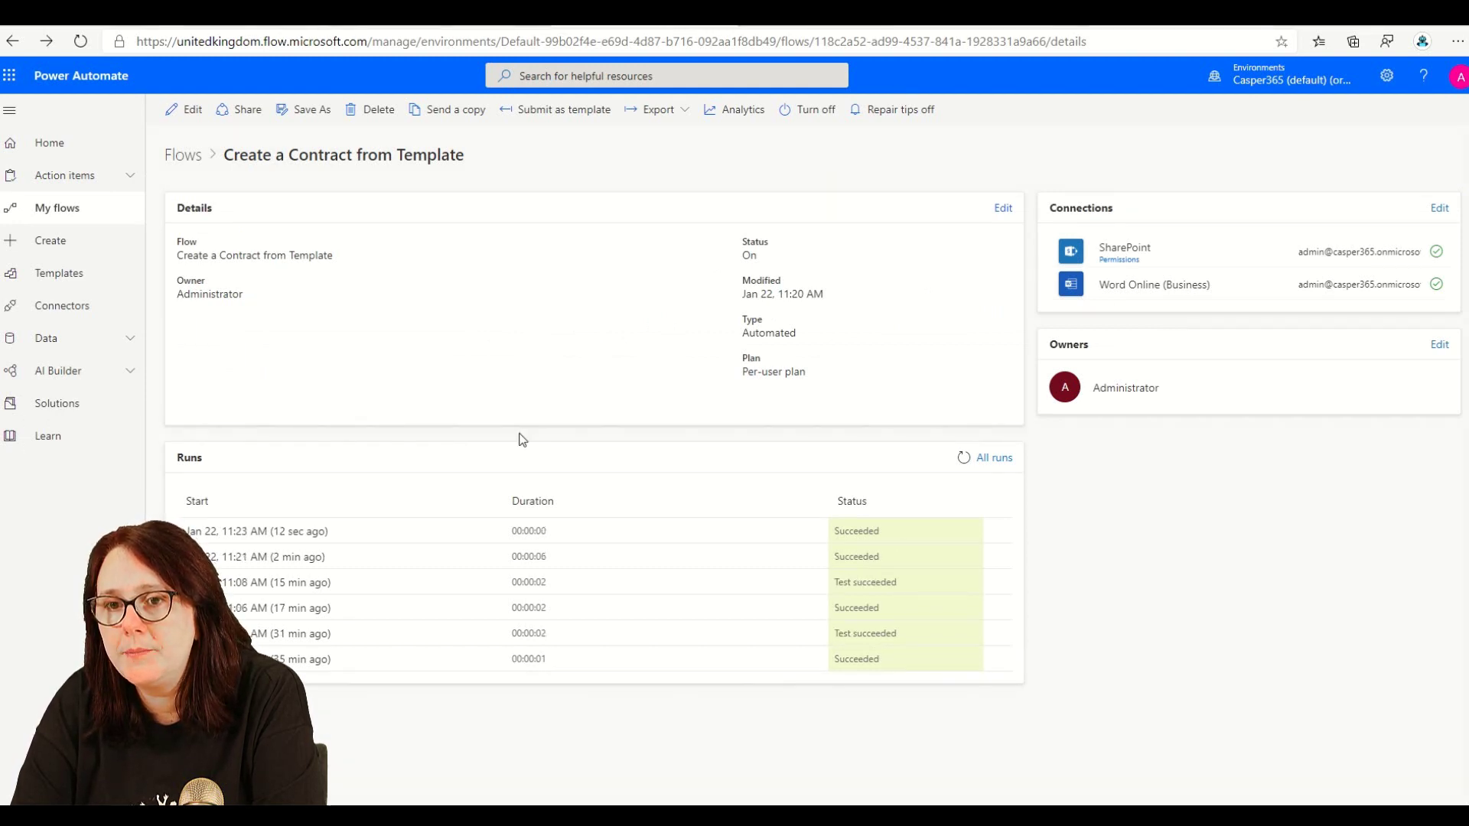
{"action": "left_click", "coordinate": [305, 535]}
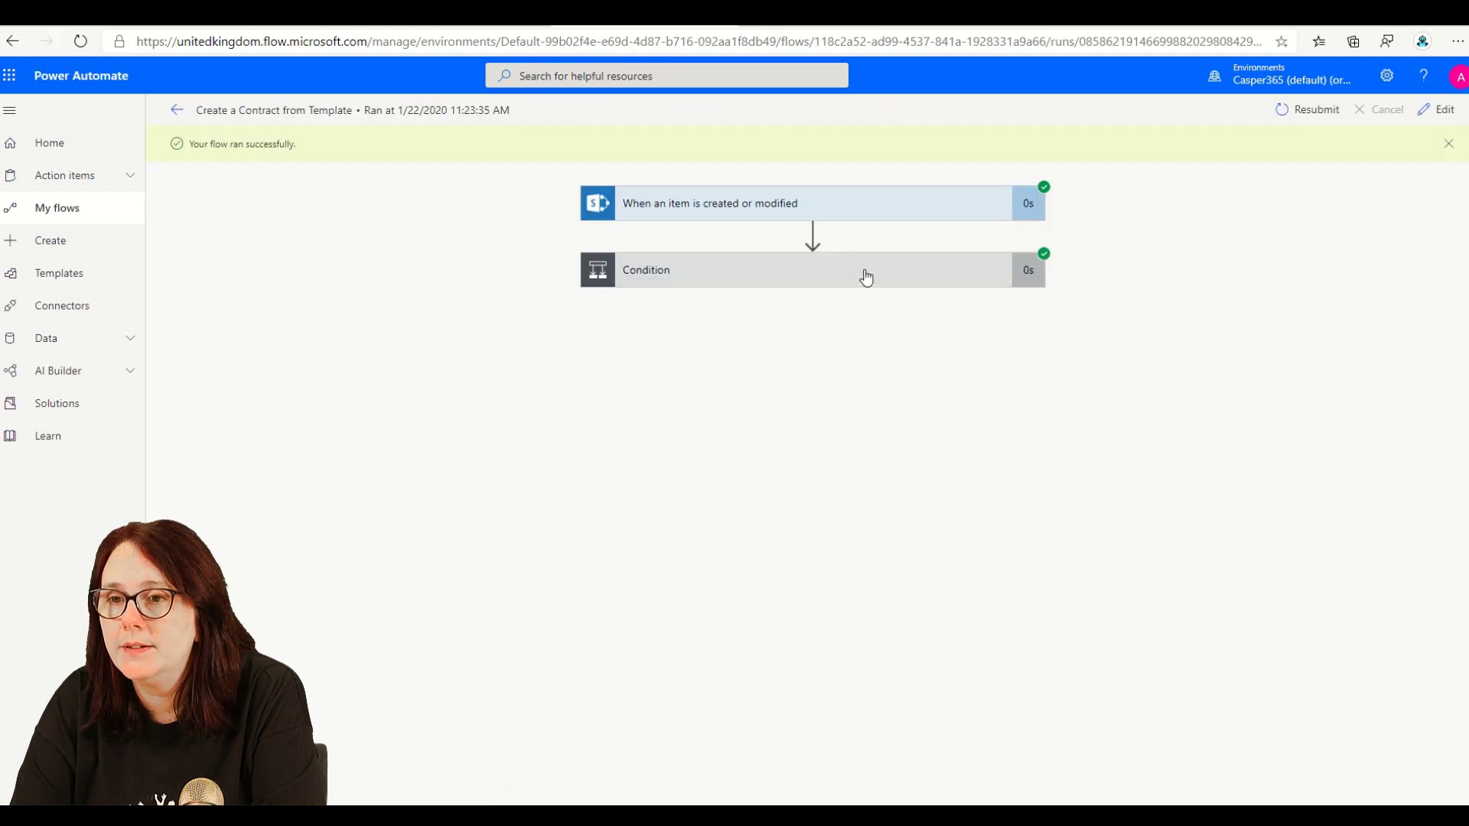
{"action": "left_click", "coordinate": [866, 274]}
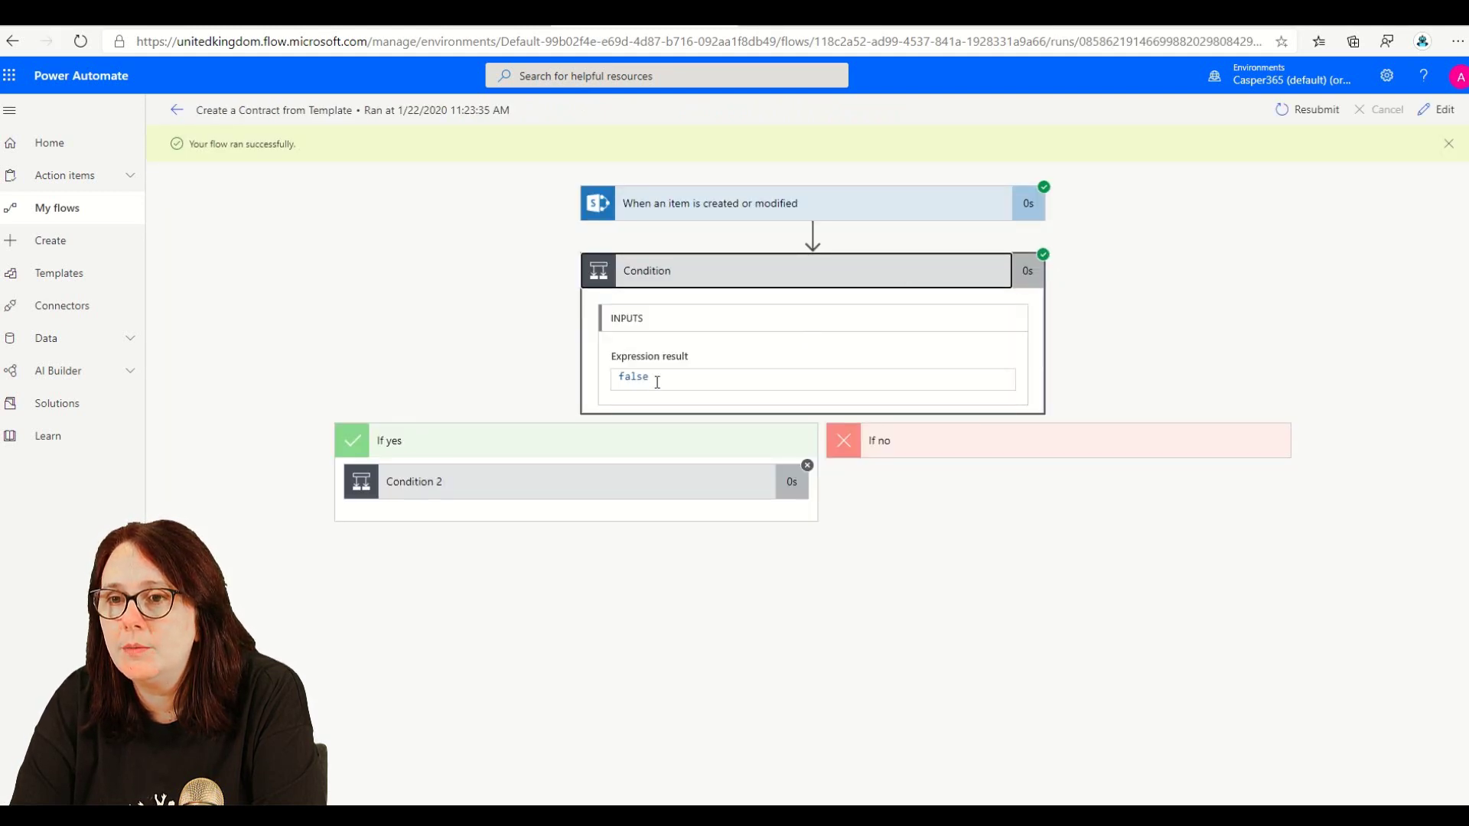
{"action": "left_click", "coordinate": [632, 483]}
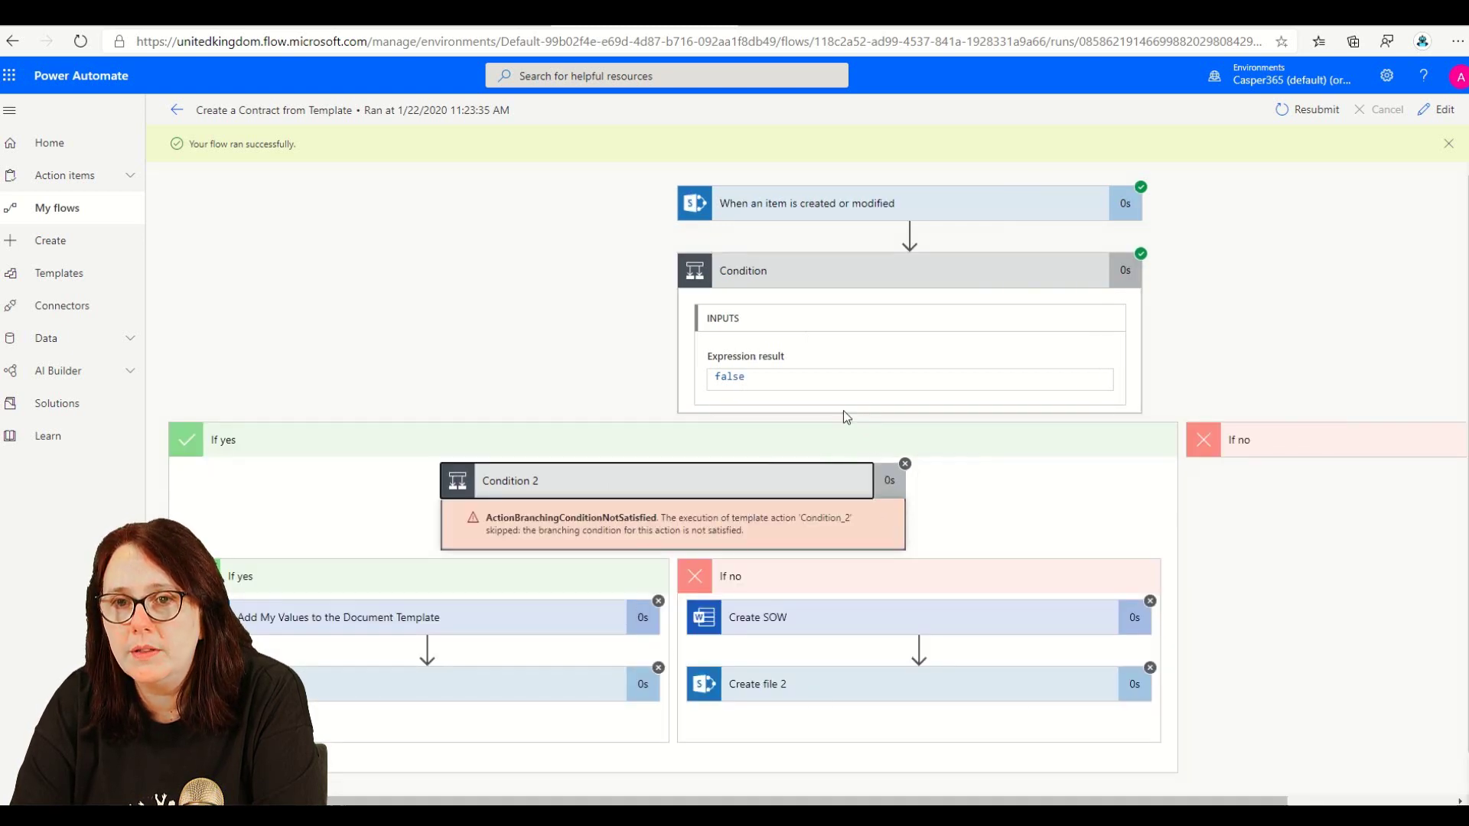
{"action": "left_click", "coordinate": [176, 110]}
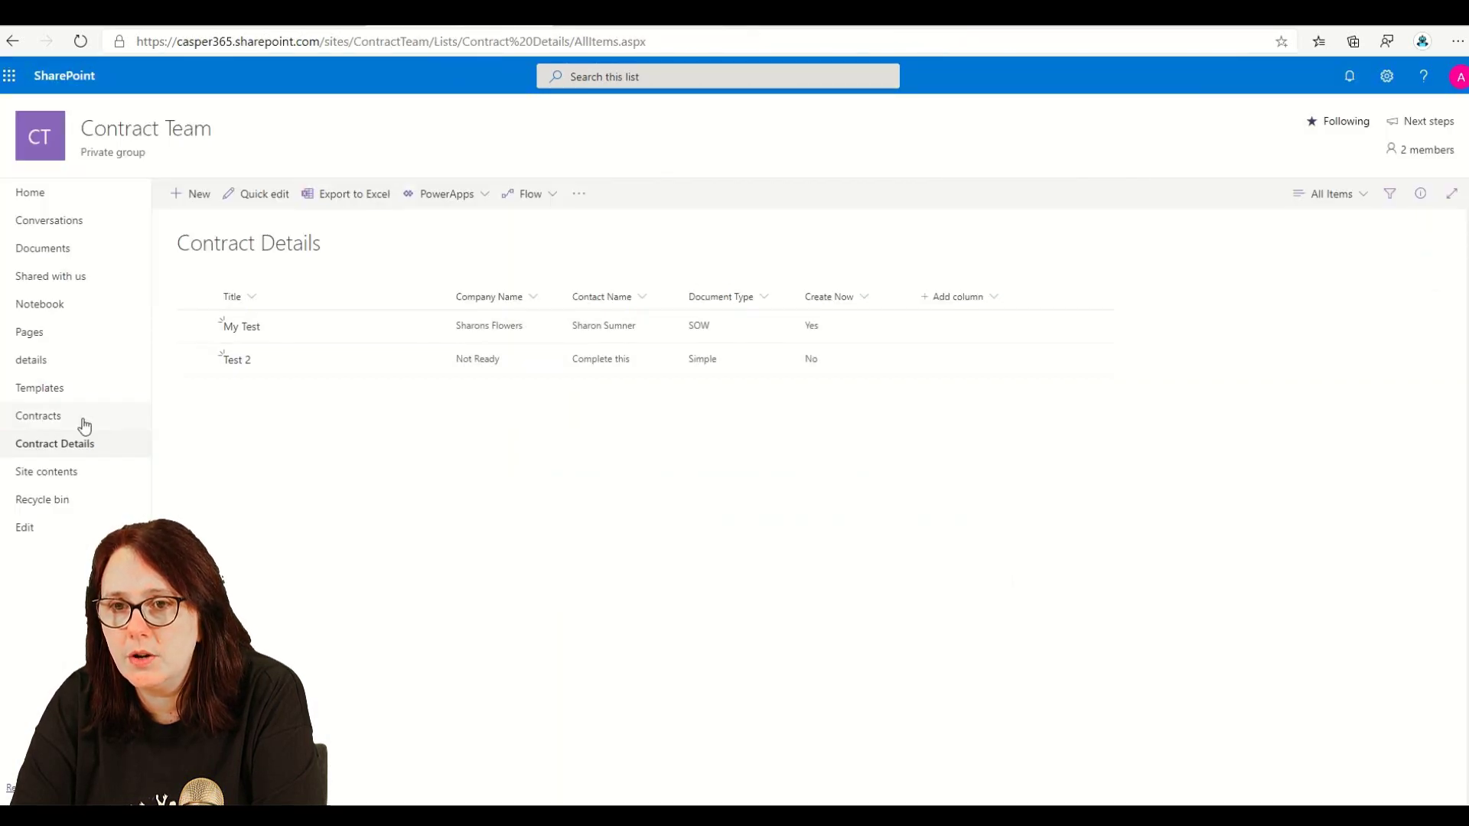
- Return to Contract Details and switch Test 2's Create Now toggle to Yes
{"action": "left_click", "coordinate": [72, 423]}
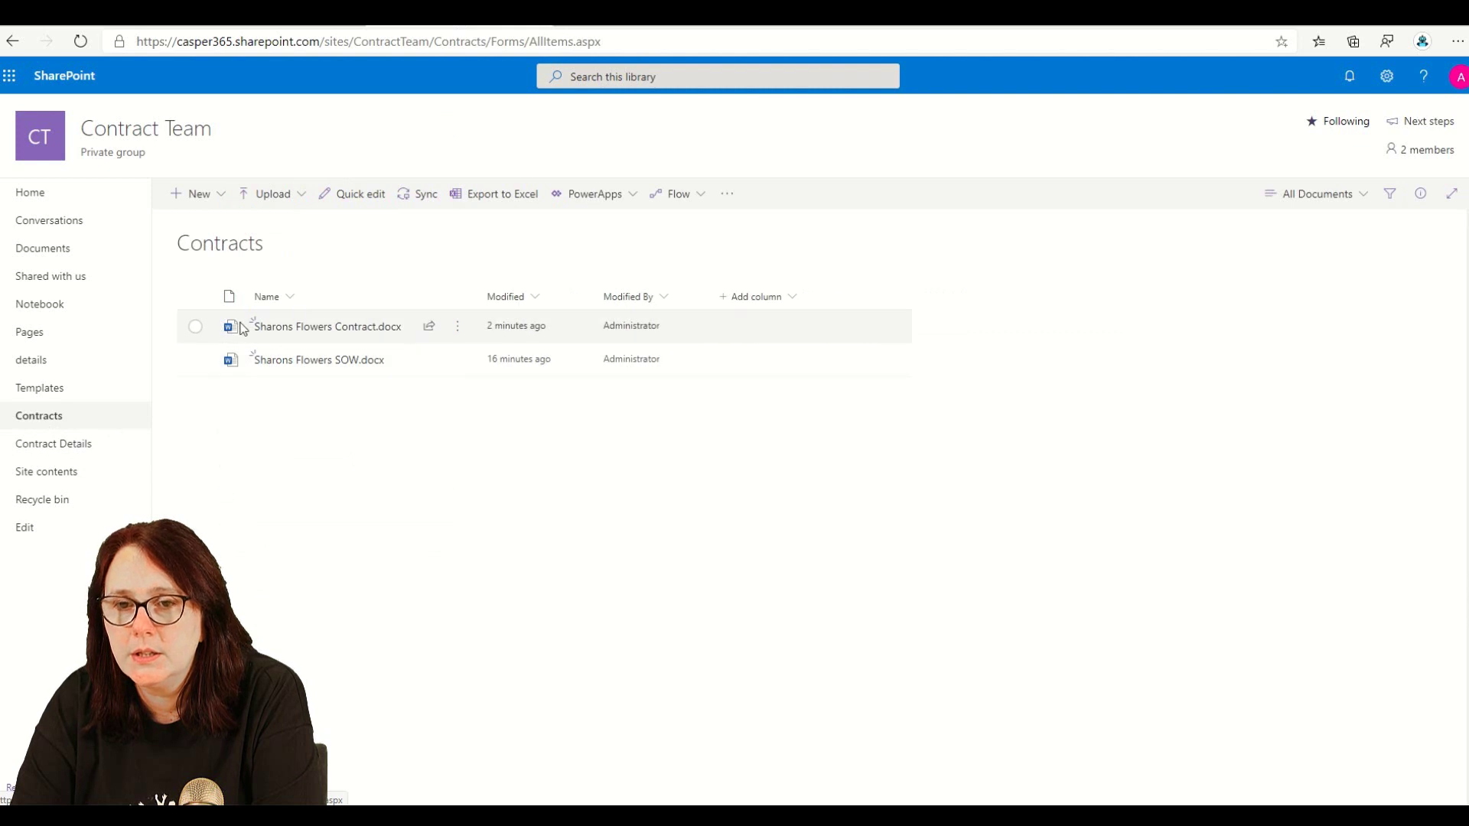
{"action": "left_click", "coordinate": [91, 454]}
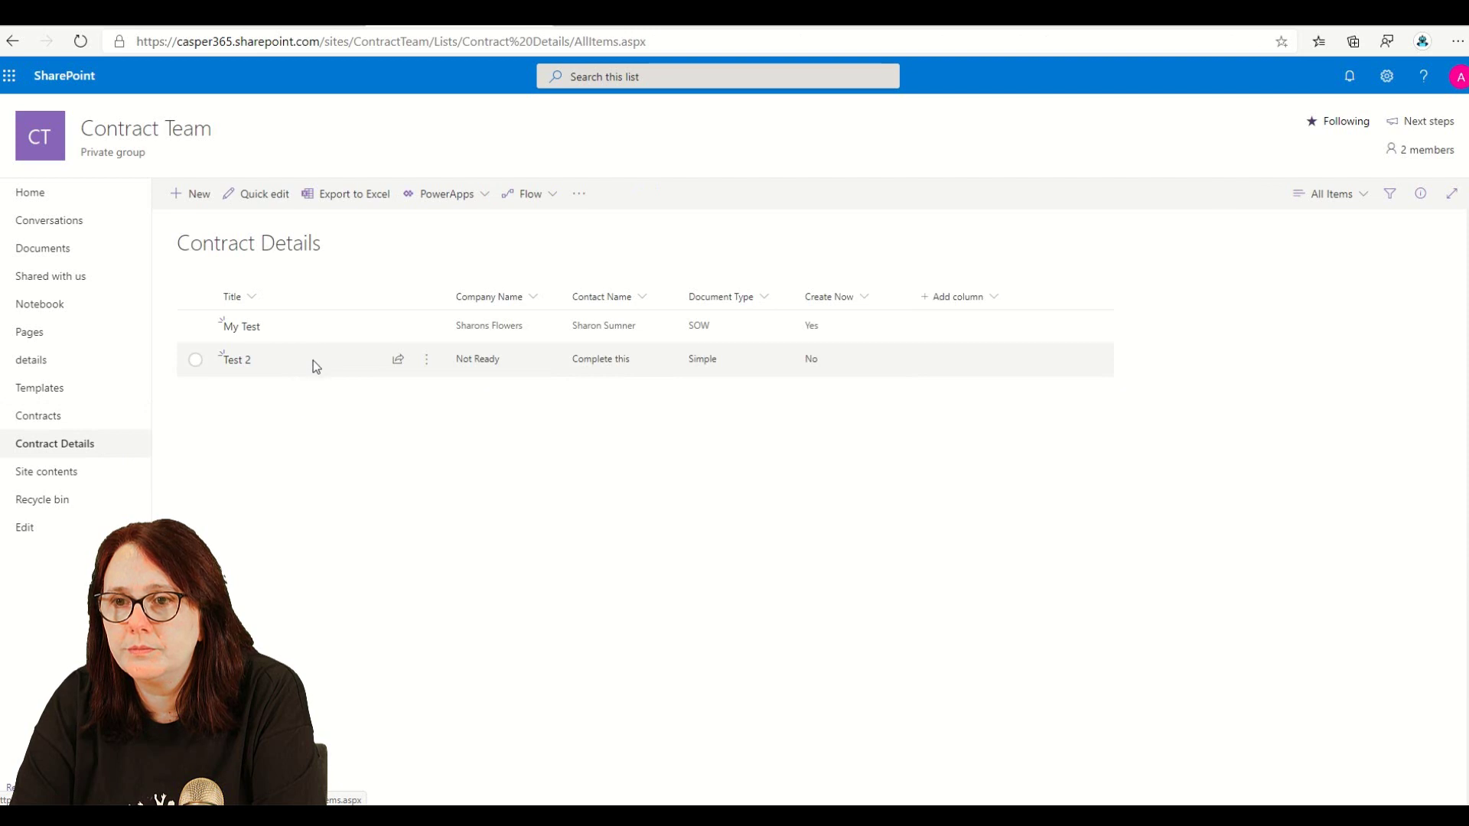
{"action": "left_click", "coordinate": [314, 361]}
{"action": "left_click", "coordinate": [199, 196]}
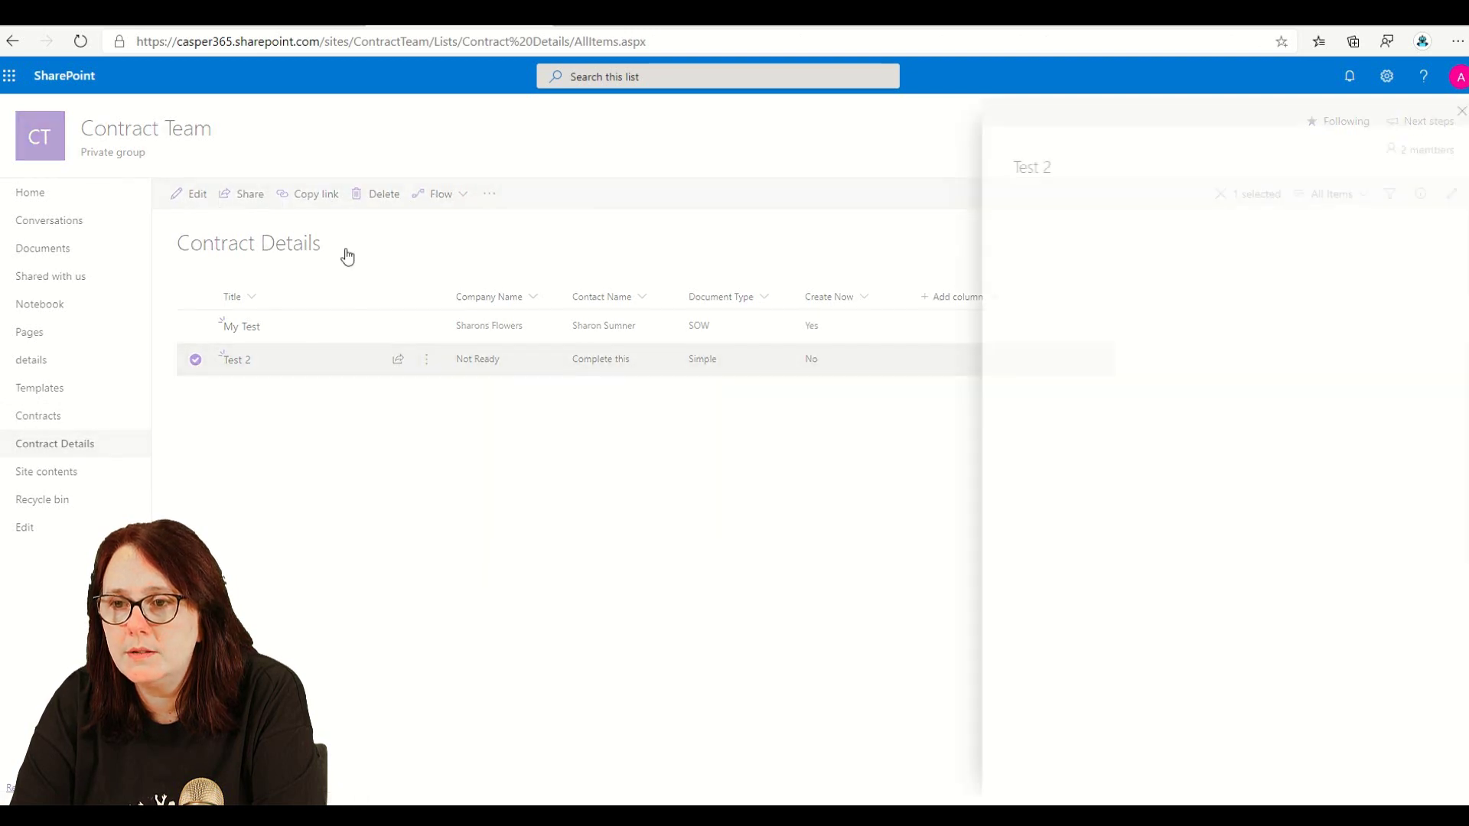
{"action": "left_click", "coordinate": [1034, 480]}
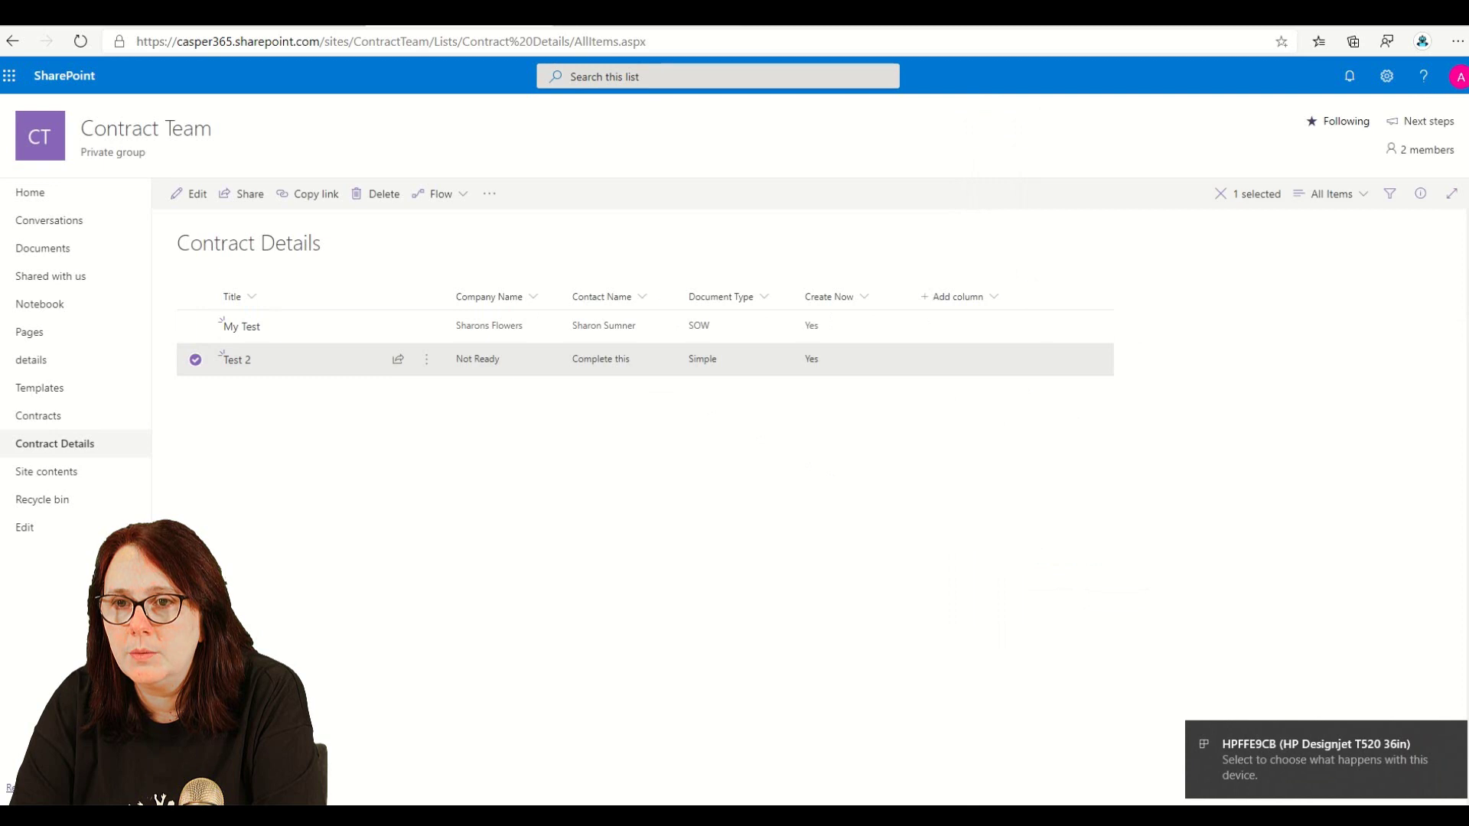
- Refresh the runs and expand Condition and Condition 2 in the newest successful run
{"action": "key", "text": "ctrl+Tab"}
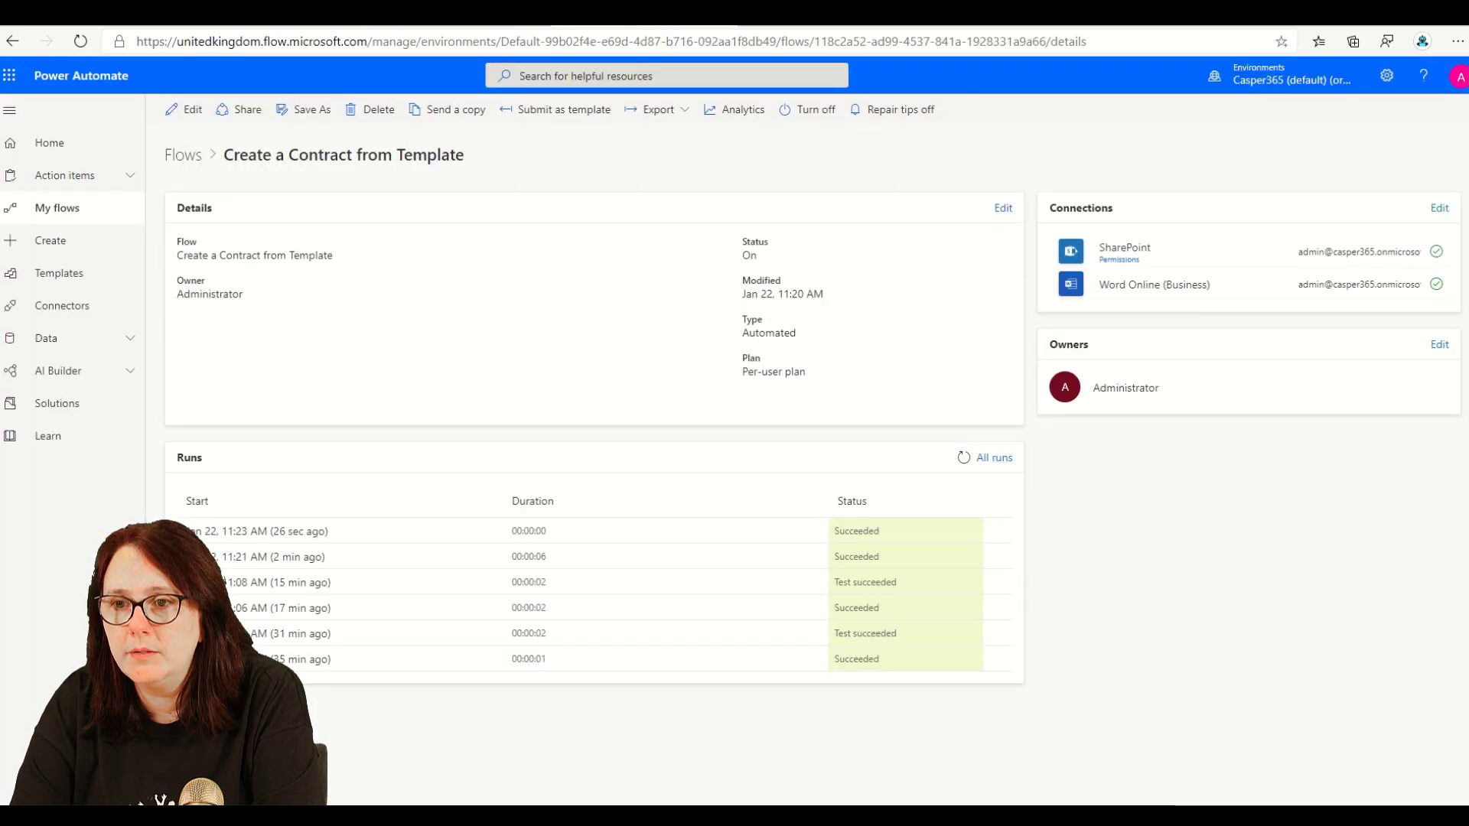
{"action": "left_click", "coordinate": [963, 458]}
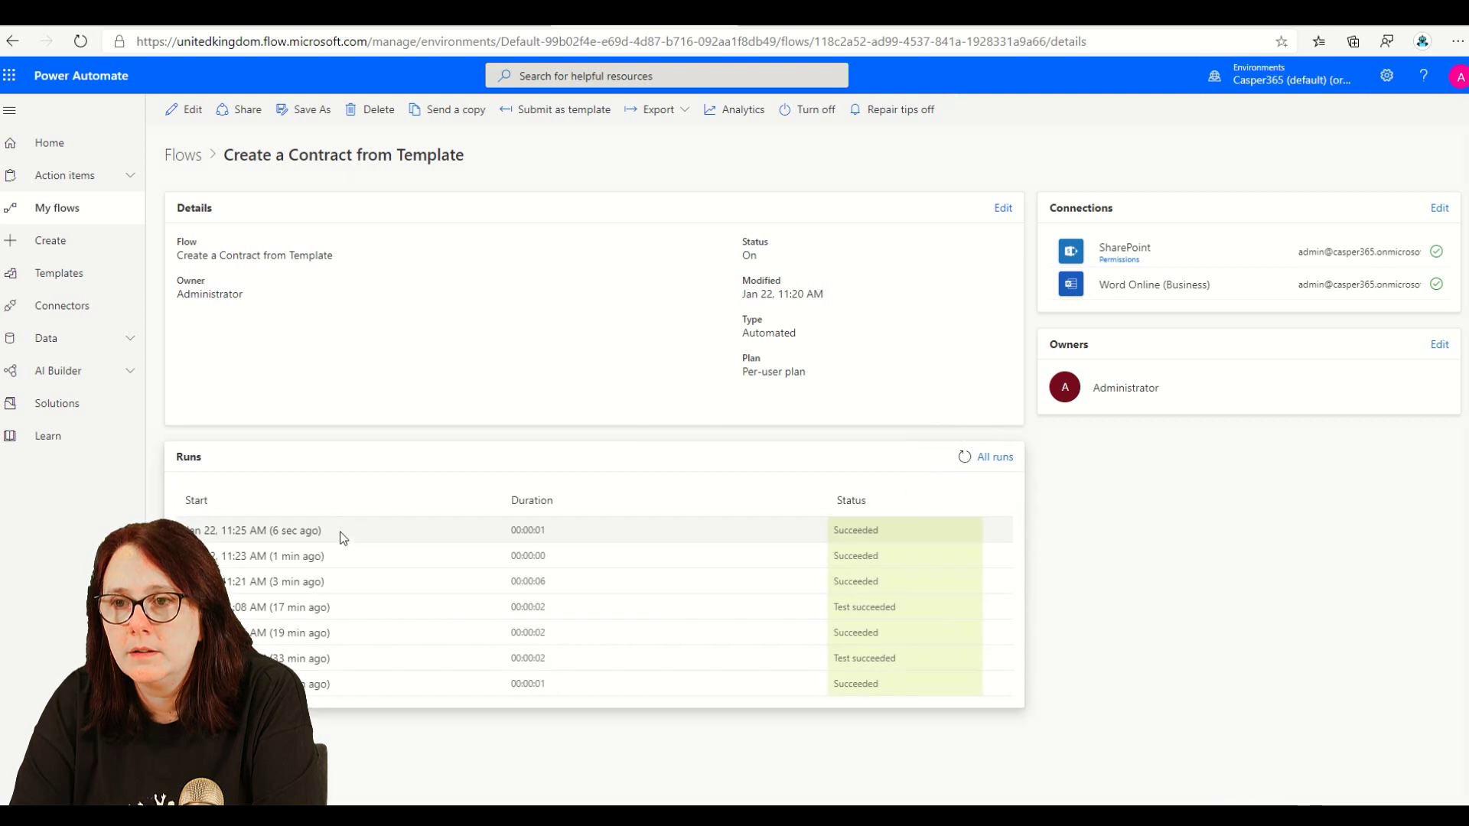
{"action": "left_click", "coordinate": [280, 532]}
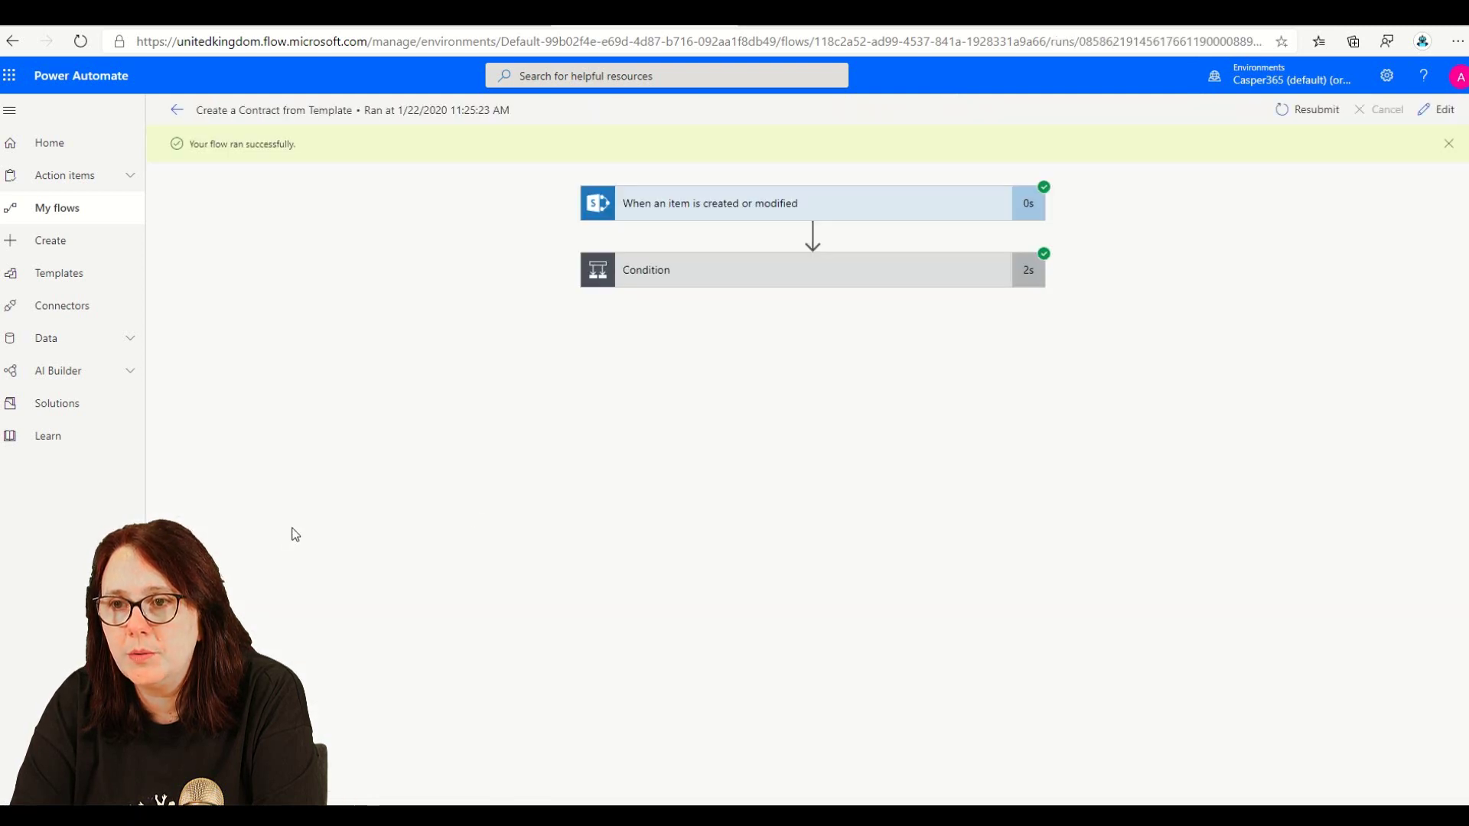
{"action": "left_click", "coordinate": [816, 273]}
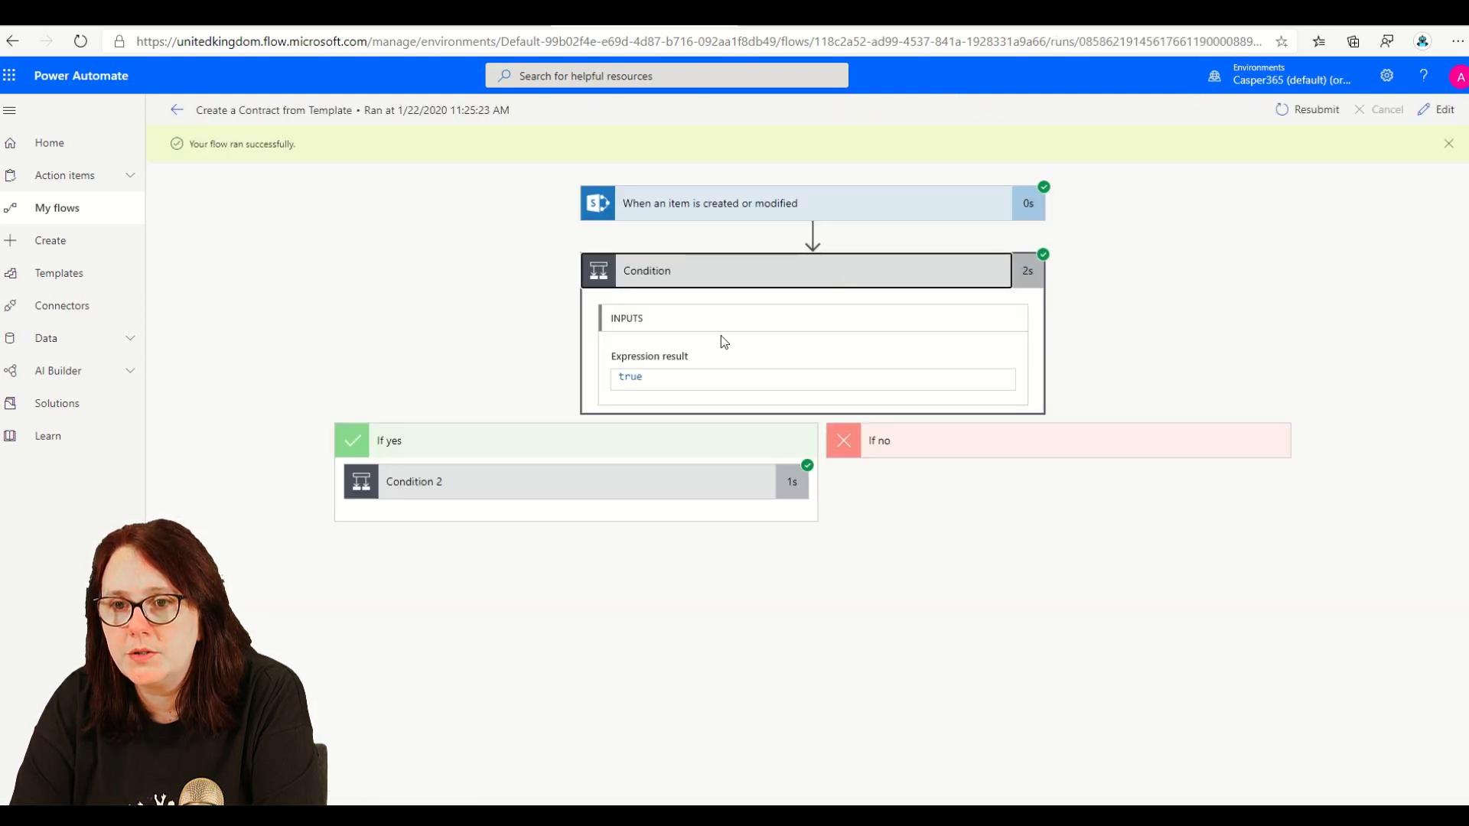
{"action": "left_click", "coordinate": [557, 482]}
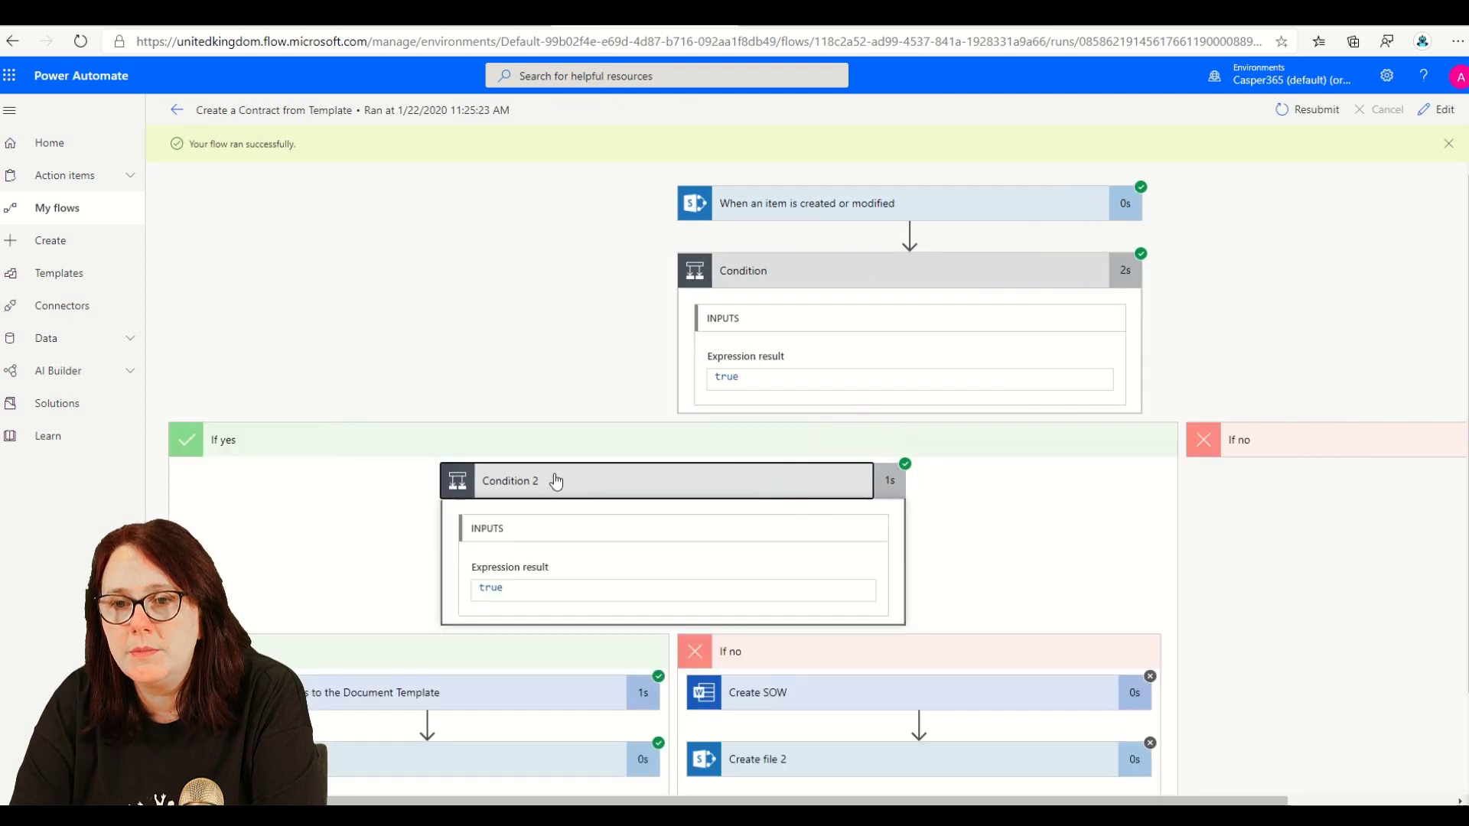
{"action": "scroll", "coordinate": [763, 610], "scroll_direction": "down", "scroll_amount": 1}
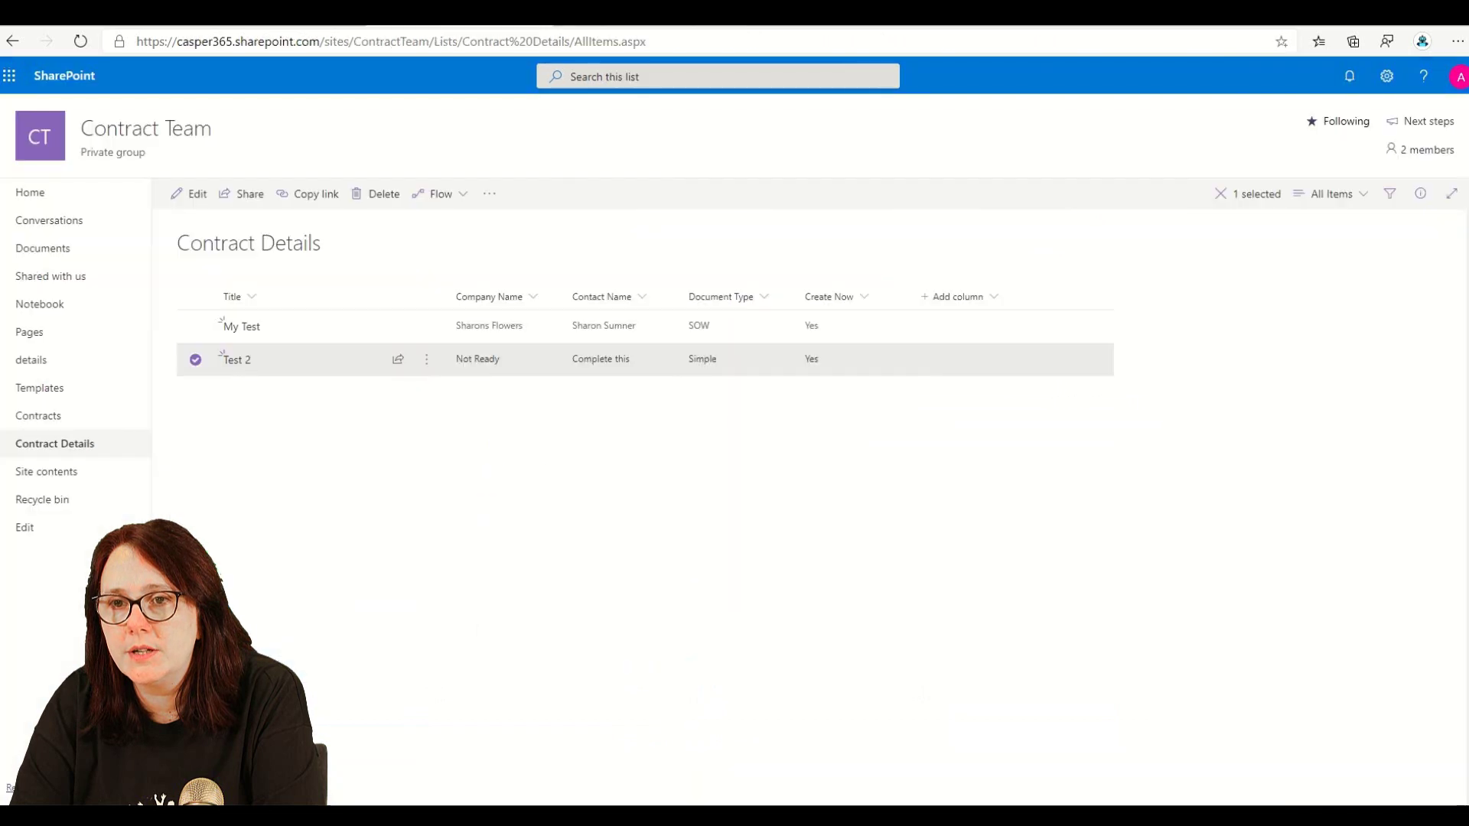
- Reload the Contracts library and bring up the menu for Not Ready Contract.docx
{"action": "left_click", "coordinate": [39, 414]}
{"action": "right_click", "coordinate": [968, 138]}
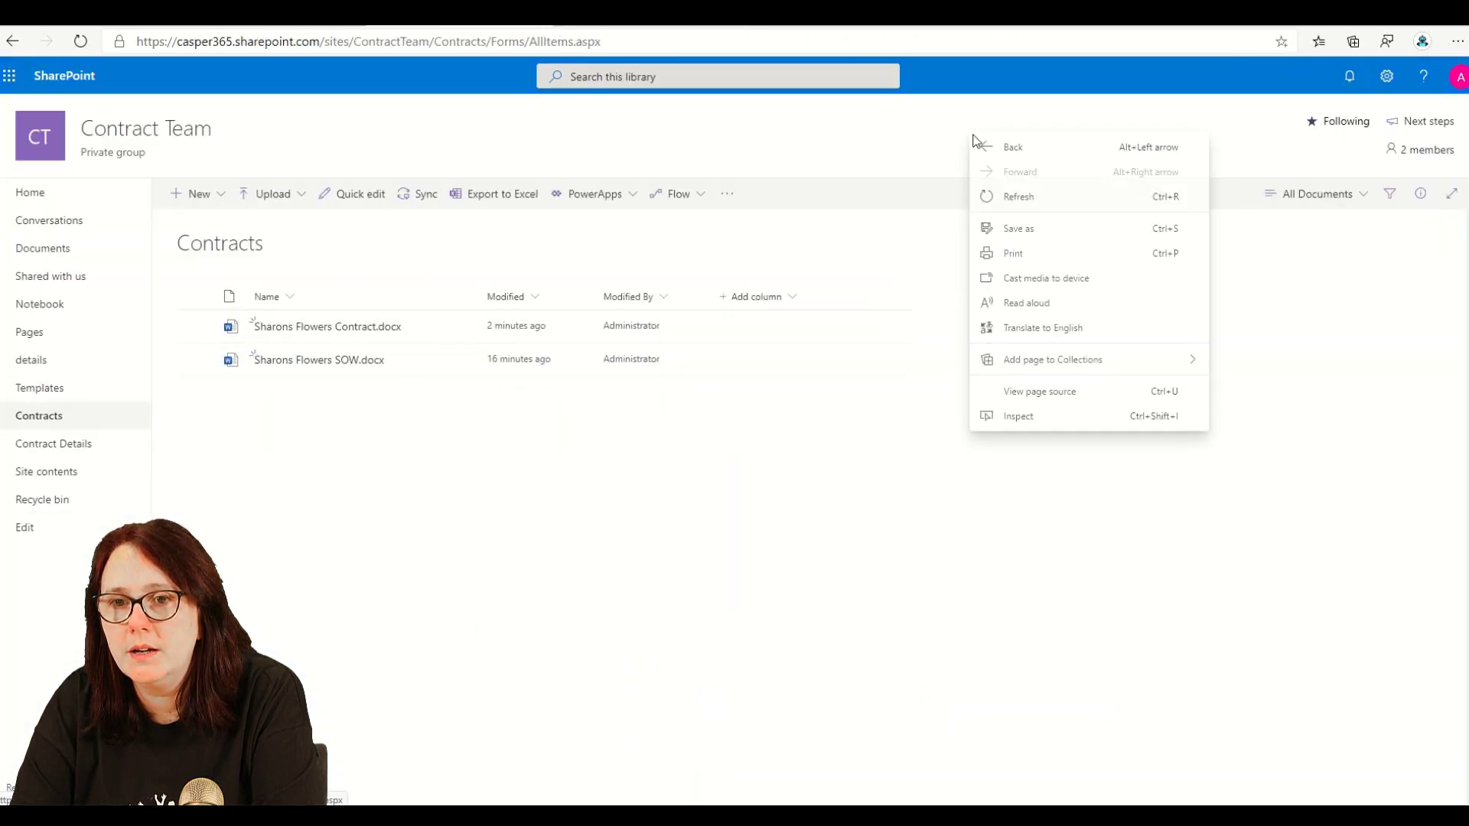
{"action": "left_click", "coordinate": [1002, 196]}
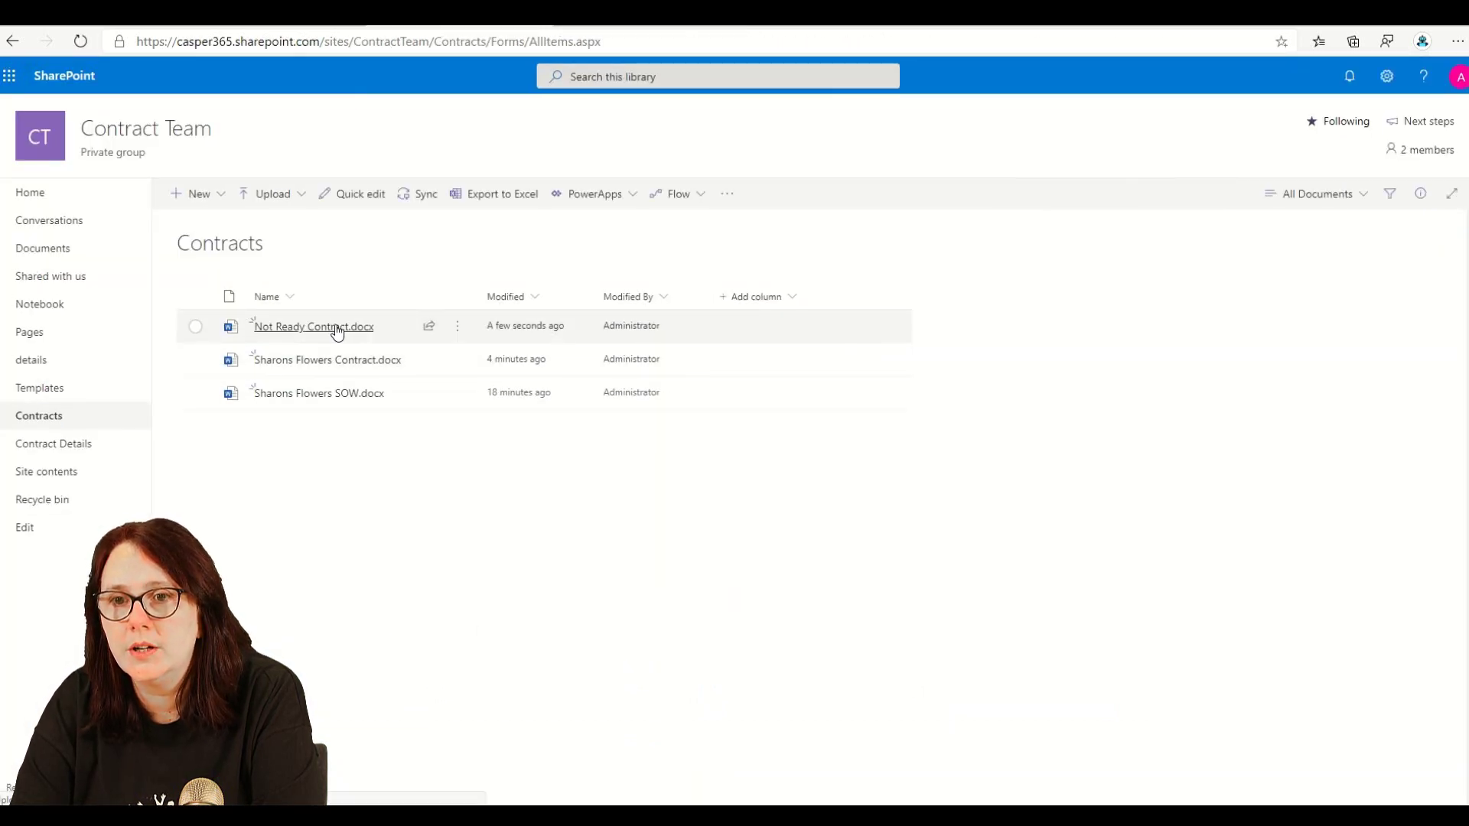
{"action": "left_click", "coordinate": [458, 326]}
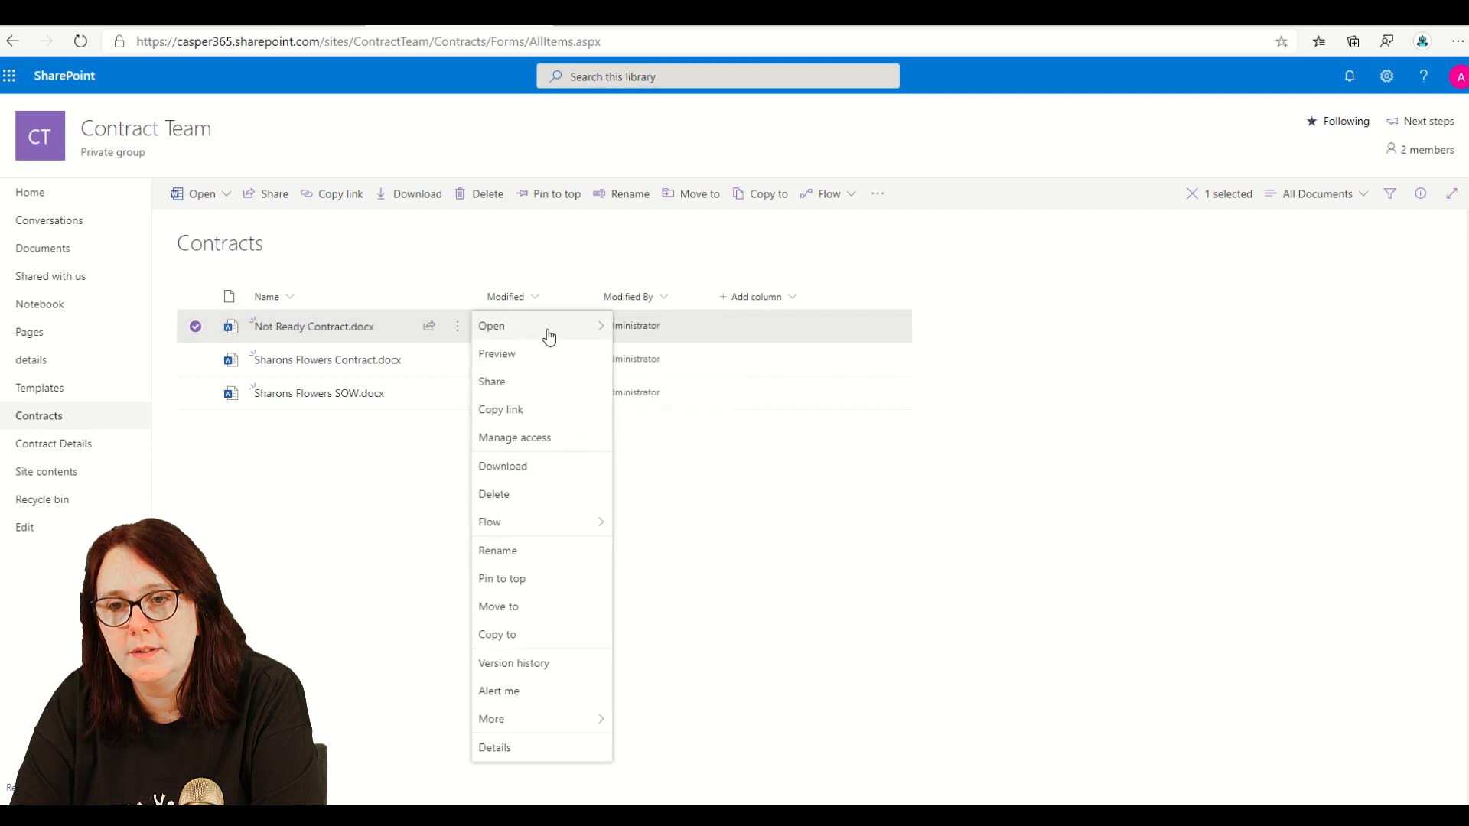
- Open Not Ready Contract.docx in desktop Word, check the Test 2 details, and close it
{"action": "left_click", "coordinate": [585, 329]}
{"action": "left_click", "coordinate": [651, 364]}
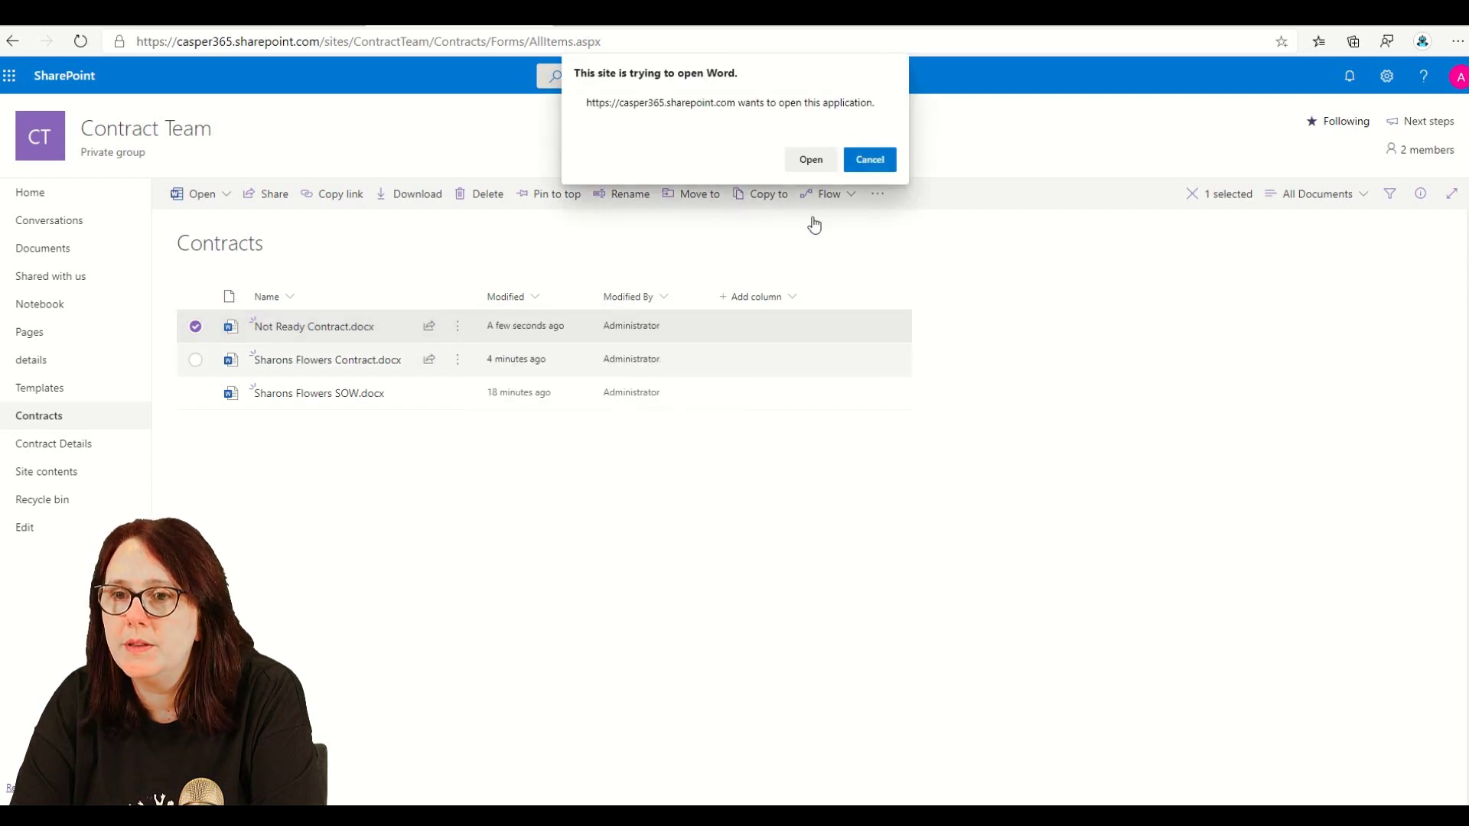
{"action": "left_click", "coordinate": [812, 158]}
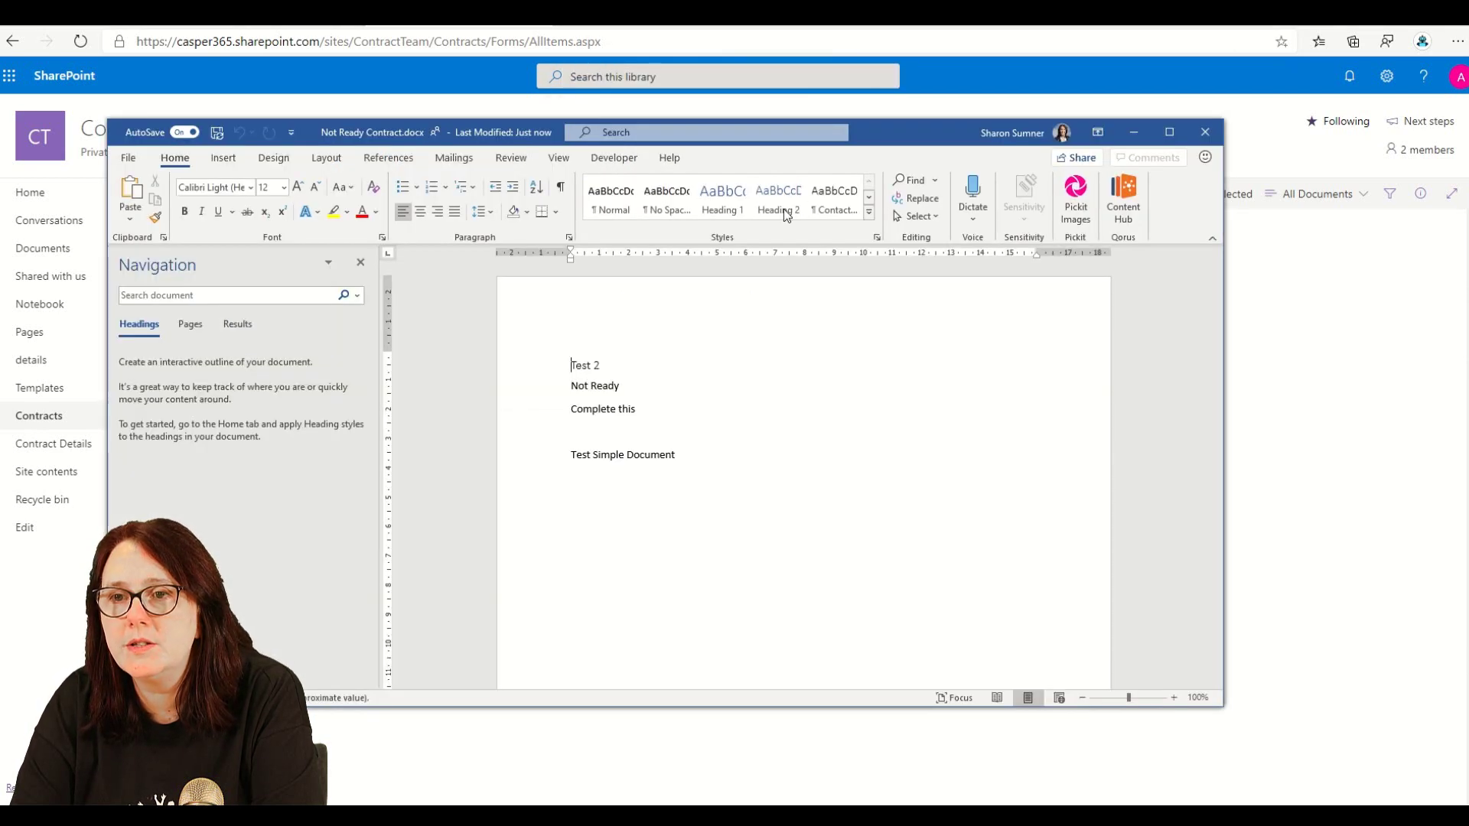
{"action": "left_click", "coordinate": [1204, 133]}
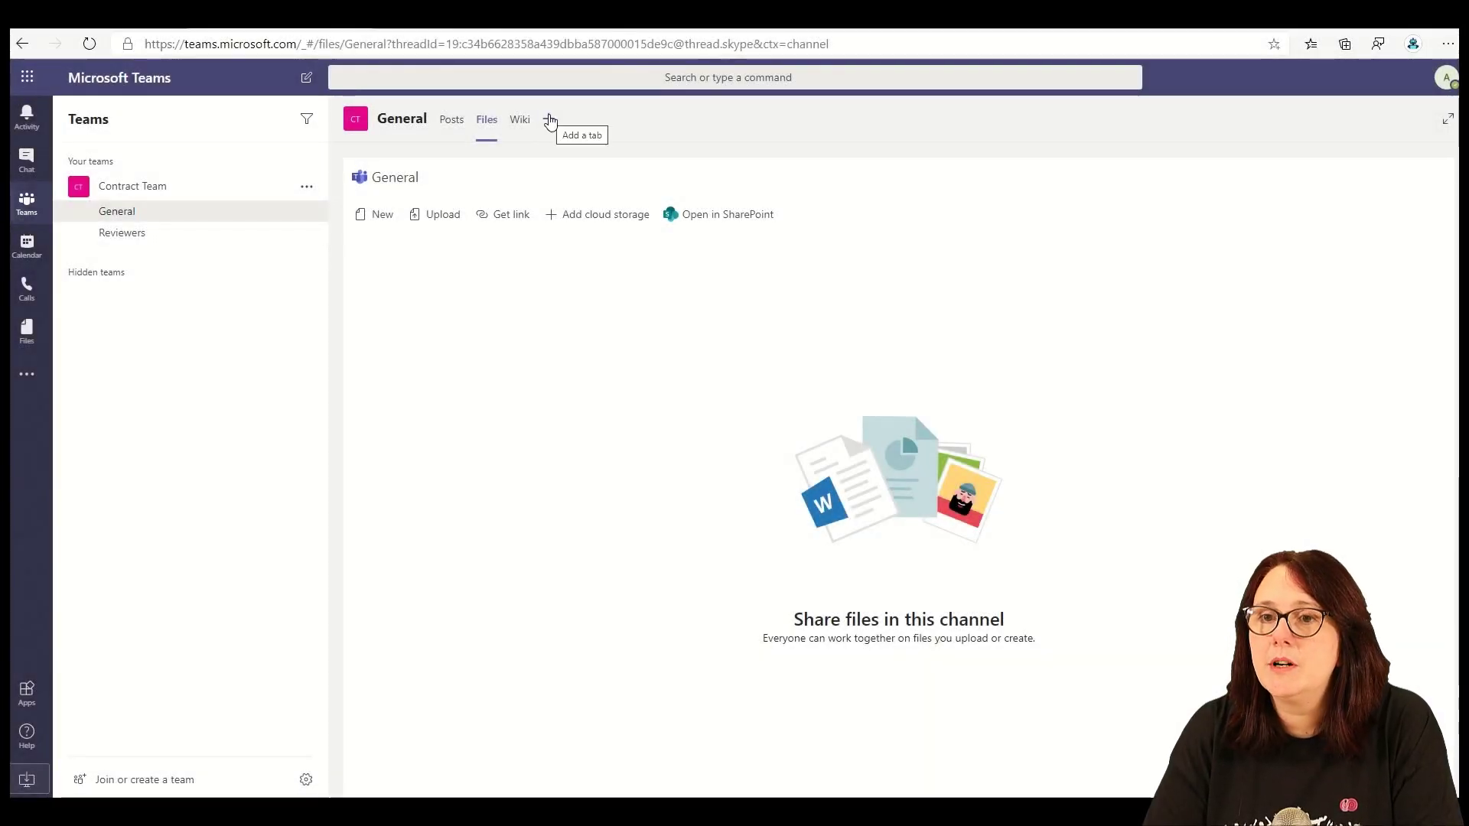
- Start a Document Library tab linked to the Contract Team site's Contracts library
{"action": "left_click", "coordinate": [547, 119]}
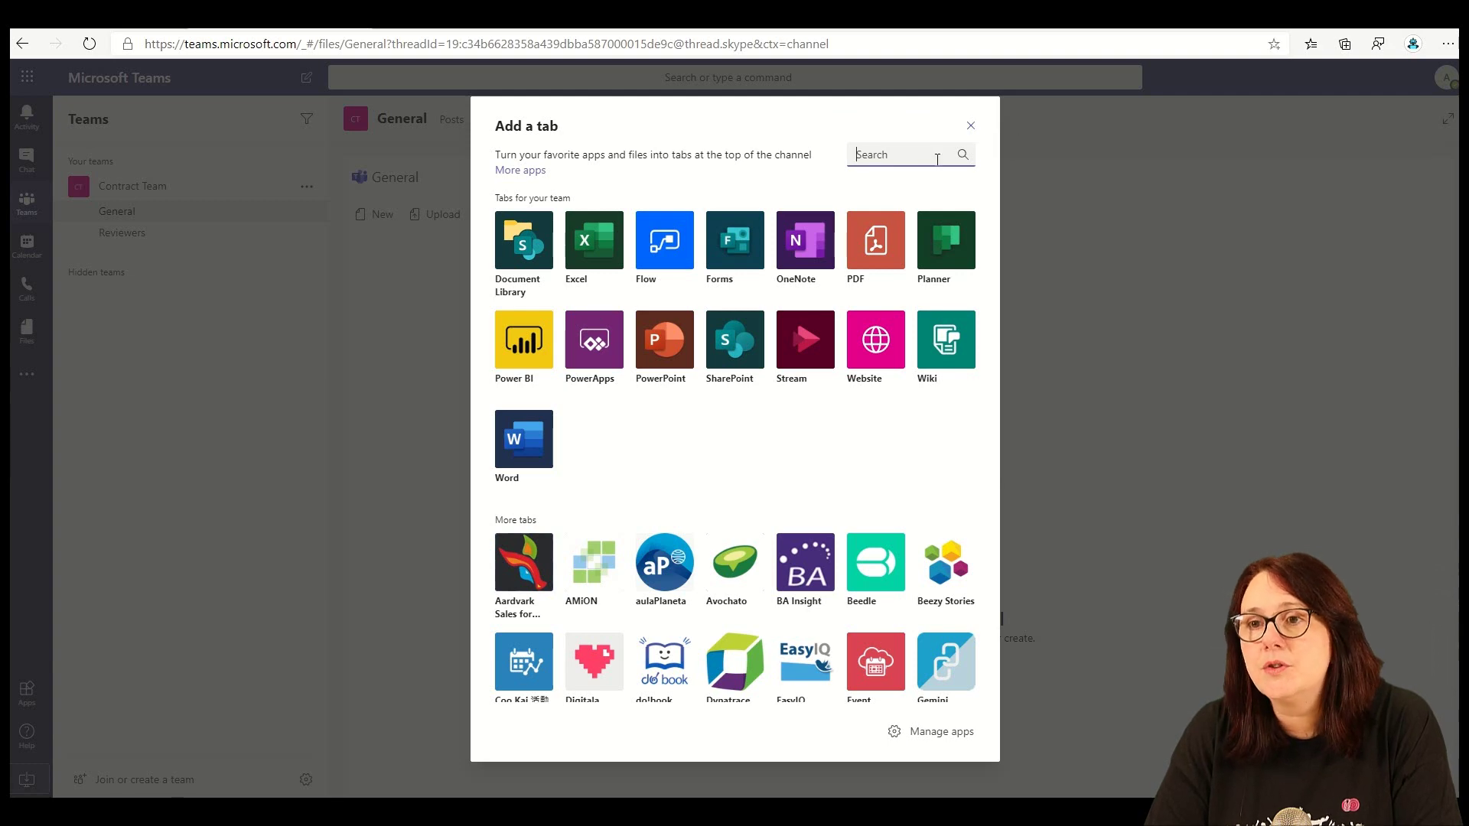
{"action": "left_click", "coordinate": [521, 261]}
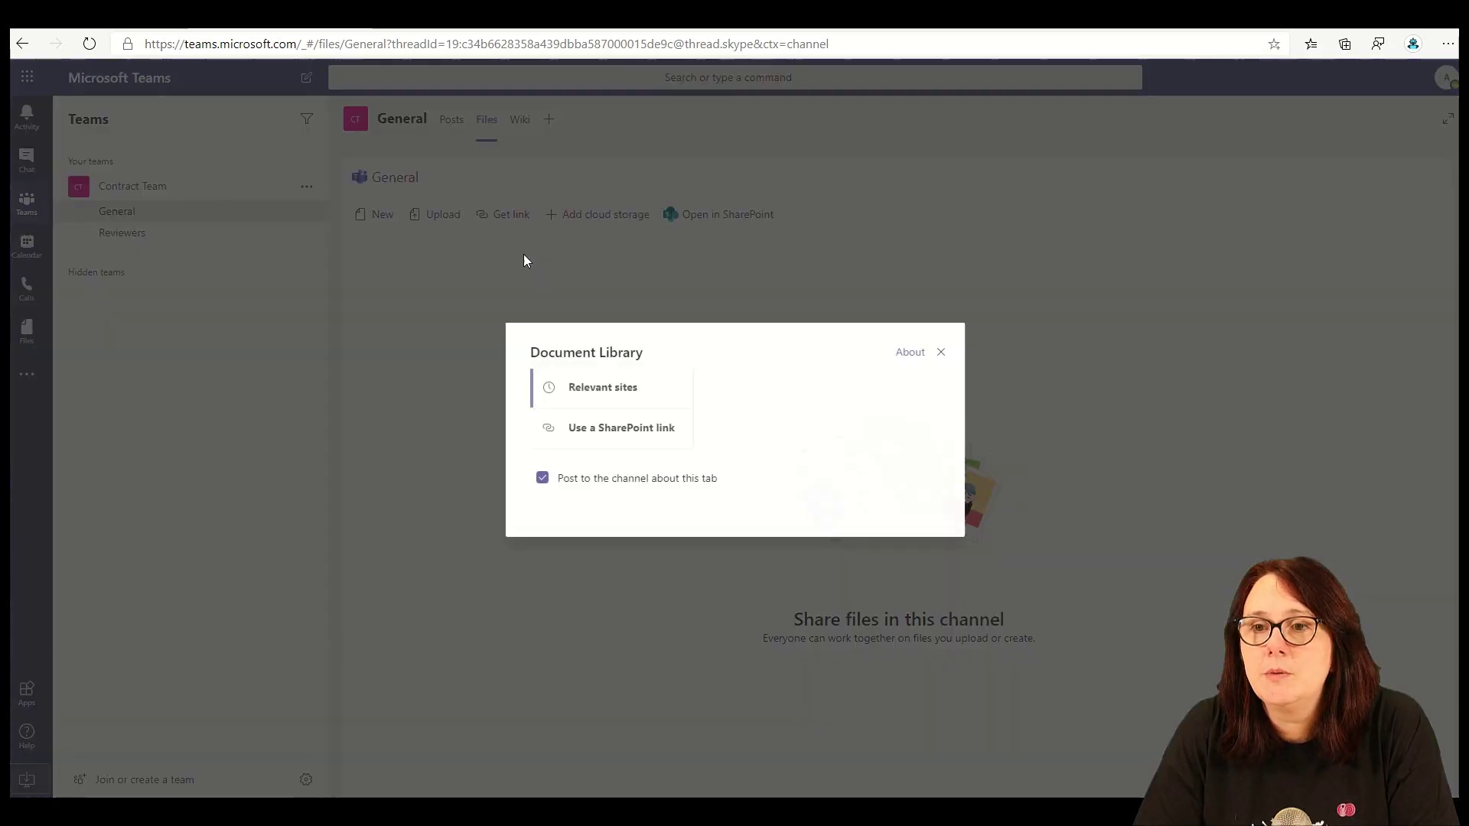
{"action": "left_click", "coordinate": [765, 316]}
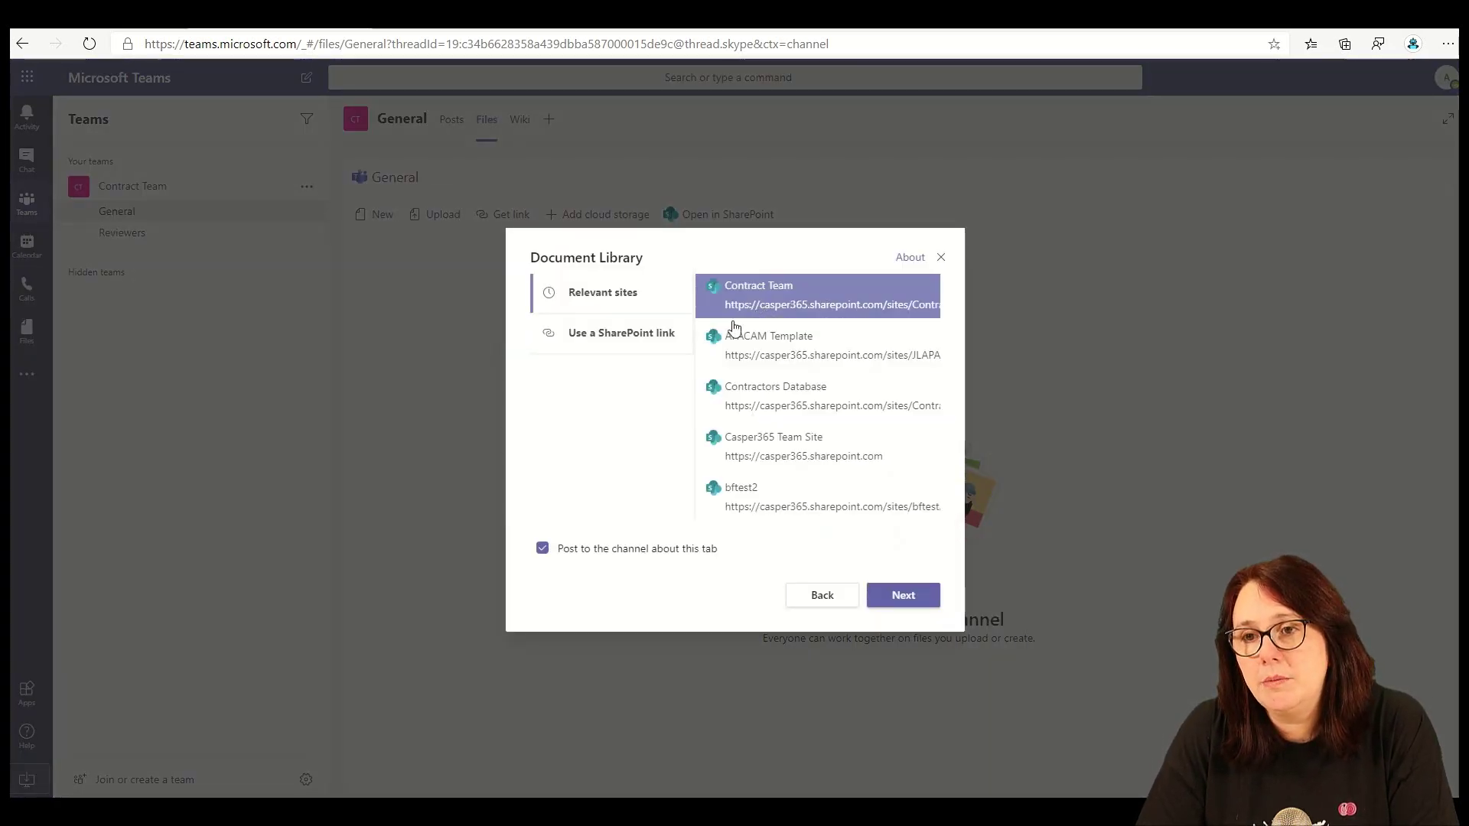
{"action": "left_click", "coordinate": [904, 595]}
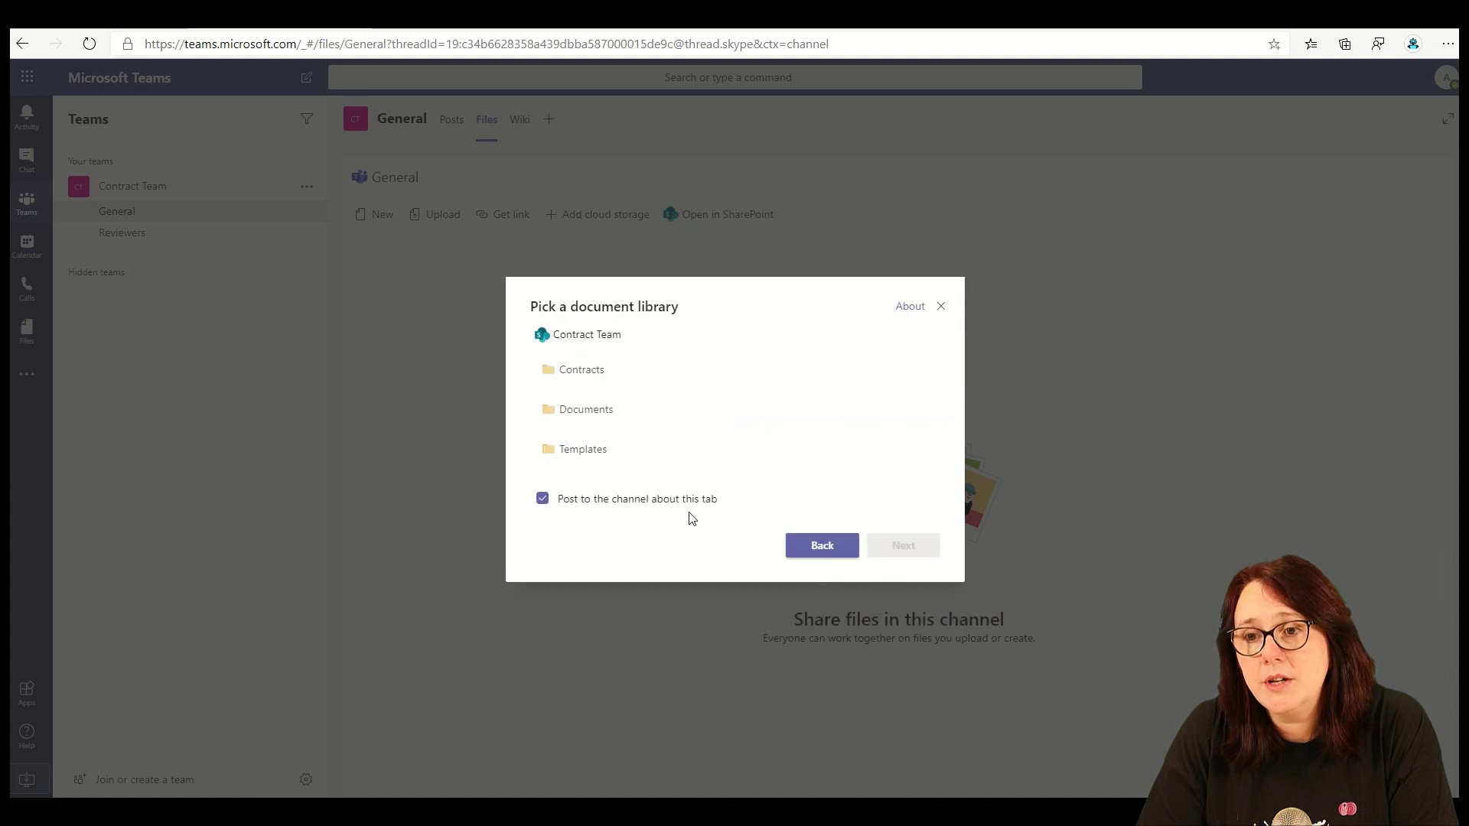
{"action": "left_click", "coordinate": [597, 385]}
{"action": "left_click", "coordinate": [888, 551]}
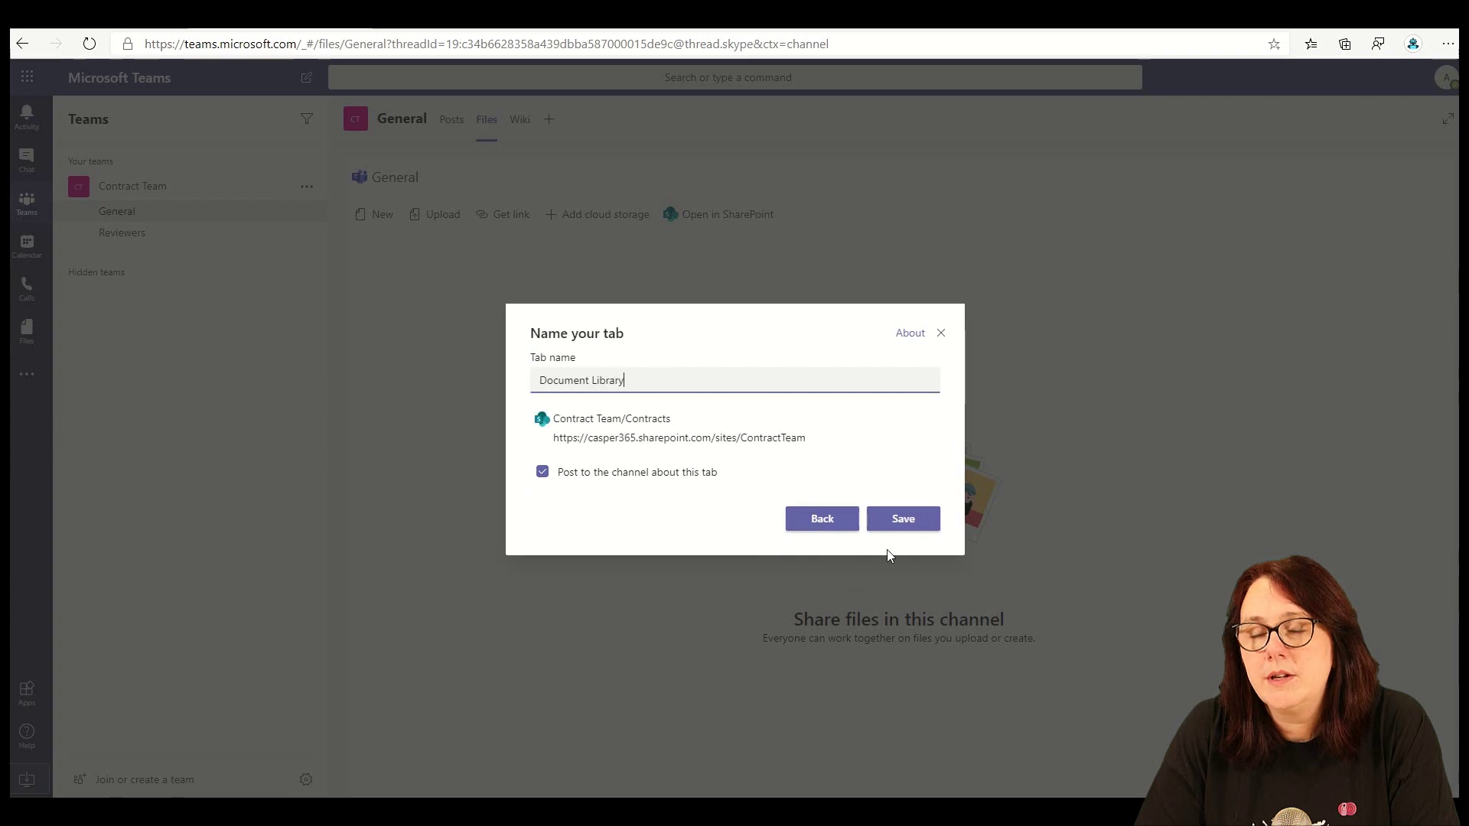
- Name the new tab 'Completed Contracts' and save it
{"action": "left_click_drag", "start_coordinate": [673, 383], "coordinate": [293, 372]}
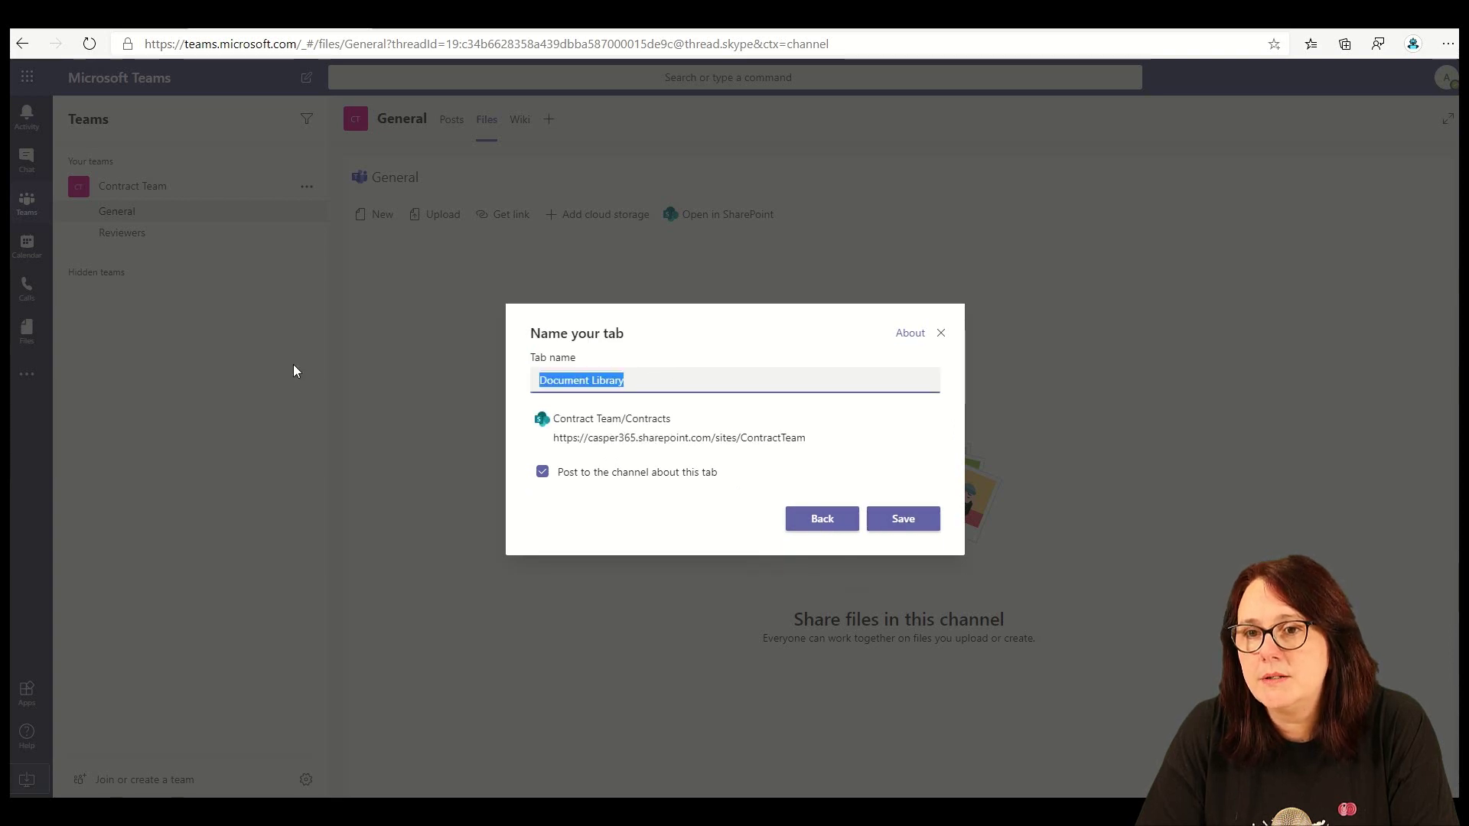
{"action": "type", "text": "Complt"}
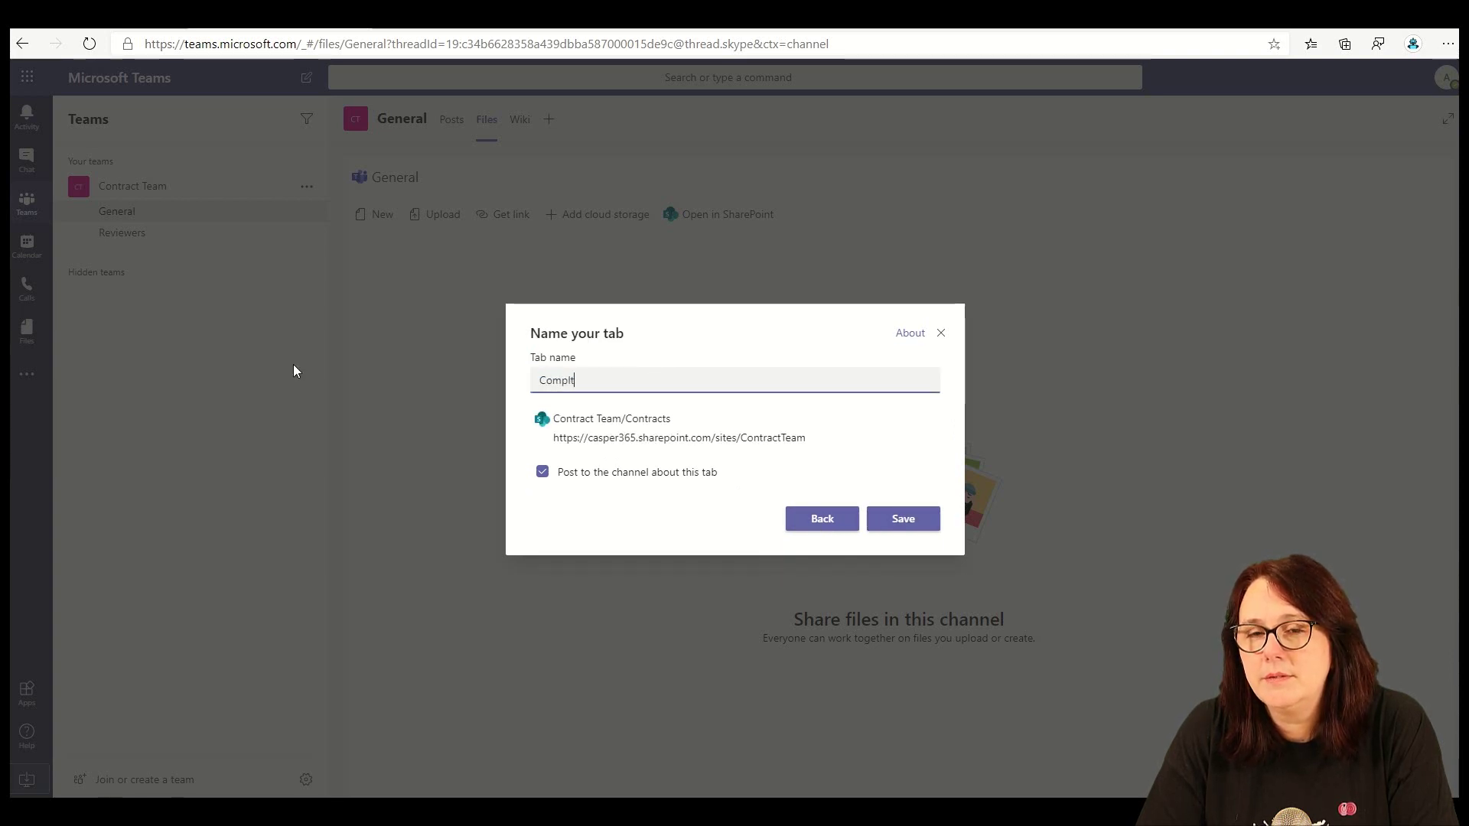
{"action": "type", "text": "ed"}
{"action": "key", "text": "BackSpace"}
{"action": "key", "text": "BackSpace"}
{"action": "key", "text": "BackSpace"}
{"action": "key", "text": "BackSpace"}
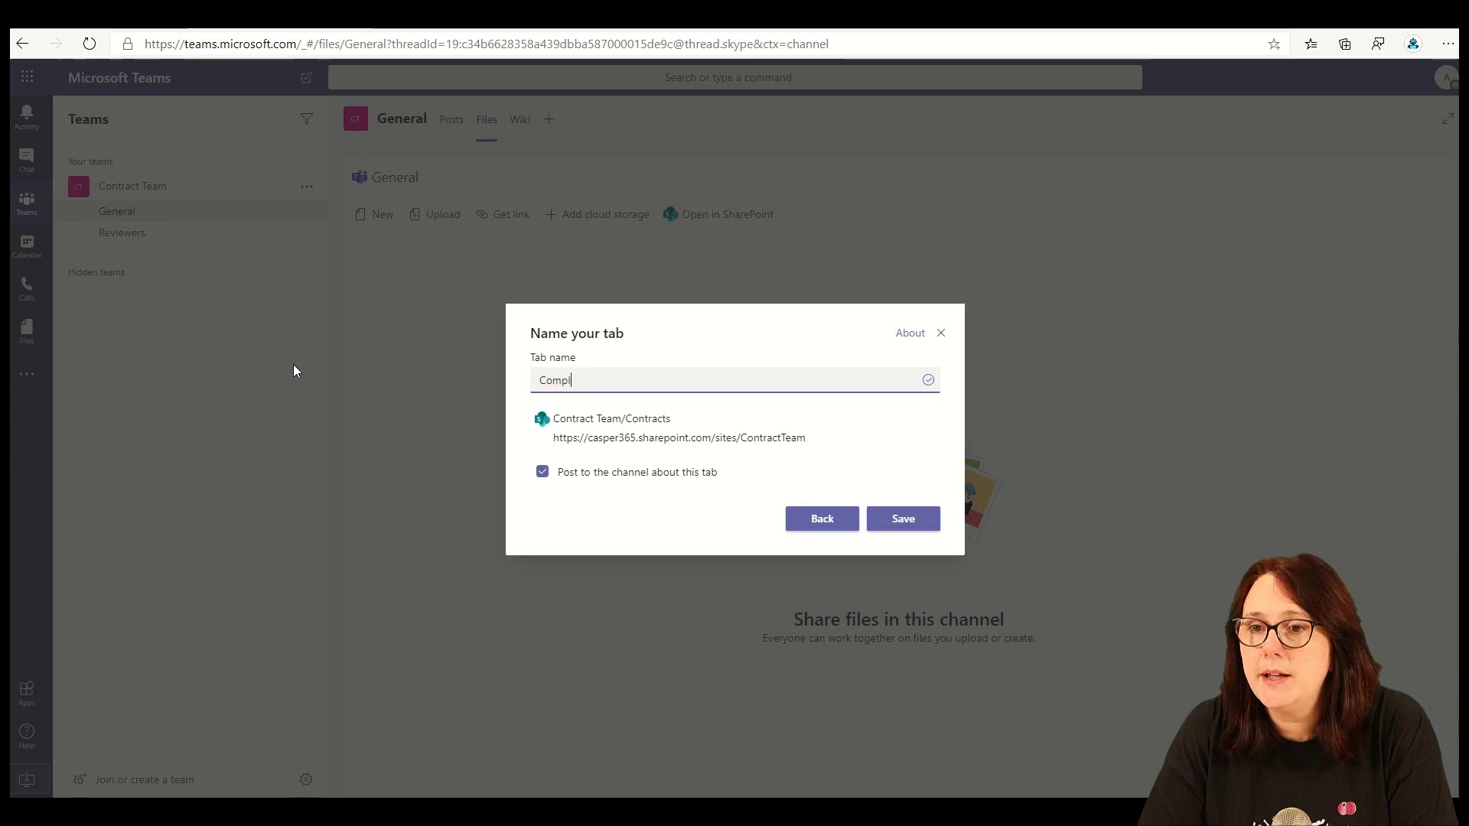
{"action": "type", "text": "eted Contracts"}
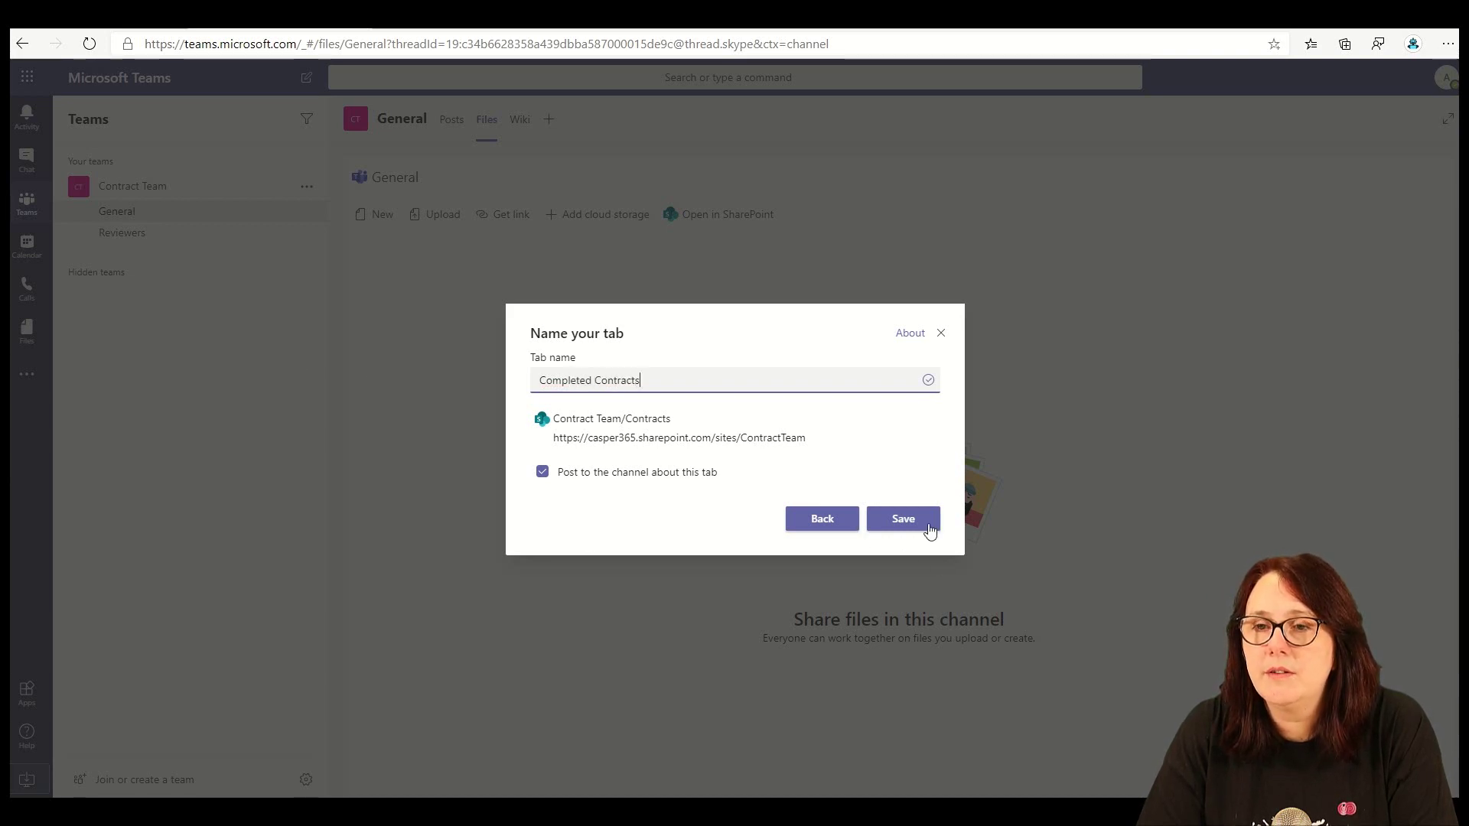
{"action": "left_click", "coordinate": [929, 528]}
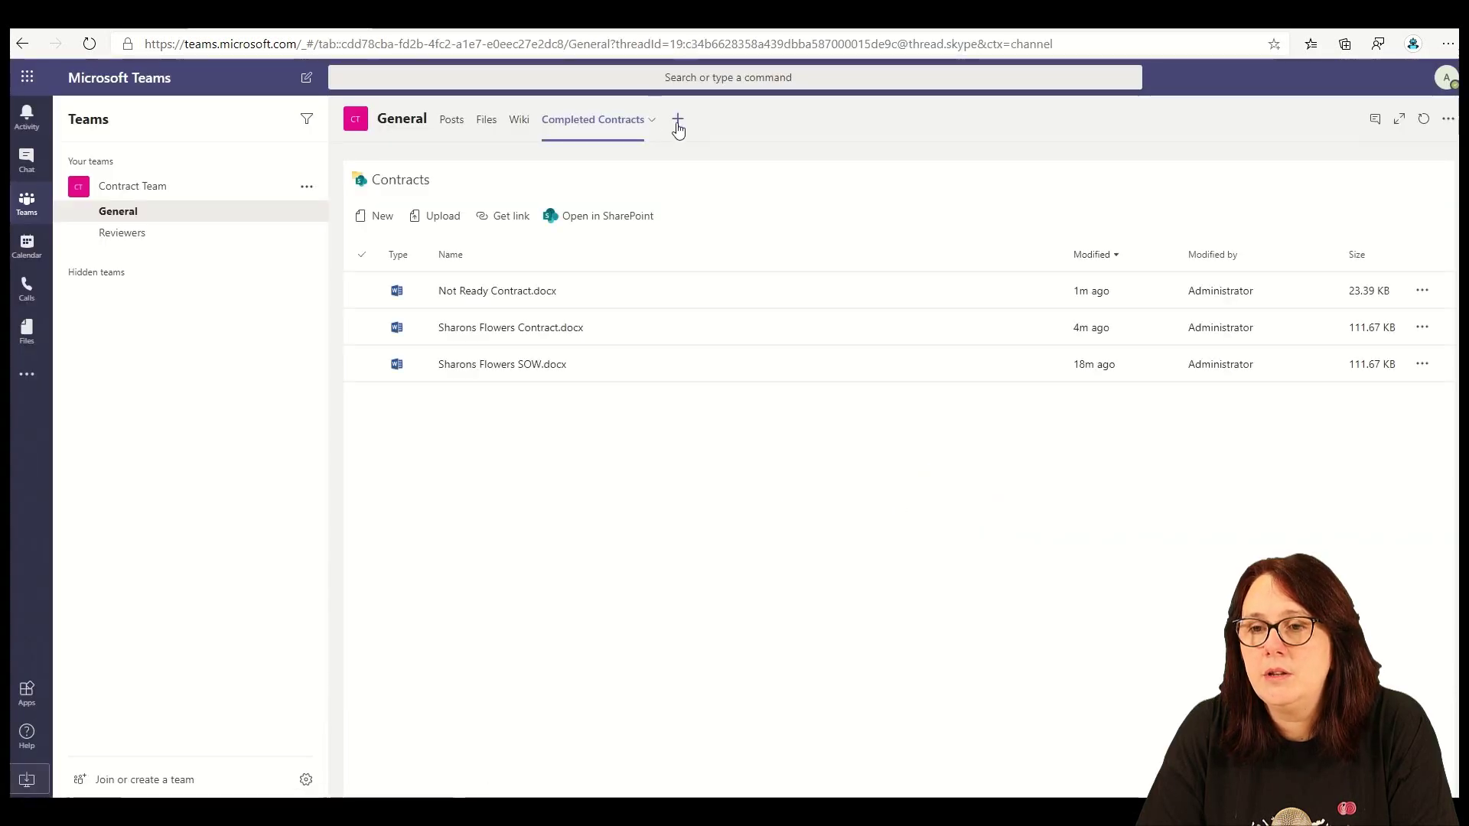
- Add a SharePoint tab for the Contract Details list and place it before Completed Contracts
{"action": "left_click", "coordinate": [677, 123]}
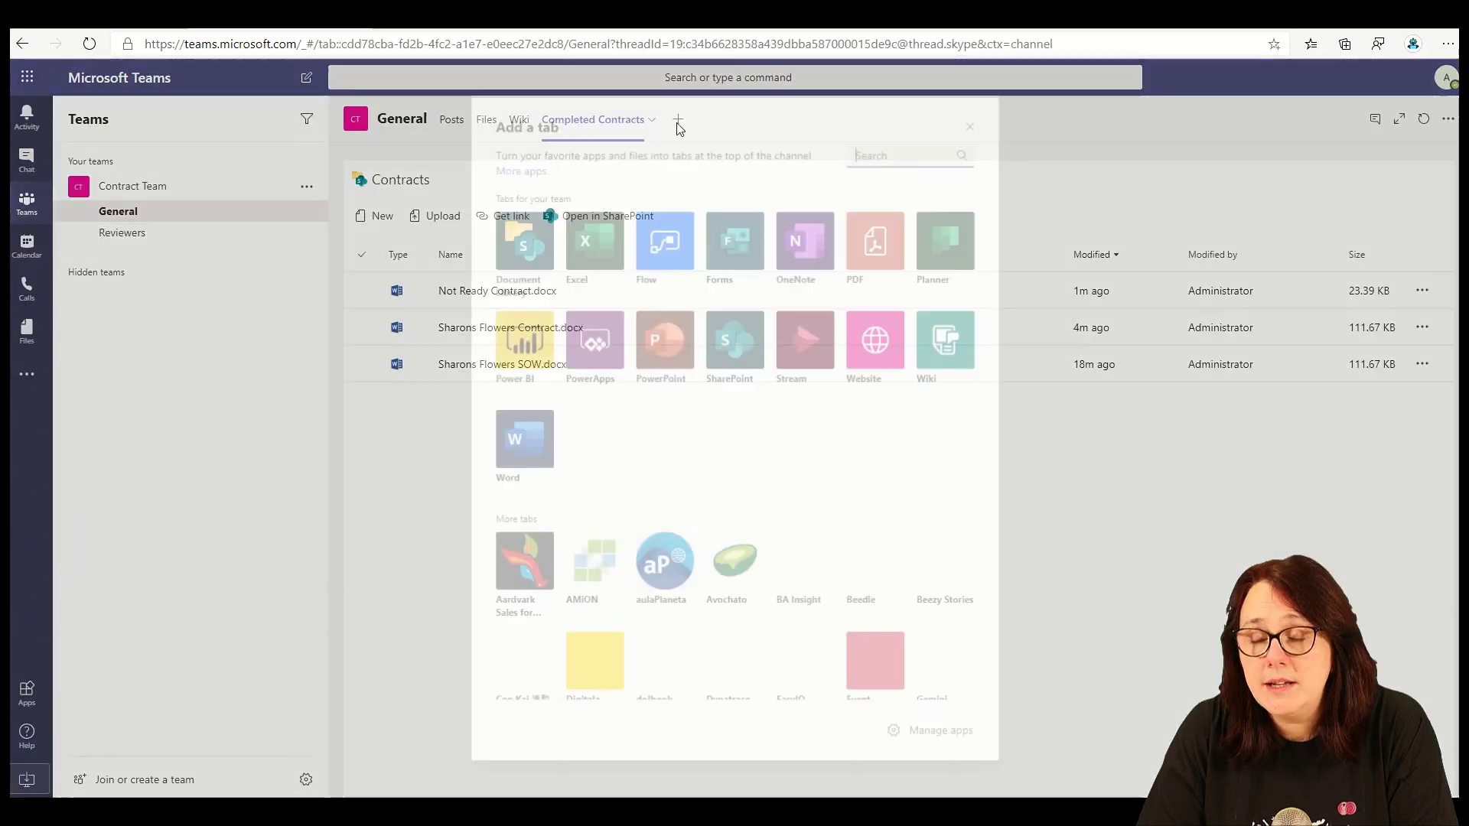
{"action": "left_click", "coordinate": [736, 351]}
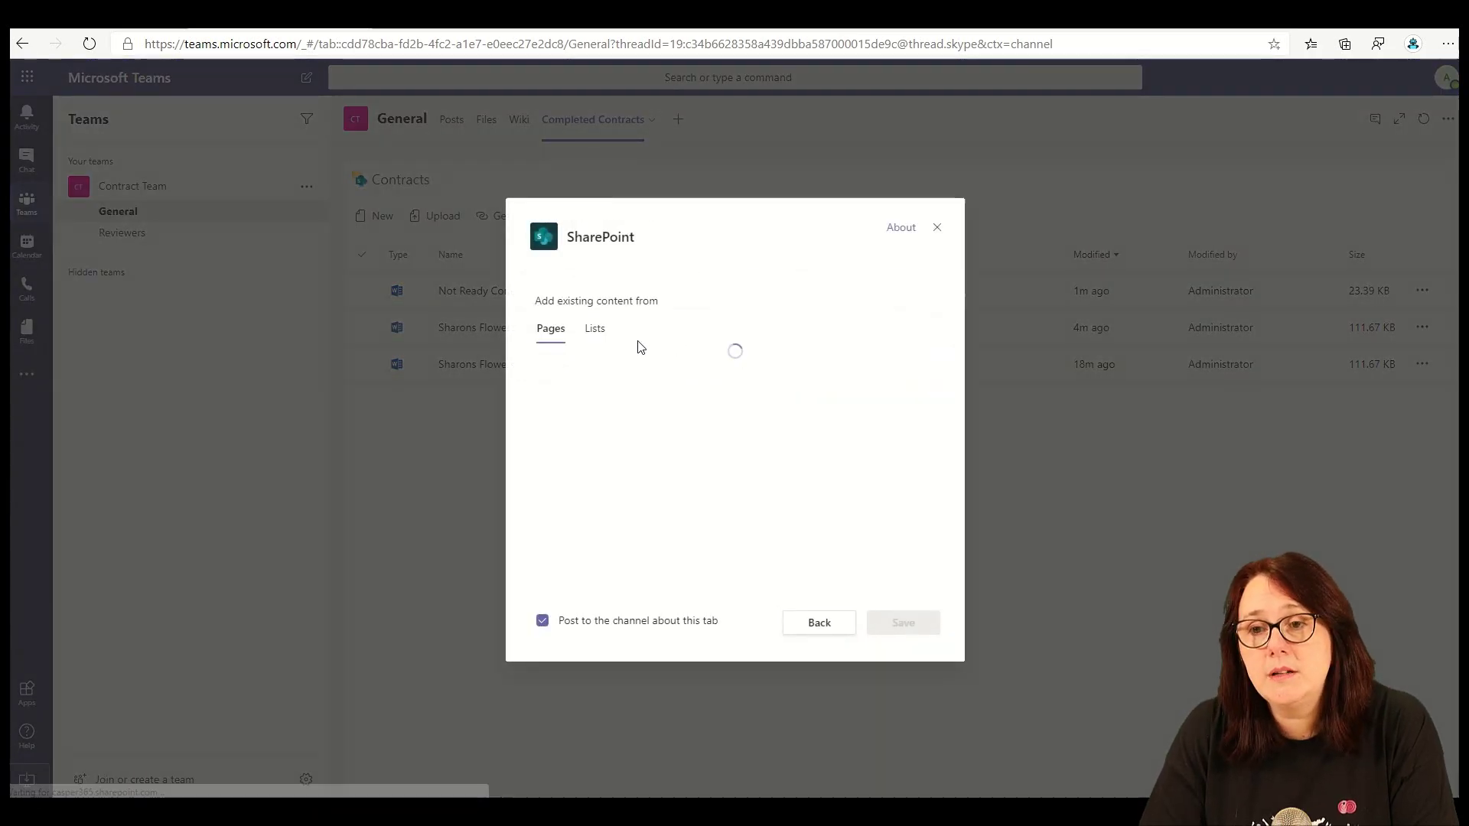
{"action": "left_click", "coordinate": [594, 329]}
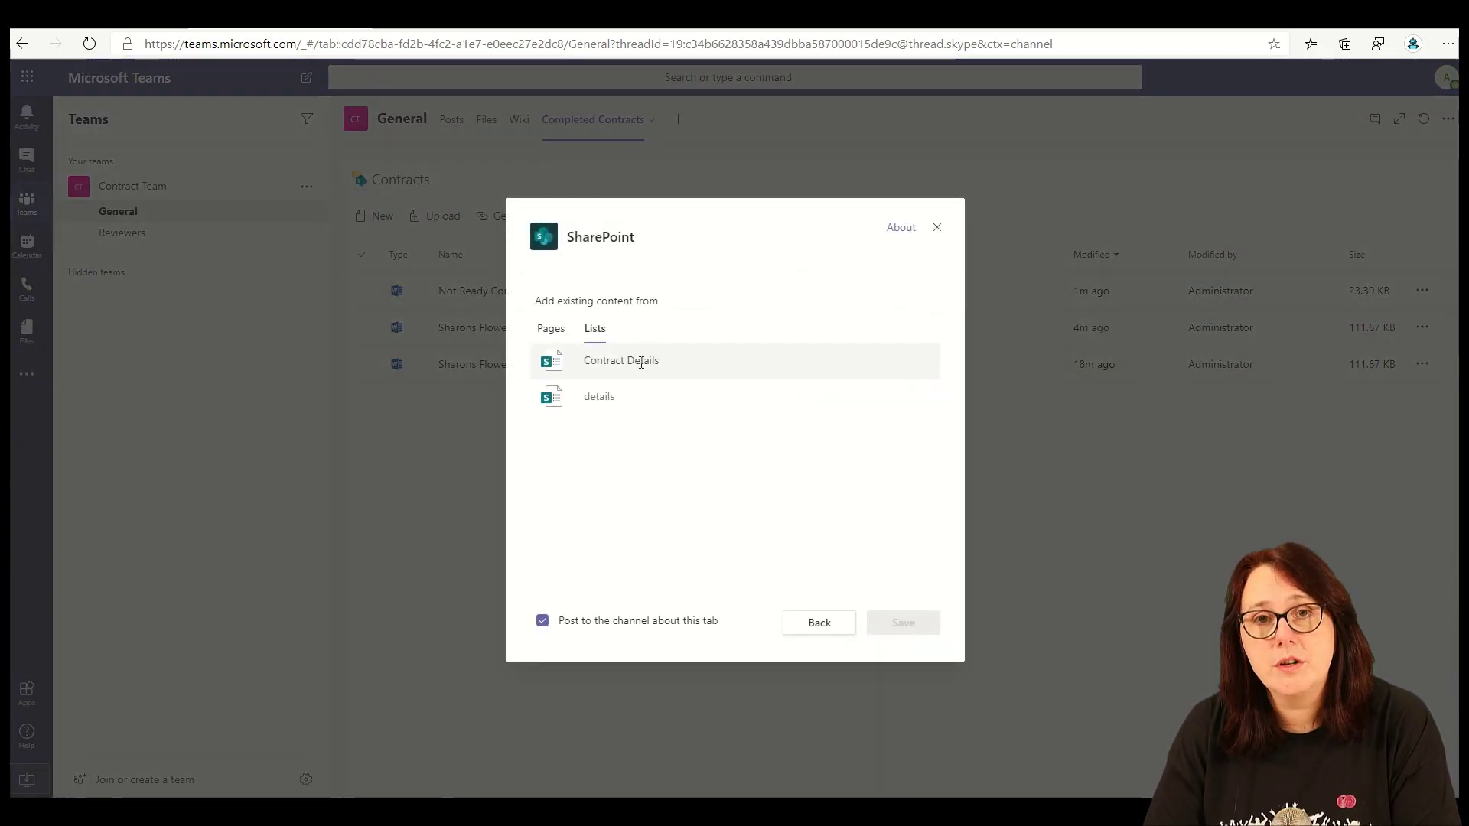
{"action": "left_click", "coordinate": [641, 364]}
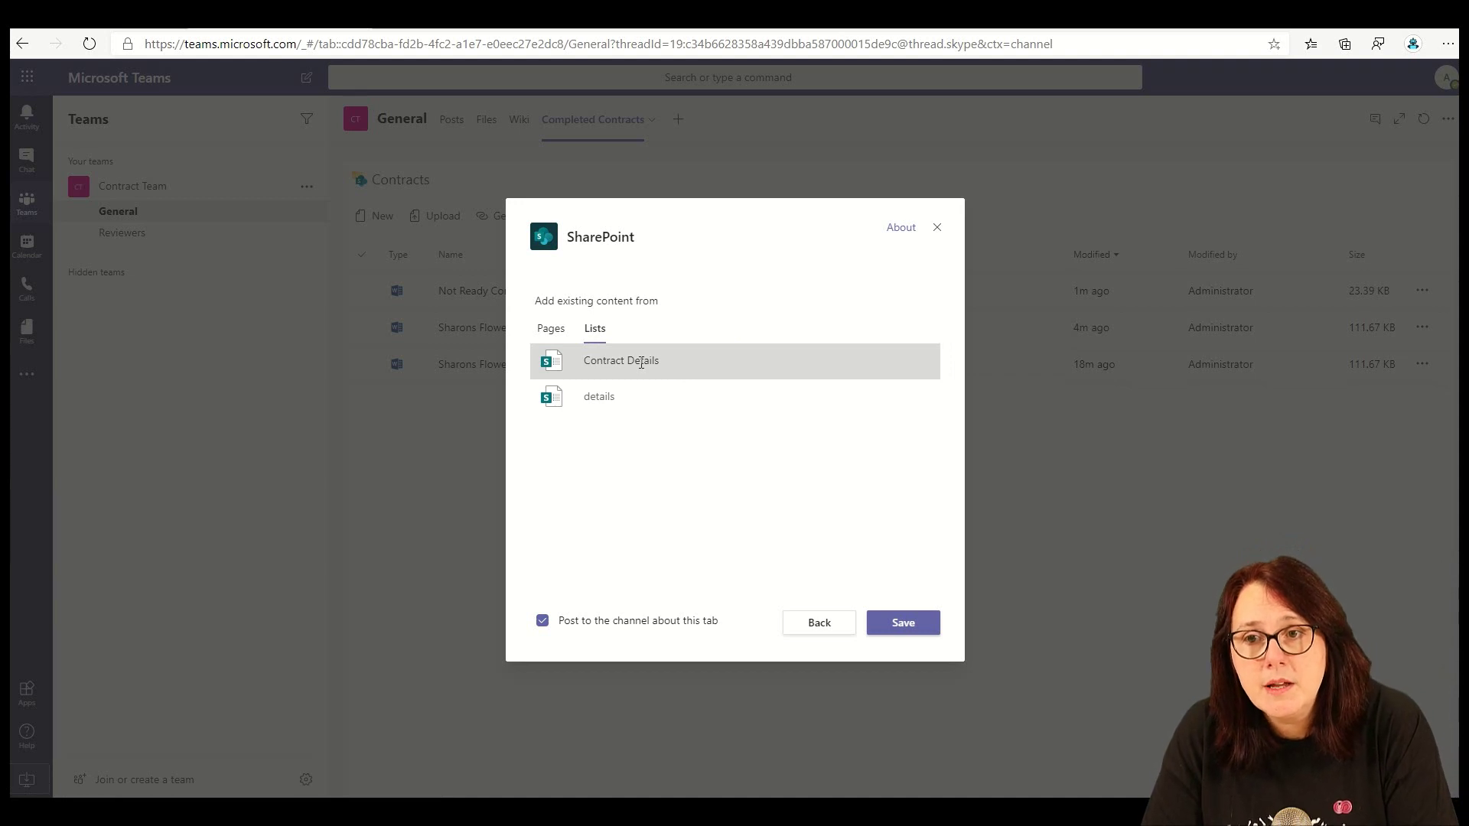
{"action": "left_click", "coordinate": [899, 629]}
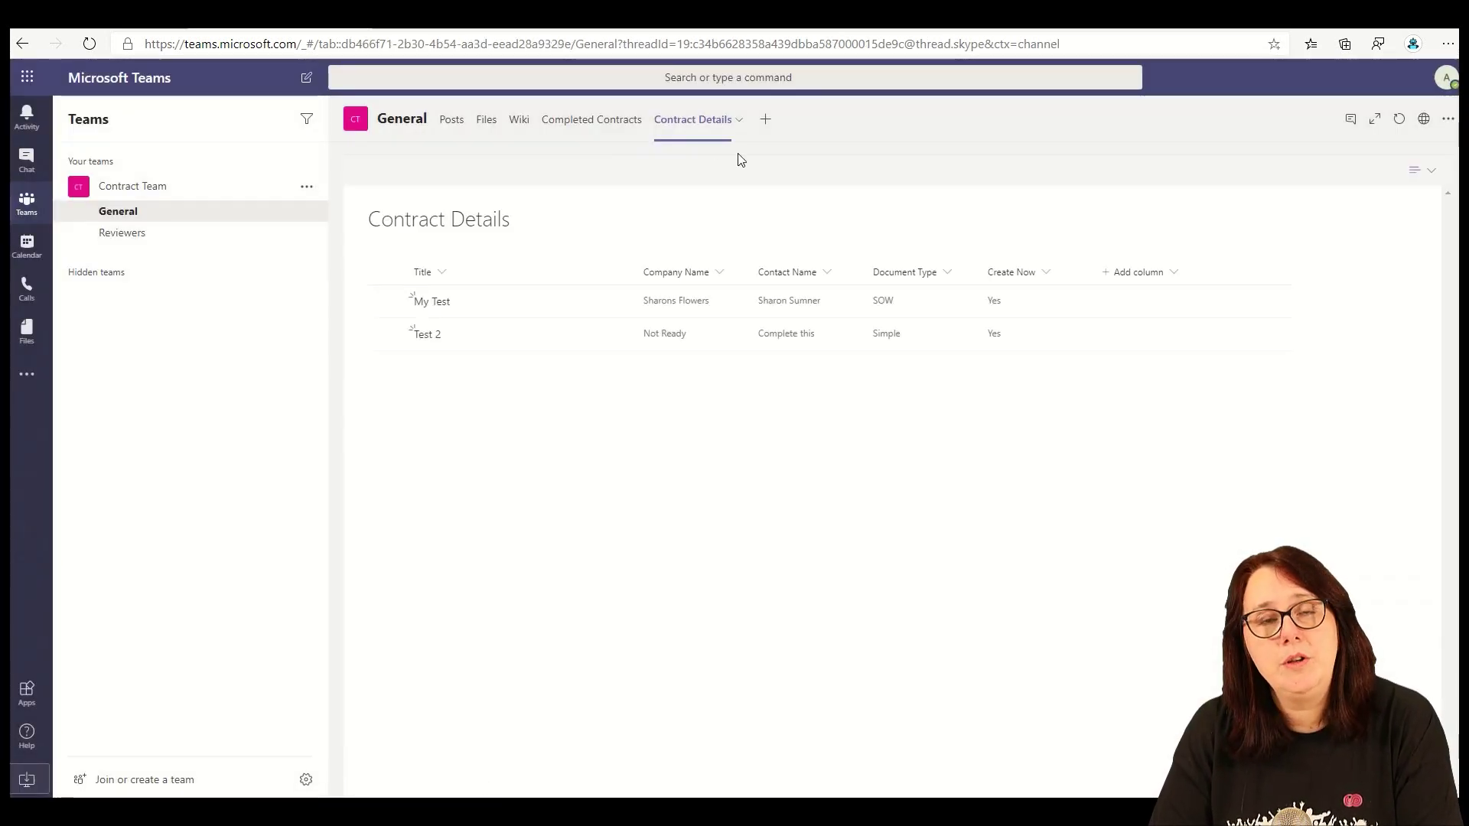
{"action": "left_click_drag", "start_coordinate": [703, 130], "coordinate": [545, 120]}
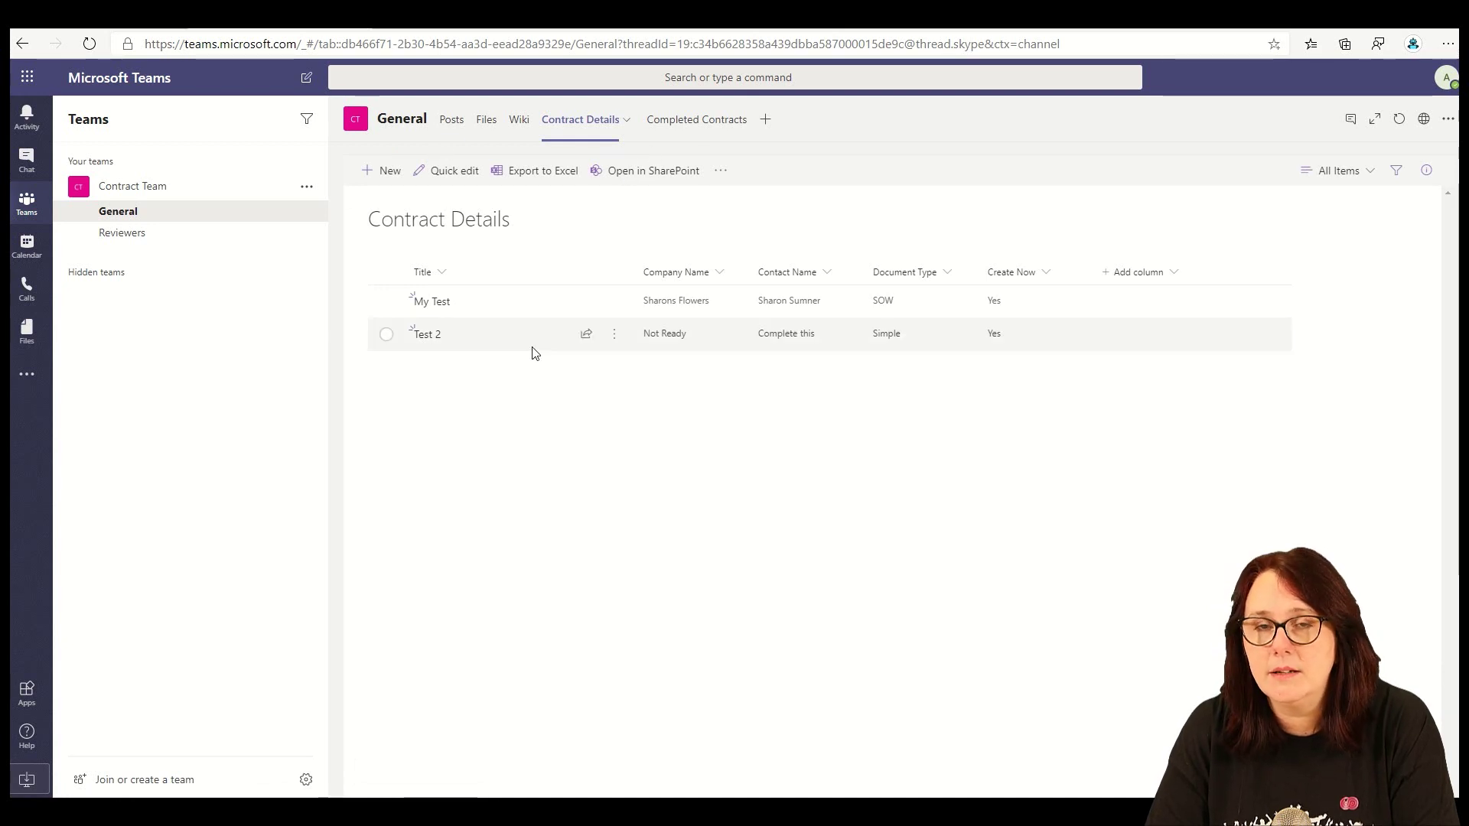
- Start a new Contract Details item titled 'New Contract' for Sharons New Co, entering the contact's name
{"action": "left_click", "coordinate": [382, 174]}
{"action": "left_click", "coordinate": [1083, 316]}
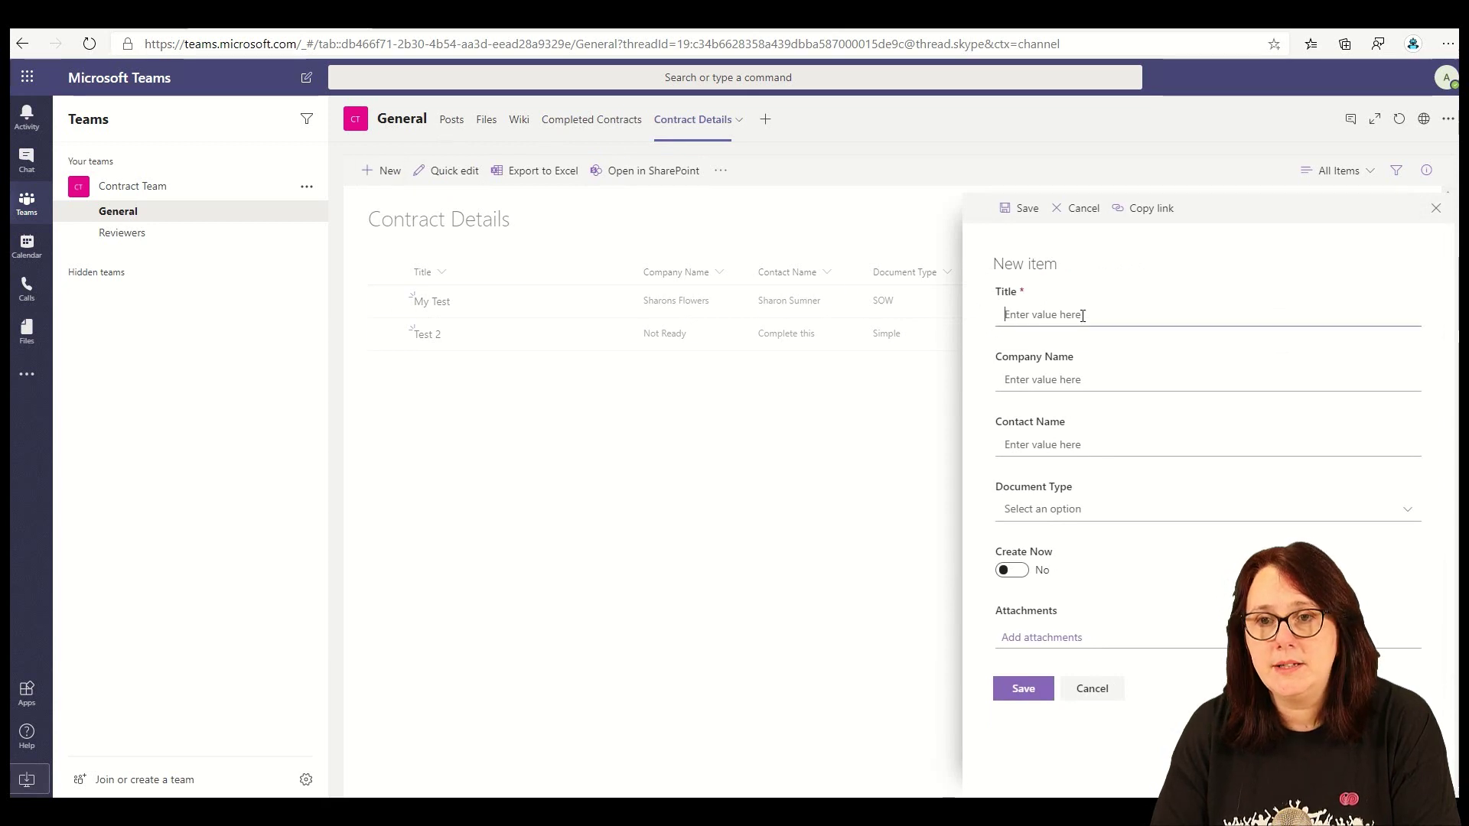
{"action": "type", "text": "New Contract"}
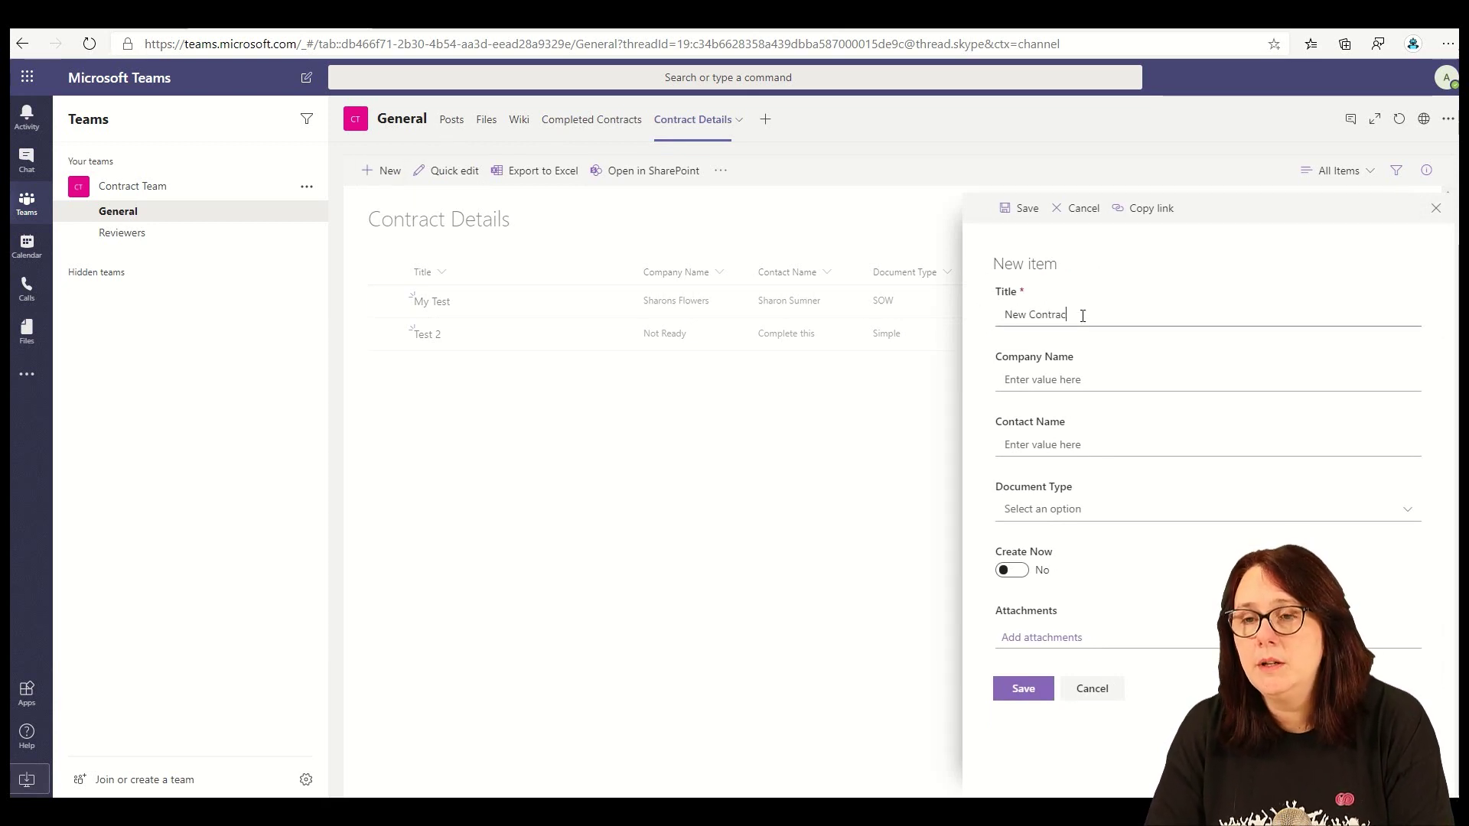
{"action": "key", "text": "Tab"}
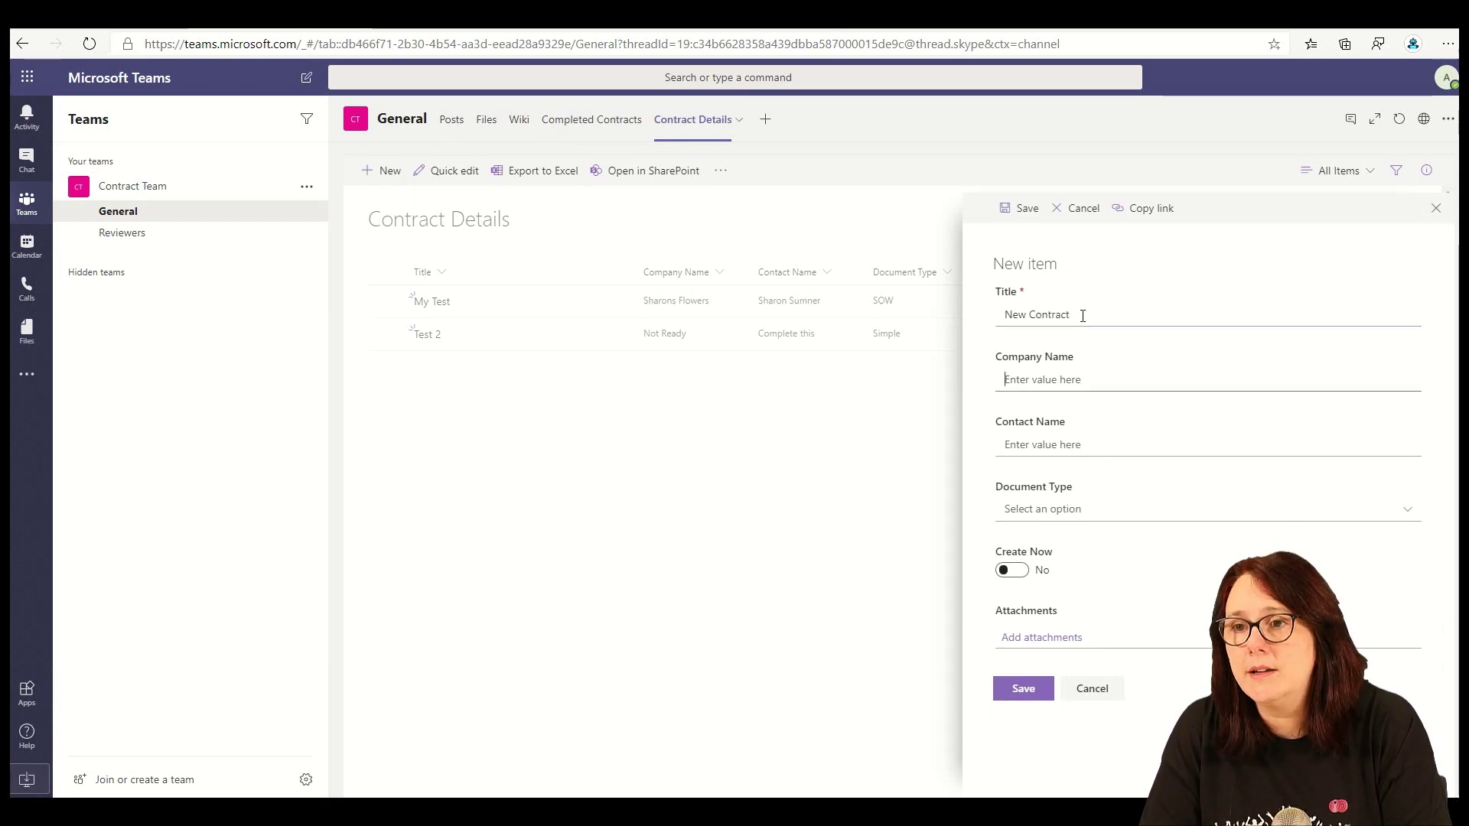
{"action": "type", "text": "SH"}
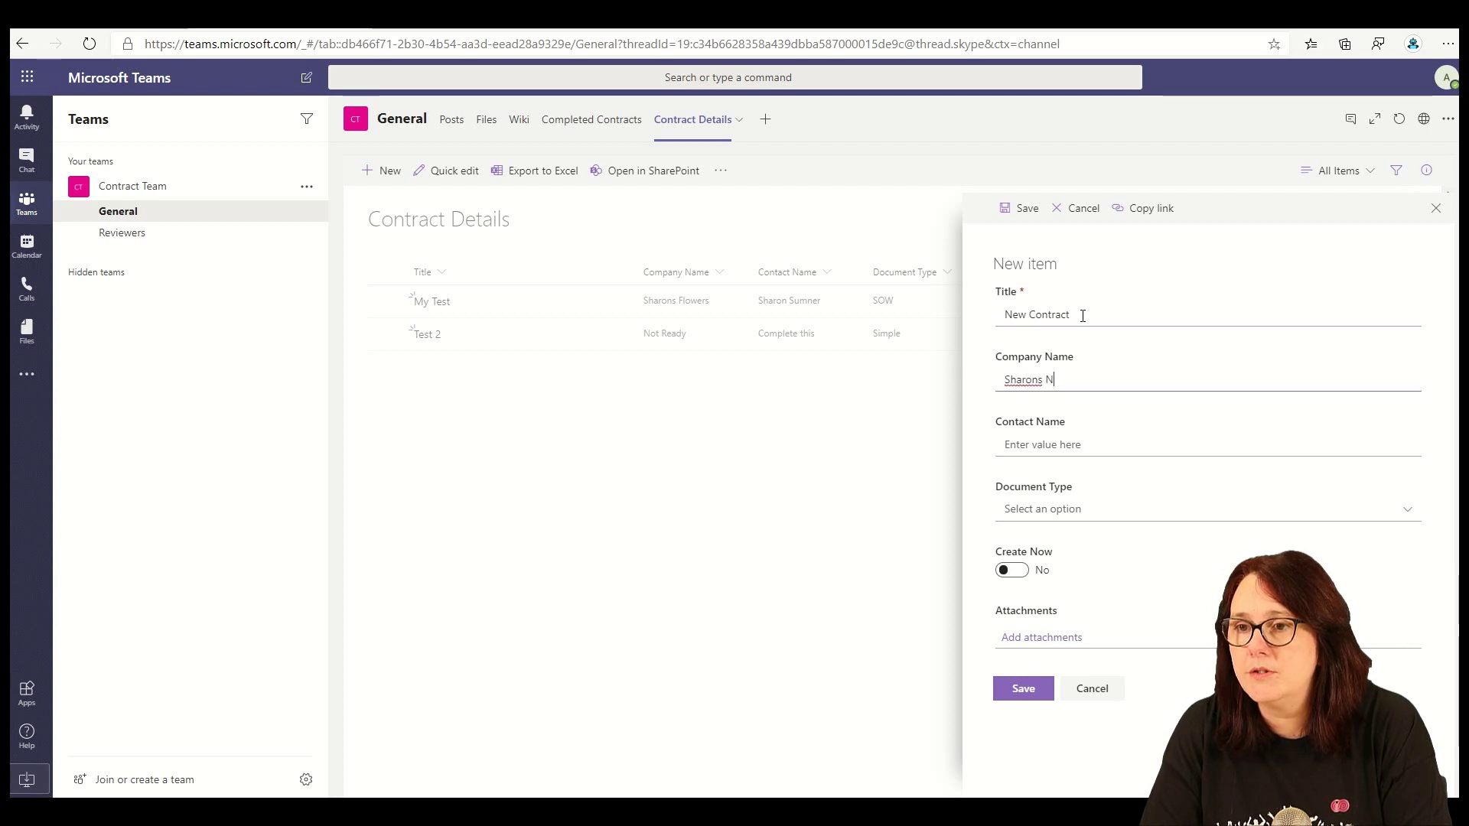
{"action": "type", "text": "arons New Co"}
{"action": "key", "text": "Tab"}
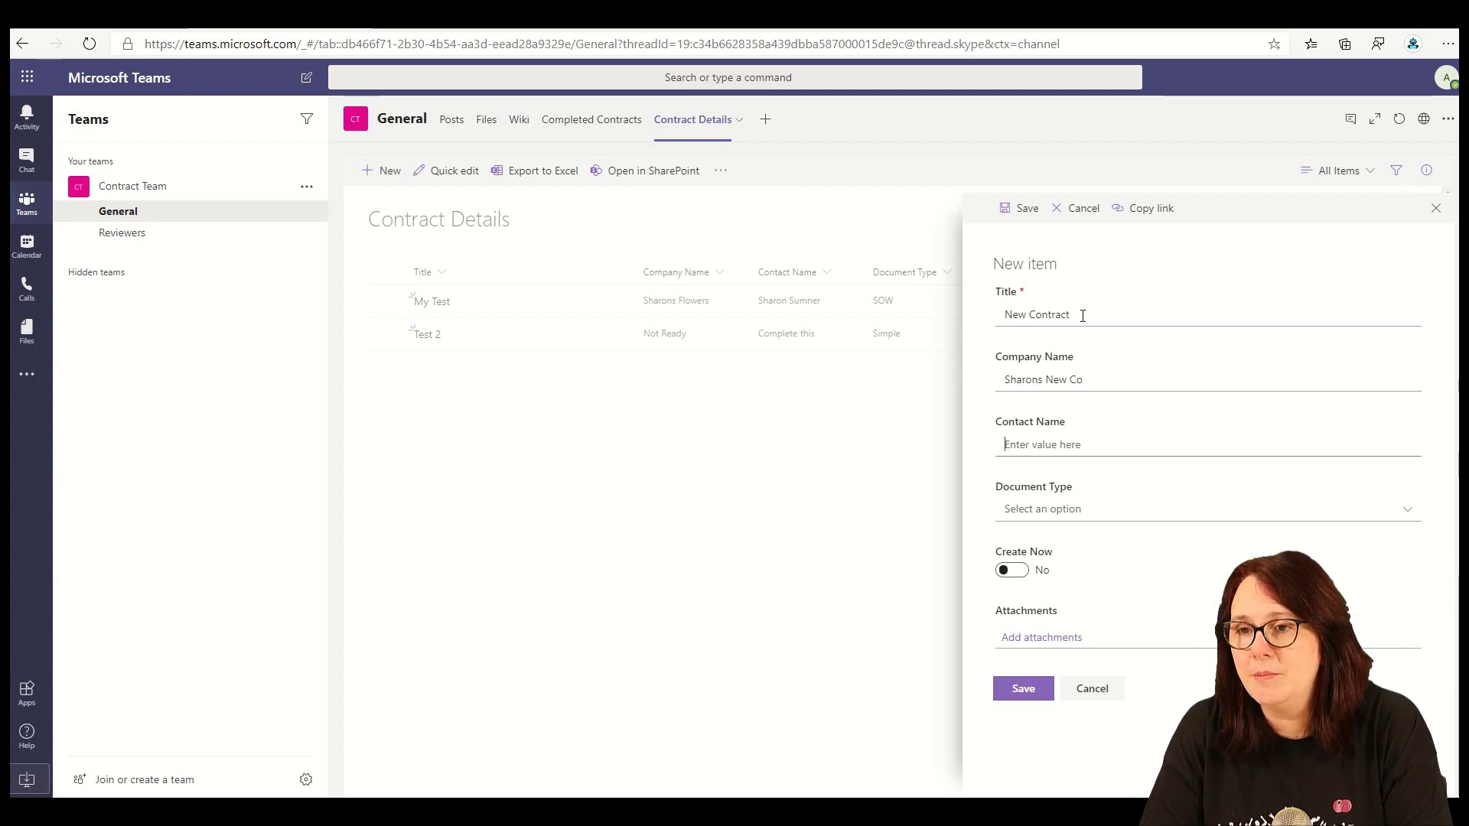
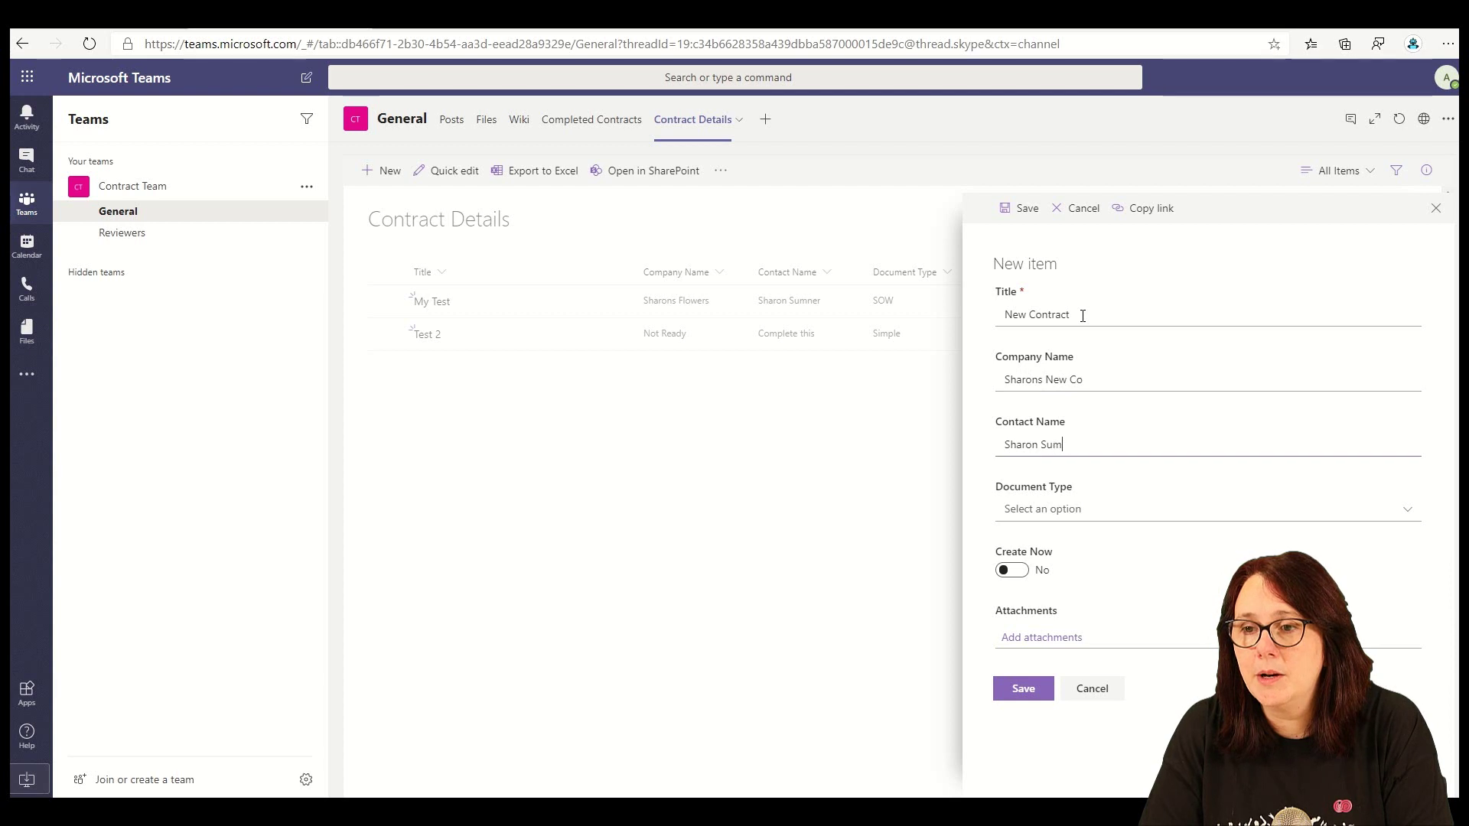
{"action": "key", "text": "Tab"}
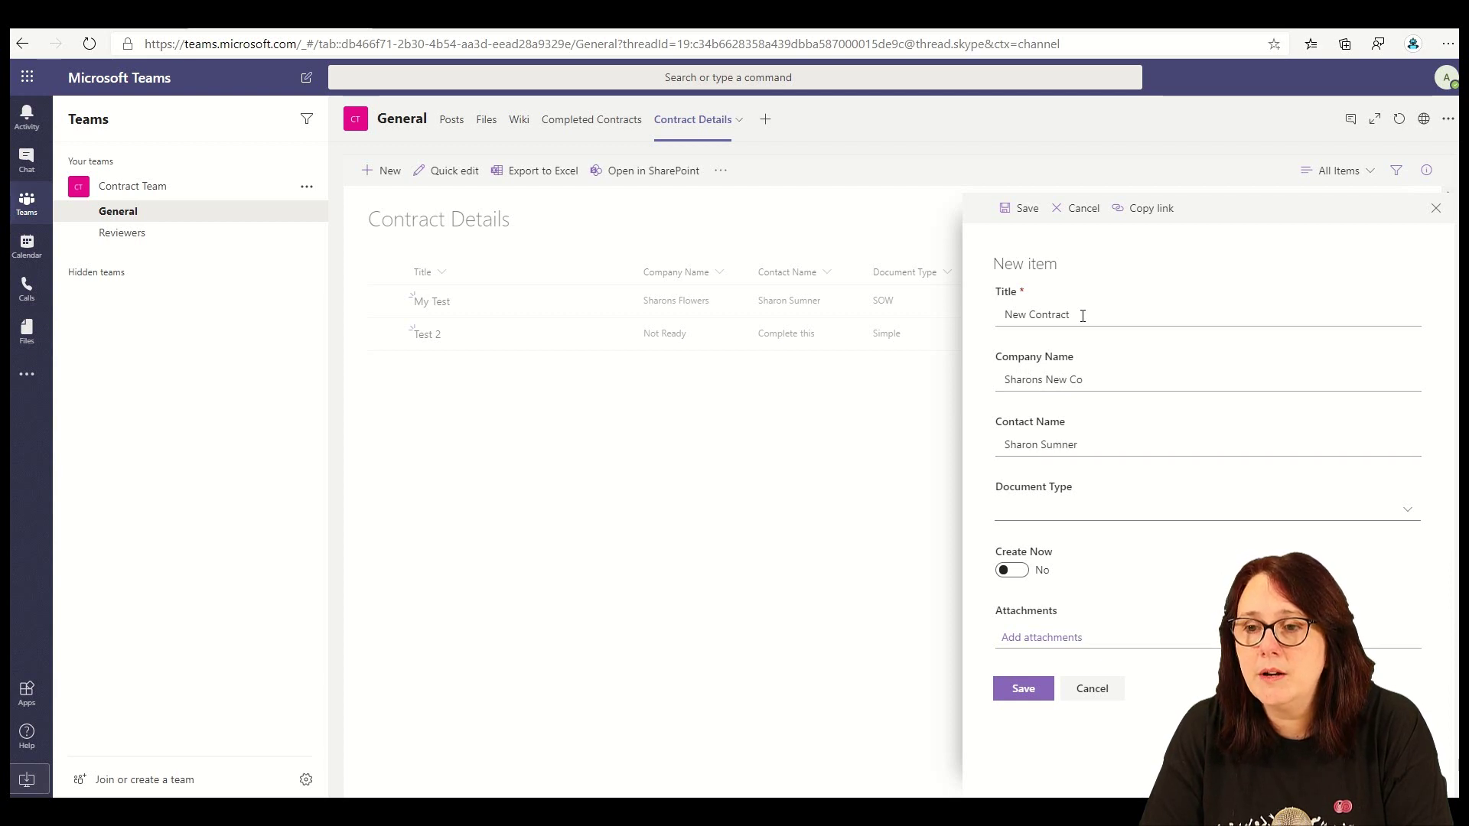
- Set Document Type to SOW, turn Create Now to Yes, and save the item
{"action": "left_click", "coordinate": [1142, 518]}
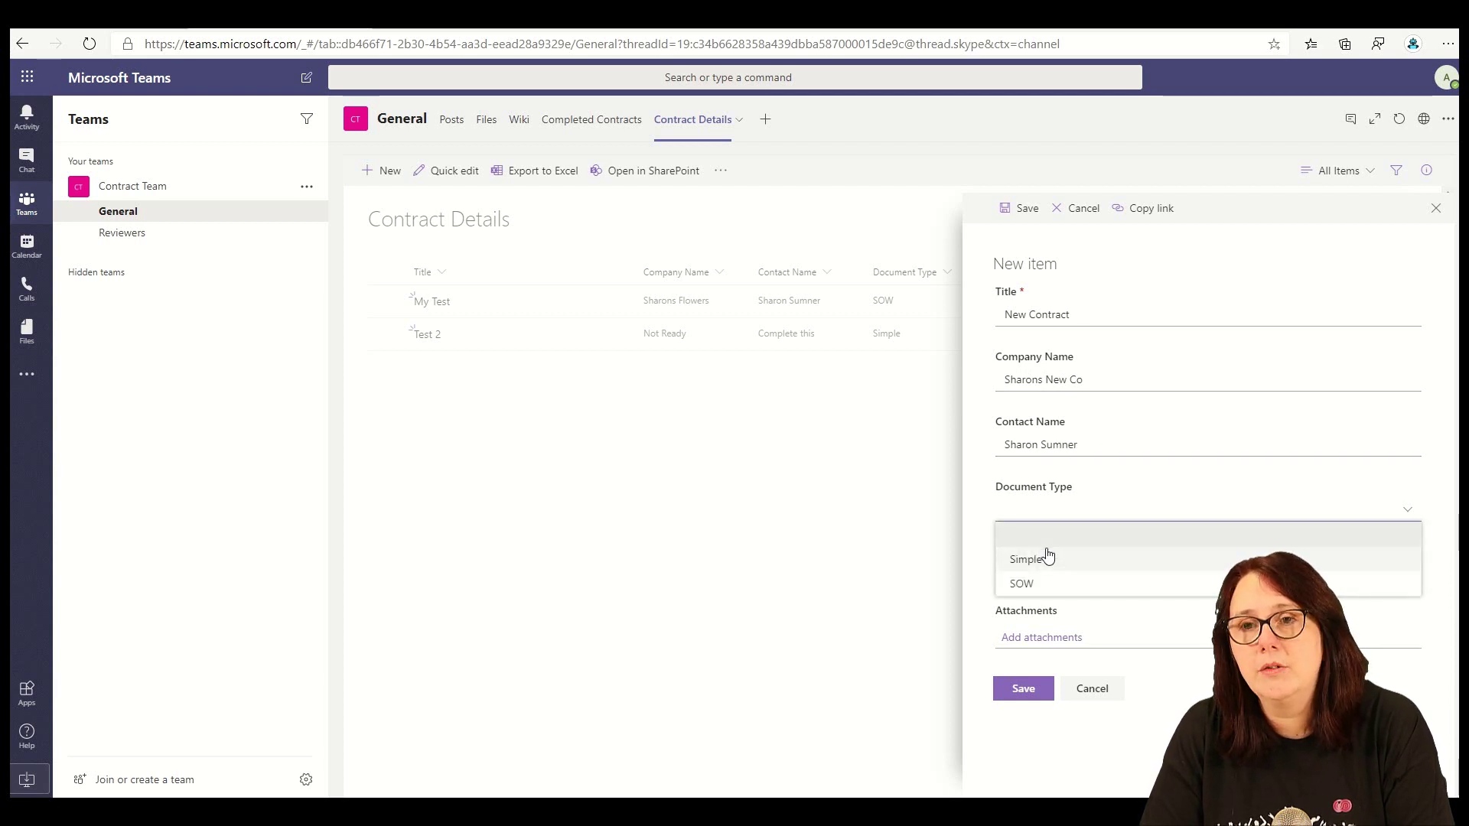
{"action": "left_click", "coordinate": [1033, 583]}
{"action": "left_click", "coordinate": [1014, 575]}
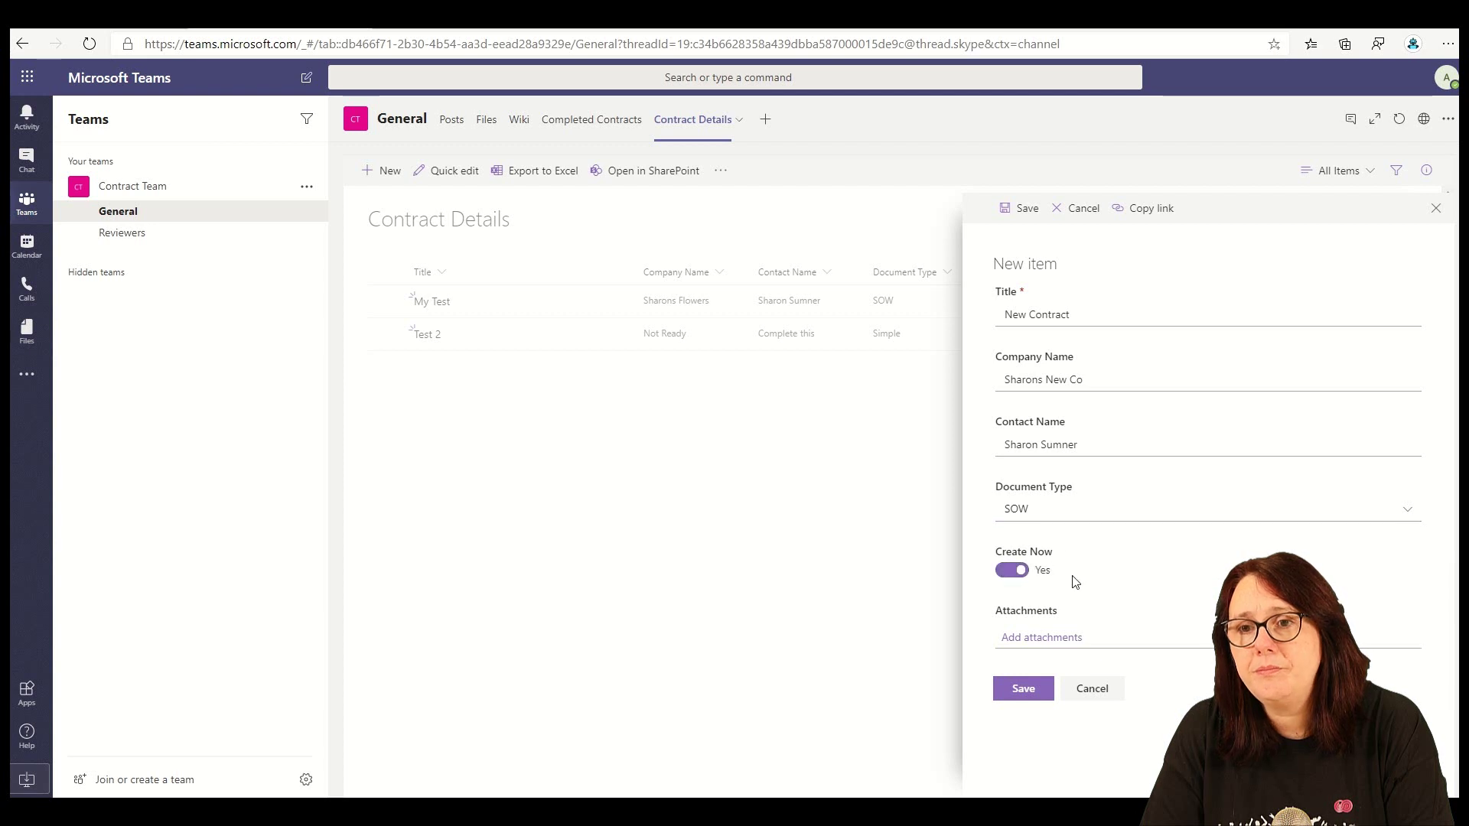
{"action": "left_click", "coordinate": [1042, 689]}
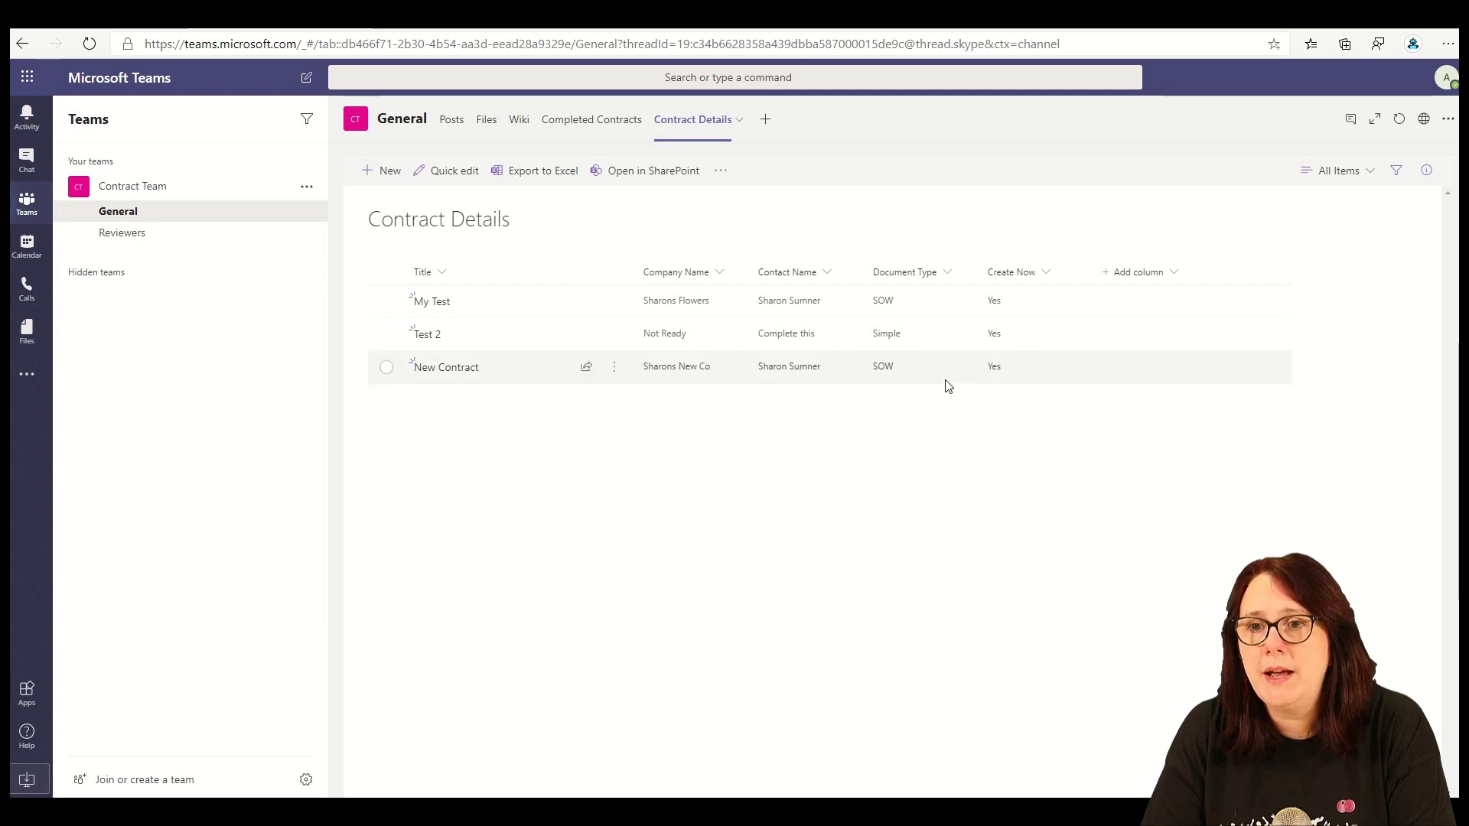
- Switch between the Completed Contracts and Contract Details tabs, ending on Completed Contracts
{"action": "left_click", "coordinate": [608, 132]}
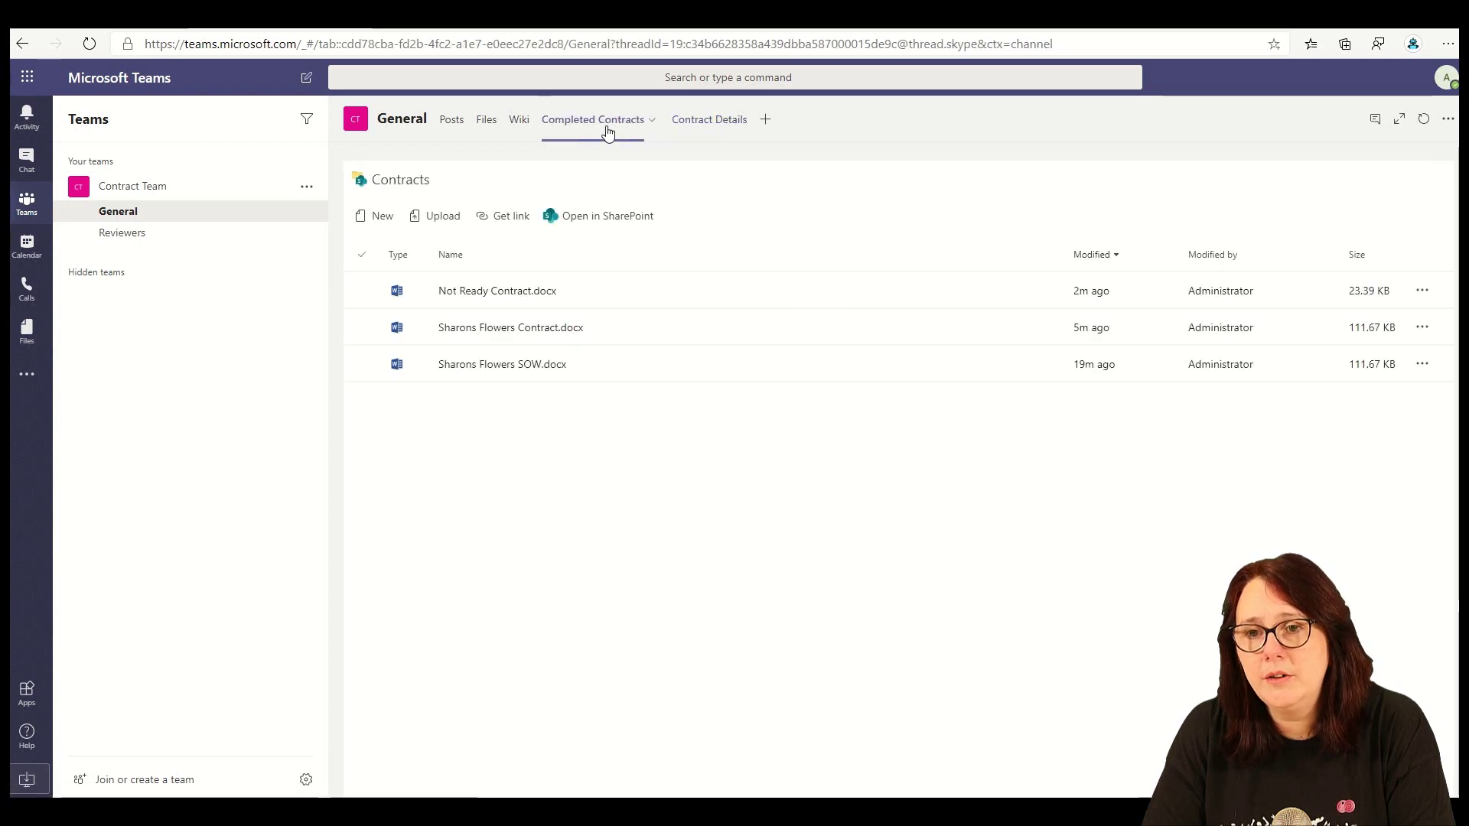
{"action": "left_click", "coordinate": [711, 120]}
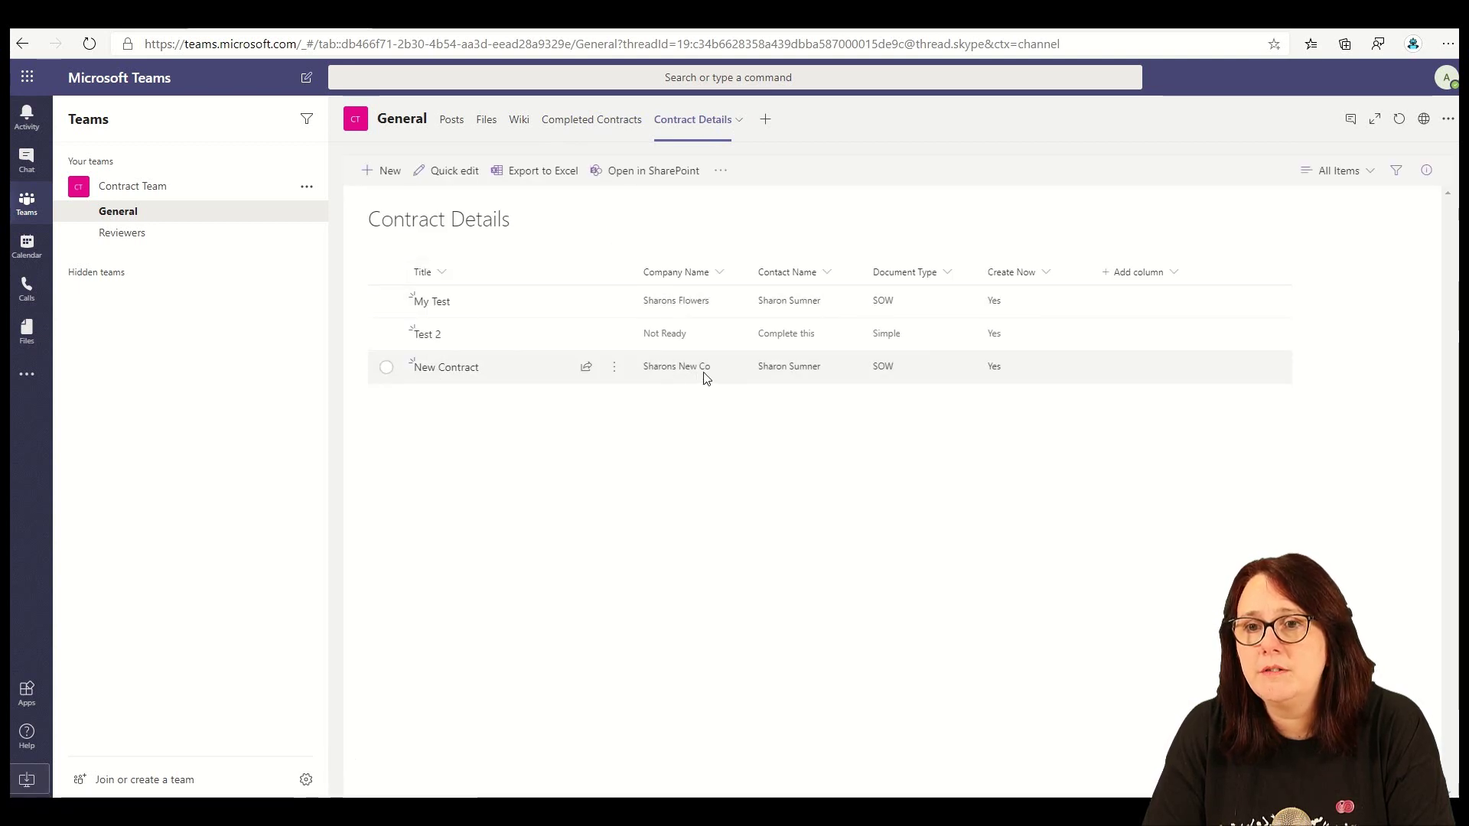
{"action": "left_click", "coordinate": [604, 130]}
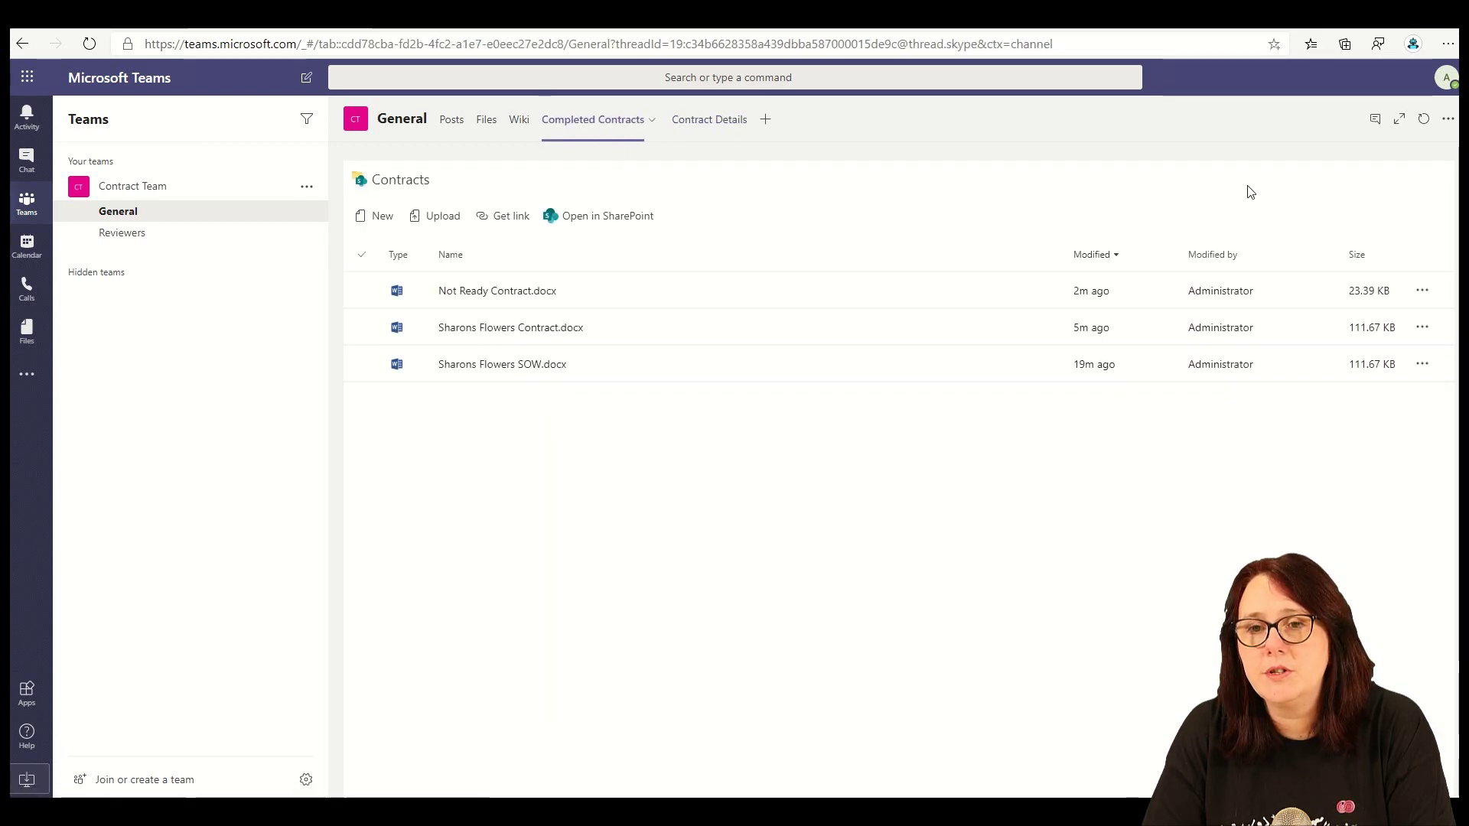
- Open the in-progress run from the Create a Contract from Template flow's run history
{"action": "left_click", "coordinate": [681, 17]}
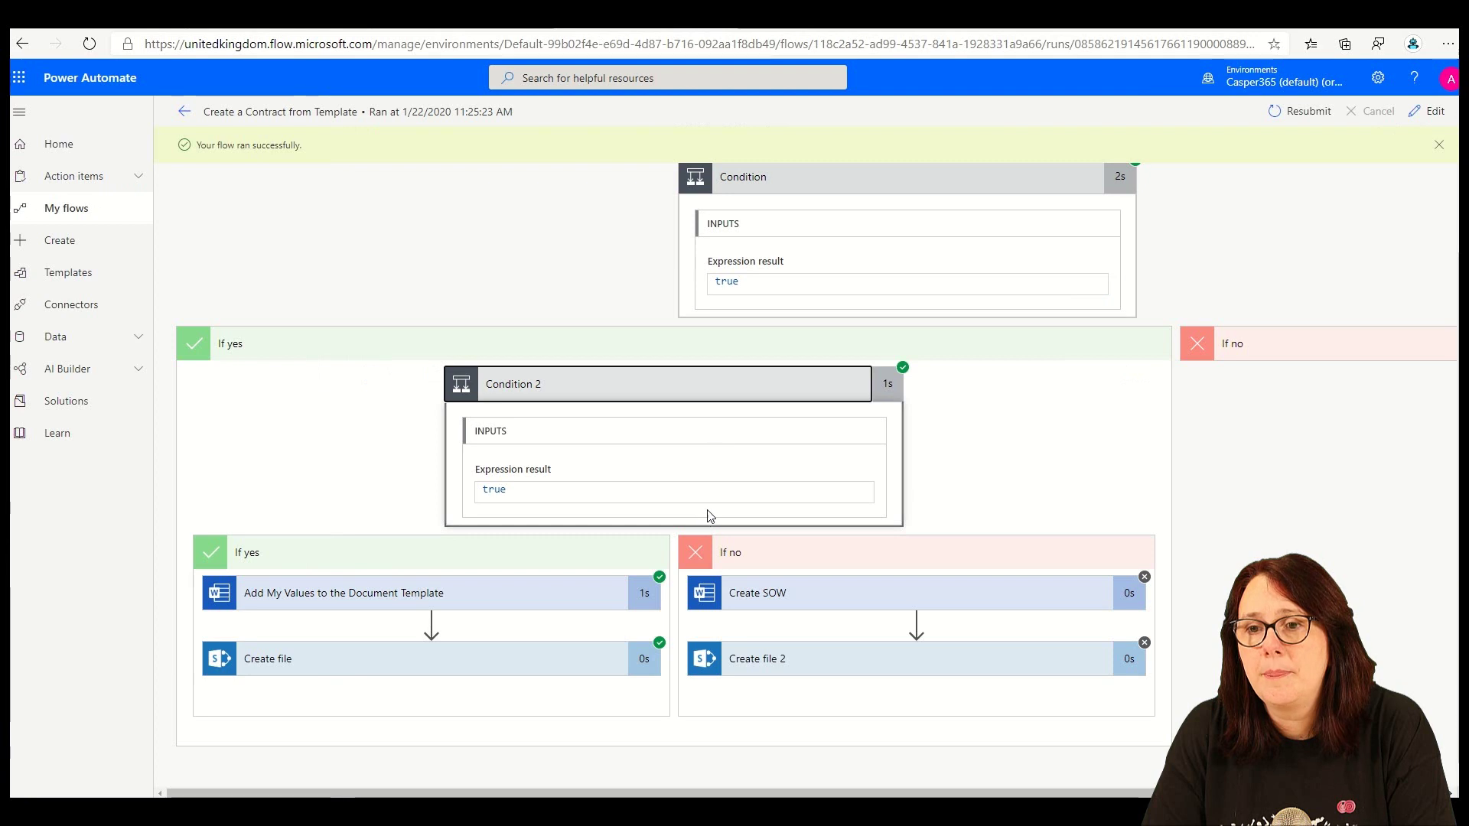
{"action": "scroll", "coordinate": [612, 686], "scroll_direction": "down", "scroll_amount": 1}
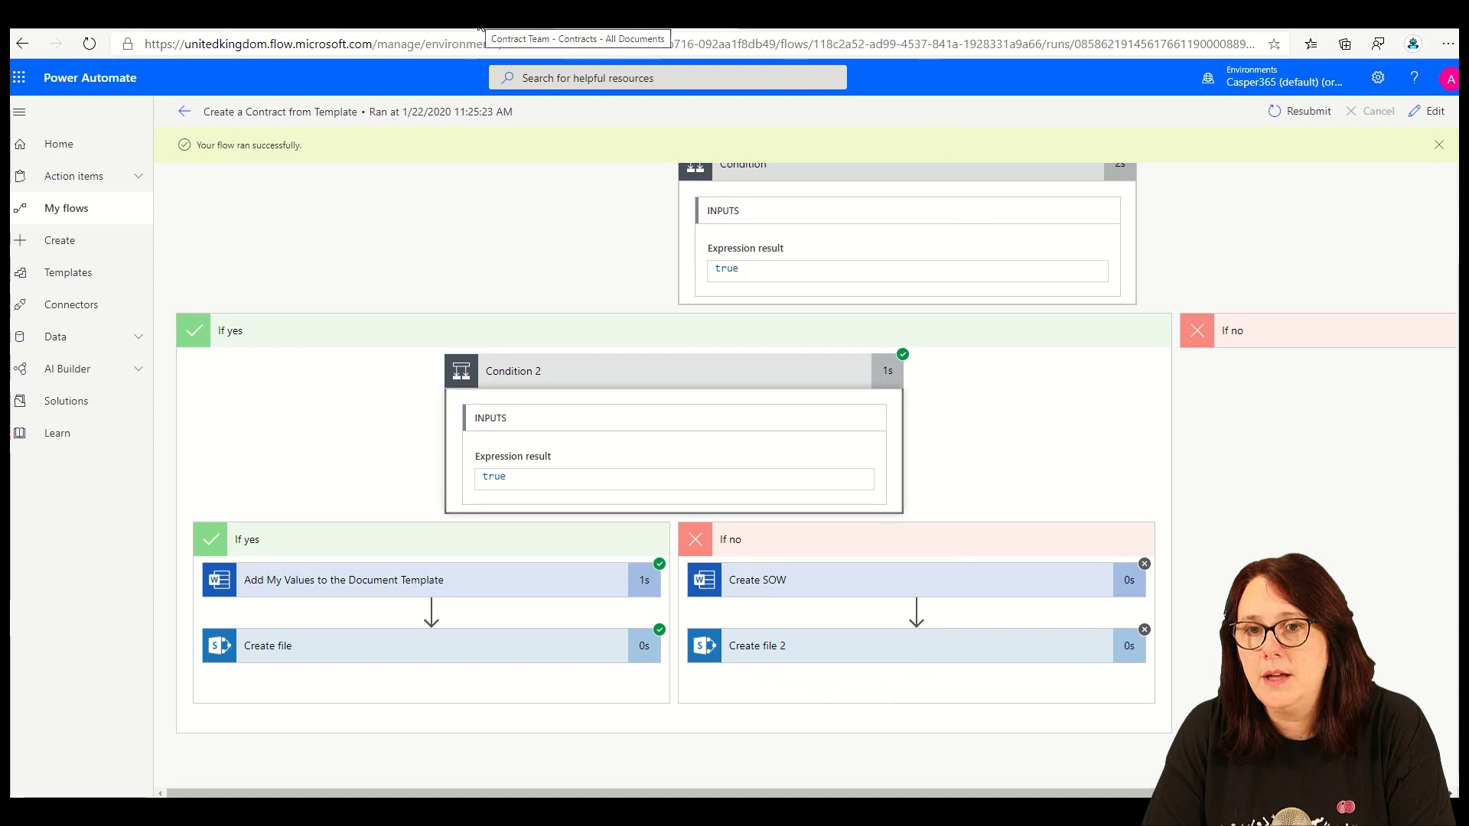
{"action": "left_click", "coordinate": [191, 116]}
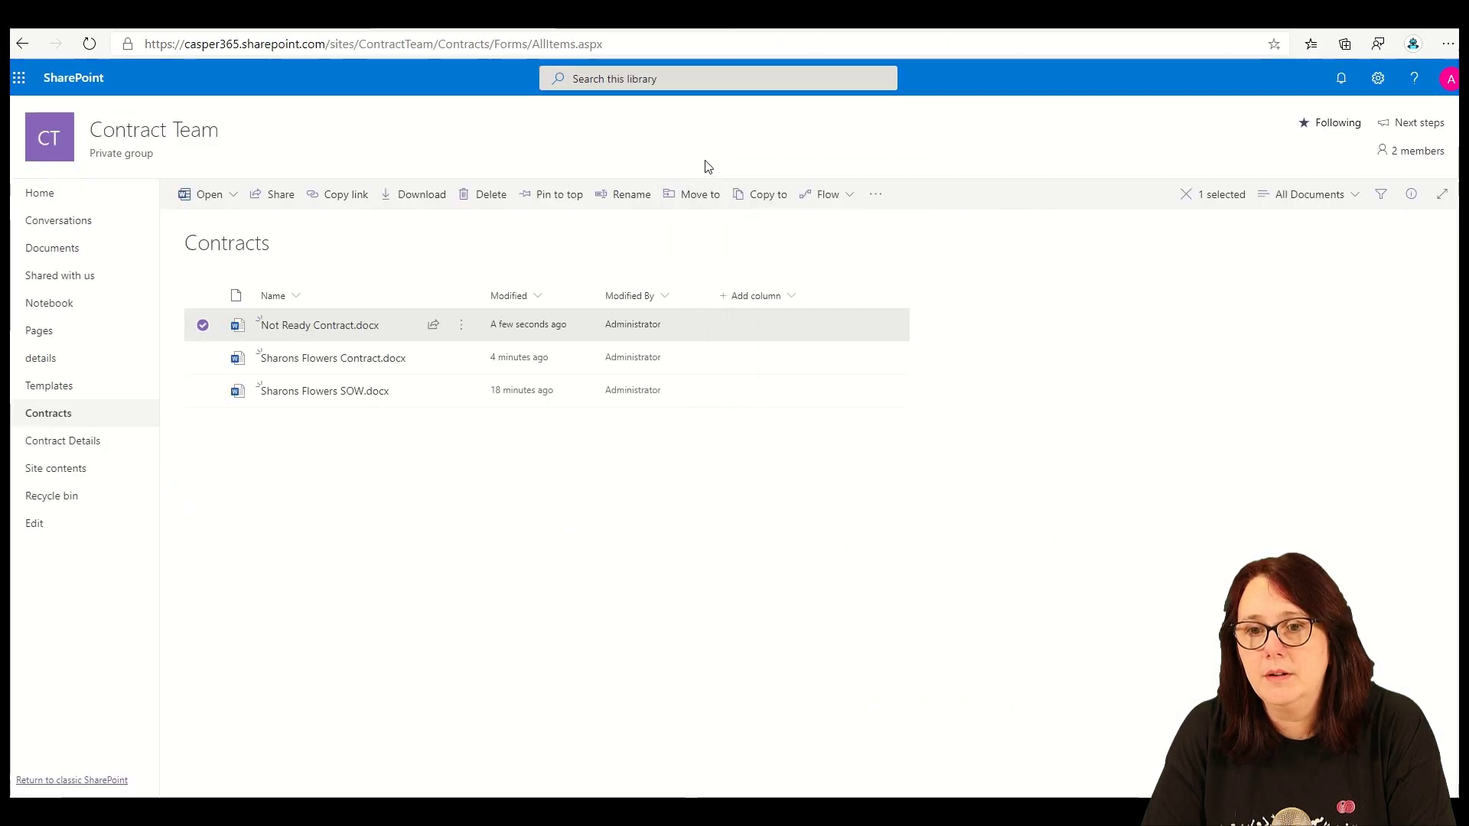
{"action": "left_click", "coordinate": [743, 16]}
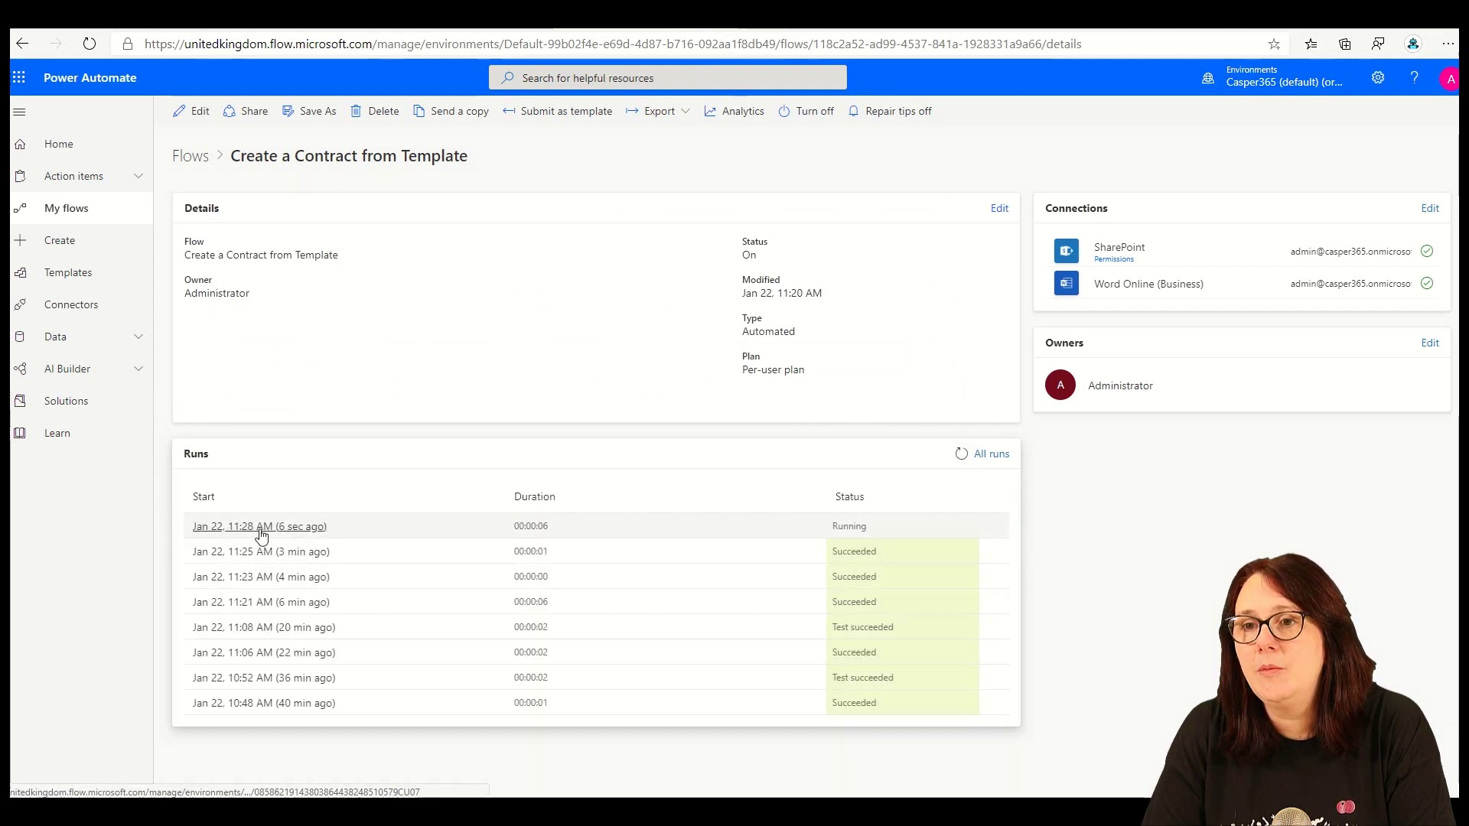
{"action": "left_click", "coordinate": [261, 527]}
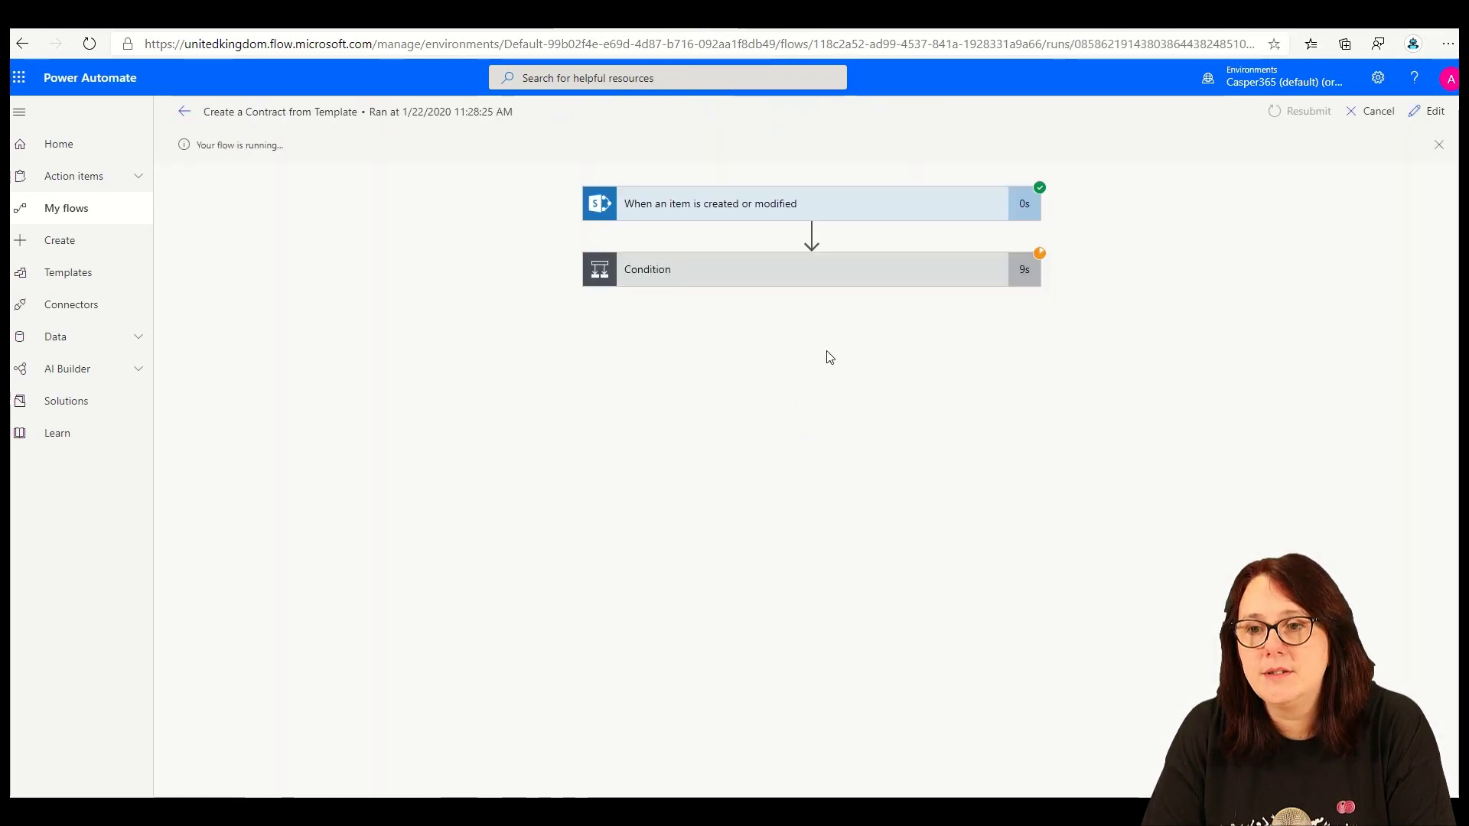
- Expand Condition and Condition 2 to confirm Create SOW ran, then check the Contracts library
{"action": "left_click", "coordinate": [853, 287]}
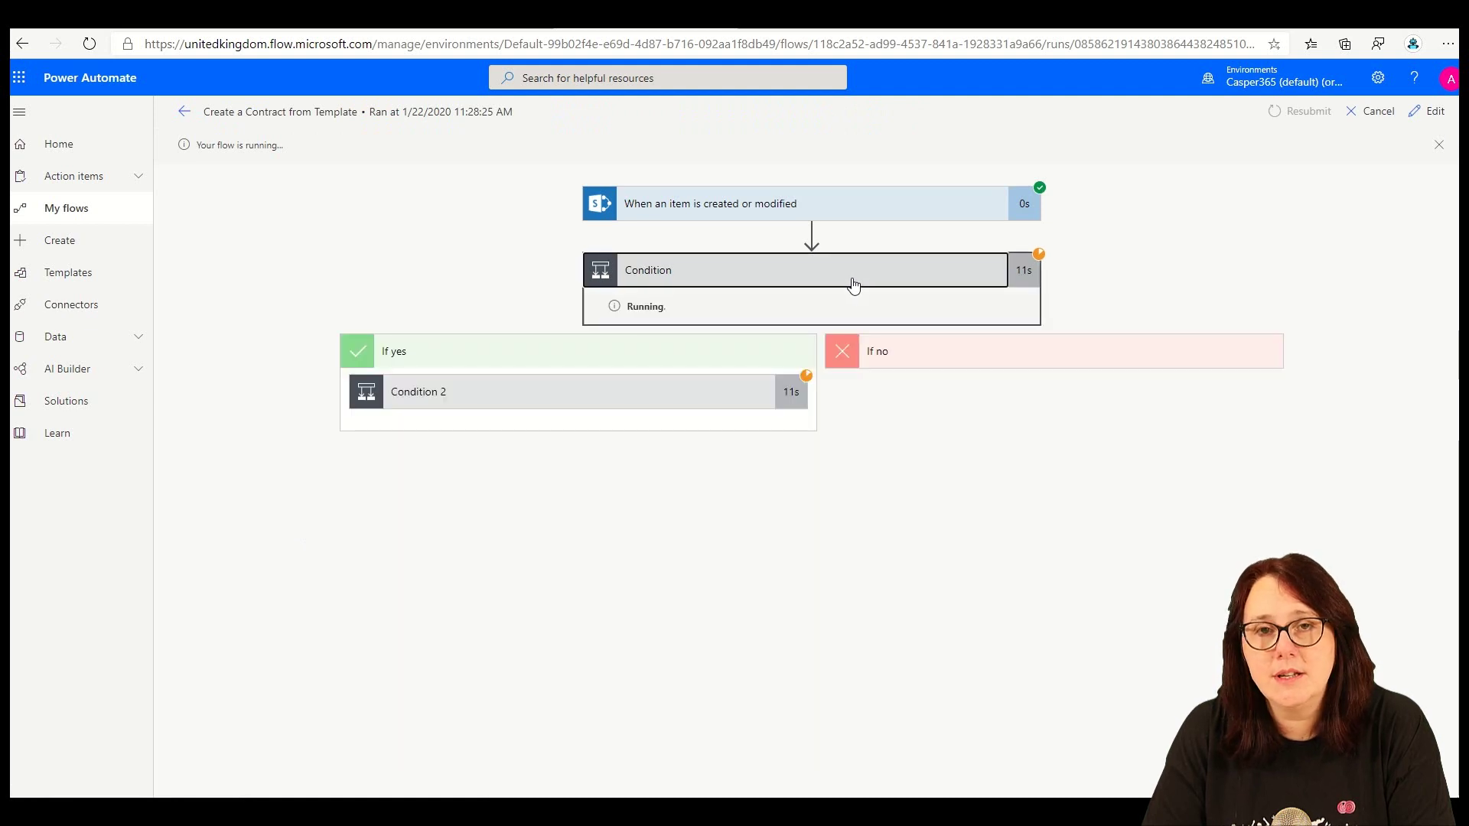
{"action": "left_click", "coordinate": [644, 401]}
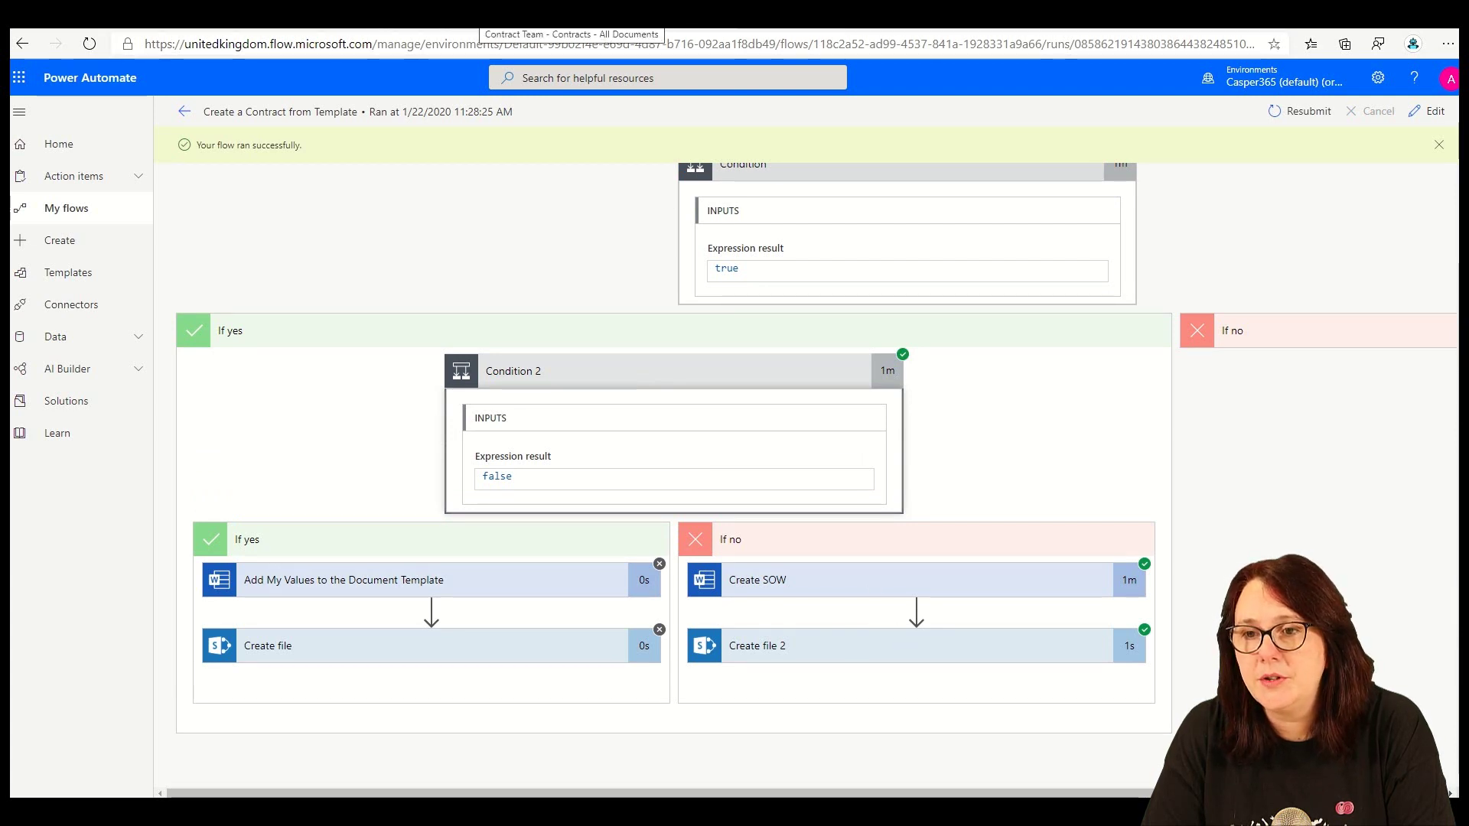
{"action": "left_click", "coordinate": [572, 17]}
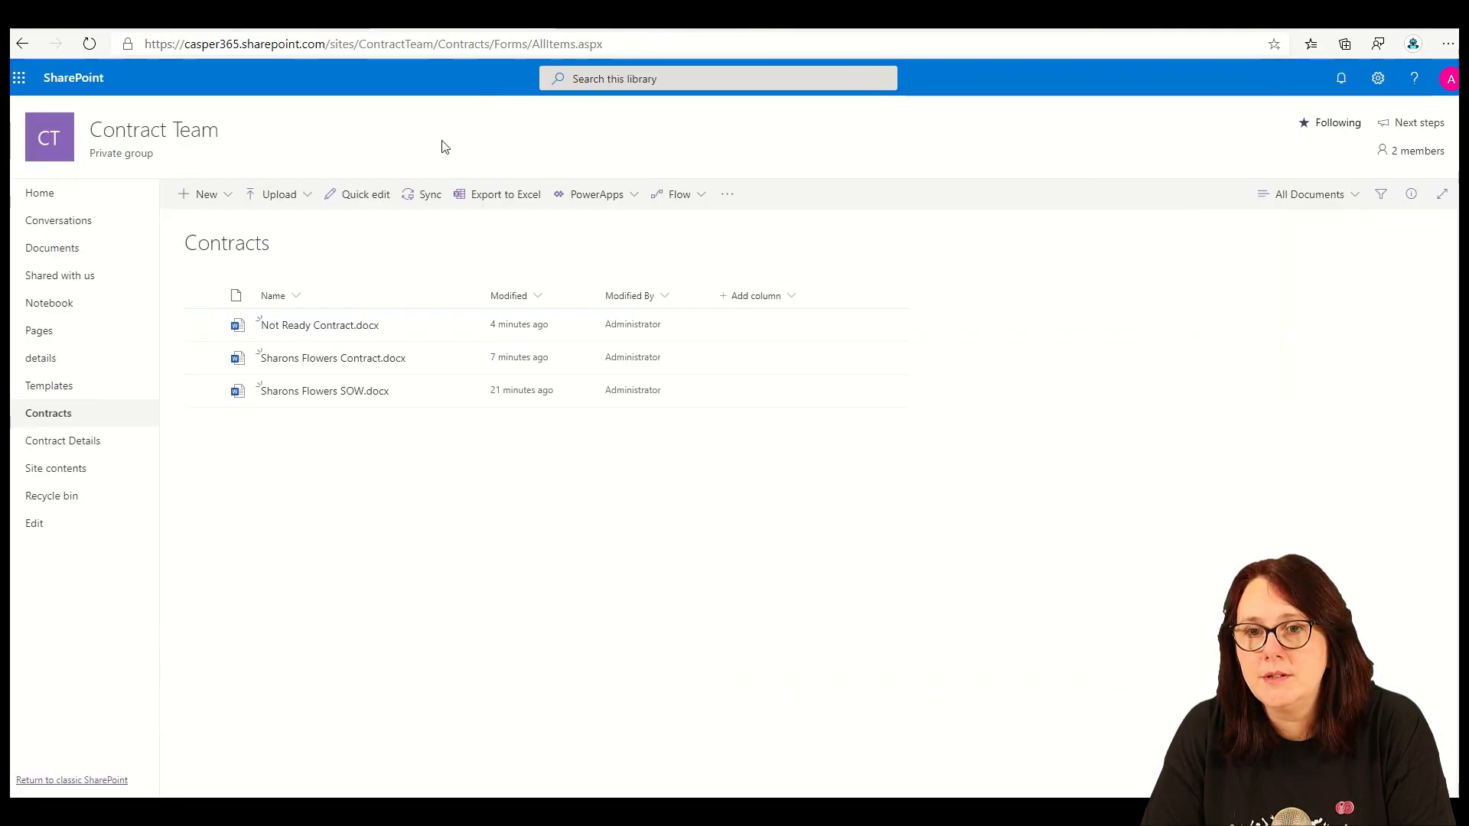
- Refresh the Completed Contracts library and open Sharons New Co Contract.docx
{"action": "left_click", "coordinate": [321, 17]}
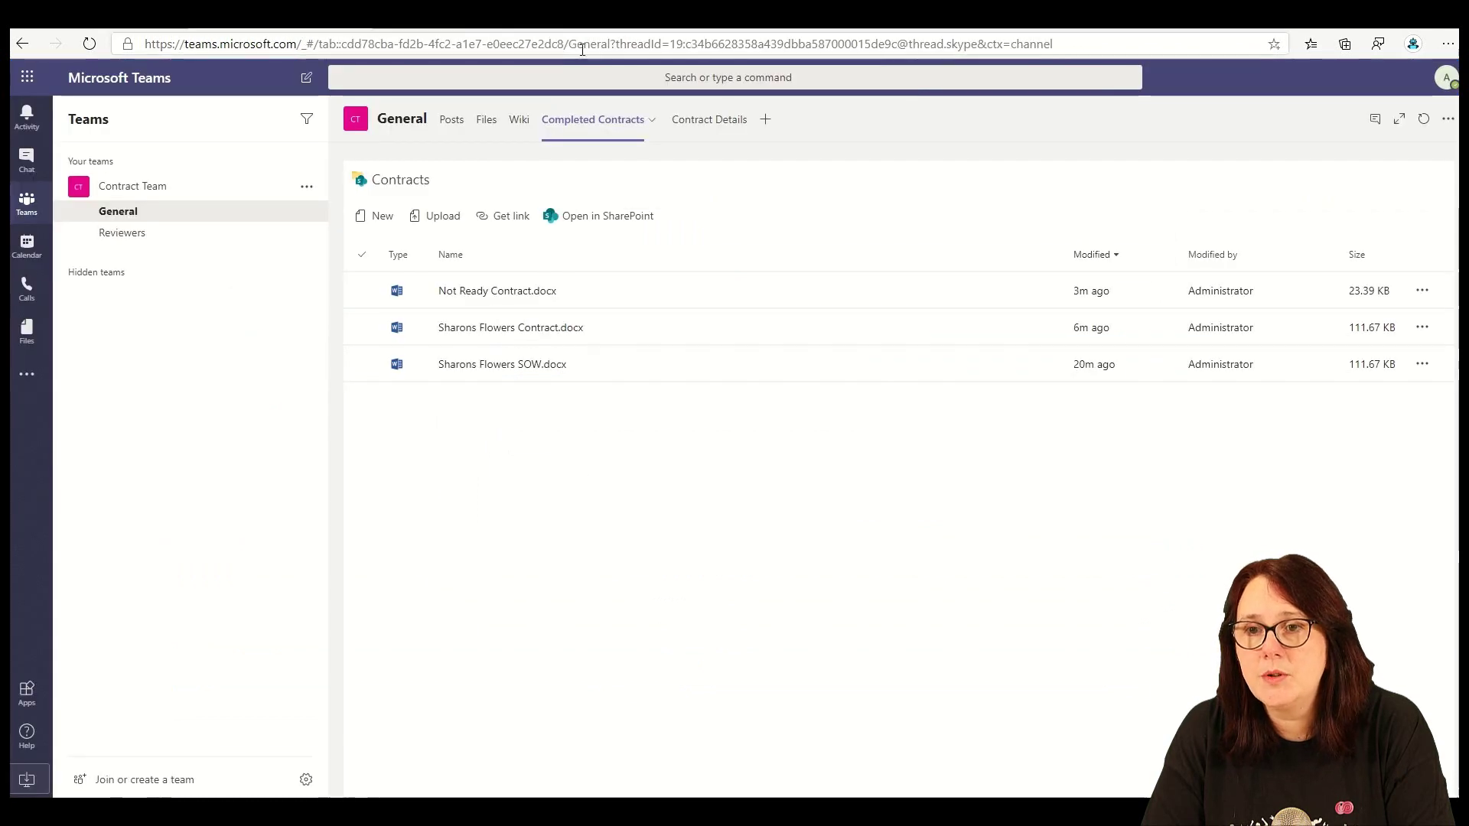
{"action": "left_click", "coordinate": [1425, 122]}
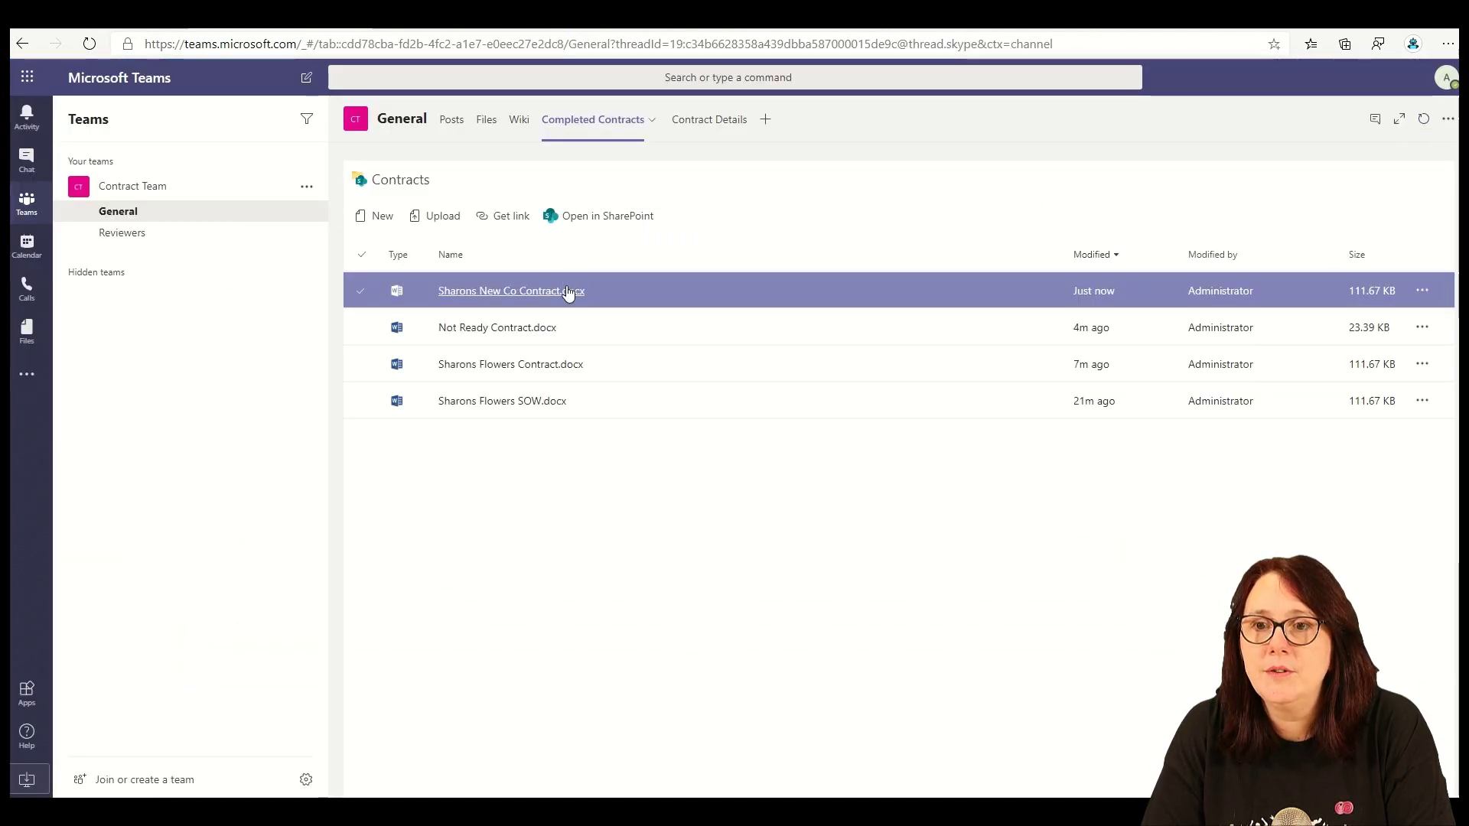
{"action": "left_click", "coordinate": [711, 124]}
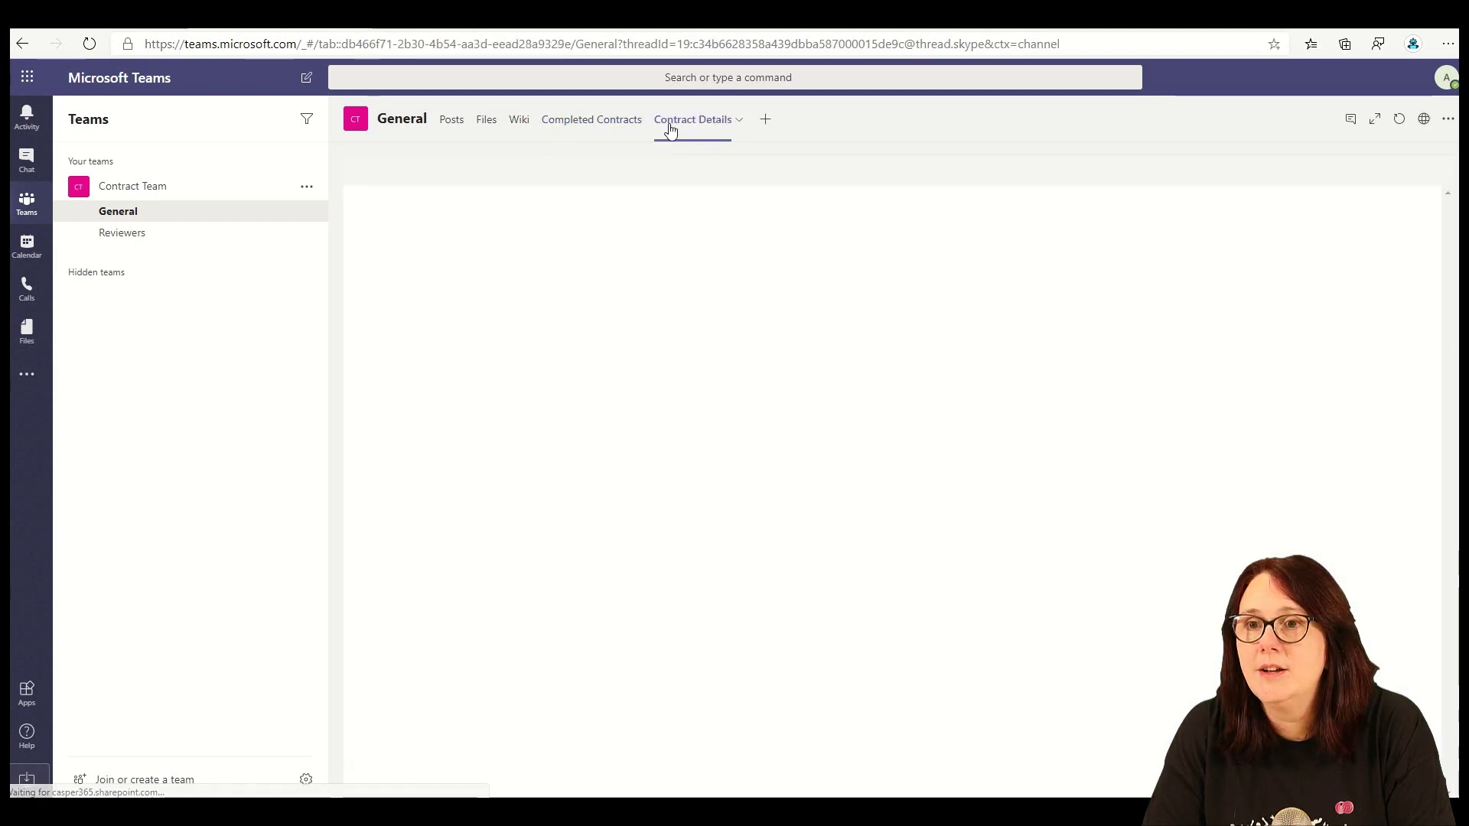
{"action": "left_click", "coordinate": [583, 127]}
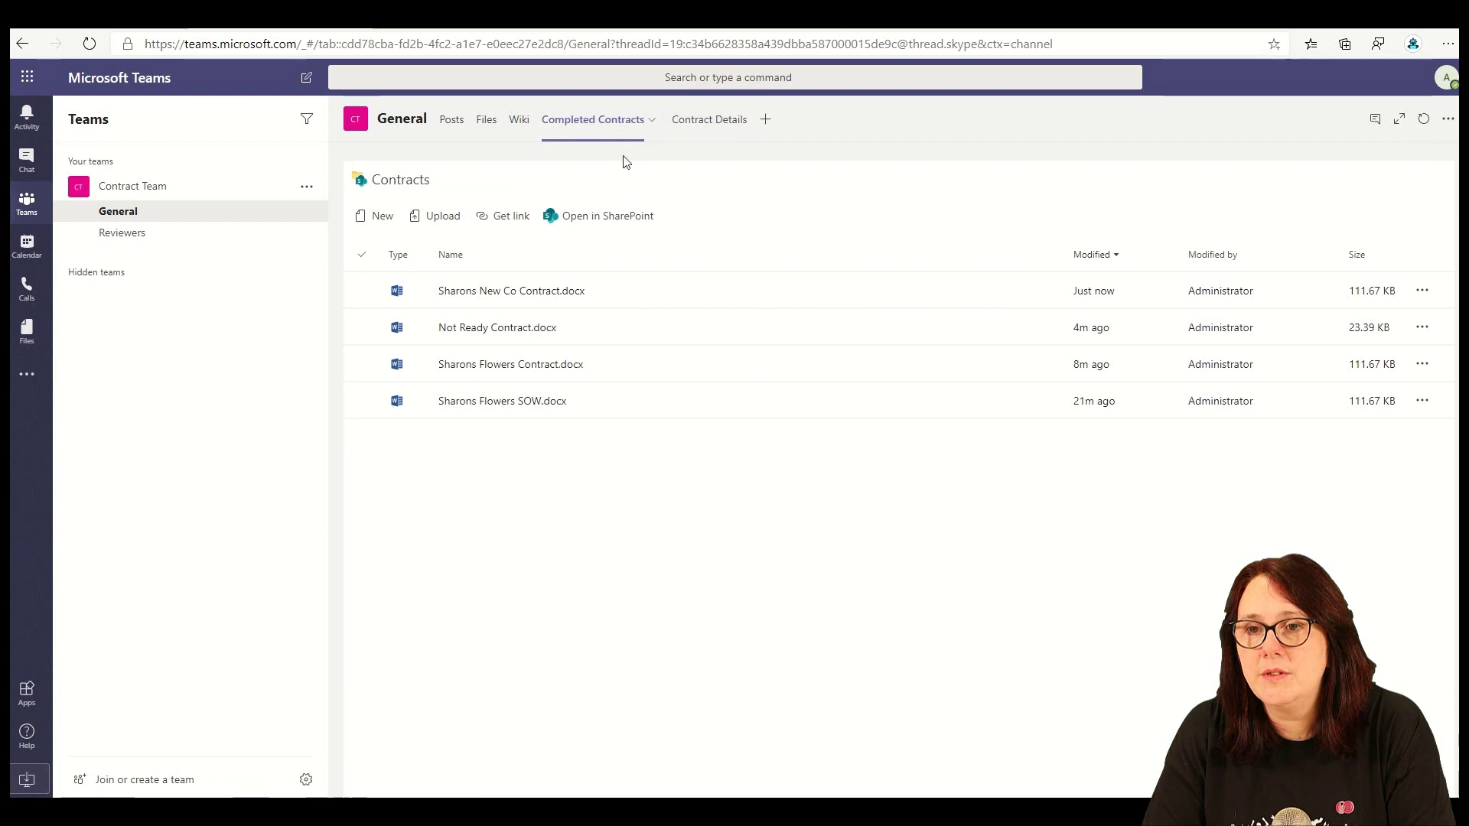
{"action": "left_click", "coordinate": [997, 281]}
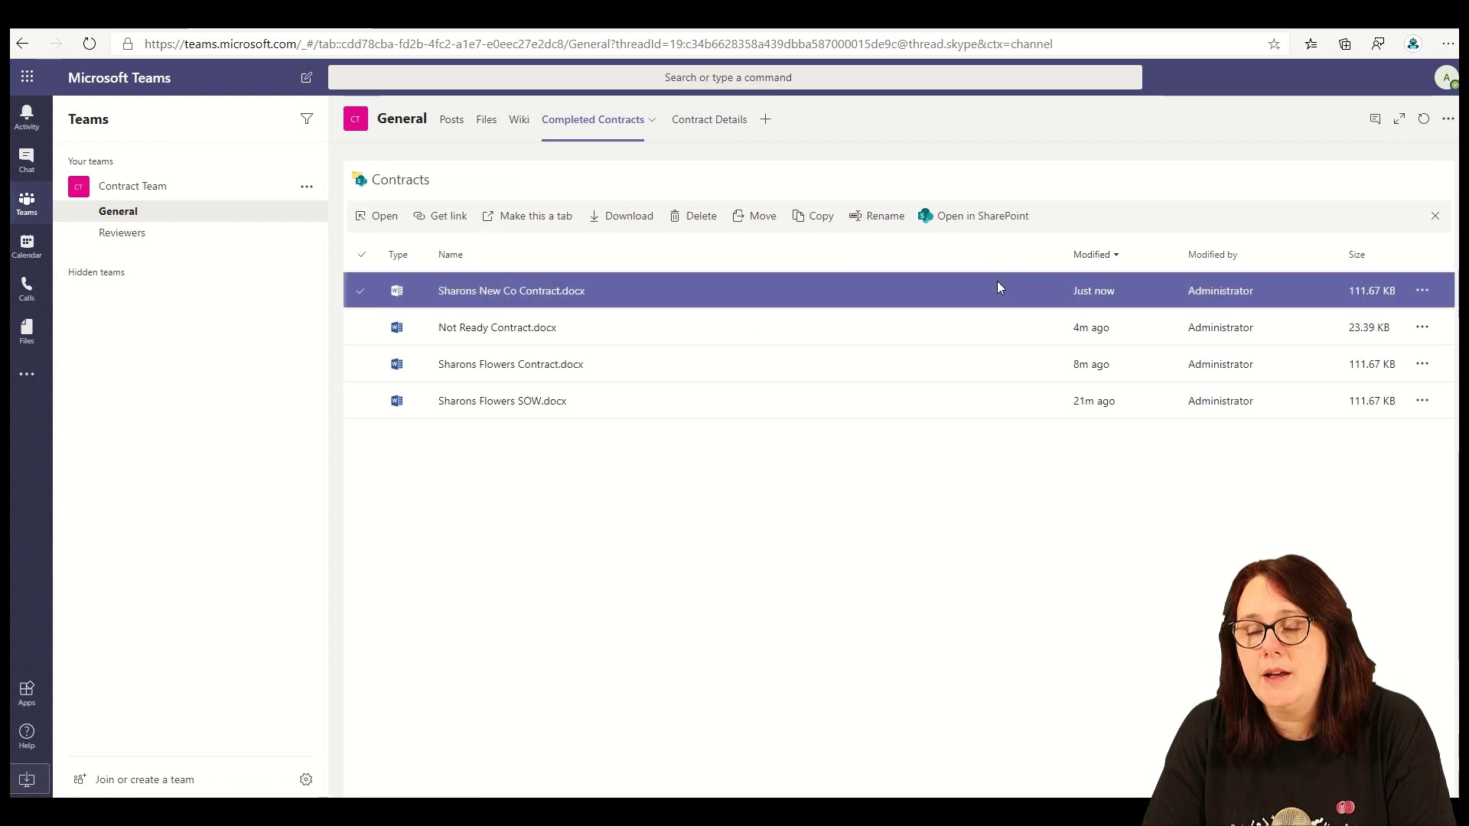
{"action": "left_click", "coordinate": [573, 299]}
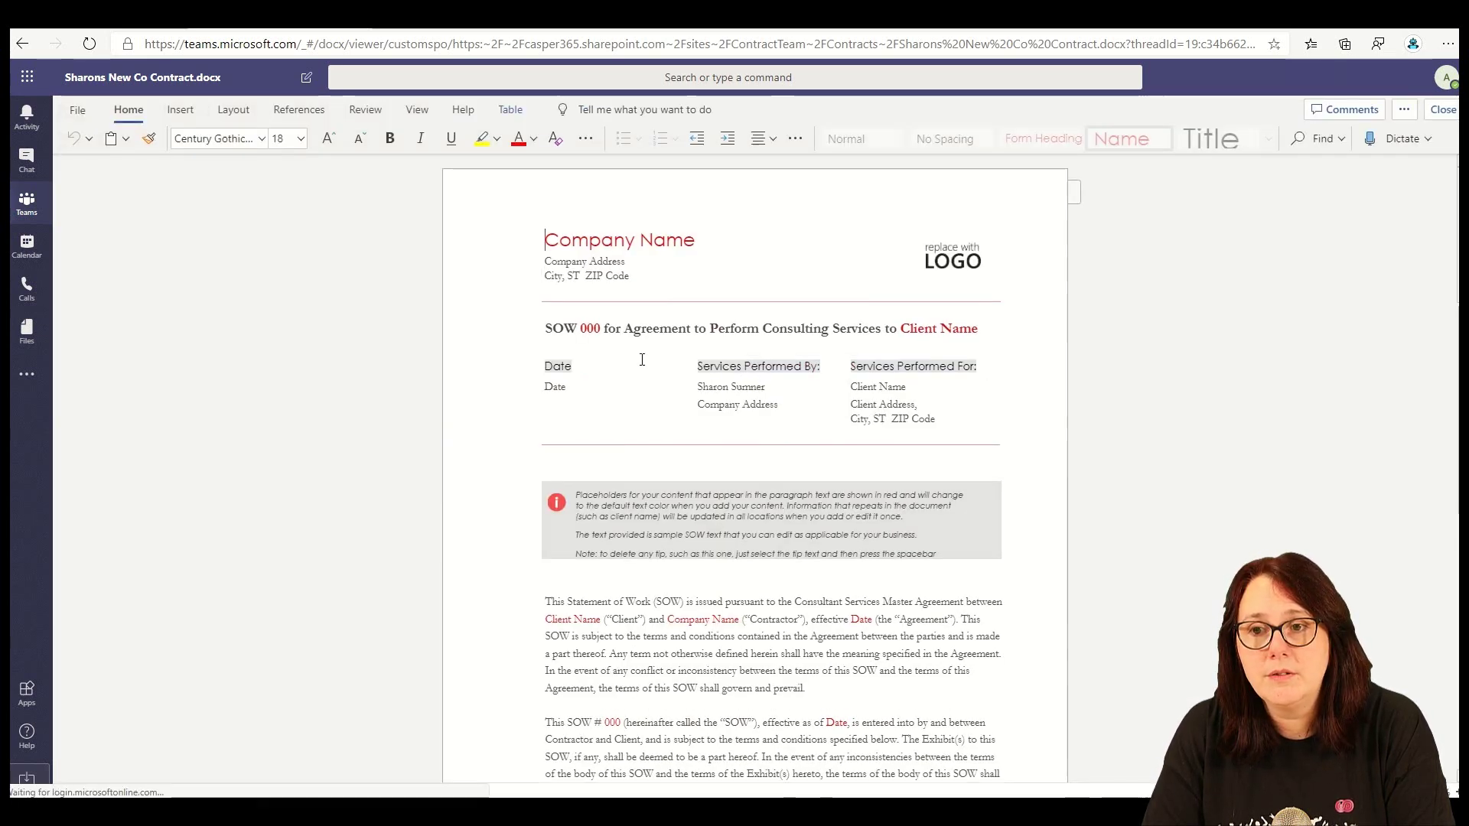
- Go back out of the document viewer and leave the browser
{"action": "left_click", "coordinate": [21, 43]}
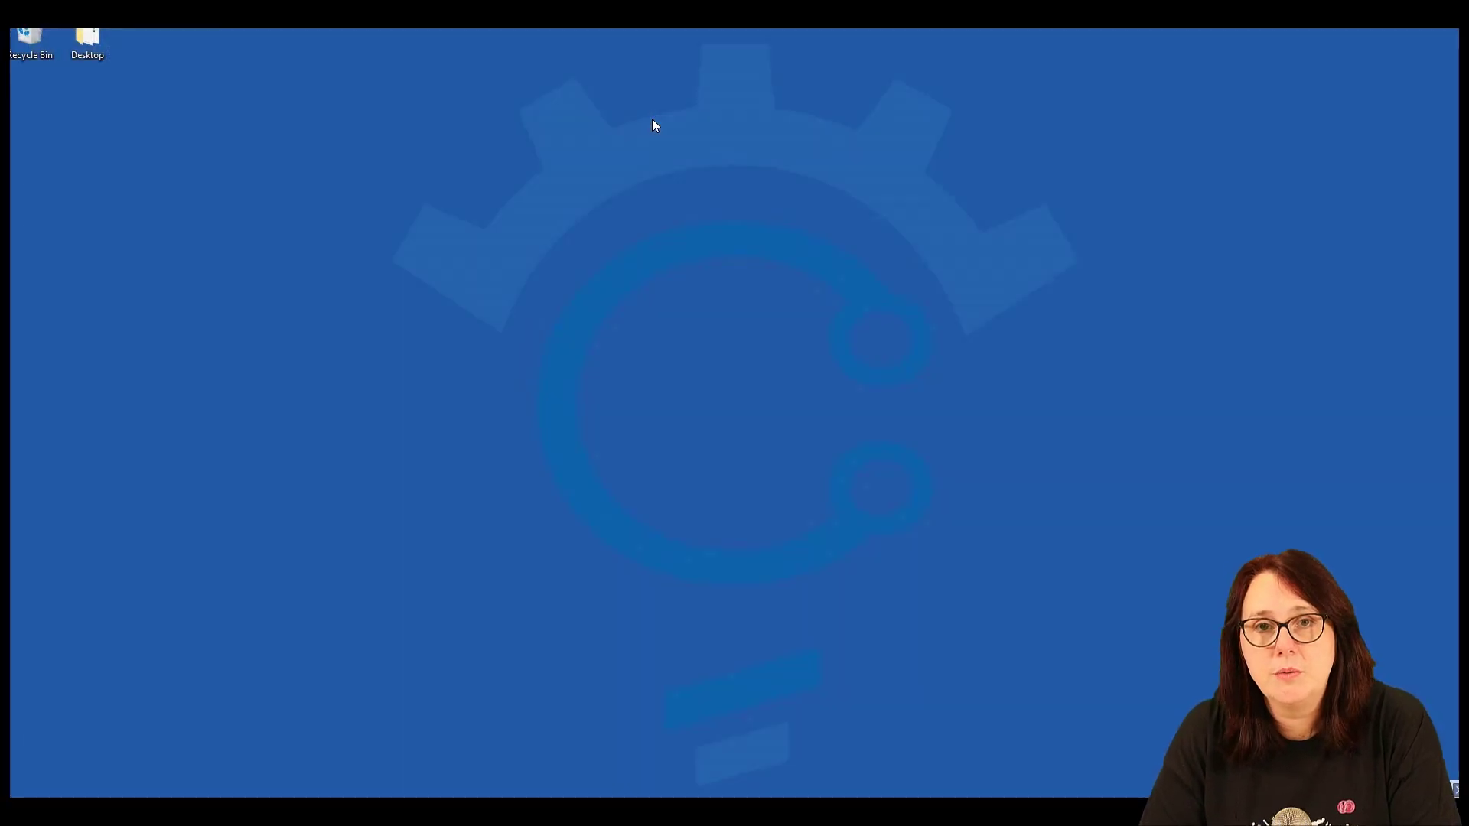